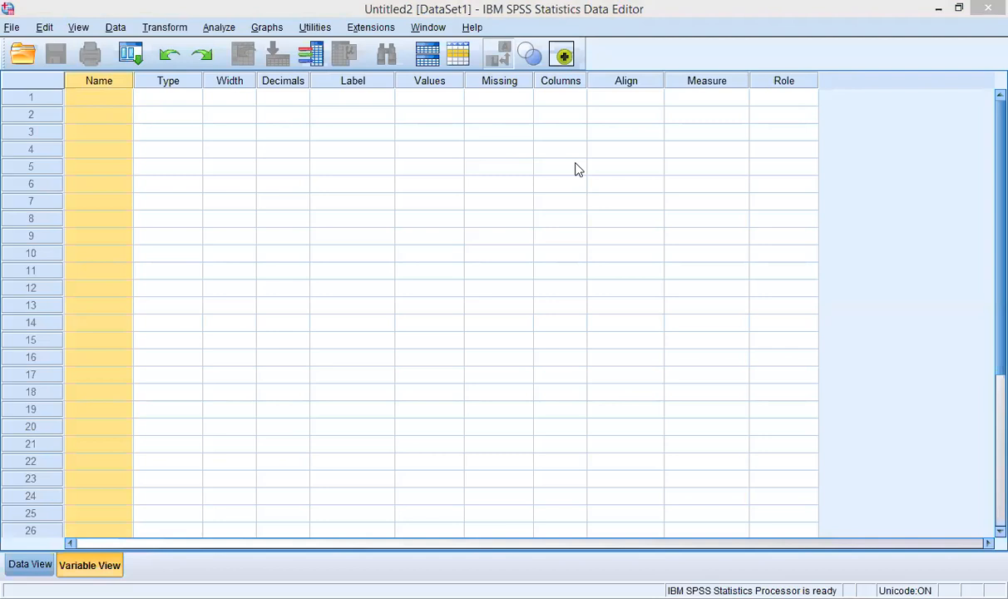
# Step: Bring the Data Editor back into focus and select row 1's Name cell
pyautogui.click(97, 99)
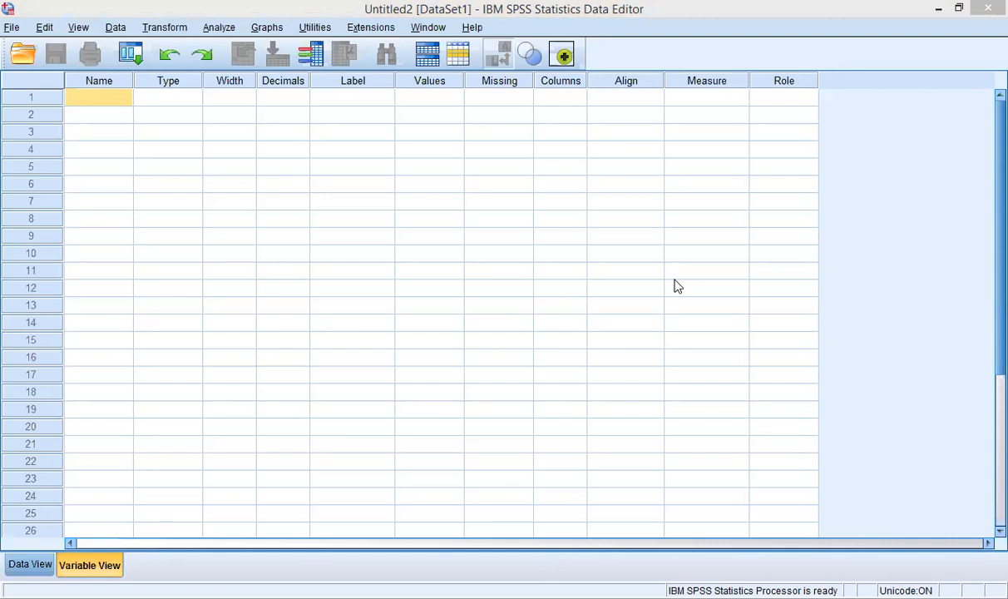
pyautogui.click(584, 89)
pyautogui.click(412, 295)
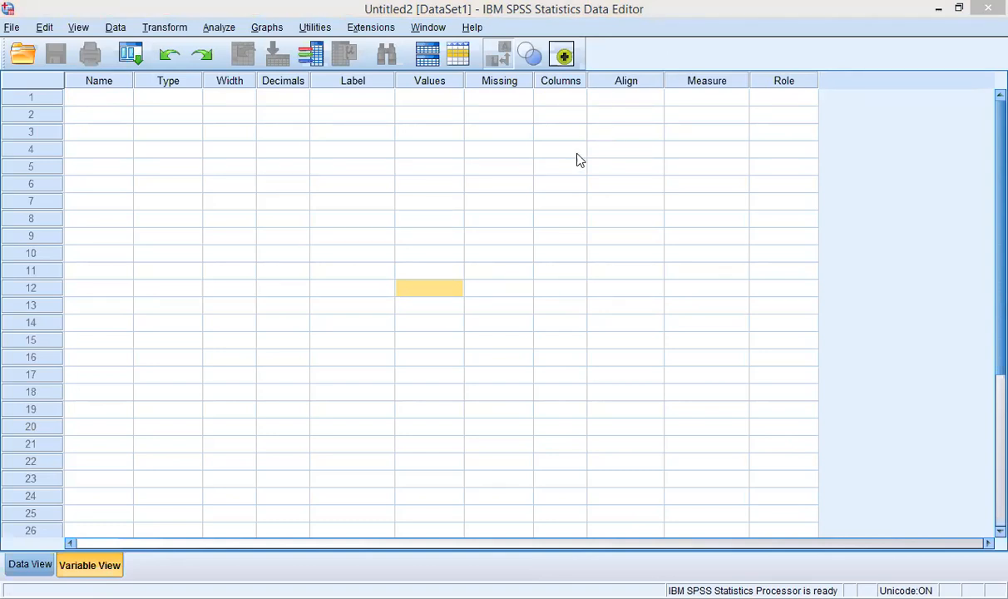
pyautogui.click(90, 101)
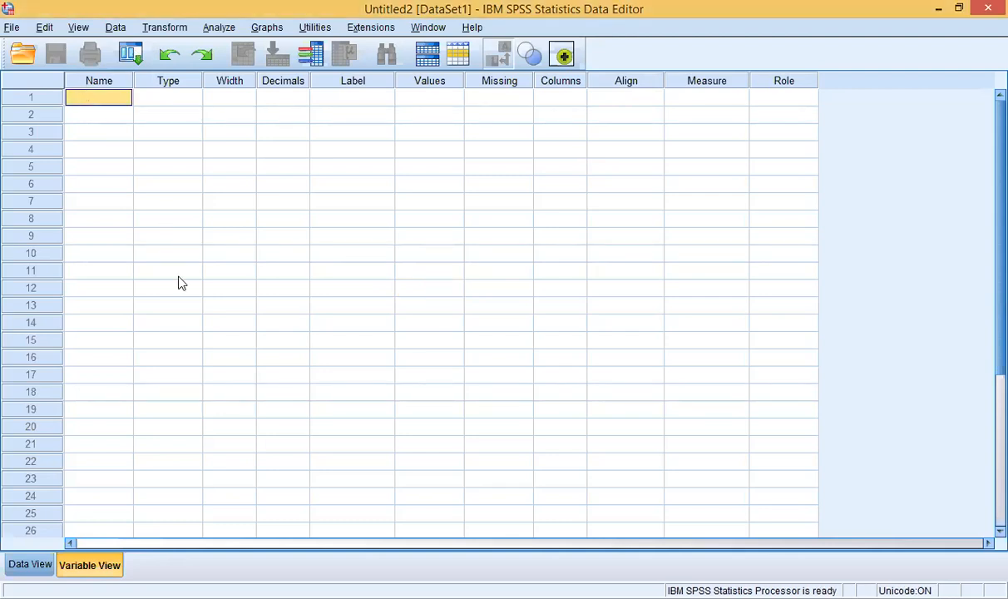
pyautogui.doubleClick(89, 102)
# Step: Name the first variable idno, accepting Numeric type, width 8 and 2 decimals
pyautogui.click(98, 85)
pyautogui.click(102, 99)
pyautogui.doubleClick(101, 97)
pyautogui.write('idno')
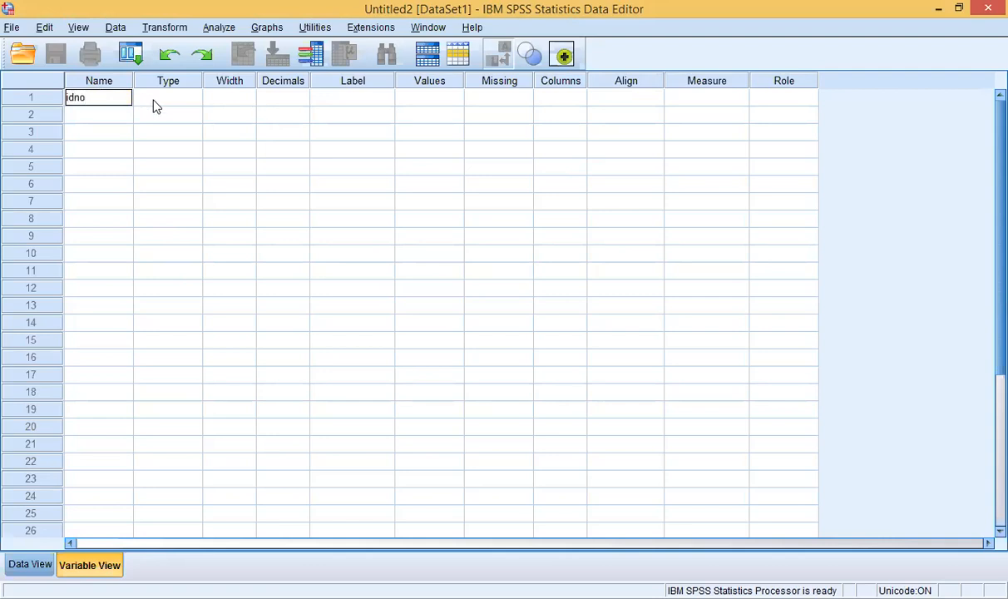
pyautogui.click(155, 105)
pyautogui.click(91, 98)
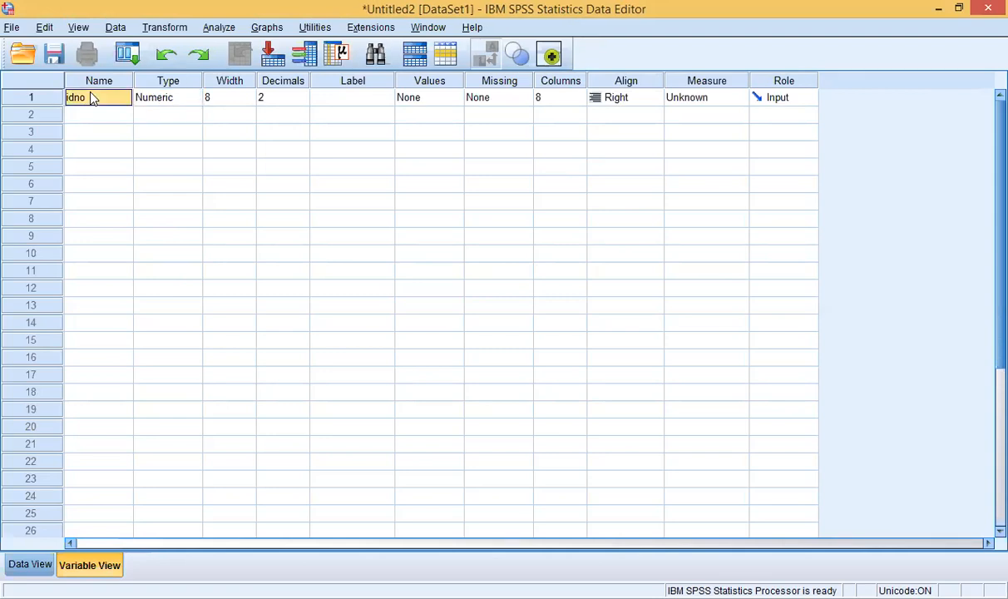
pyautogui.click(163, 102)
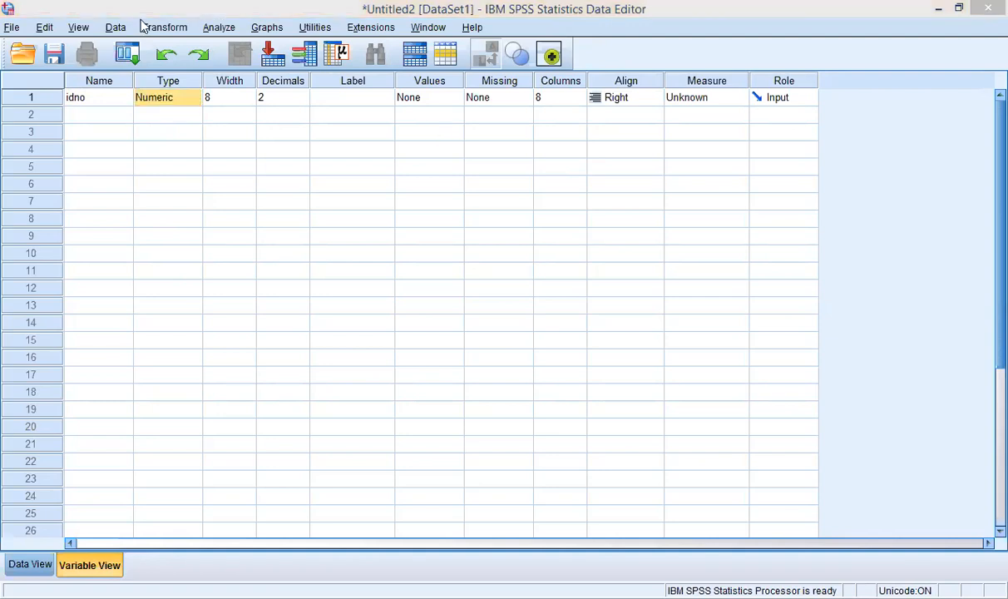
pyautogui.click(157, 97)
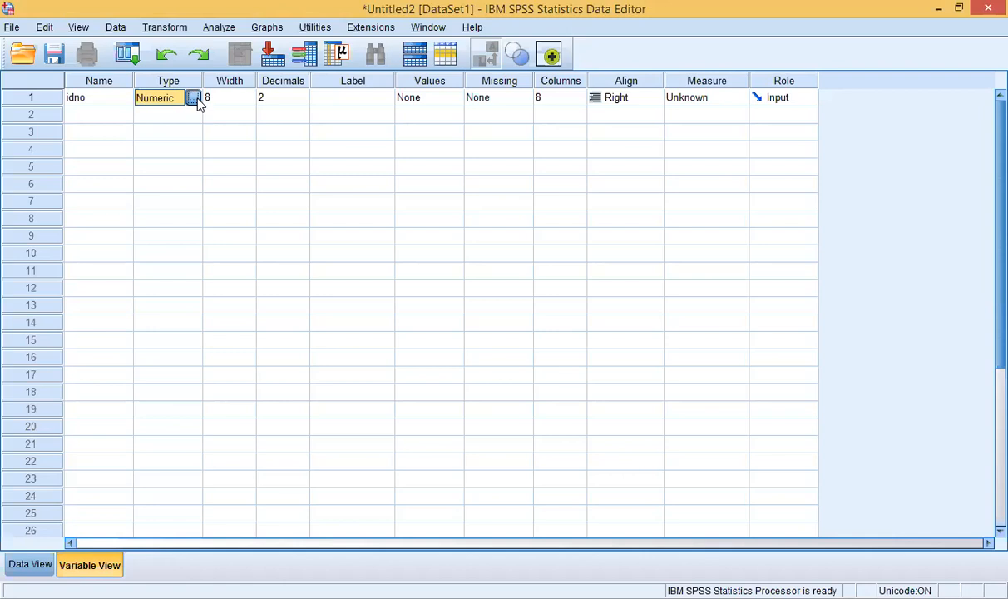
pyautogui.click(192, 98)
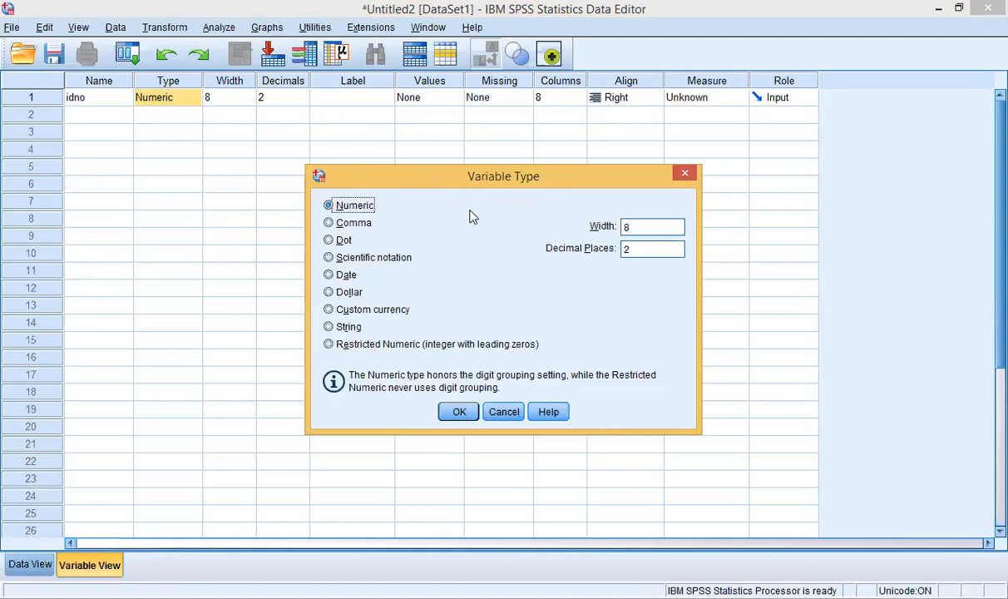
pyautogui.click(683, 175)
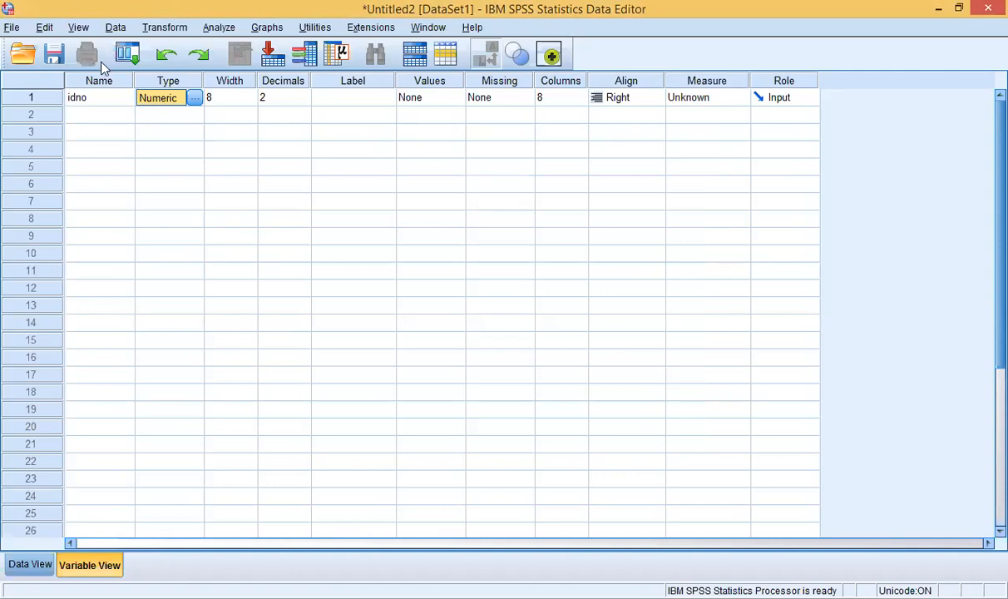
pyautogui.click(105, 101)
pyautogui.click(104, 99)
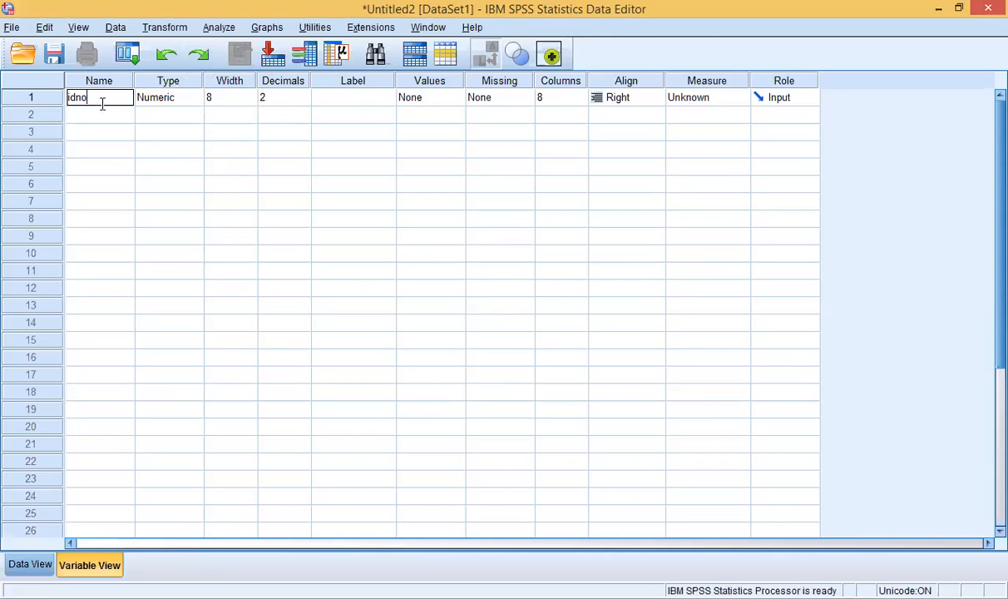
pyautogui.press('BackSpace')
pyautogui.press('BackSpace')
pyautogui.press('BackSpace')
pyautogui.press('BackSpace')
pyautogui.click(102, 118)
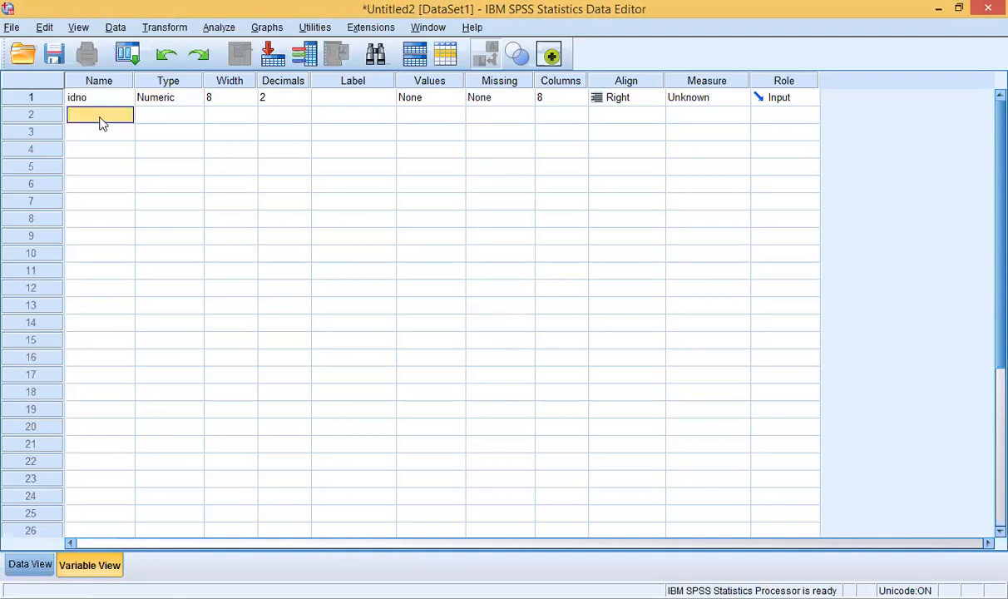
pyautogui.click(117, 99)
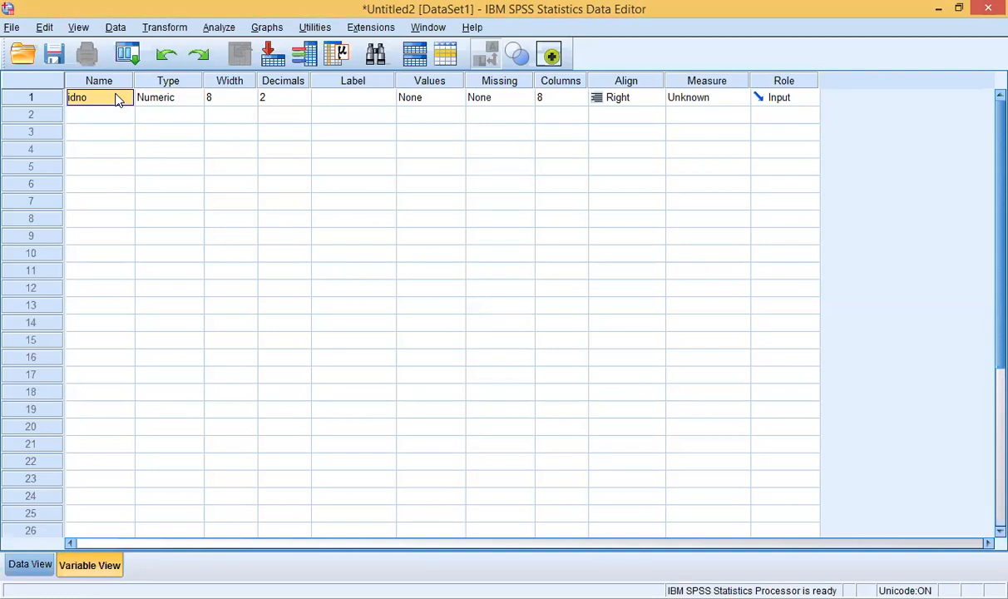
pyautogui.rightClick(117, 99)
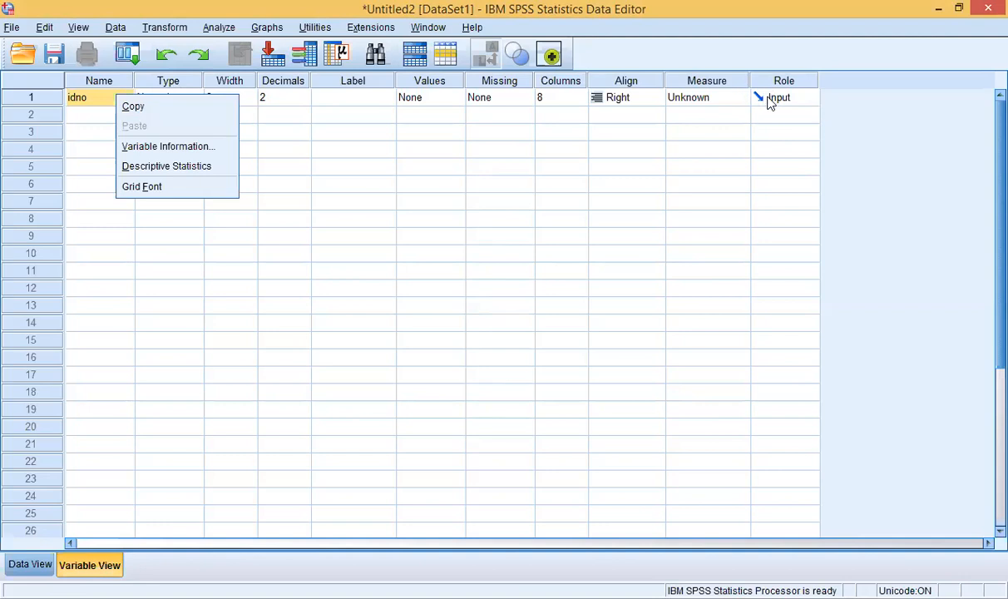
pyautogui.click(807, 101)
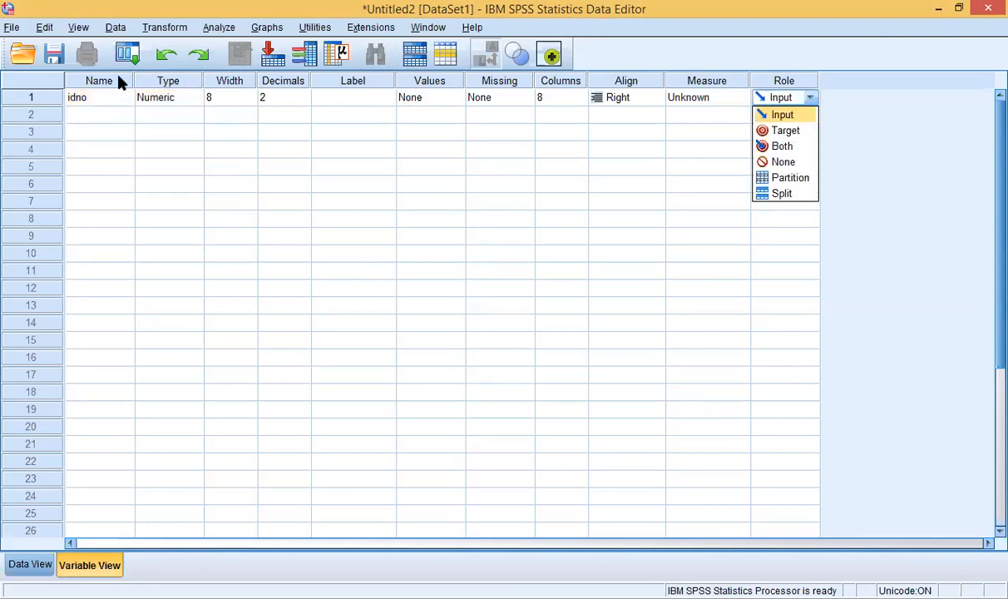
pyautogui.click(86, 101)
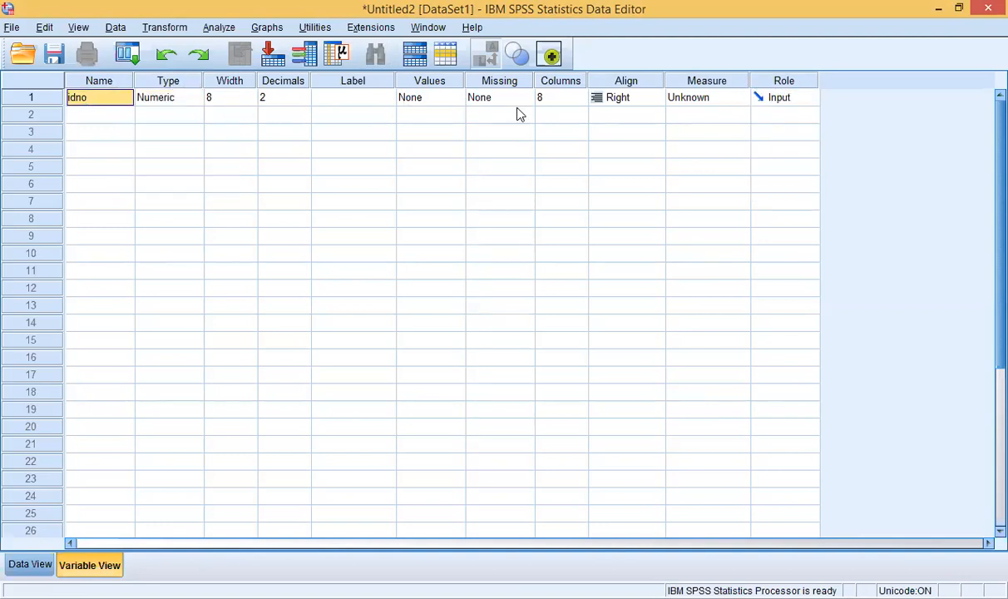
pyautogui.rightClick(101, 101)
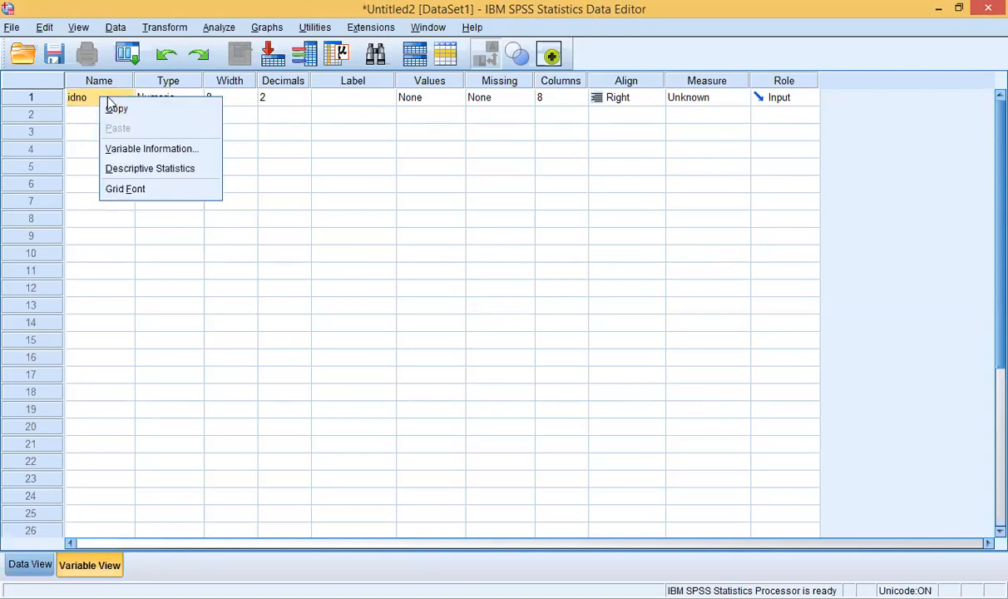
pyautogui.click(82, 150)
pyautogui.click(143, 99)
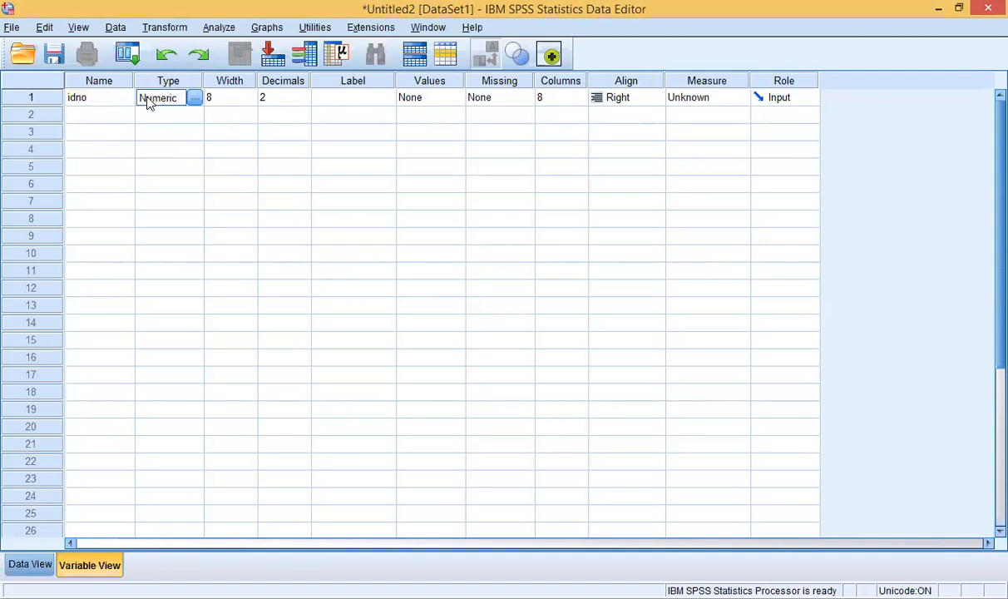
pyautogui.click(118, 98)
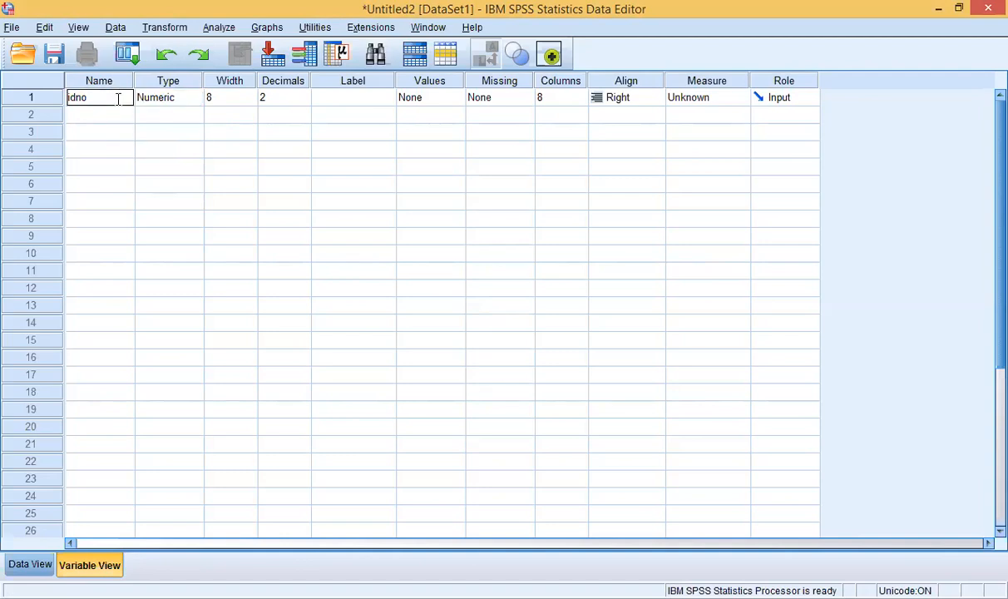
pyautogui.press('BackSpace')
pyautogui.press('BackSpace')
pyautogui.press('BackSpace')
pyautogui.press('BackSpace')
pyautogui.click(115, 125)
pyautogui.click(113, 100)
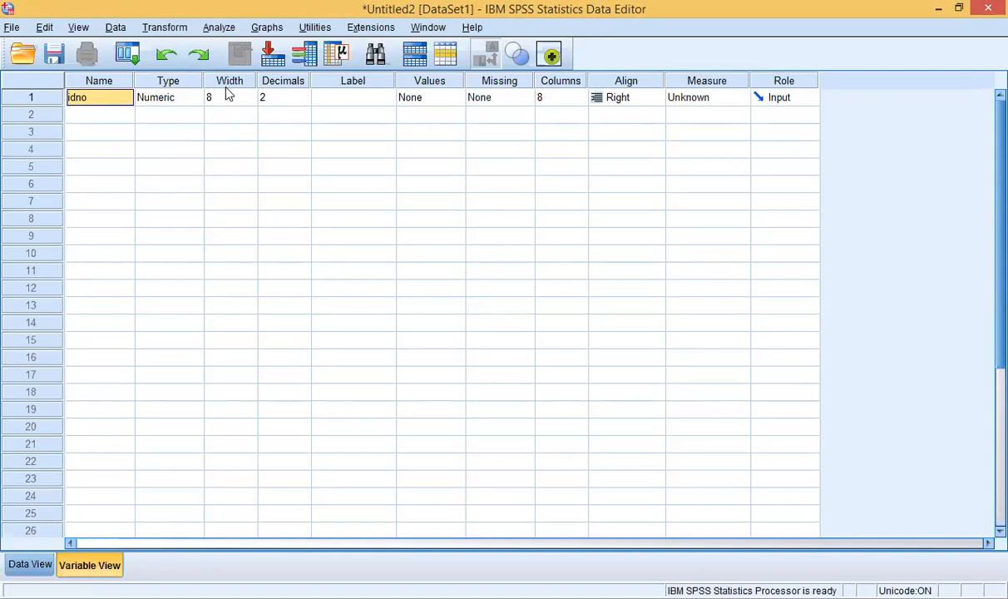
pyautogui.rightClick(123, 99)
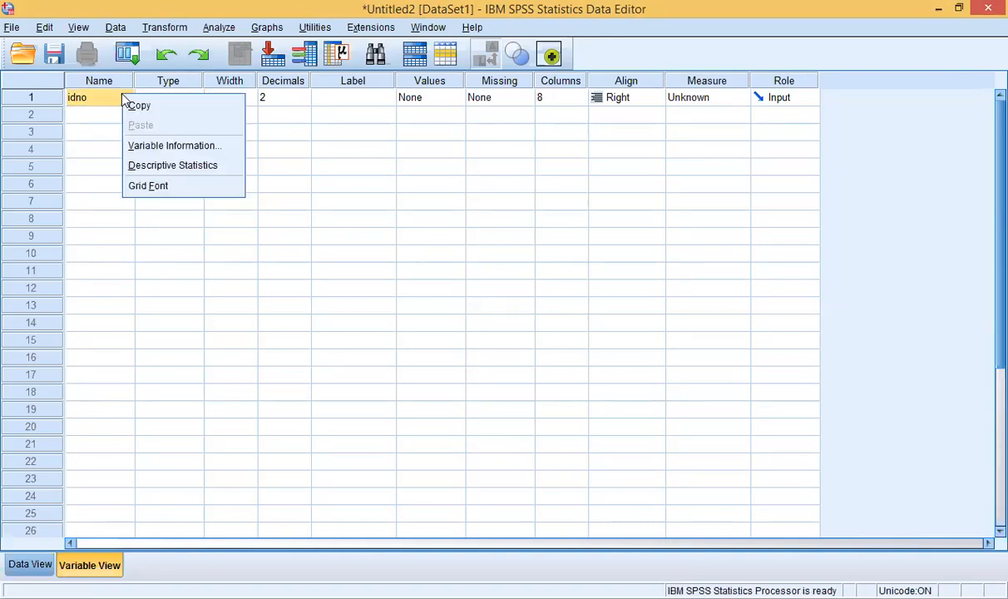
pyautogui.click(99, 81)
pyautogui.rightClick(98, 83)
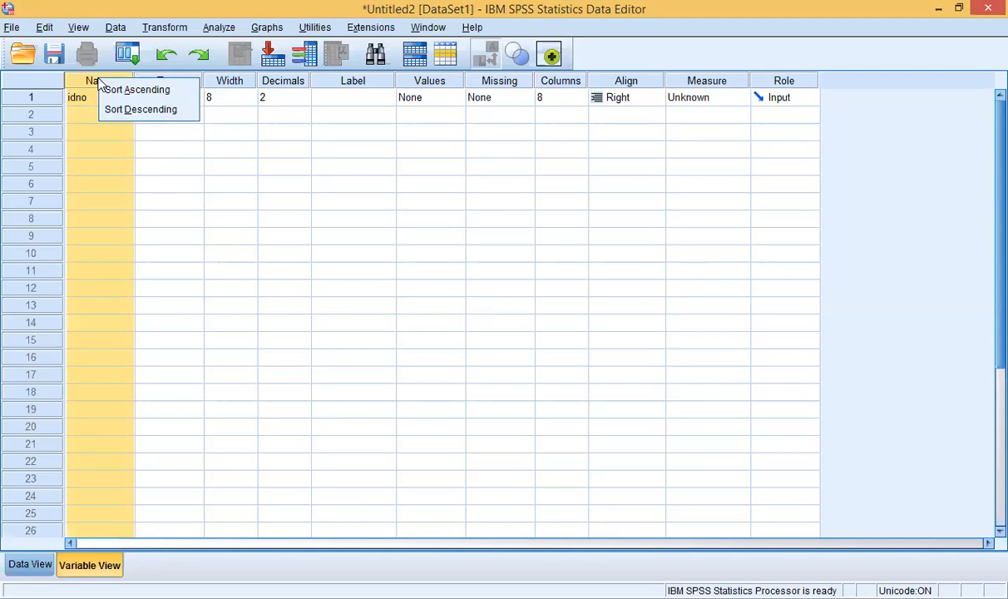
pyautogui.click(45, 29)
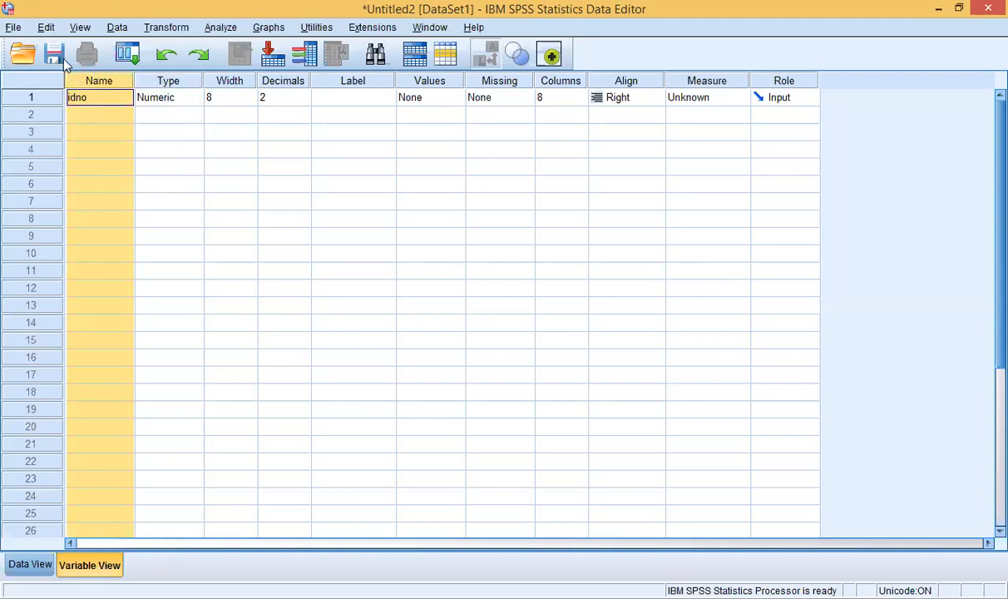
pyautogui.click(46, 30)
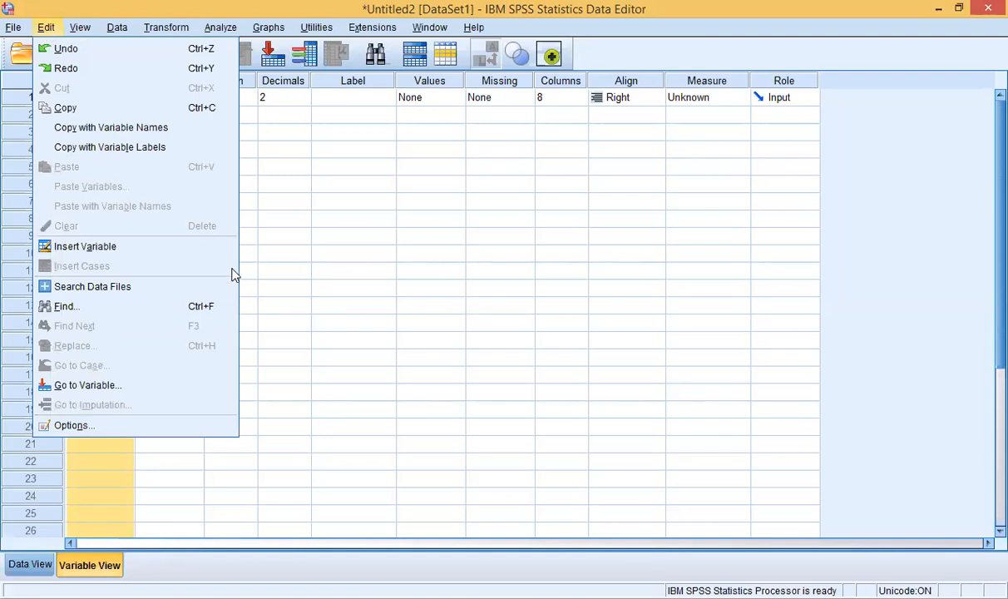
pyautogui.click(393, 222)
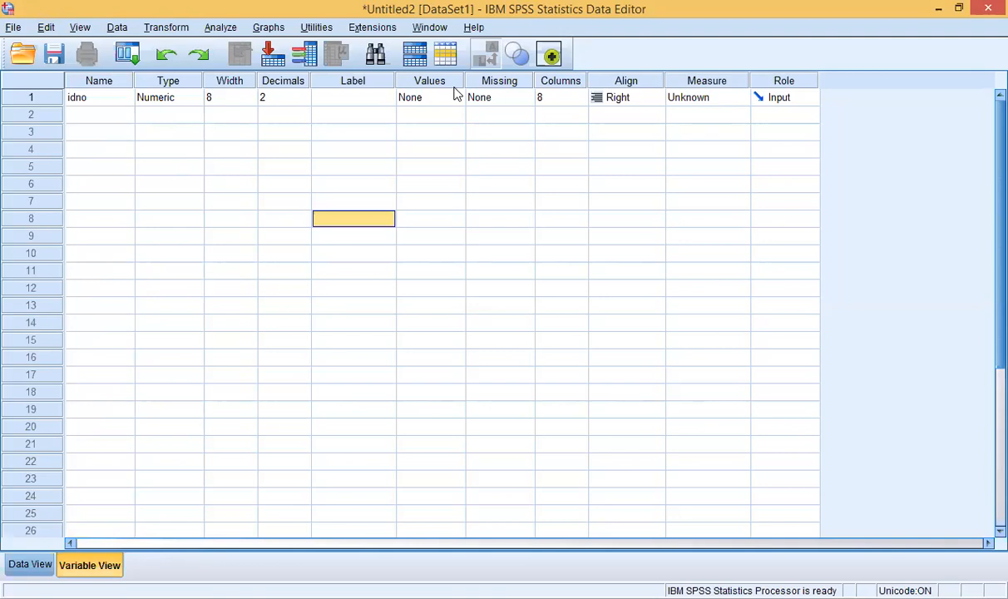
pyautogui.click(140, 101)
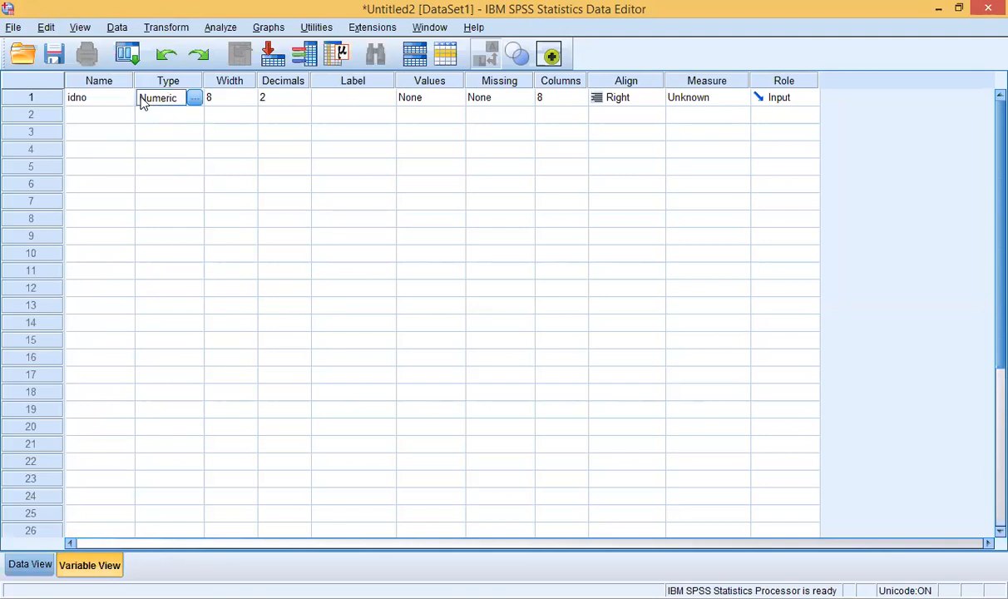
pyautogui.click(115, 101)
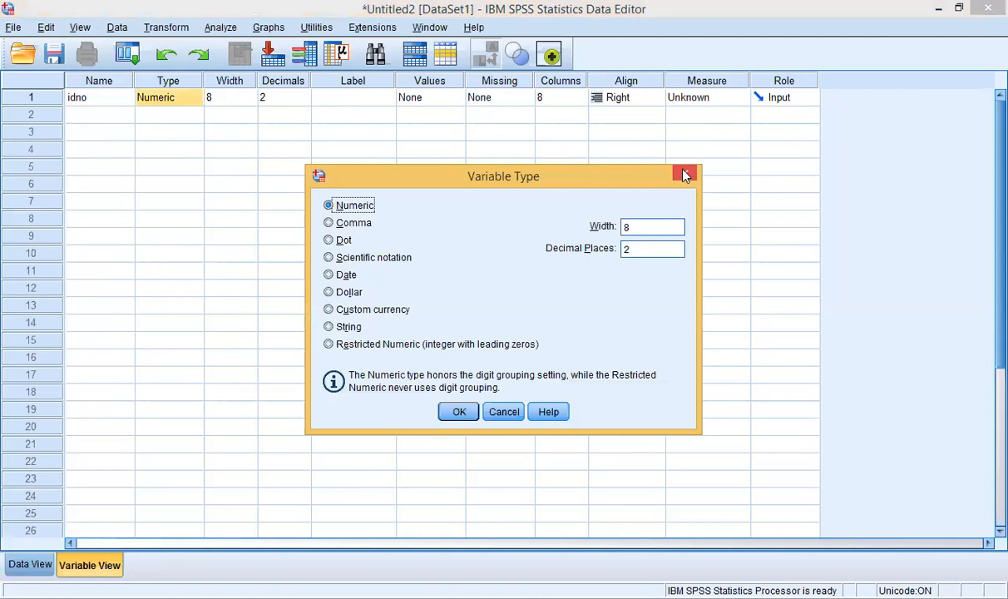
pyautogui.click(683, 174)
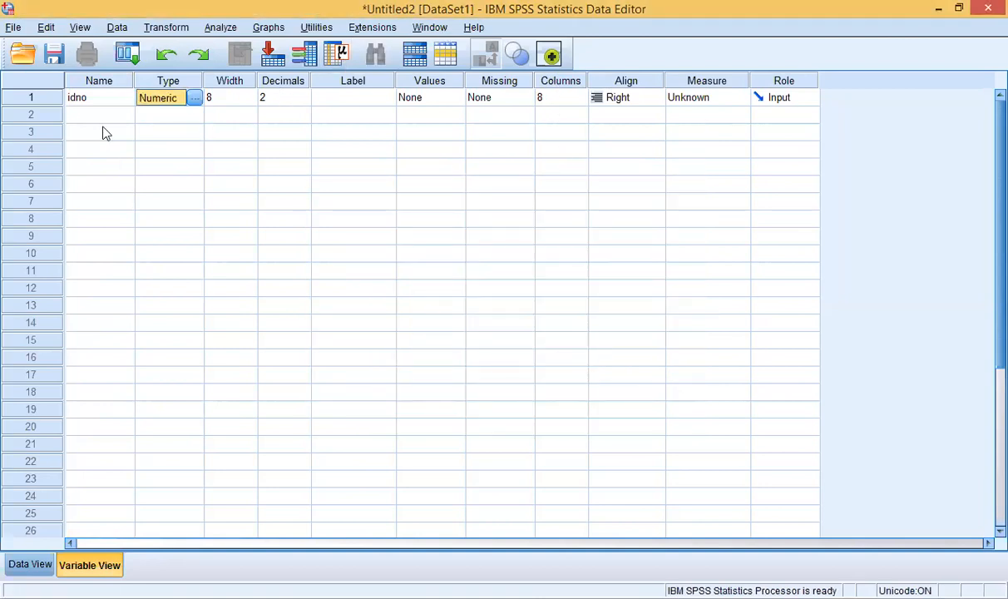
pyautogui.click(94, 99)
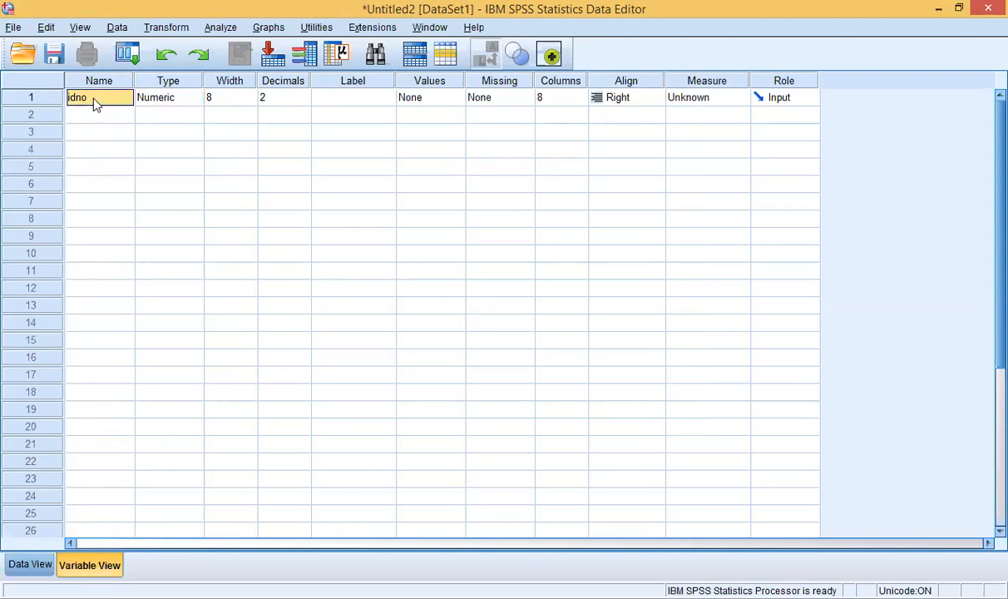
pyautogui.rightClick(95, 100)
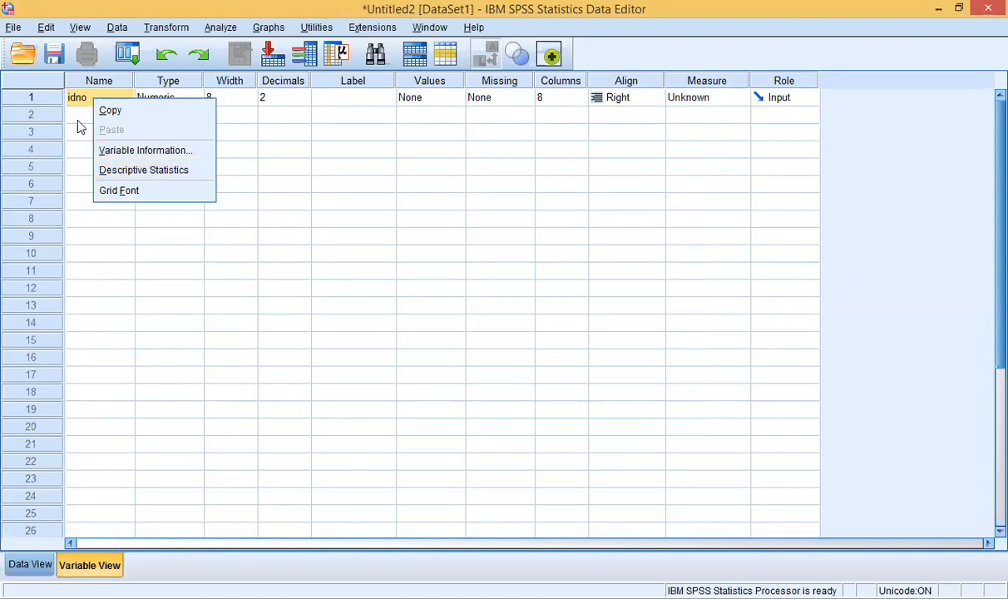
pyautogui.click(75, 116)
pyautogui.click(71, 97)
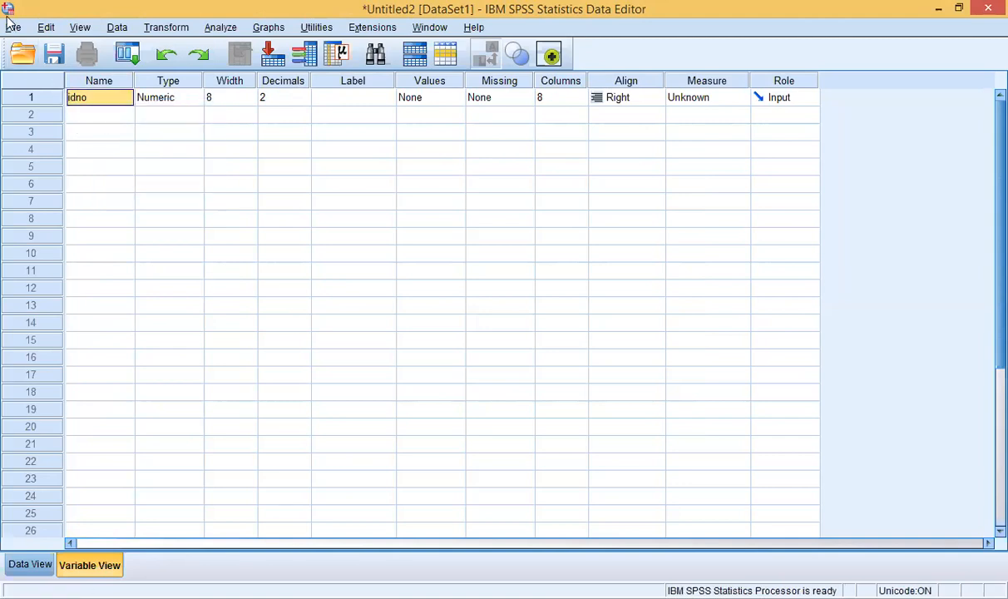
pyautogui.click(104, 83)
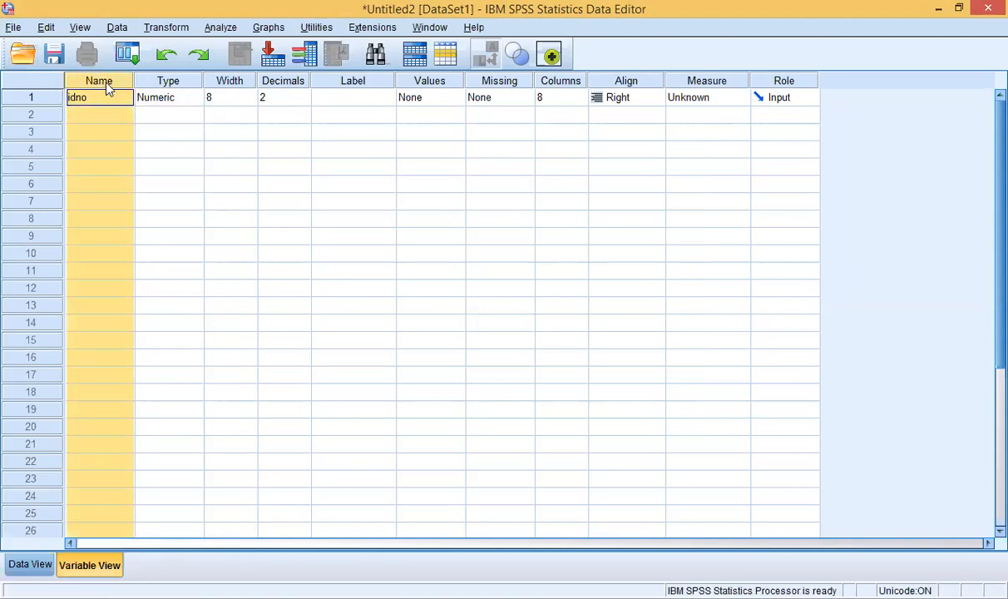
pyautogui.rightClick(106, 84)
pyautogui.click(267, 103)
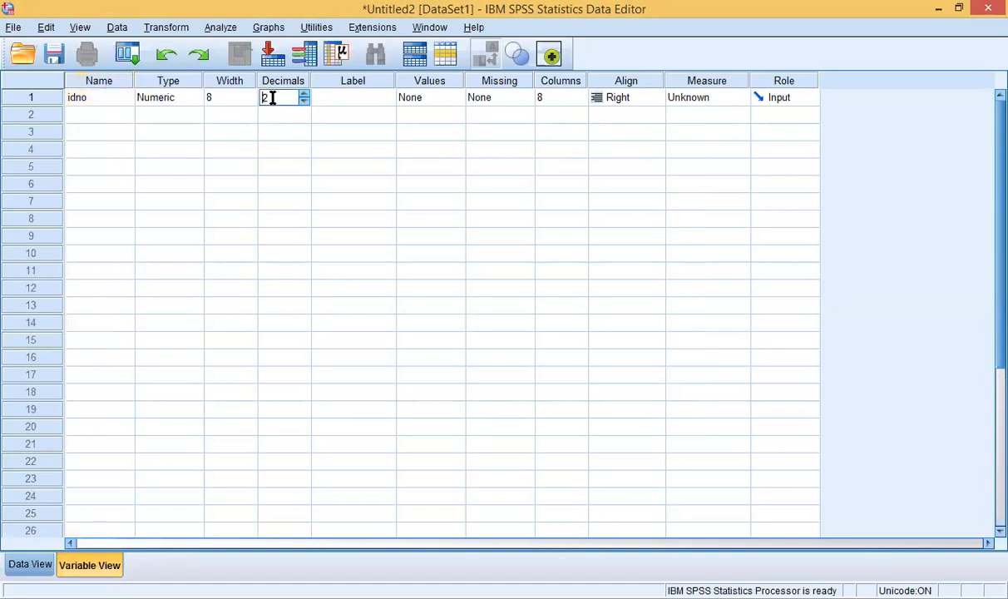
pyautogui.click(118, 97)
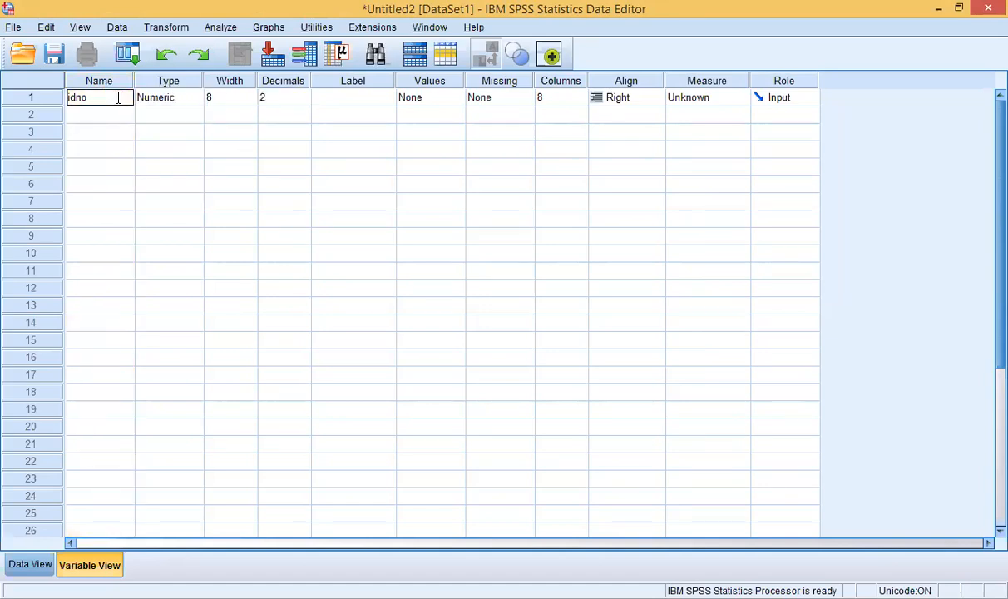
pyautogui.click(103, 166)
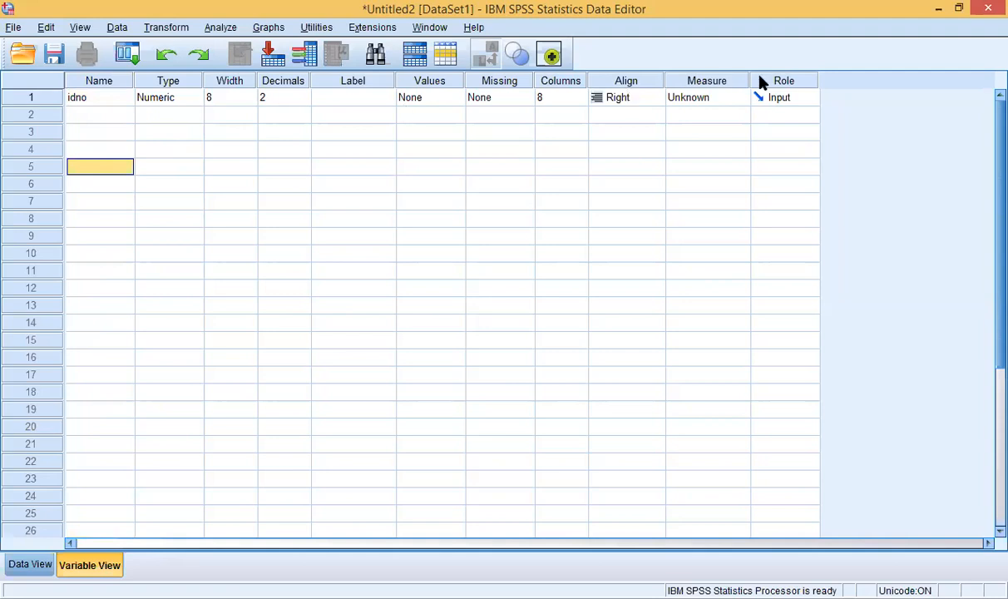
pyautogui.click(111, 101)
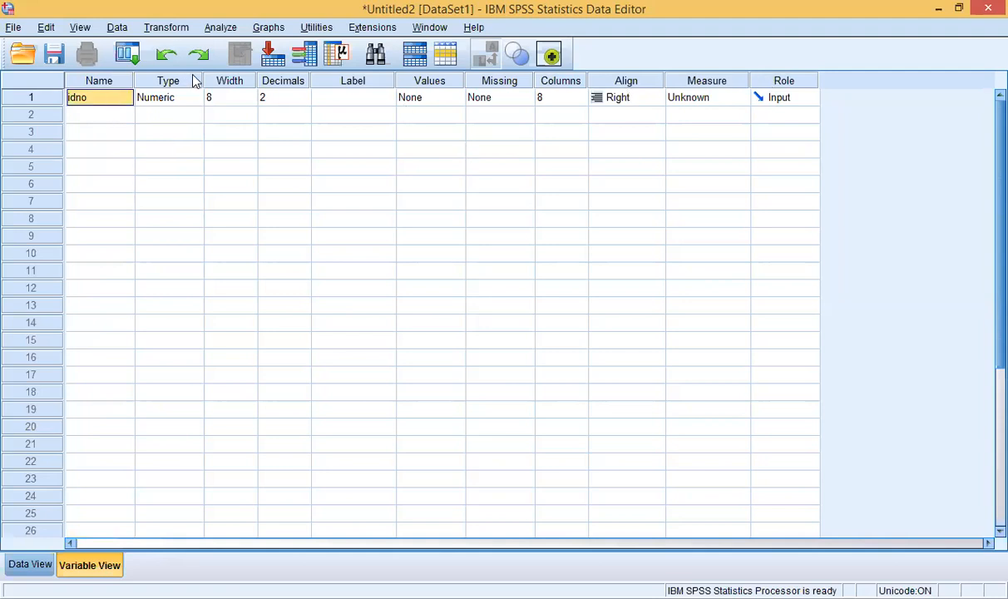
pyautogui.click(179, 82)
pyautogui.click(114, 102)
pyautogui.click(110, 116)
pyautogui.click(105, 103)
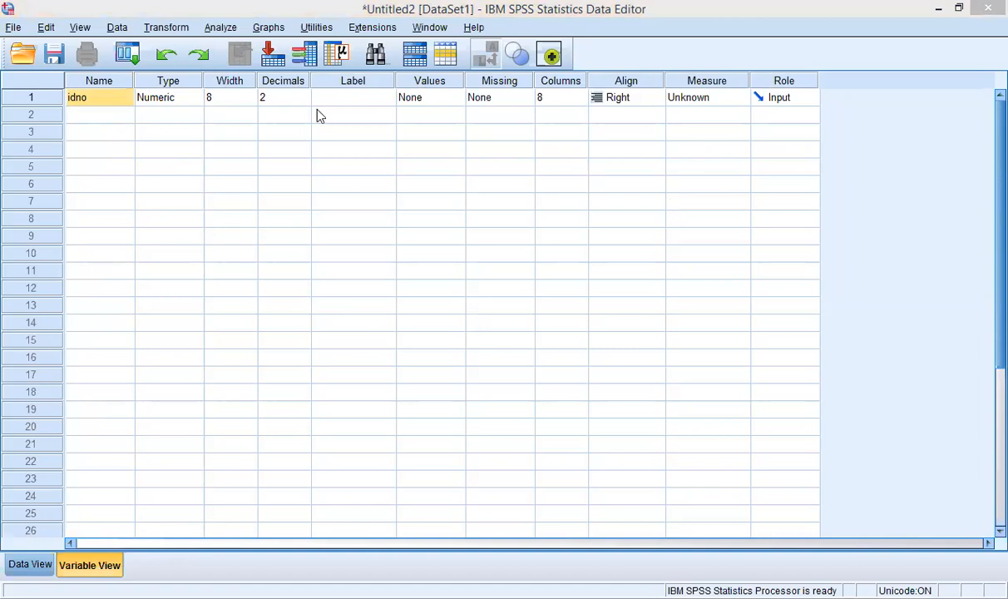
pyautogui.click(103, 110)
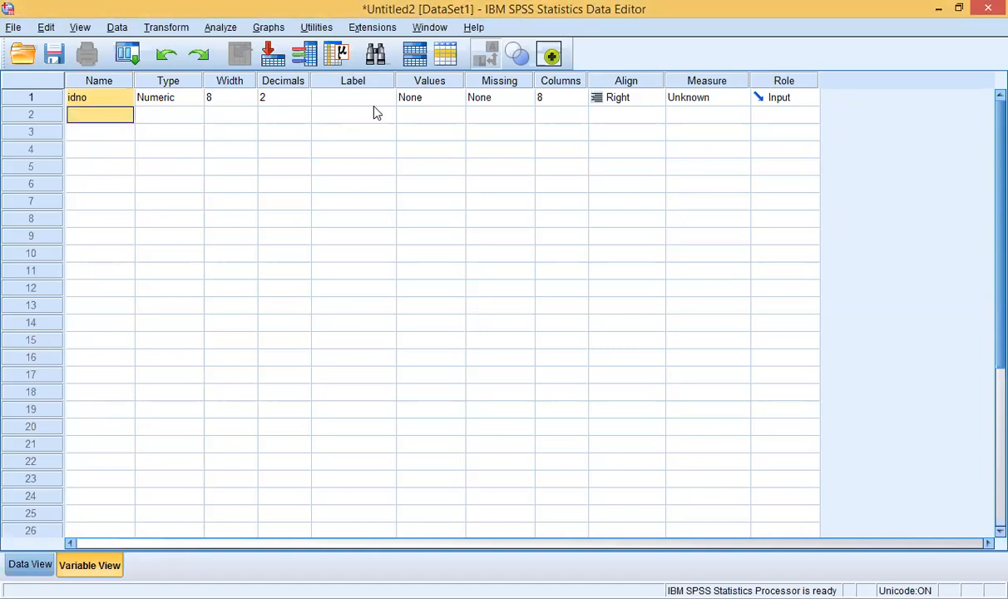
pyautogui.click(810, 100)
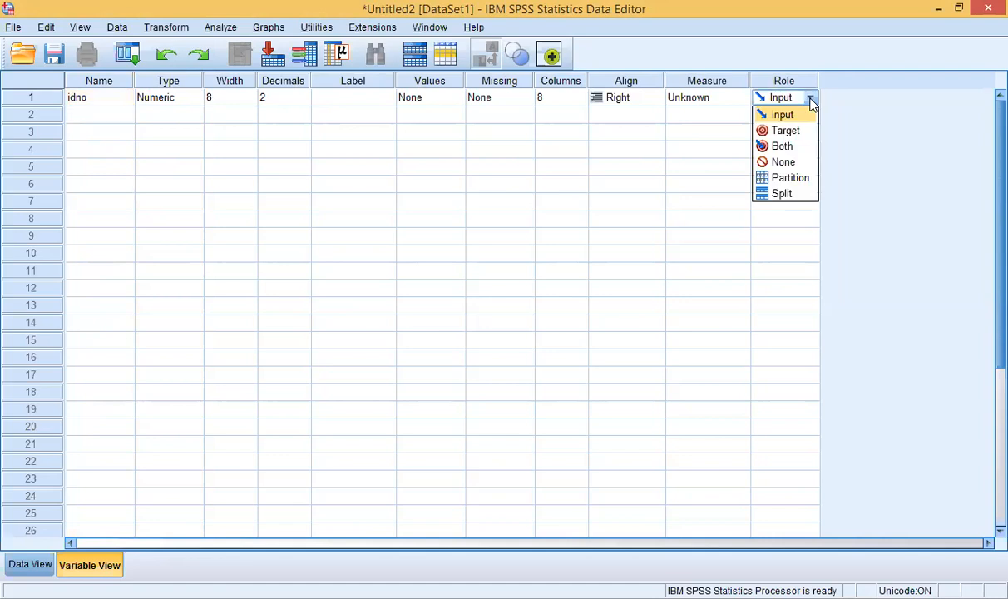
pyautogui.click(688, 114)
pyautogui.click(121, 104)
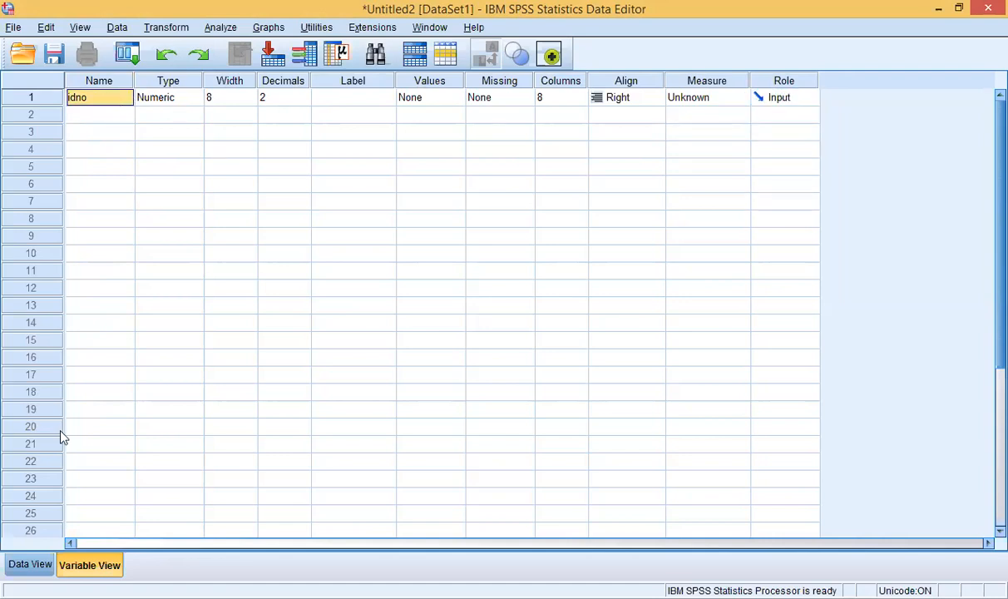
pyautogui.click(40, 557)
pyautogui.click(70, 565)
pyautogui.click(151, 102)
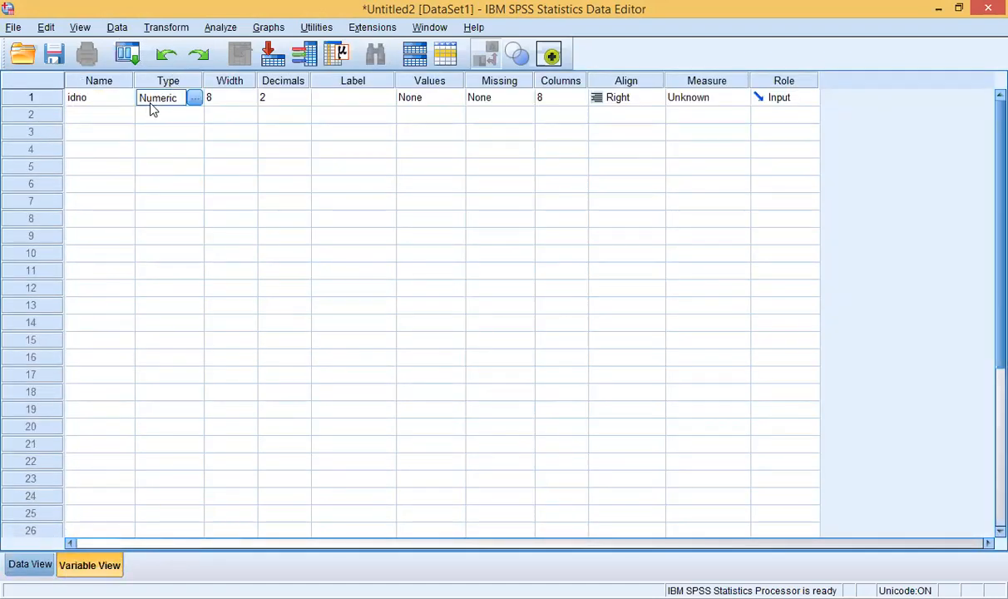
pyautogui.click(112, 98)
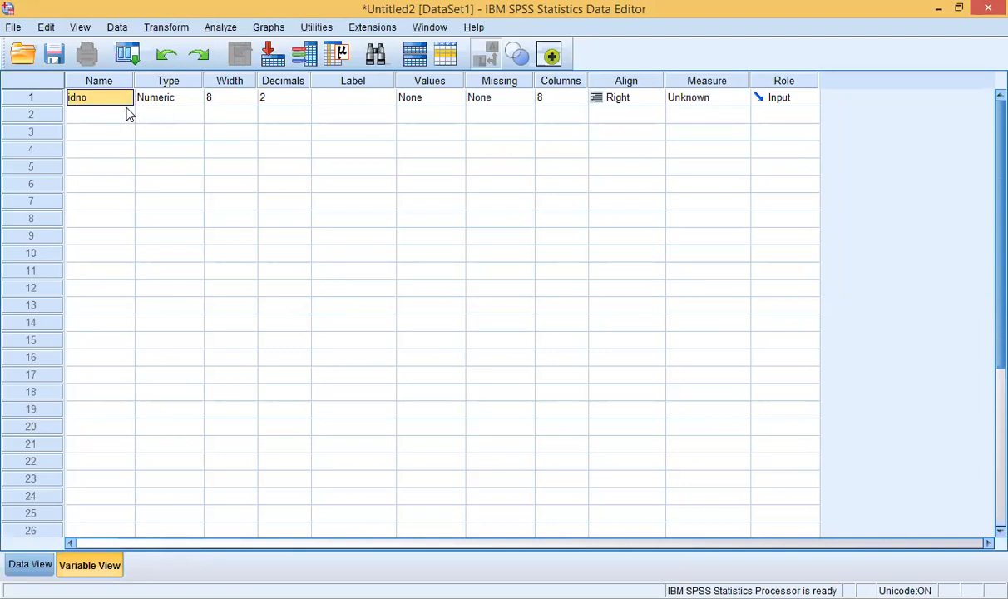
pyautogui.click(54, 101)
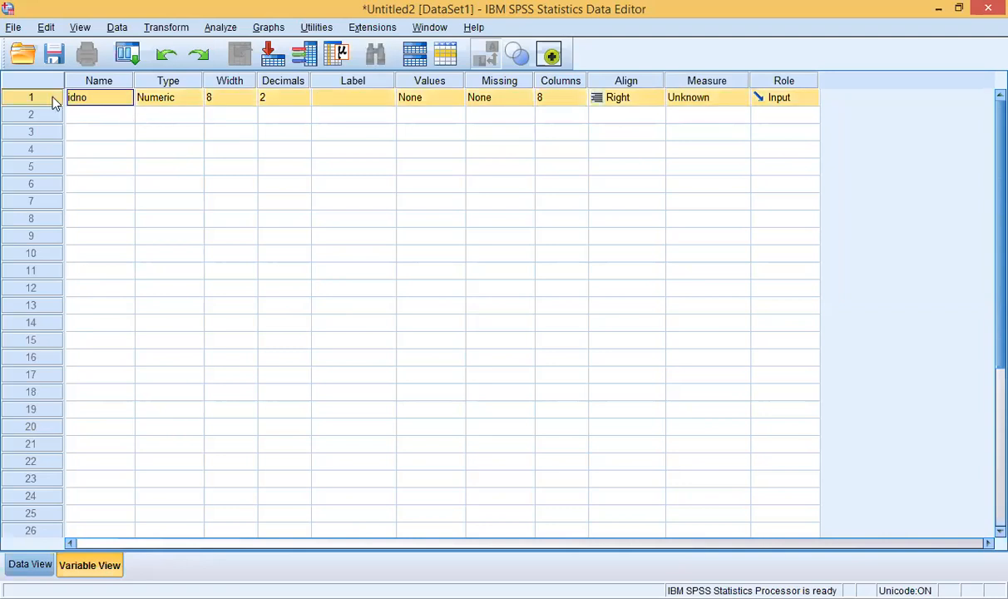
pyautogui.rightClick(53, 100)
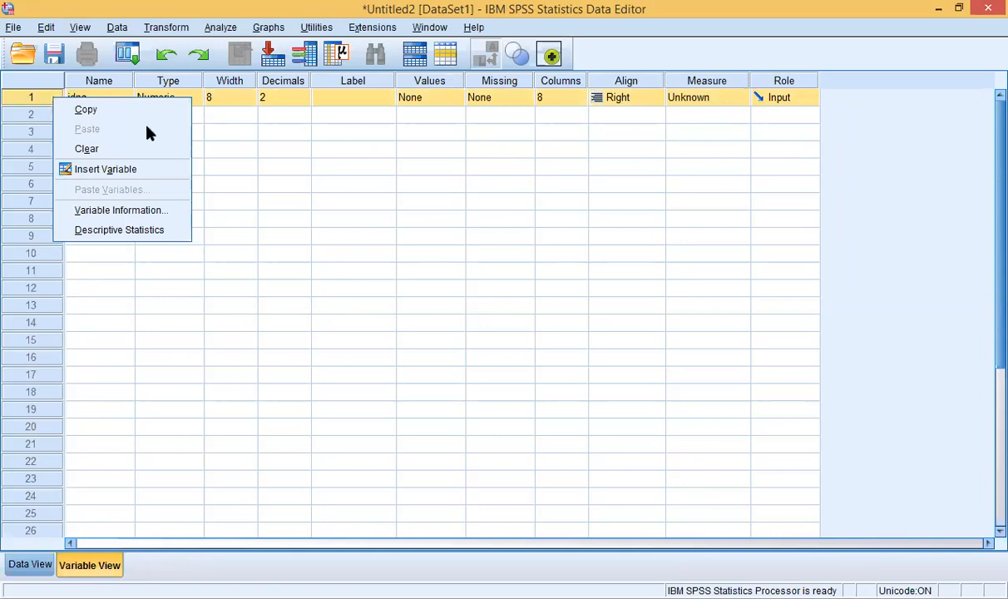
# Step: Clear the idno variable using row 1's header context menu, leaving no variables
pyautogui.click(34, 100)
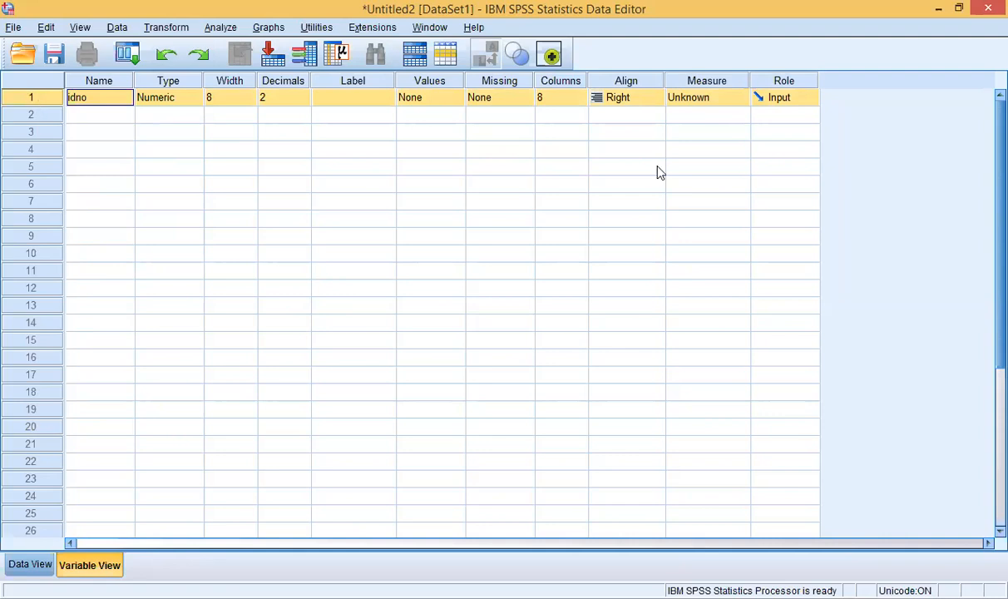
pyautogui.click(27, 100)
pyautogui.rightClick(28, 103)
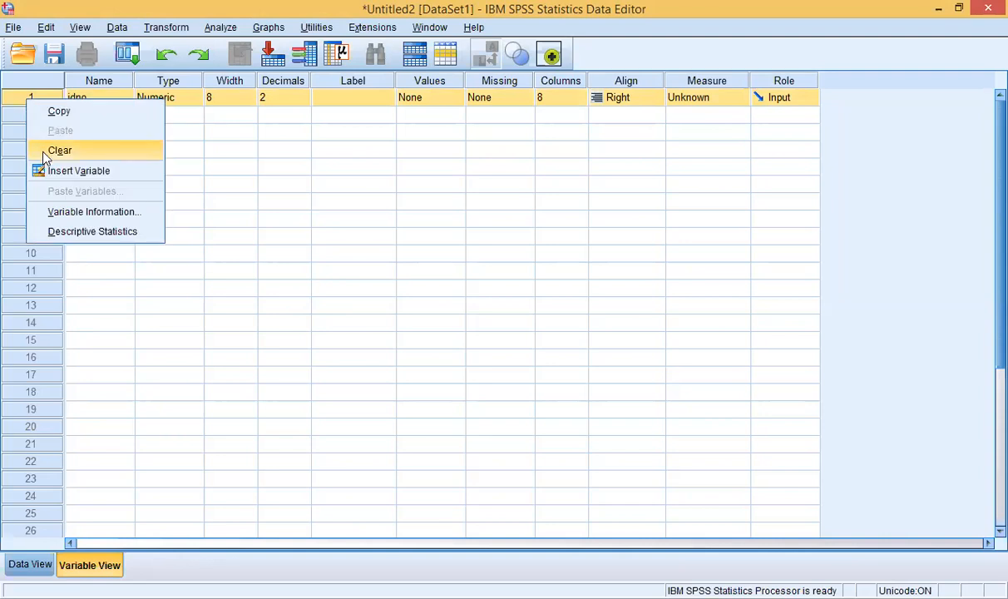
pyautogui.click(21, 100)
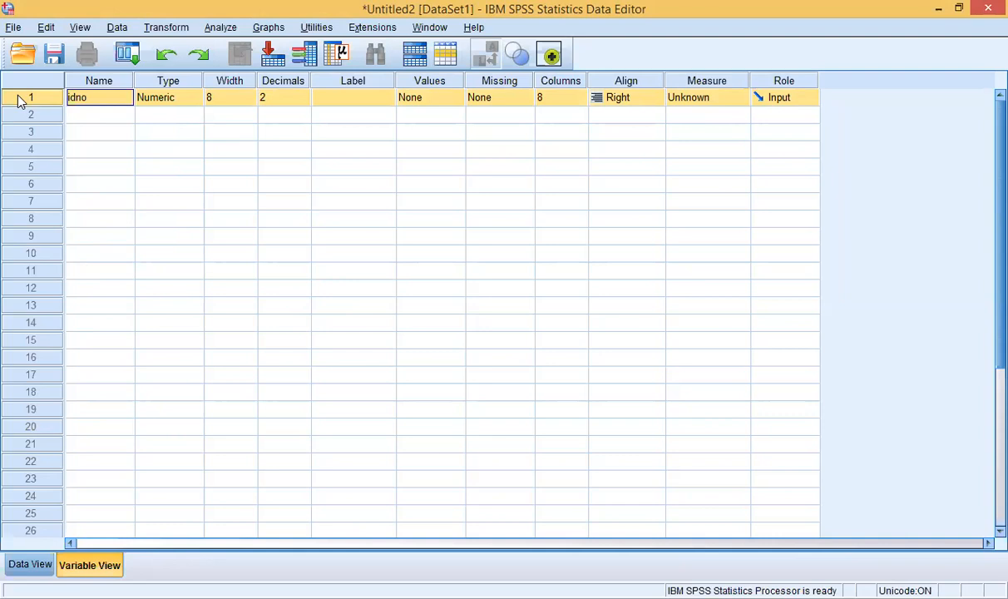
pyautogui.rightClick(21, 100)
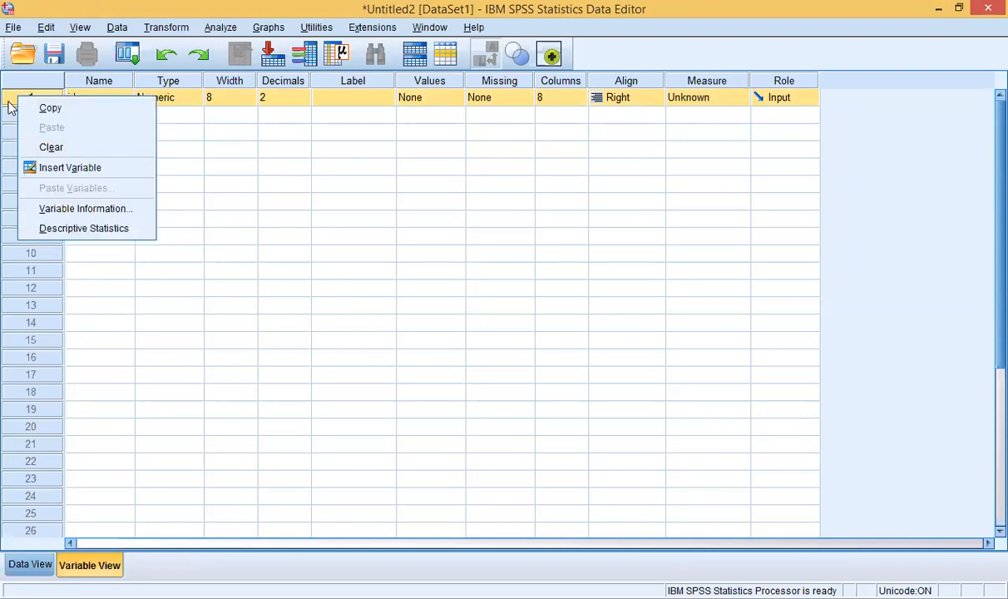
pyautogui.click(10, 102)
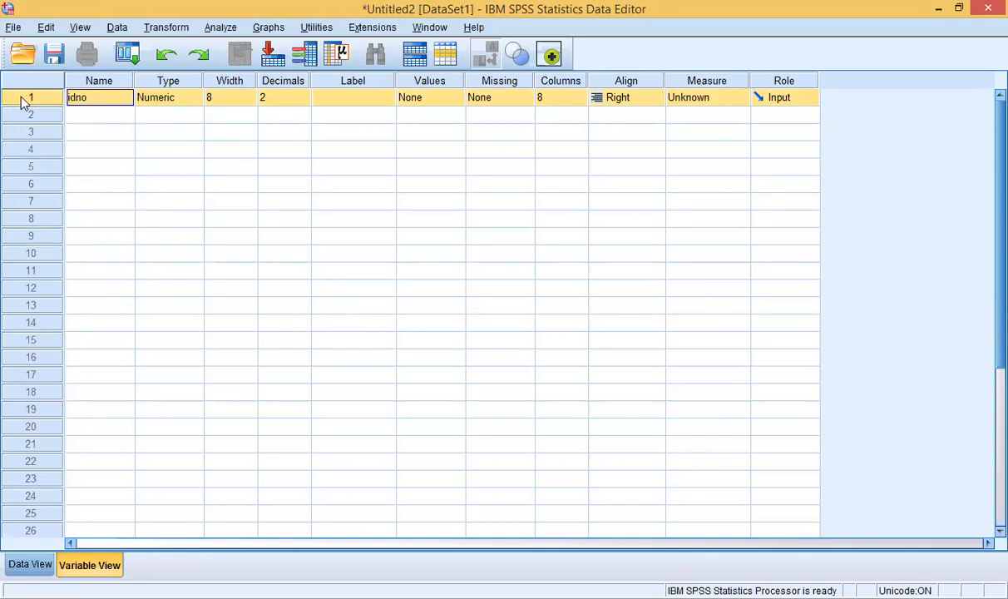
pyautogui.rightClick(26, 101)
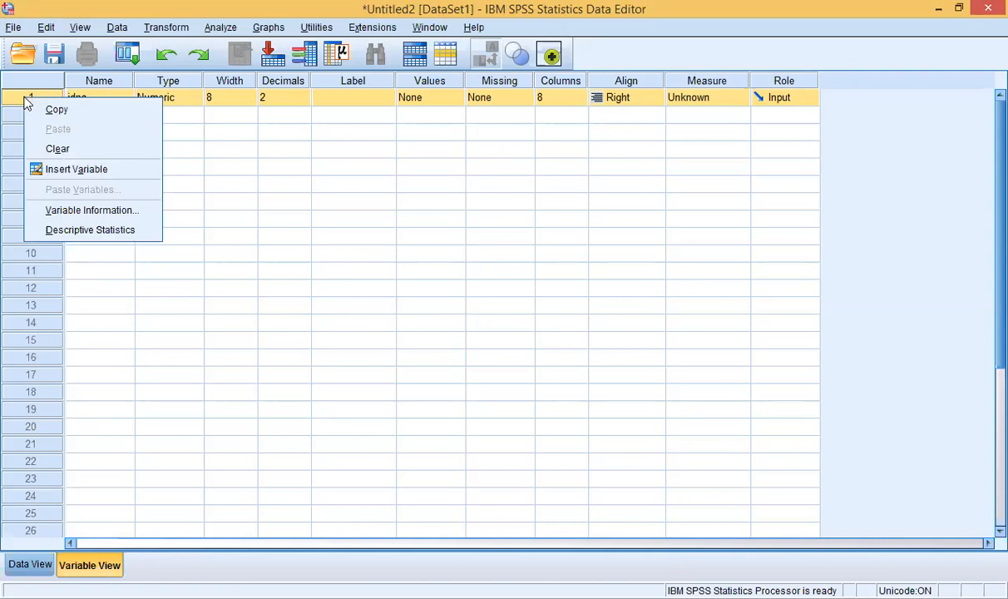
pyautogui.click(41, 148)
pyautogui.click(105, 167)
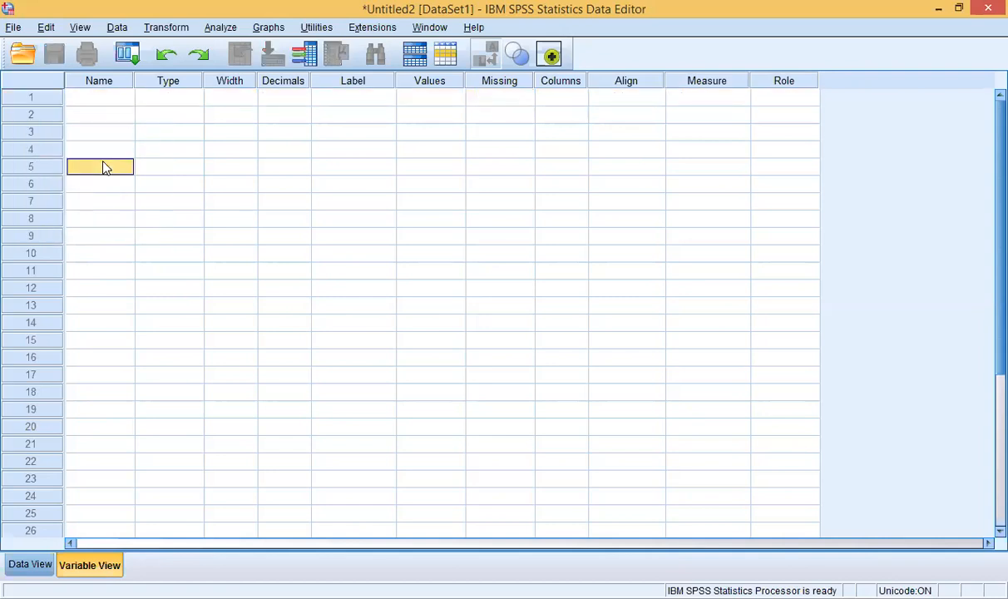
# Step: Name row 1's variable idno, getting default Numeric, width 8, 2 decimals
pyautogui.click(108, 98)
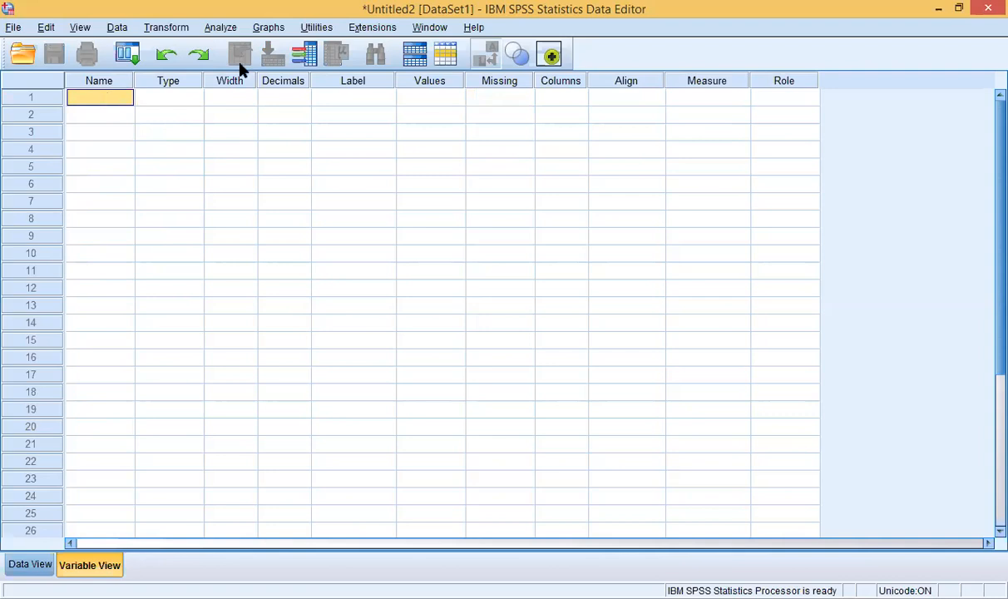
pyautogui.doubleClick(89, 99)
pyautogui.write('idon')
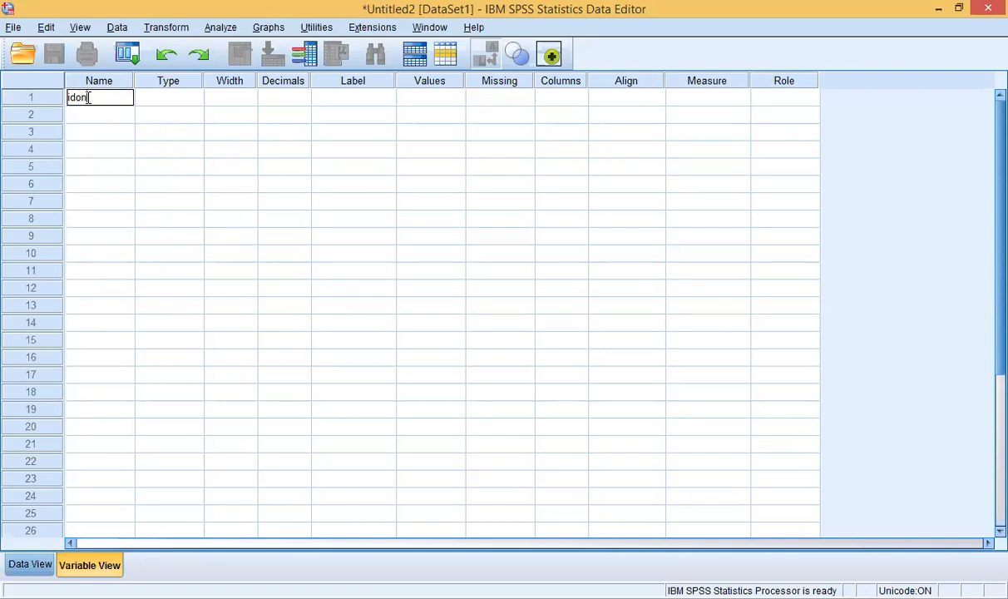
pyautogui.press('BackSpace')
pyautogui.press('BackSpace')
pyautogui.write('no')
pyautogui.click(94, 118)
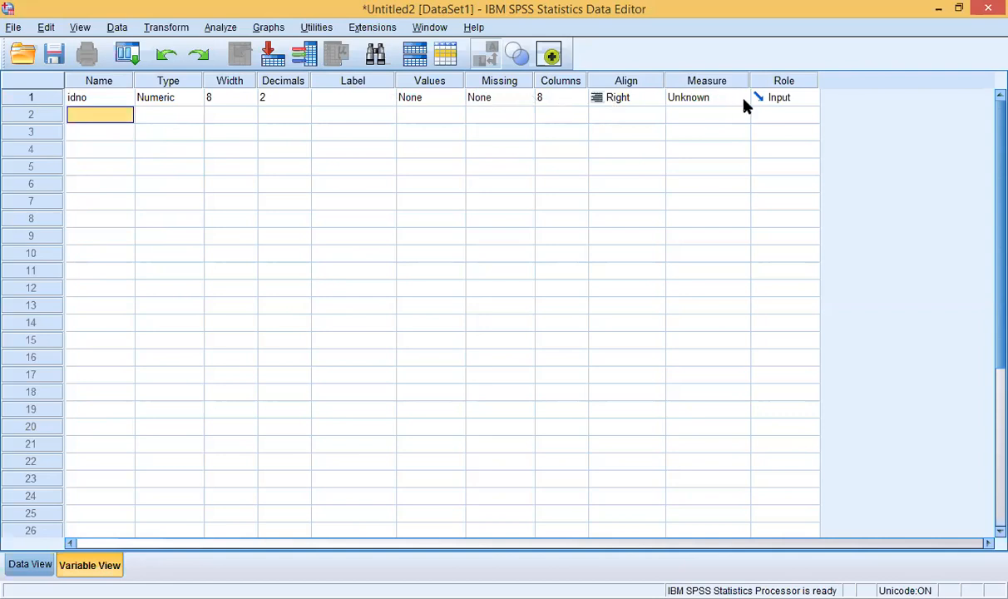
pyautogui.click(154, 99)
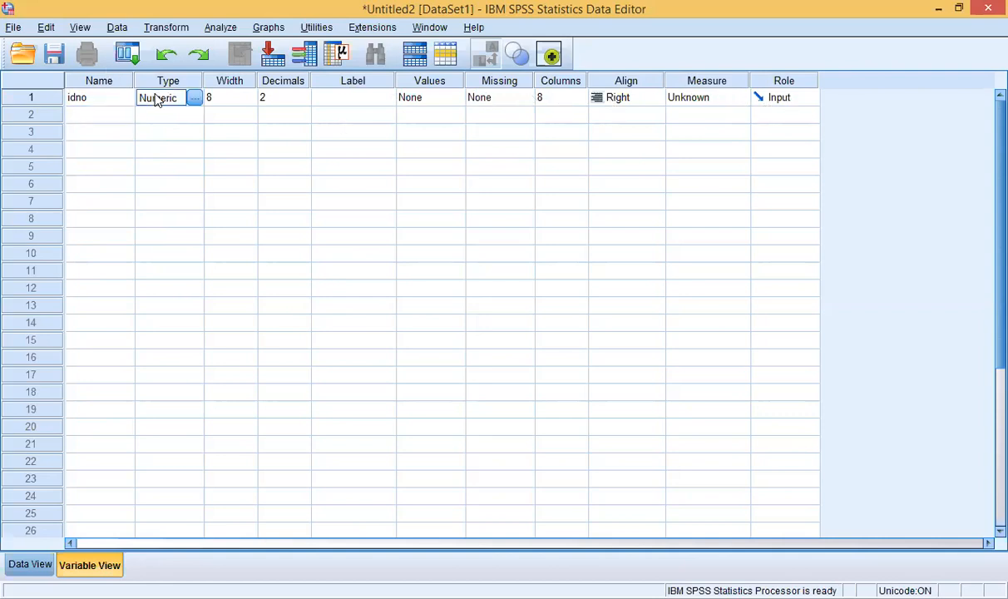
# Step: Set idno's Measure to Scale, keeping Align Right and Role Input
pyautogui.click(218, 102)
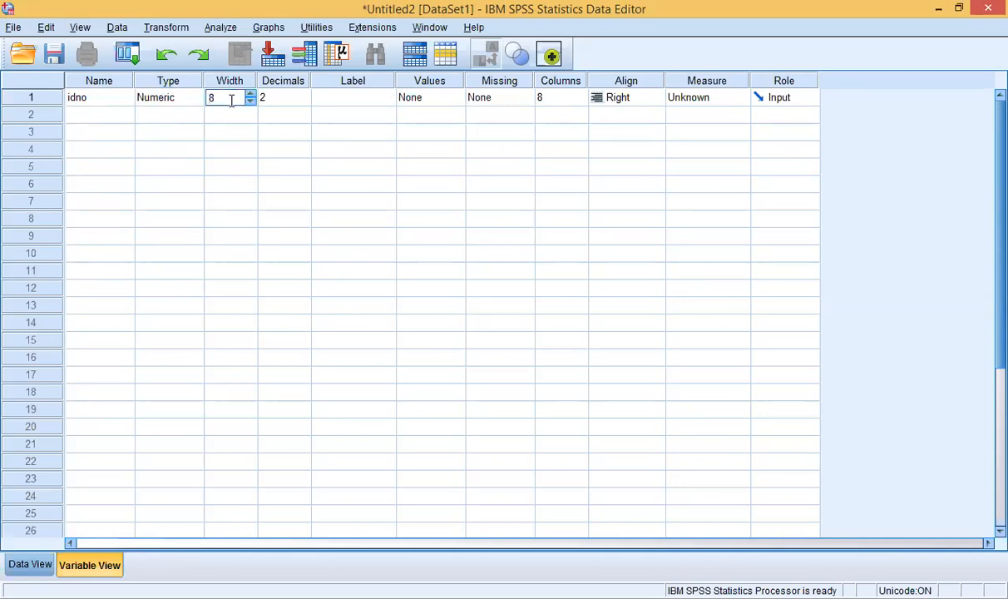
pyautogui.click(283, 98)
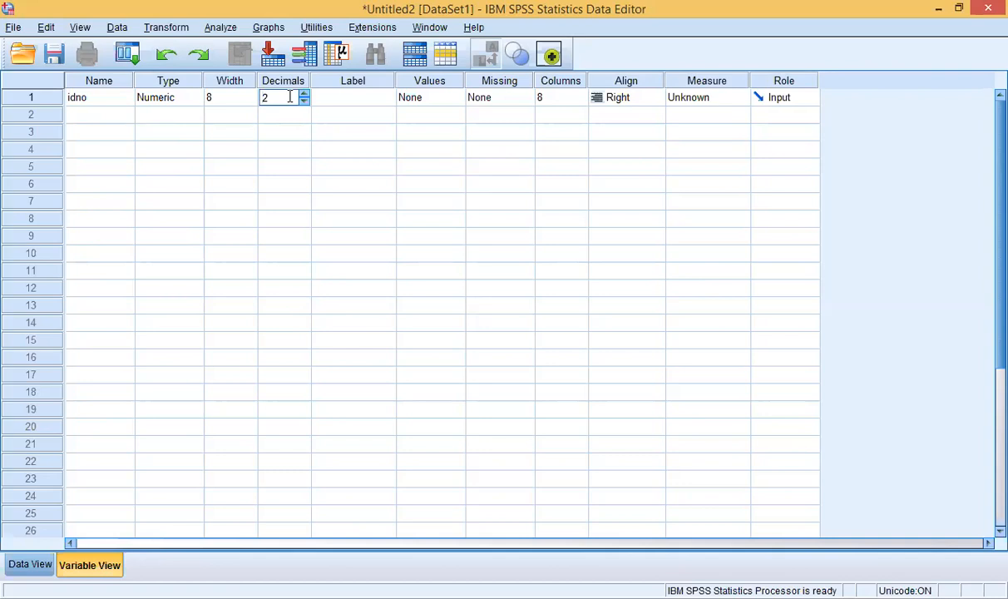
pyautogui.click(339, 100)
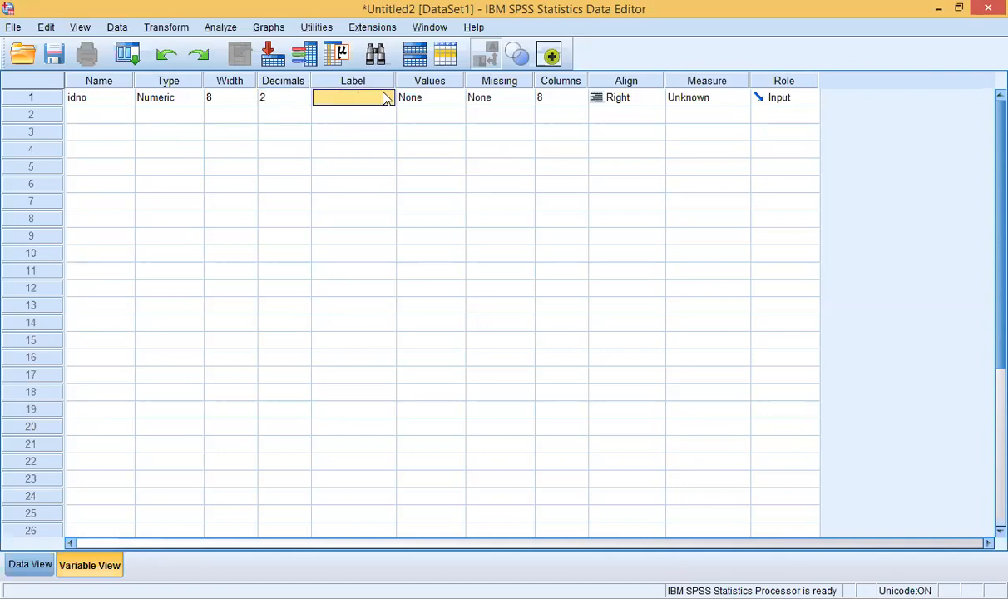
pyautogui.click(408, 101)
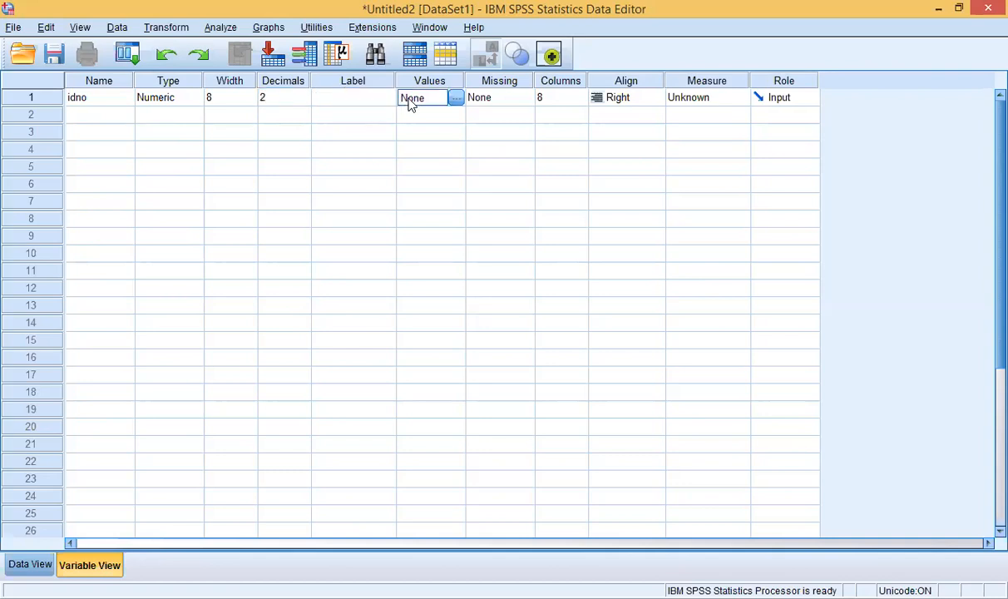
pyautogui.click(493, 101)
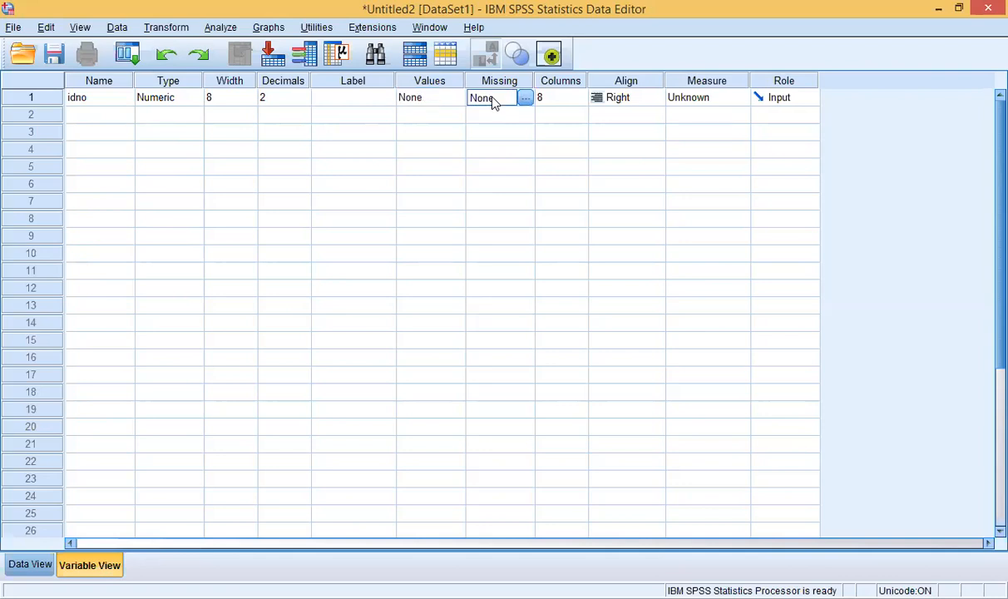
pyautogui.click(558, 96)
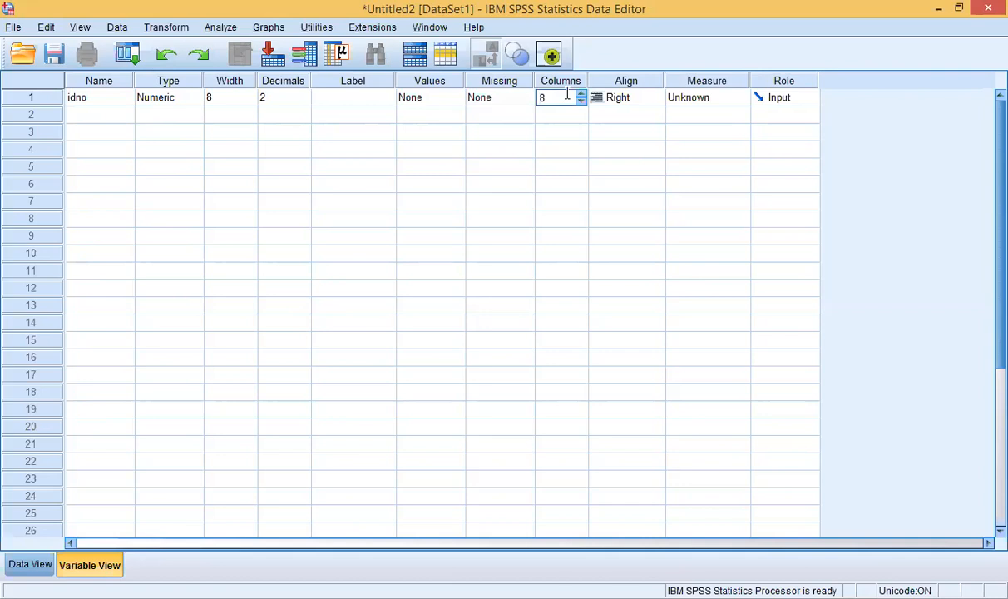
pyautogui.click(623, 99)
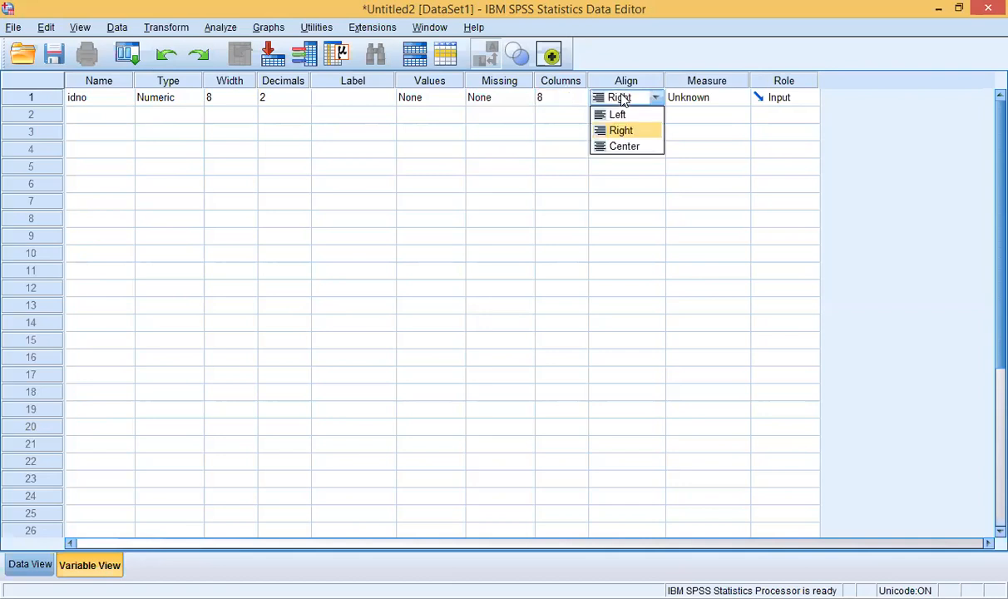
pyautogui.click(687, 99)
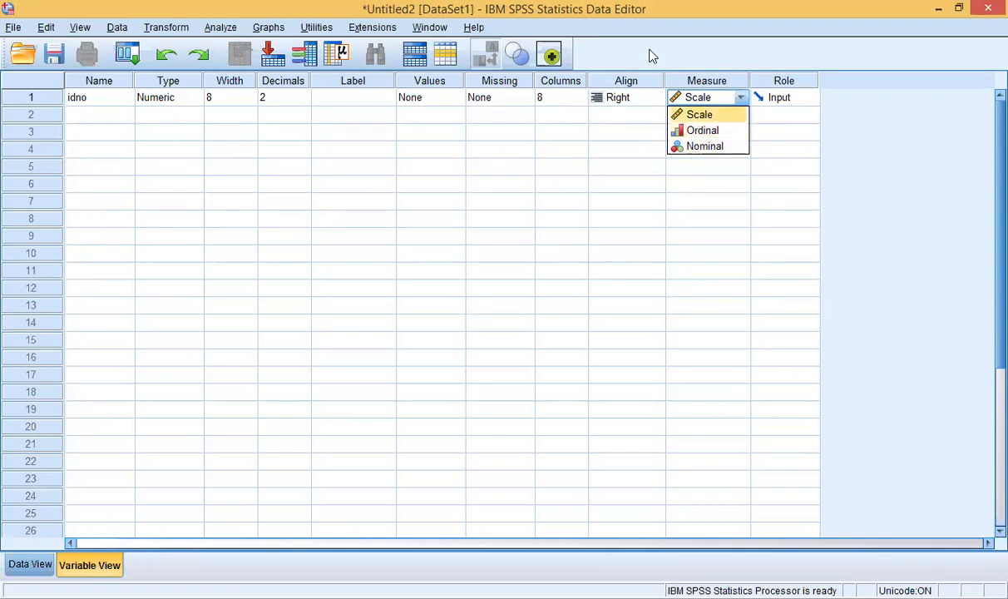
pyautogui.click(776, 100)
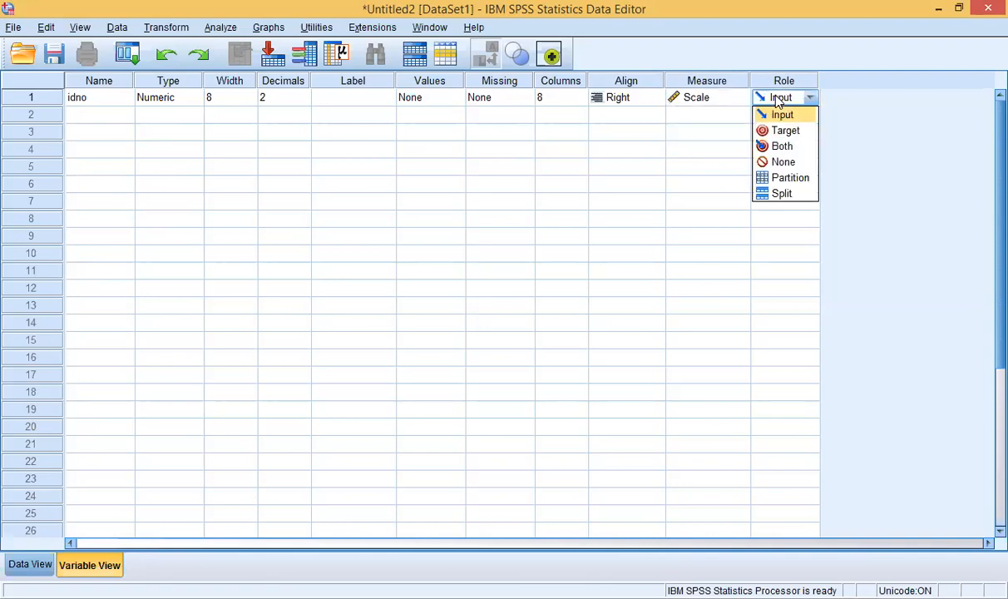
pyautogui.click(75, 100)
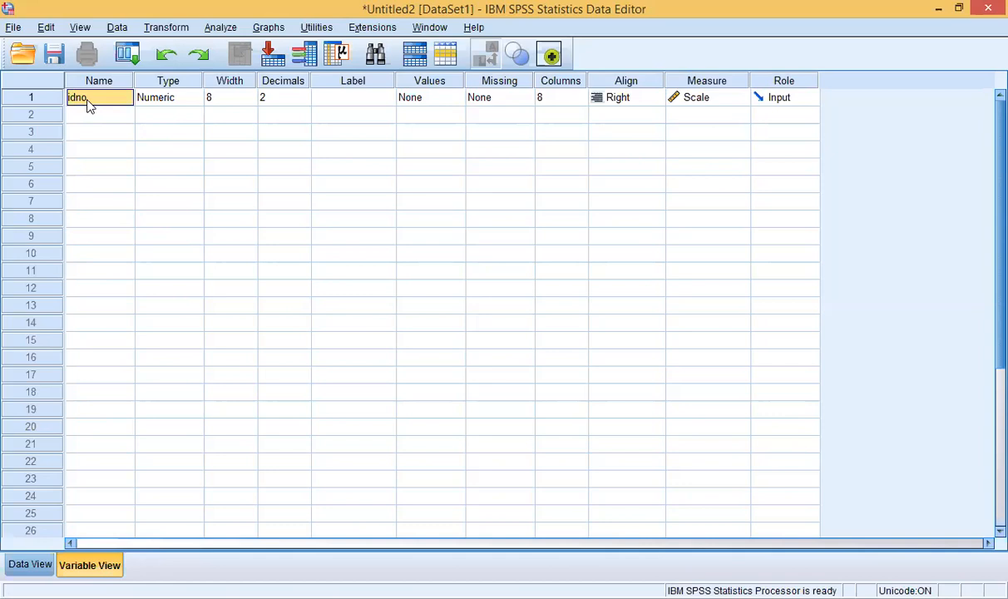
pyautogui.click(166, 100)
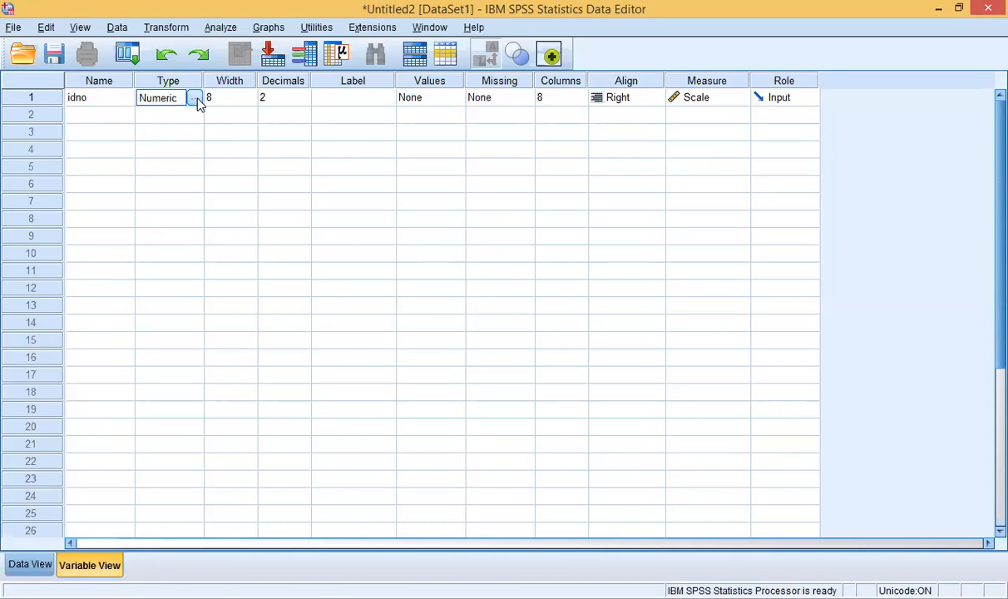
# Step: Keep idno Numeric with 2 decimals and label it 'identification number'
pyautogui.click(194, 98)
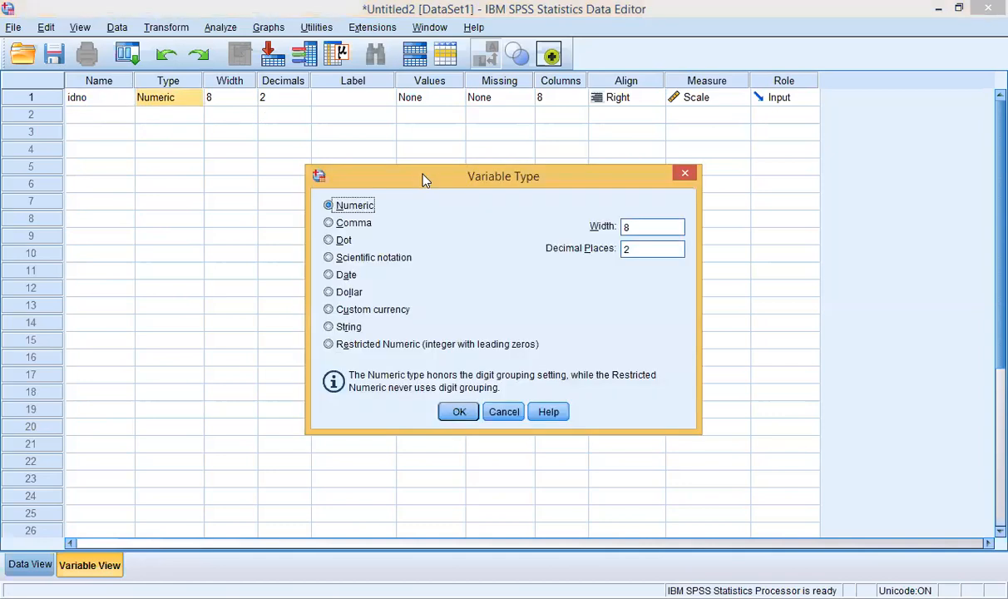
pyautogui.click(459, 412)
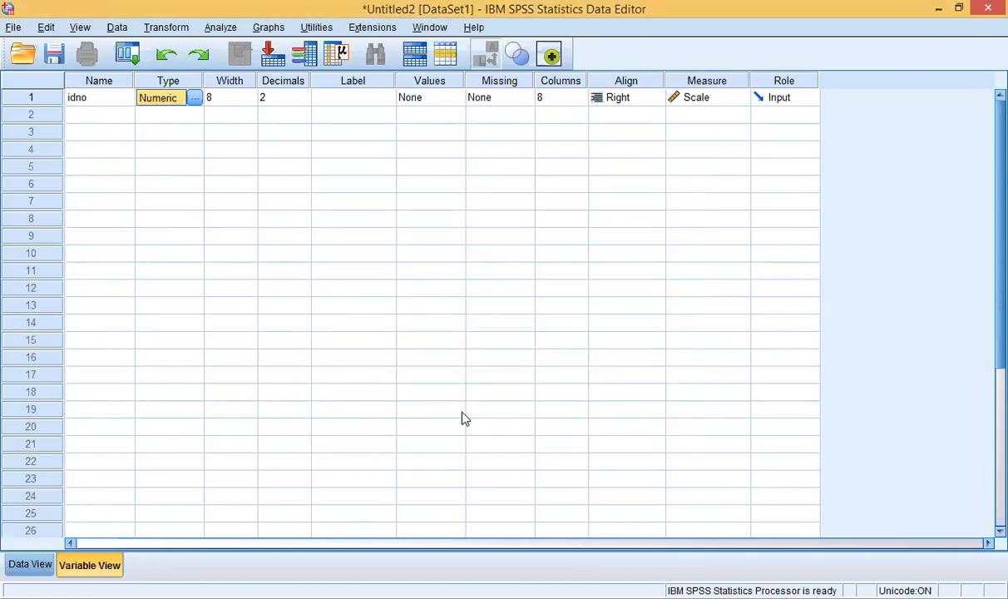
pyautogui.click(439, 99)
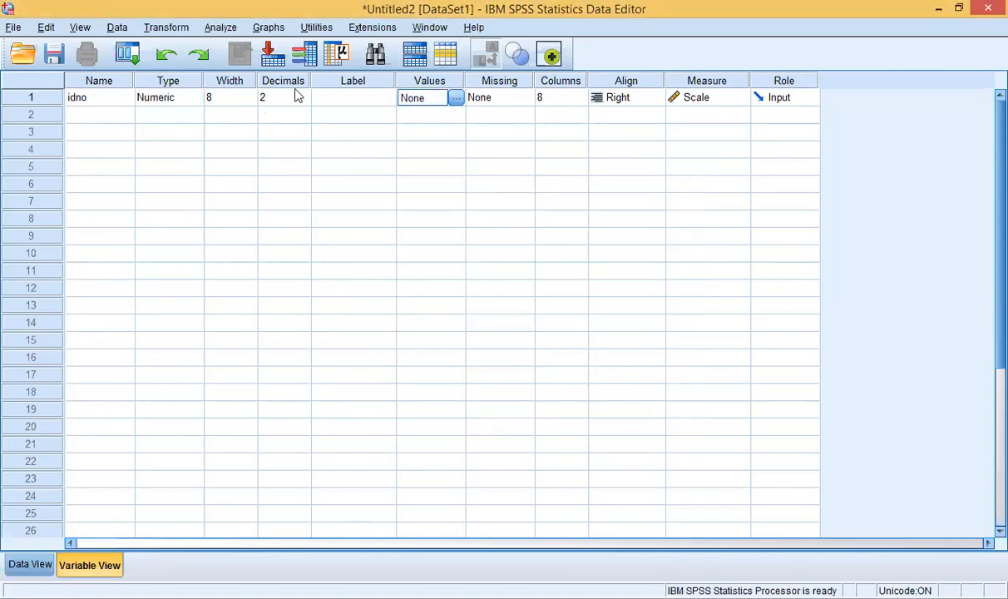
pyautogui.doubleClick(338, 96)
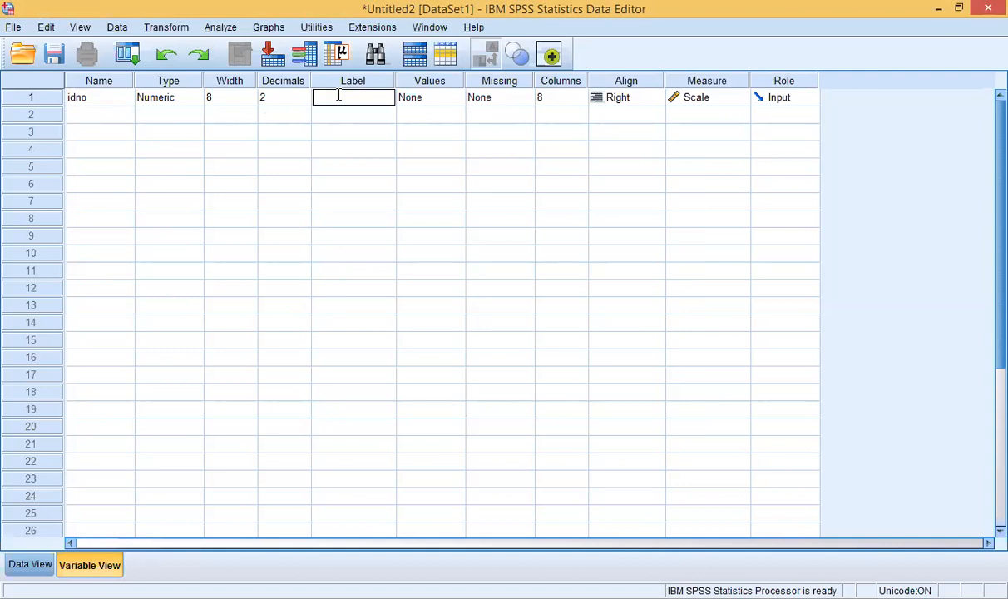
pyautogui.write('identification number')
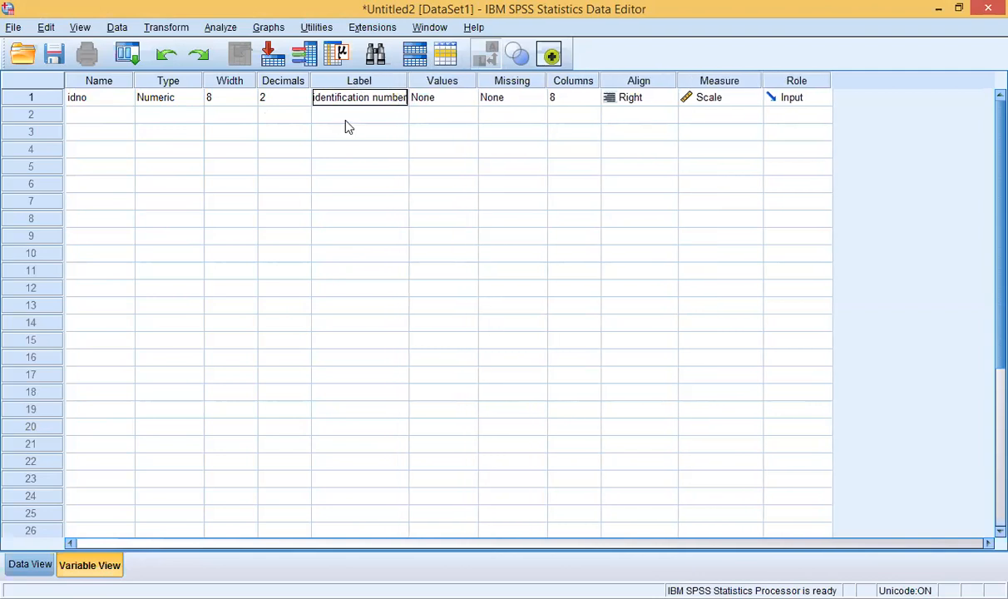
pyautogui.click(348, 121)
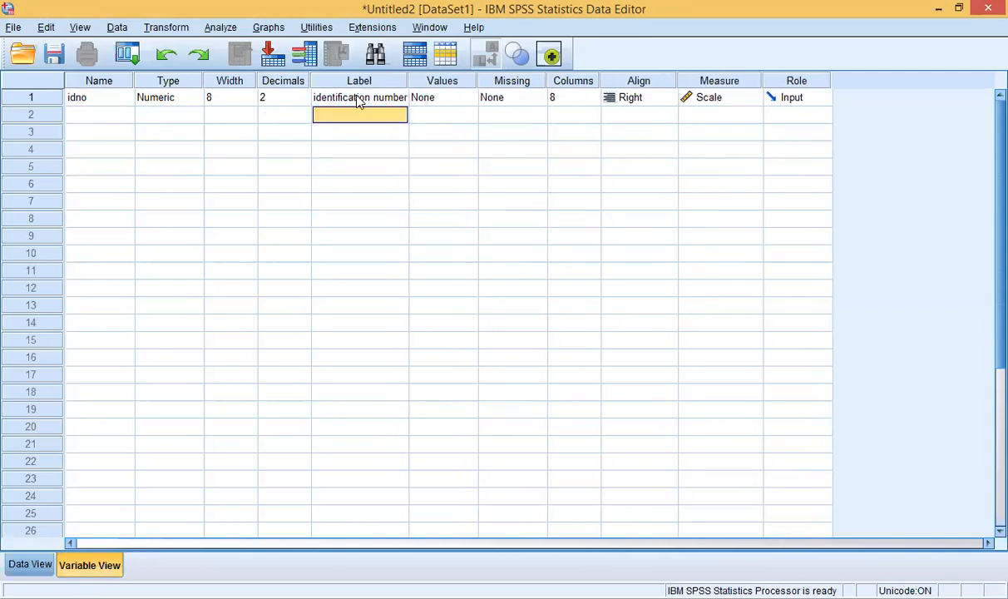
pyautogui.click(358, 98)
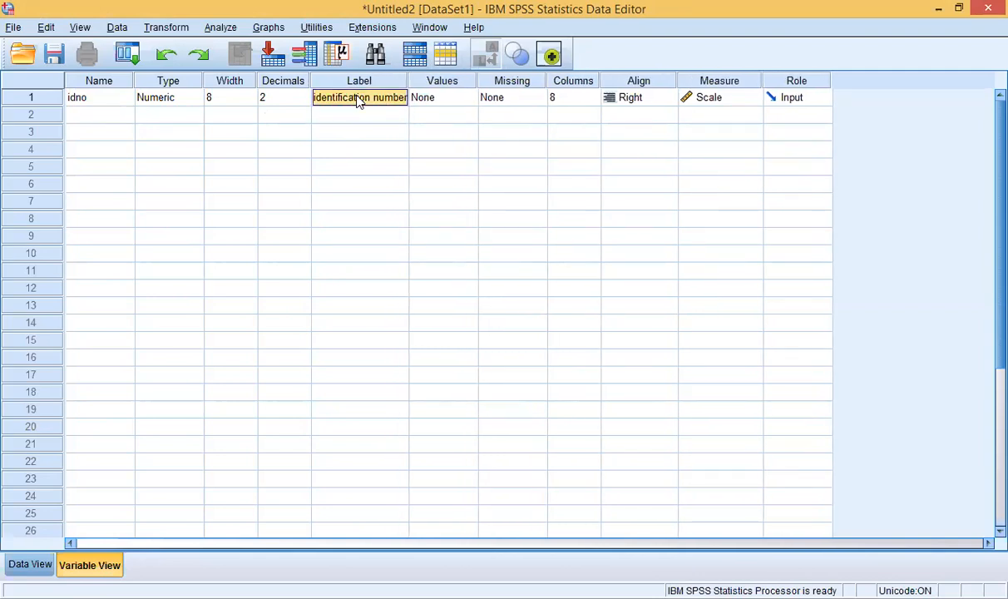
pyautogui.click(100, 116)
pyautogui.click(100, 114)
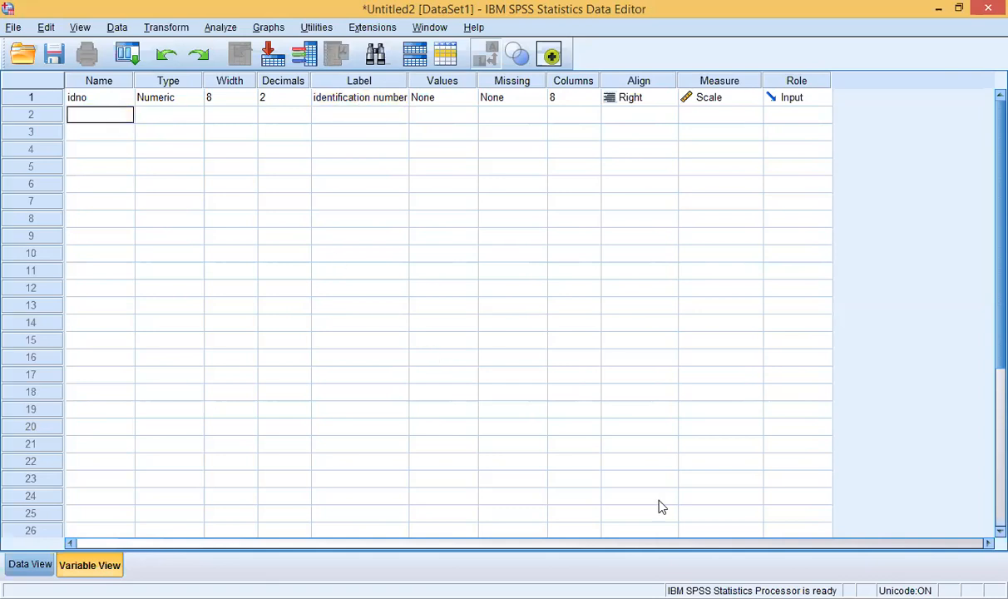
# Step: Name the row 2 variable group and bring up its Variable Type dialog
pyautogui.hotkey('alt', 'Tab')
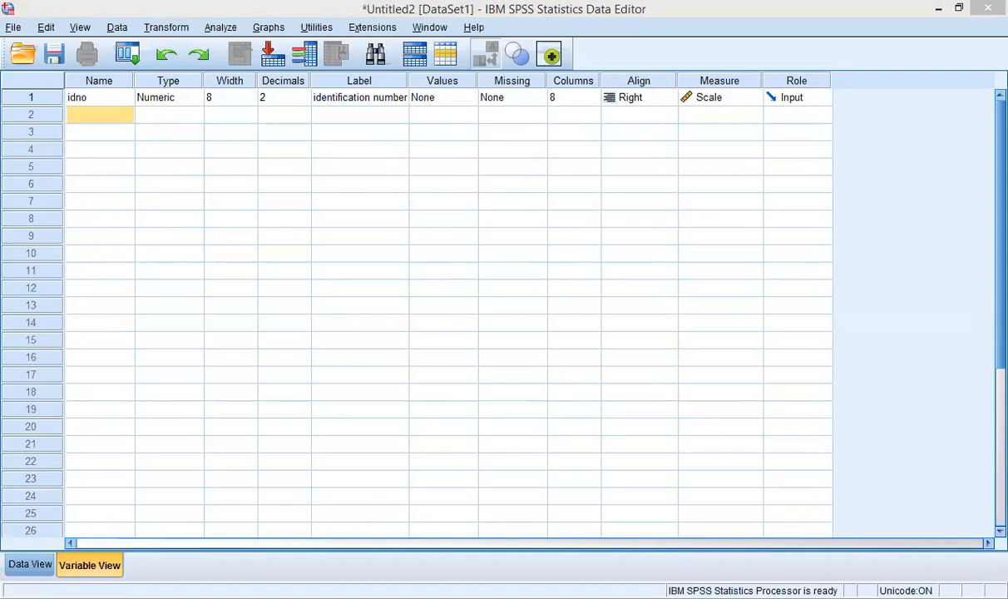
pyautogui.hotkey('alt', 'Tab')
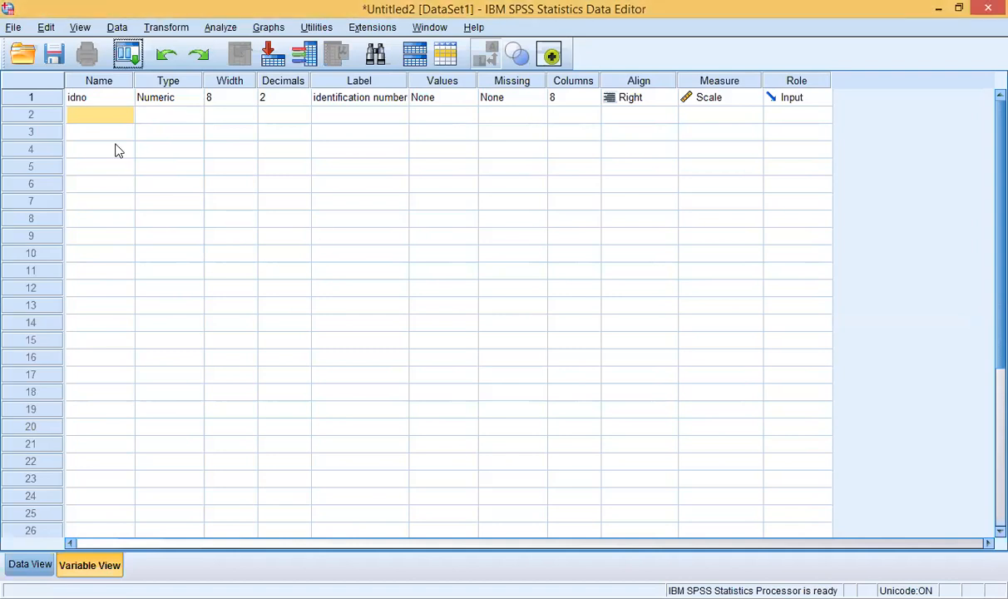
pyautogui.click(101, 115)
pyautogui.write('gro')
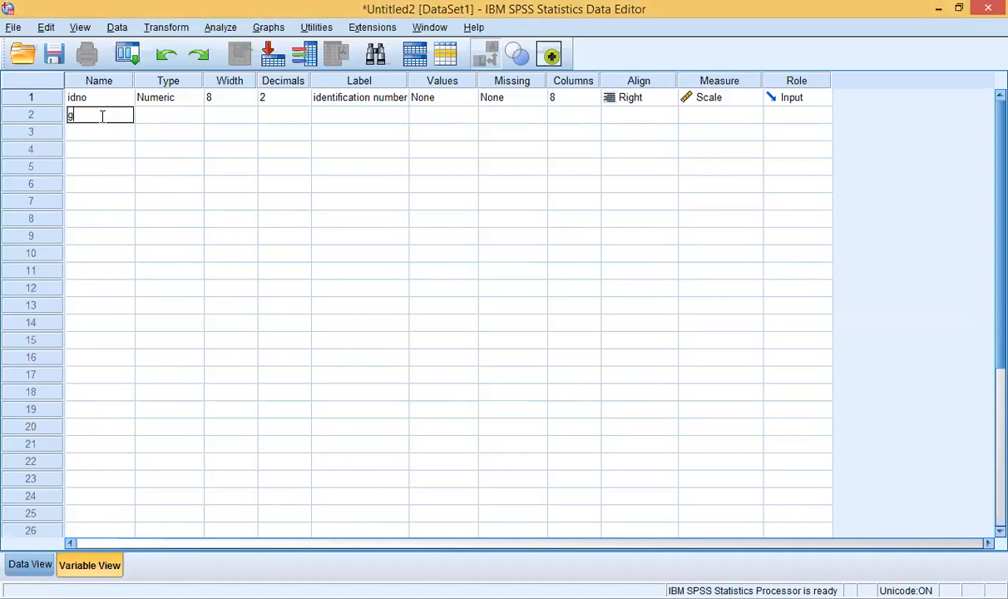
pyautogui.write('up')
pyautogui.click(164, 118)
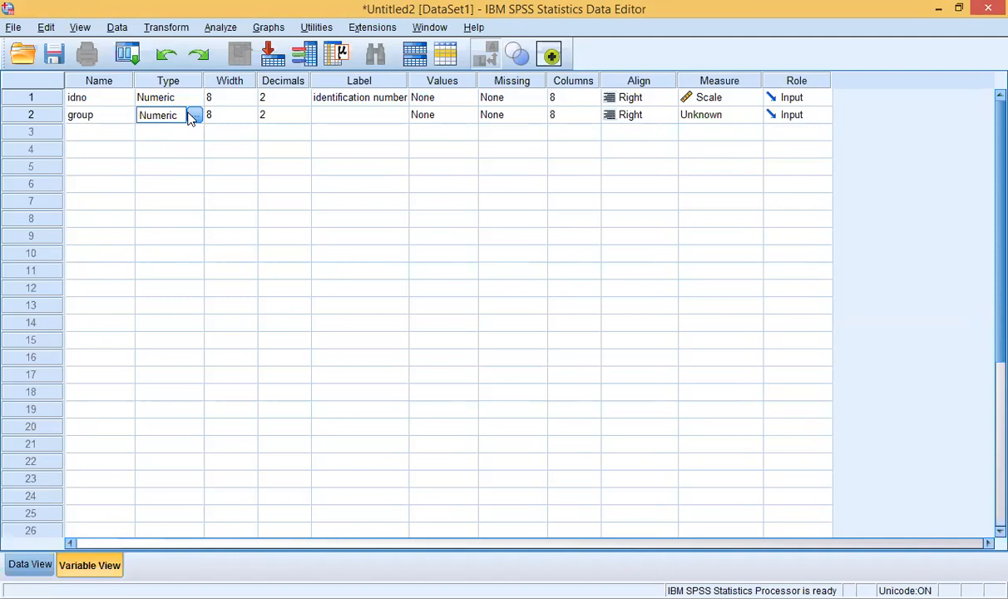
pyautogui.click(192, 116)
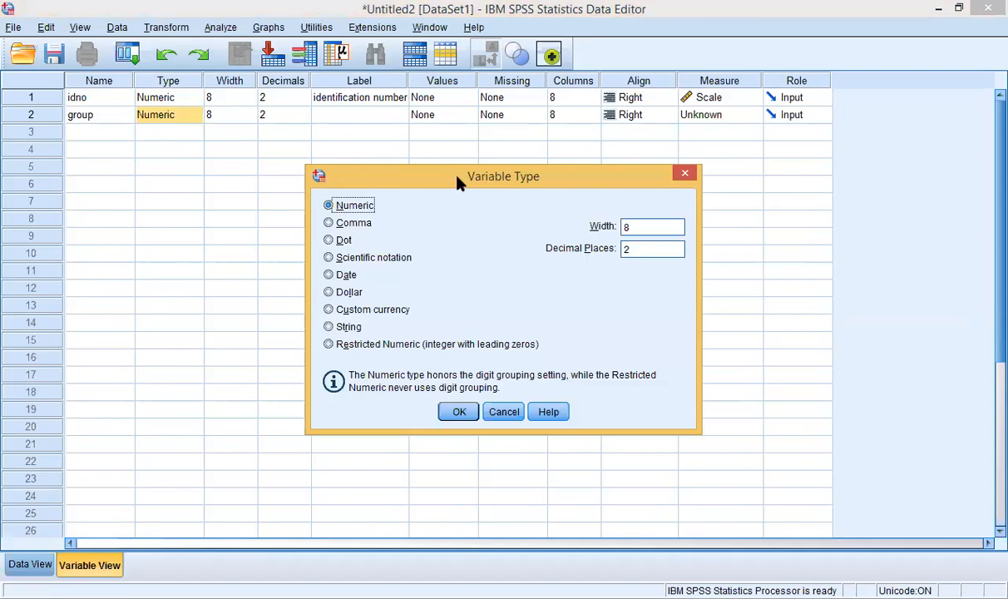
pyautogui.moveTo(455, 176); pyautogui.dragTo(458, 154)
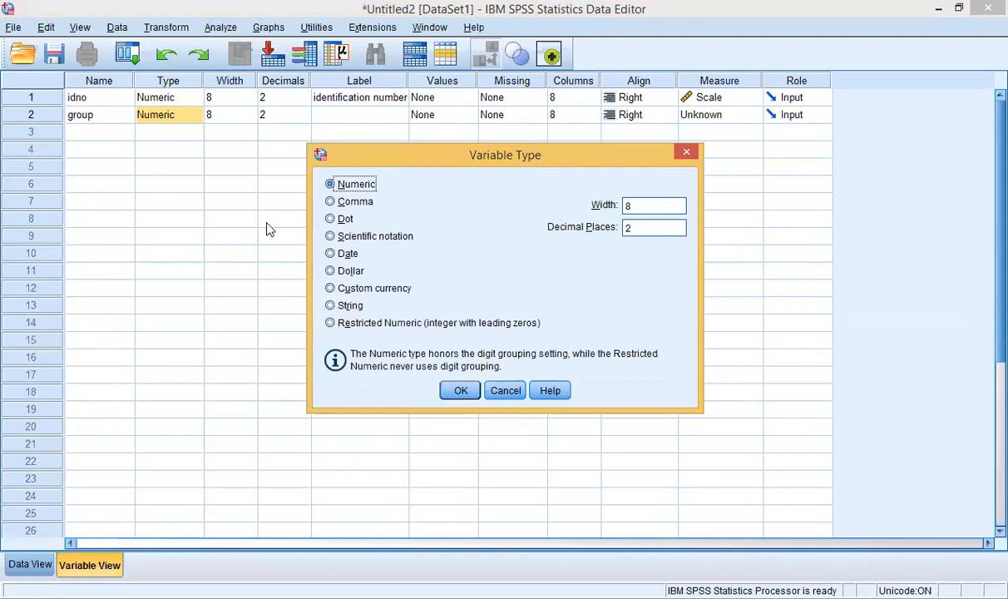
# Step: Make group a String variable labelled 'exposure group'
pyautogui.click(331, 306)
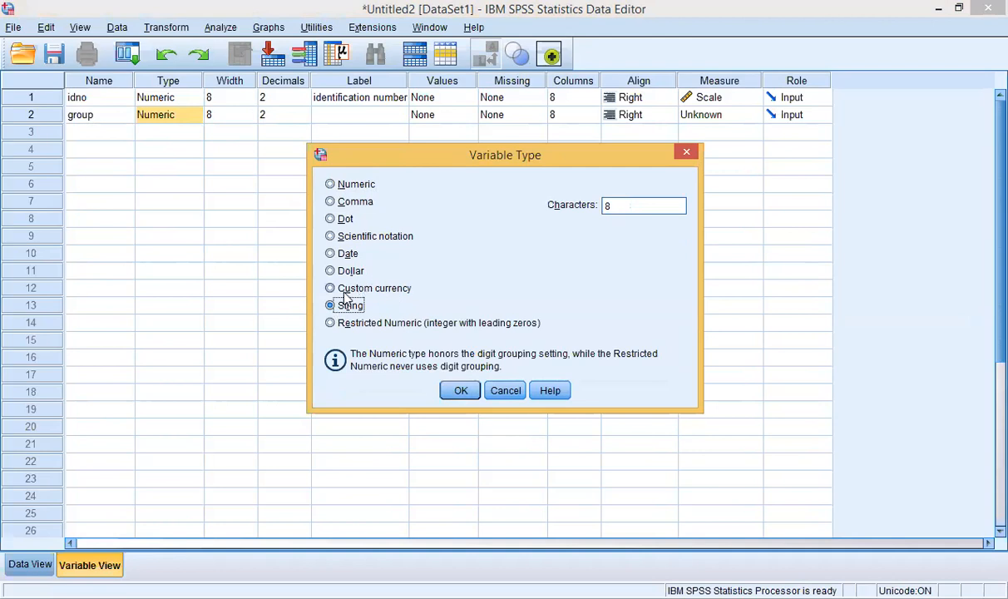
pyautogui.click(458, 392)
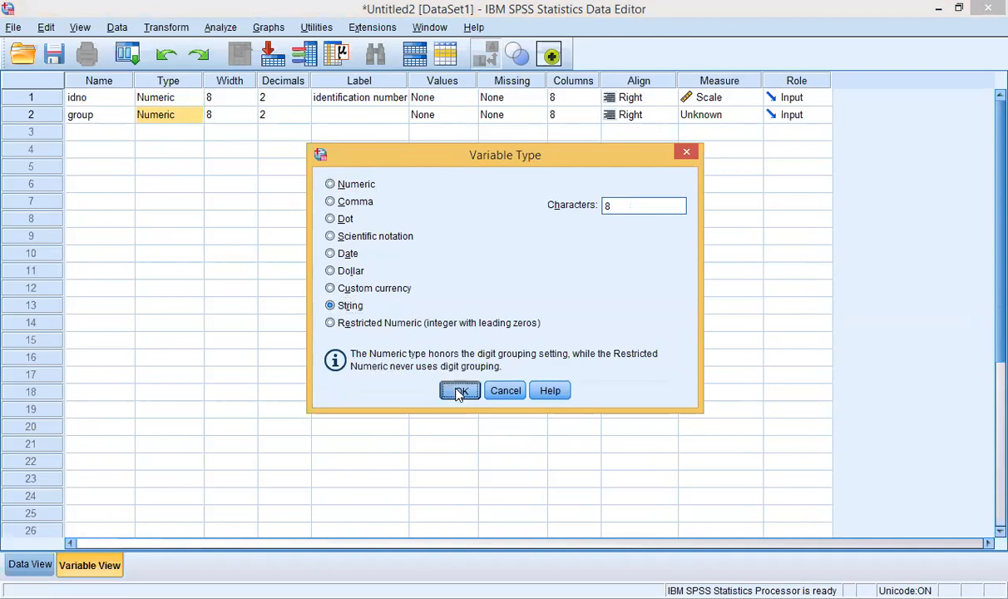
pyautogui.click(281, 121)
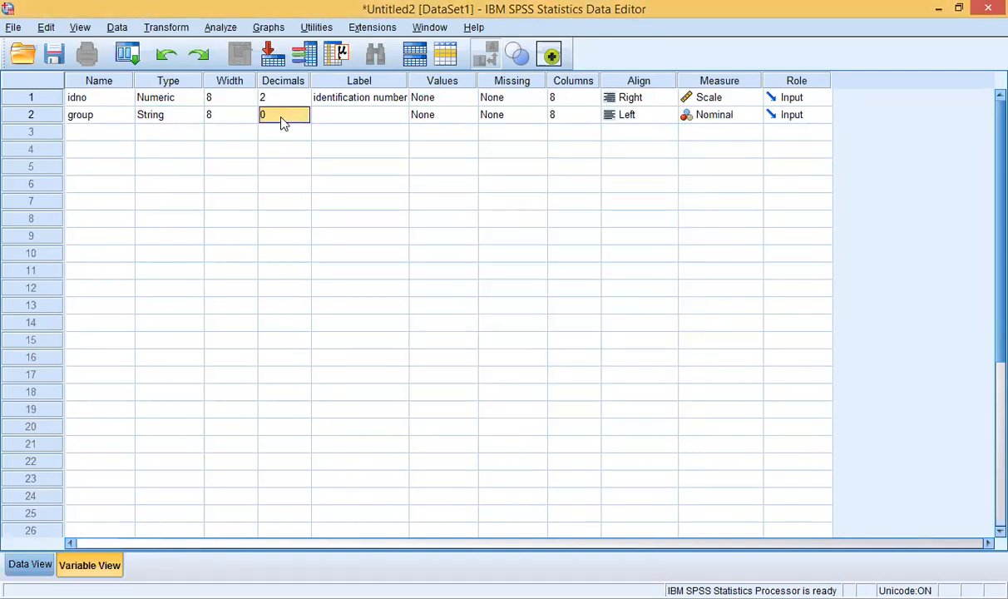
pyautogui.click(353, 118)
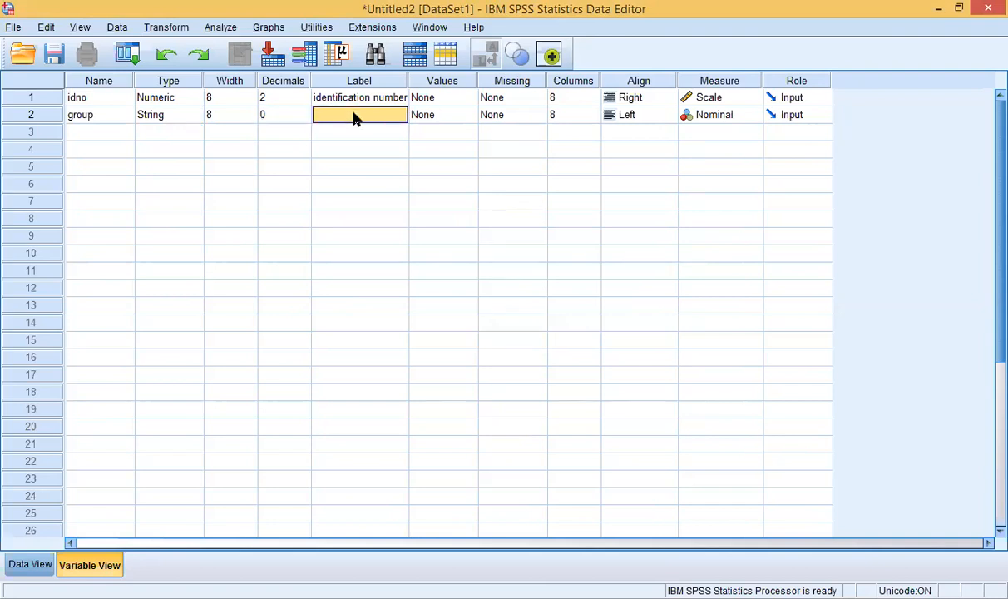
pyautogui.click(353, 115)
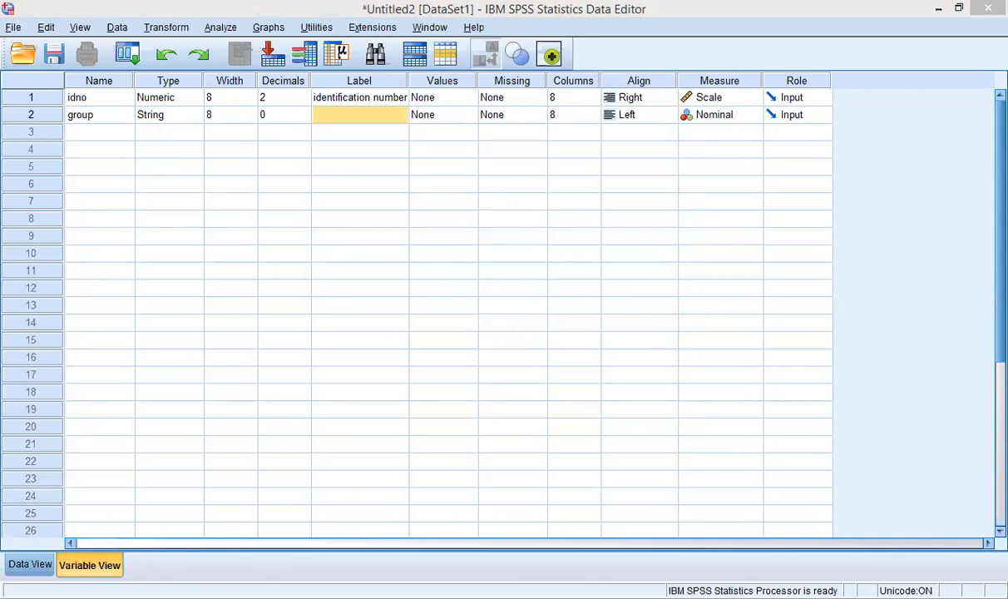
pyautogui.click(345, 115)
pyautogui.write('ex')
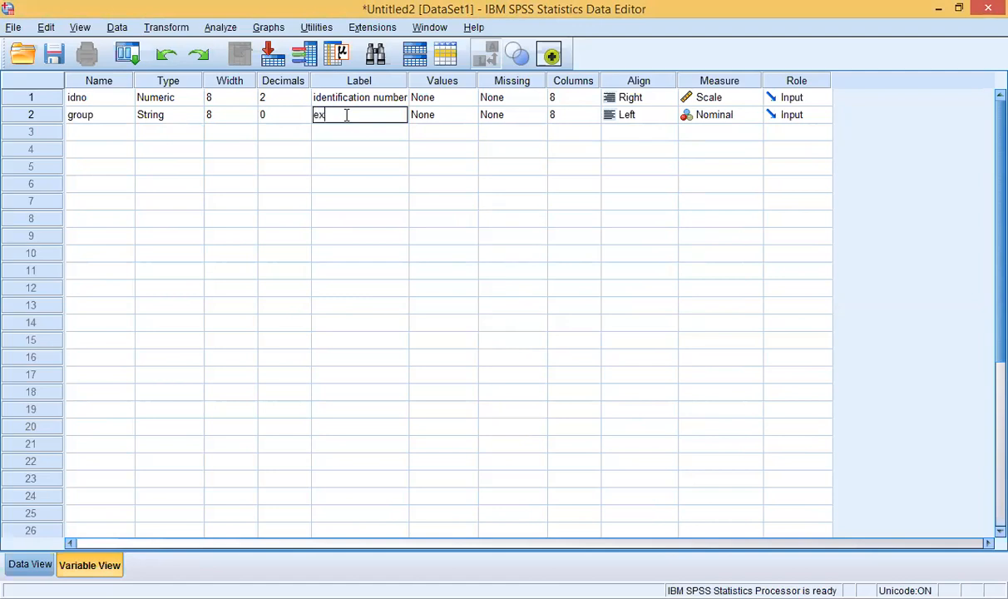
pyautogui.write('posure group')
pyautogui.click(447, 119)
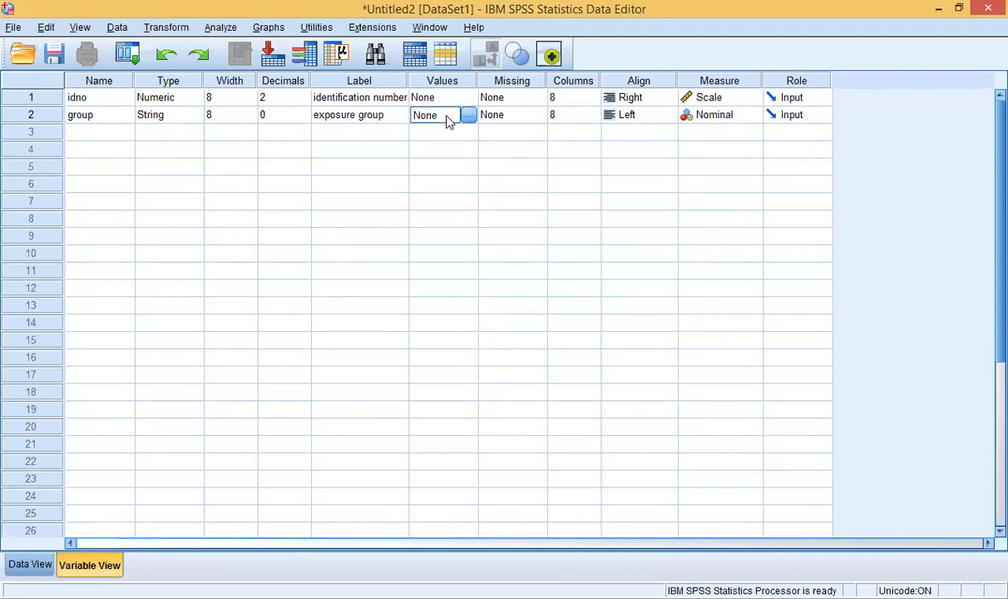
# Step: Leave group without value labels, closing the Value Labels dialog empty
pyautogui.click(468, 115)
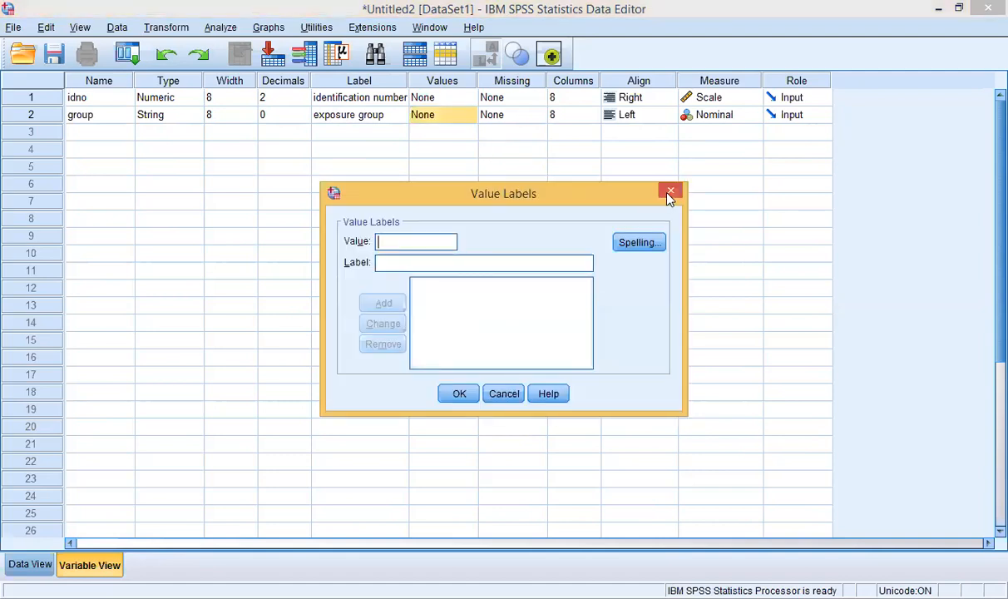
pyautogui.click(671, 192)
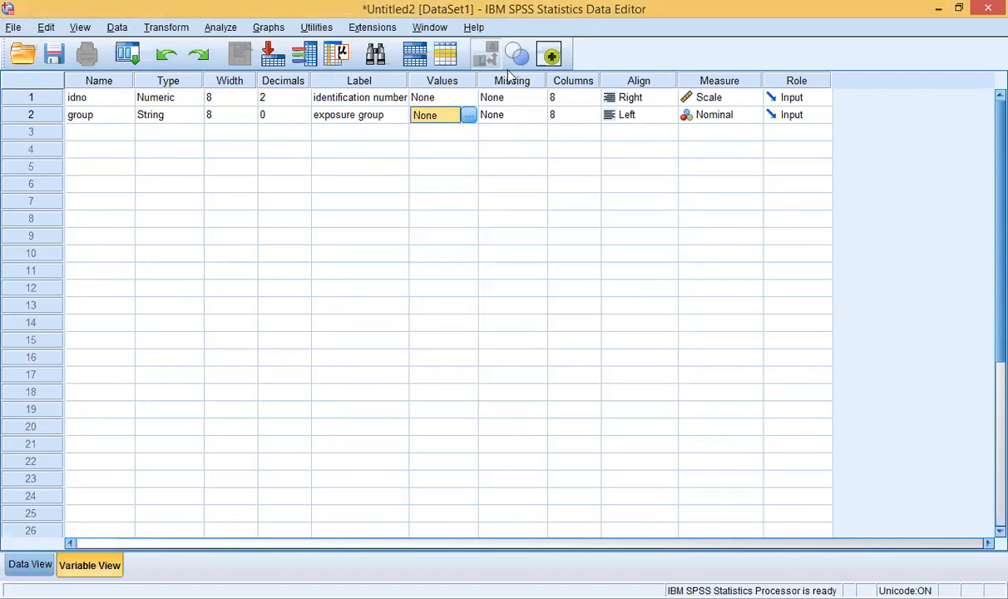
pyautogui.click(92, 133)
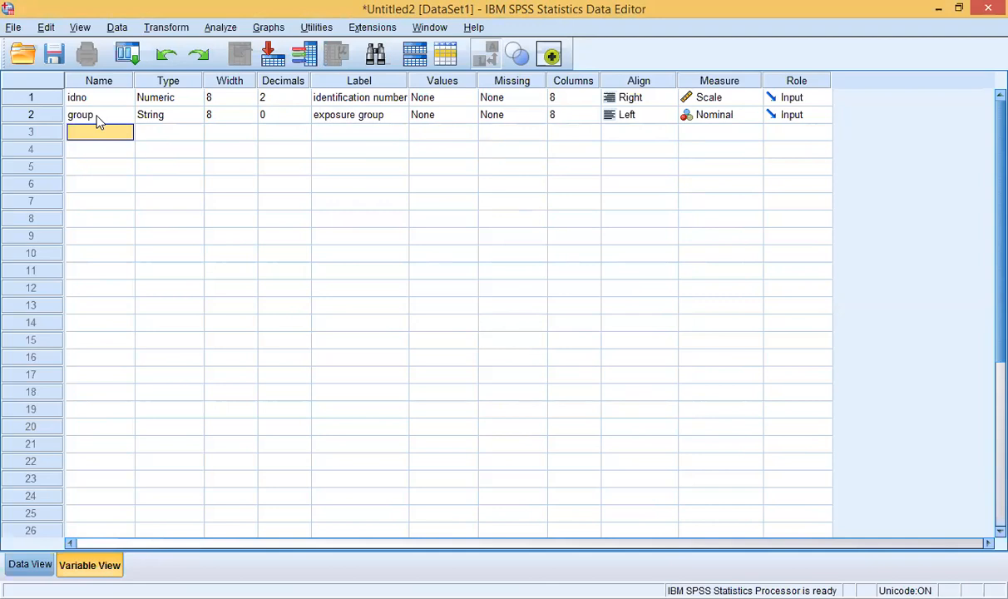
pyautogui.click(95, 117)
pyautogui.hotkey('shift', 'Down')
pyautogui.hotkey('shift', 'Down')
pyautogui.hotkey('shift', 'Down')
pyautogui.hotkey('shift', 'Down')
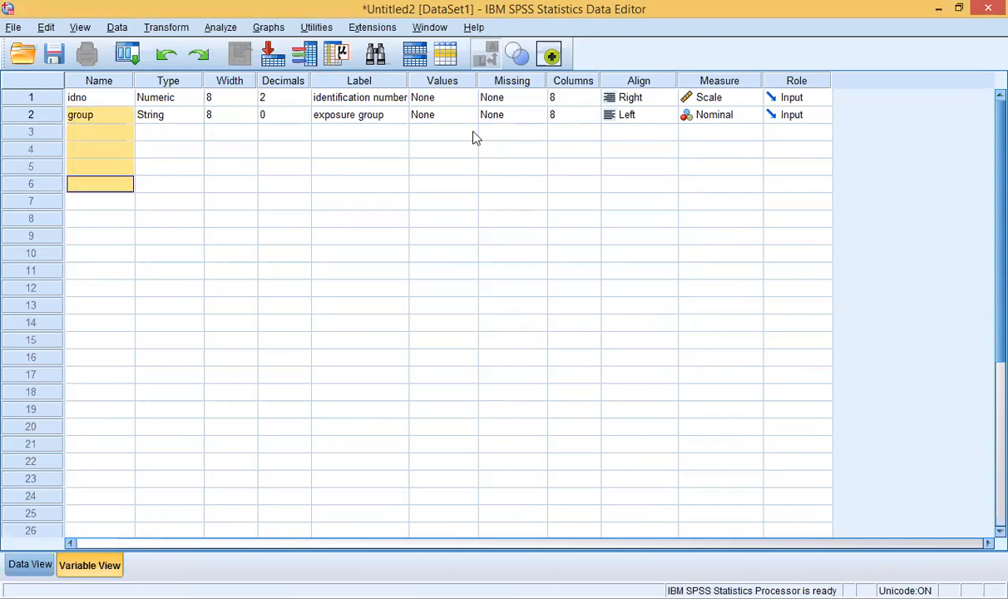
pyautogui.click(717, 116)
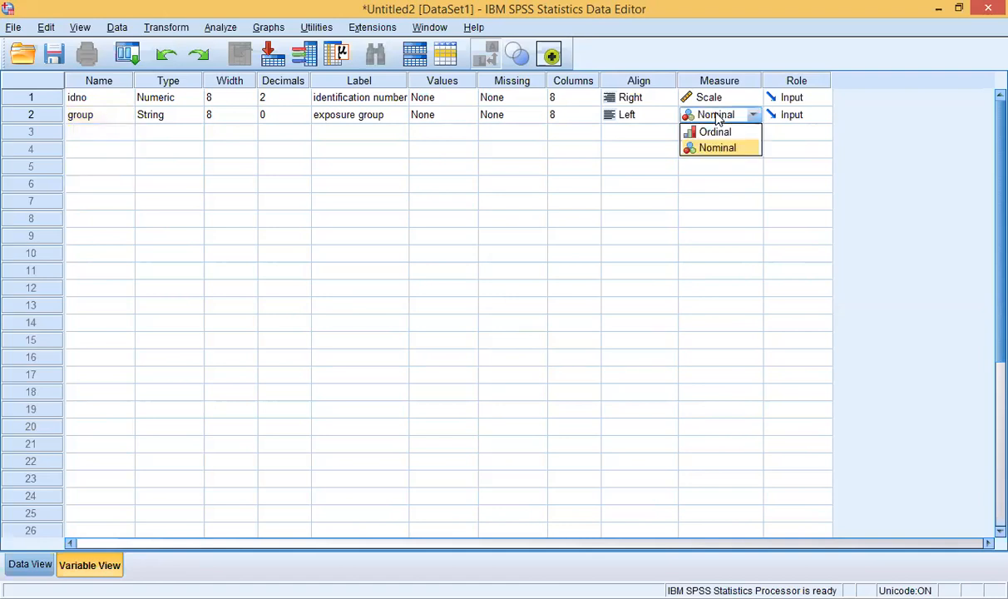
pyautogui.click(718, 118)
pyautogui.click(717, 119)
pyautogui.click(97, 137)
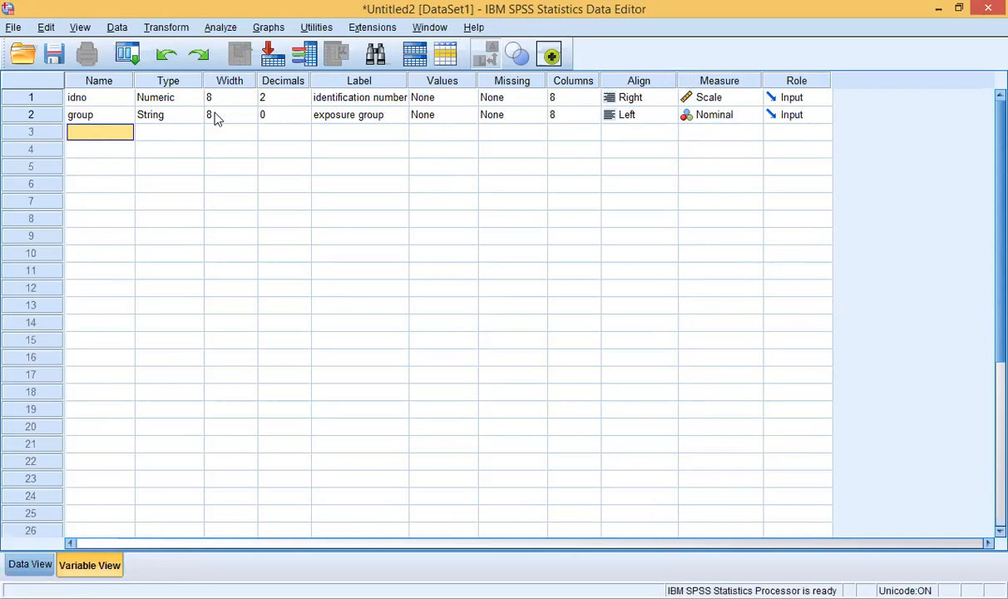
pyautogui.click(80, 133)
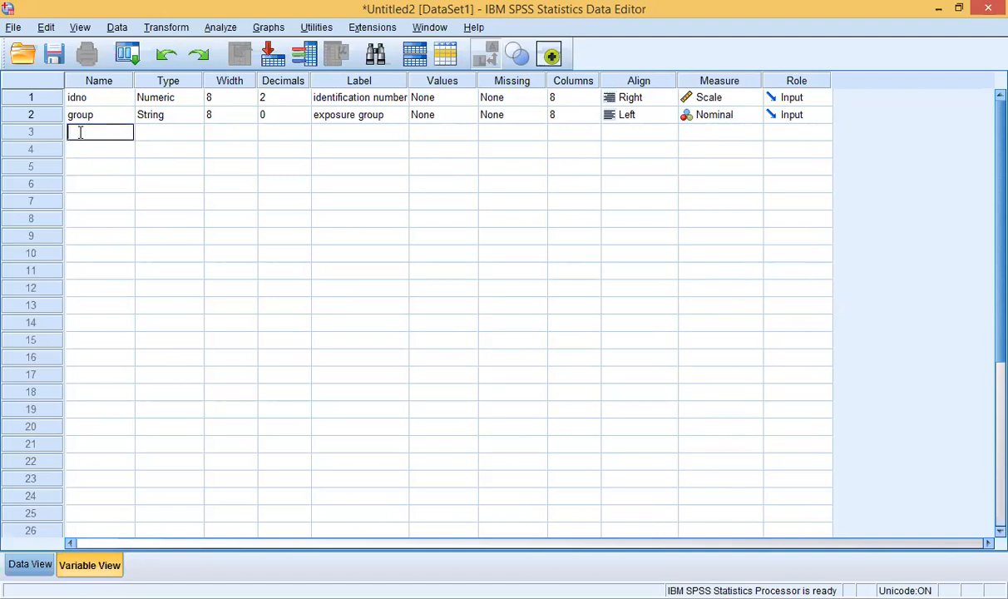
# Step: Name the third variable age and label it 'age at assement'
pyautogui.click(523, 597)
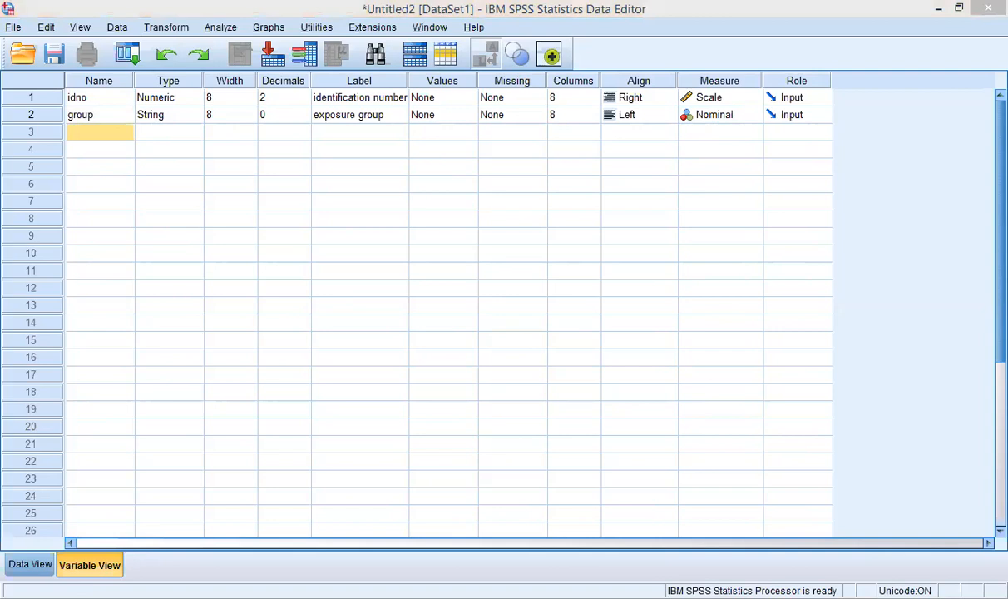
pyautogui.click(124, 130)
pyautogui.click(117, 129)
pyautogui.write('age')
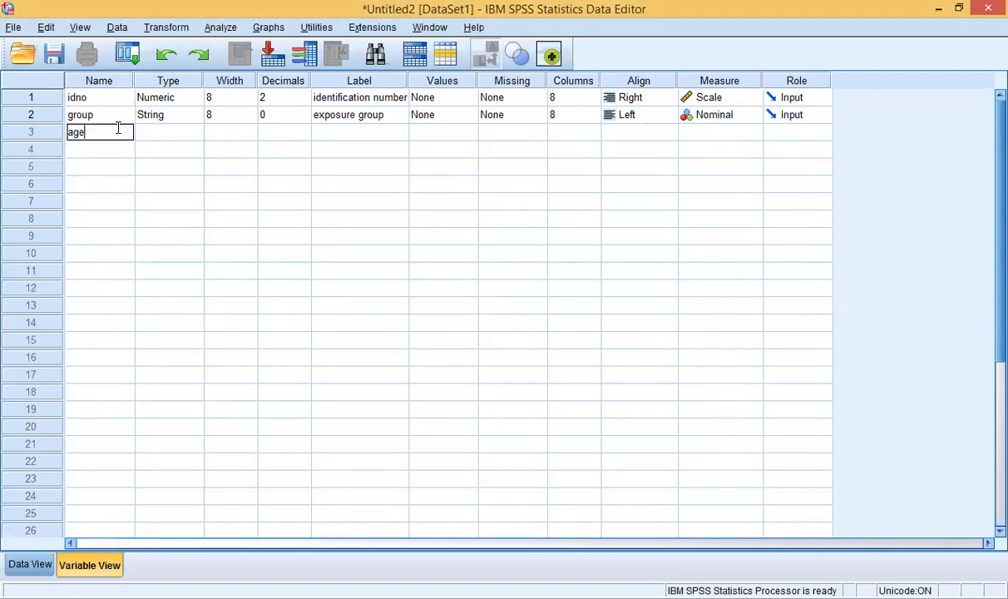
pyautogui.click(160, 136)
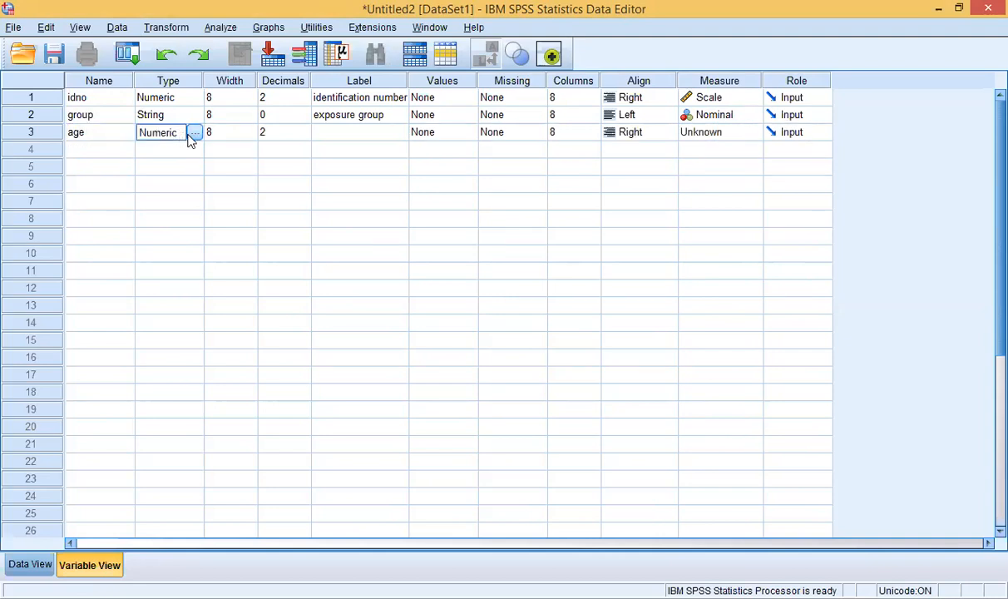
pyautogui.click(344, 133)
pyautogui.click(343, 130)
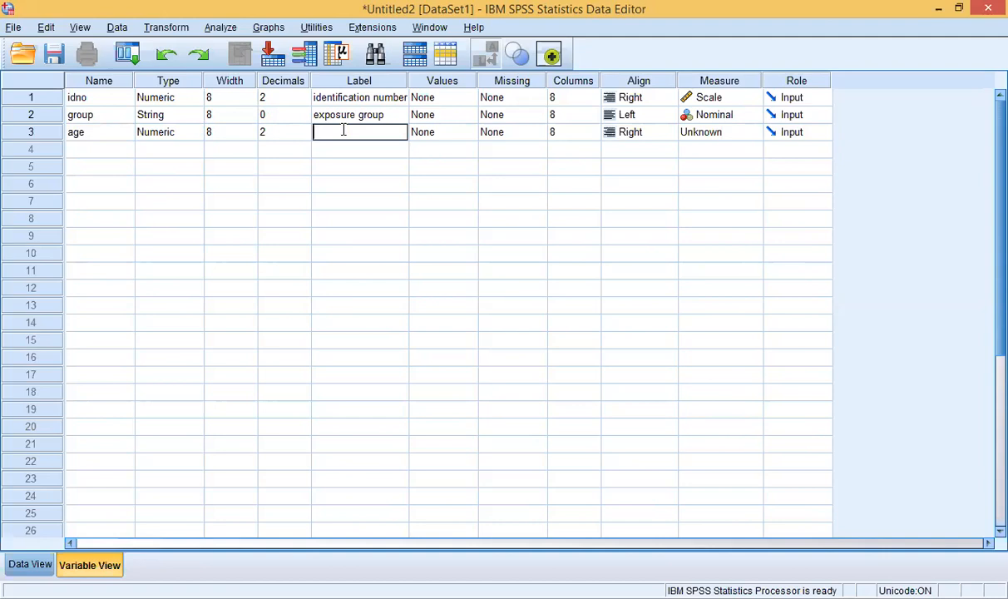
pyautogui.write('age at assement')
pyautogui.click(429, 135)
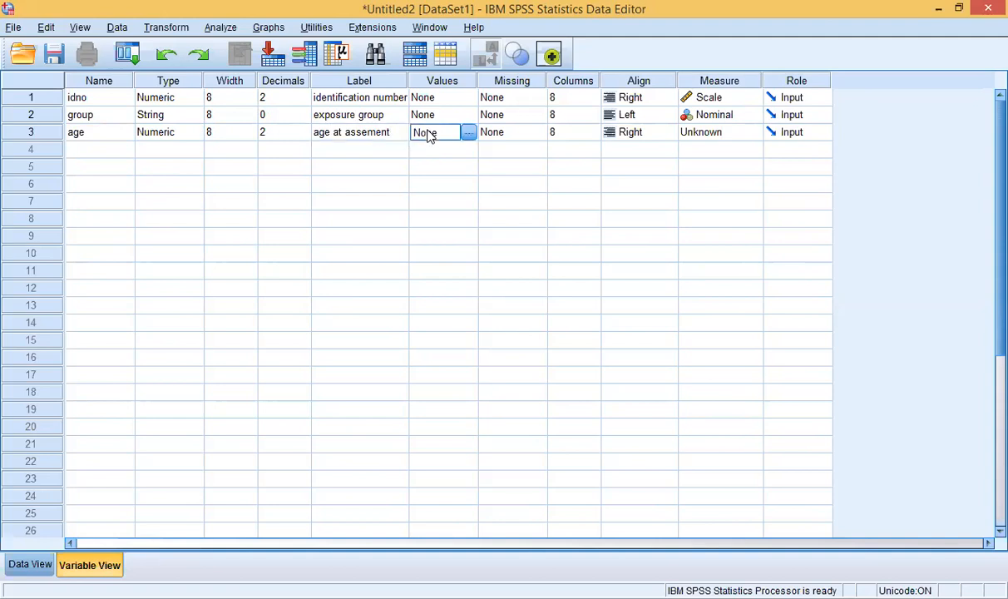
# Step: Leave age without value labels and set its Measure to Scale
pyautogui.click(469, 132)
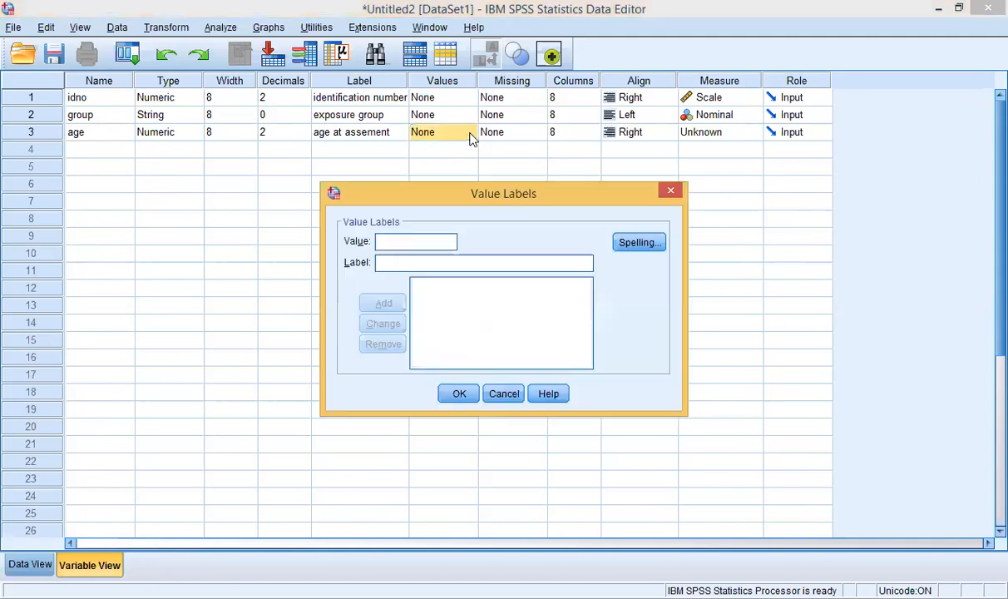
pyautogui.click(670, 191)
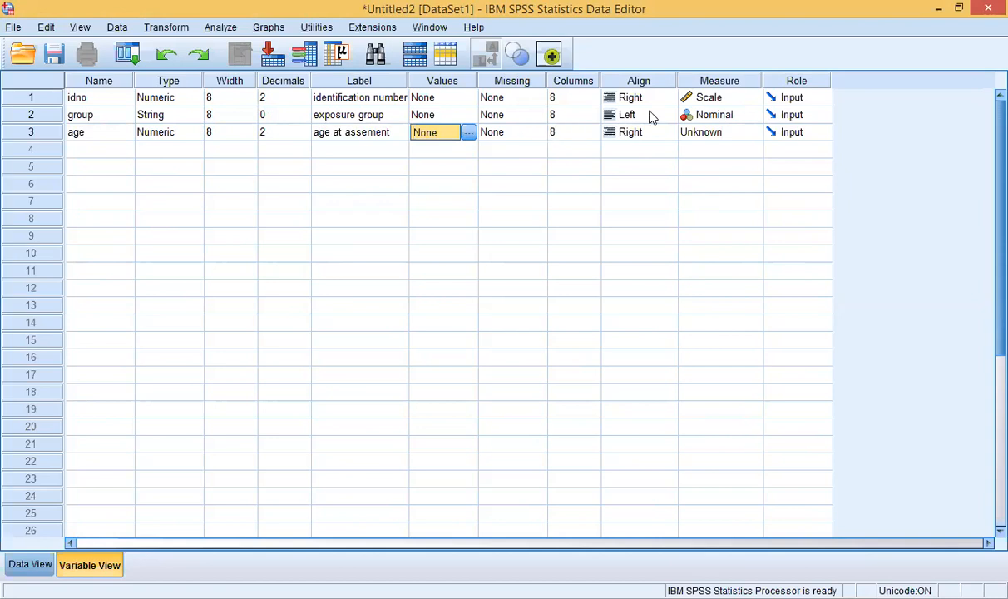
pyautogui.click(709, 135)
pyautogui.click(724, 150)
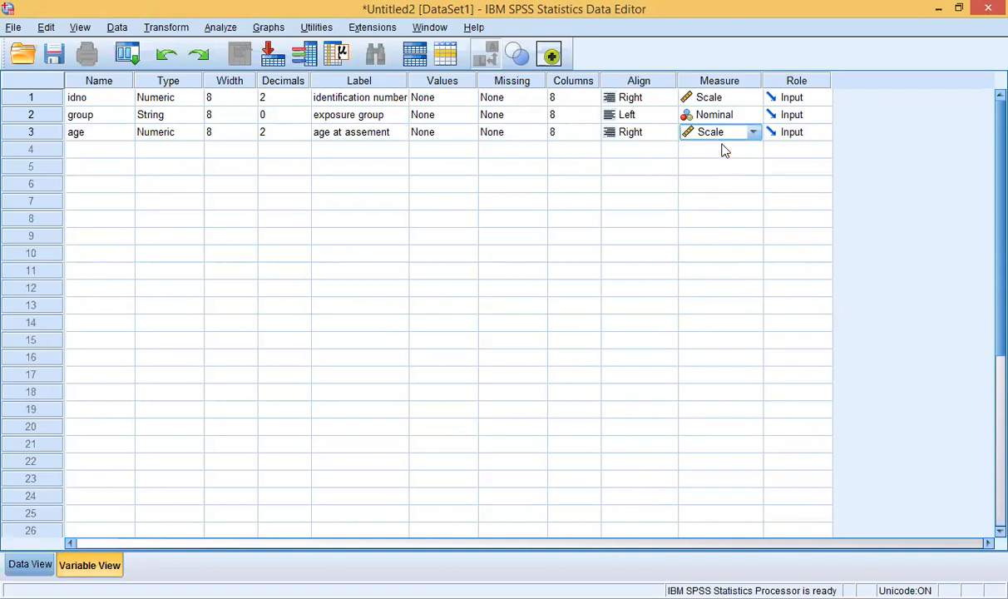
pyautogui.click(751, 136)
pyautogui.click(750, 137)
pyautogui.click(79, 148)
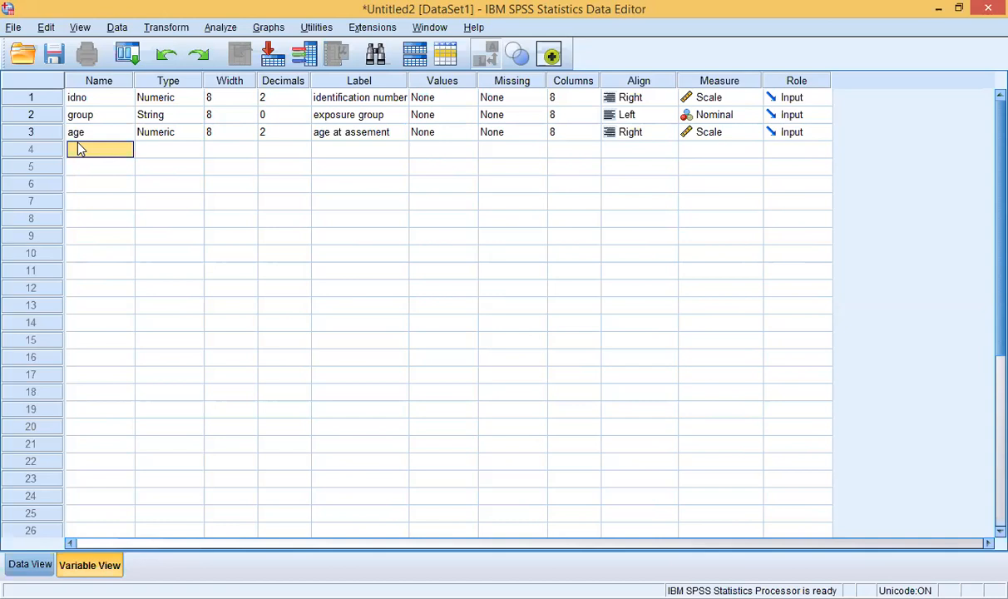
# Step: Name the fourth variable sex and set its type to String
pyautogui.click(79, 149)
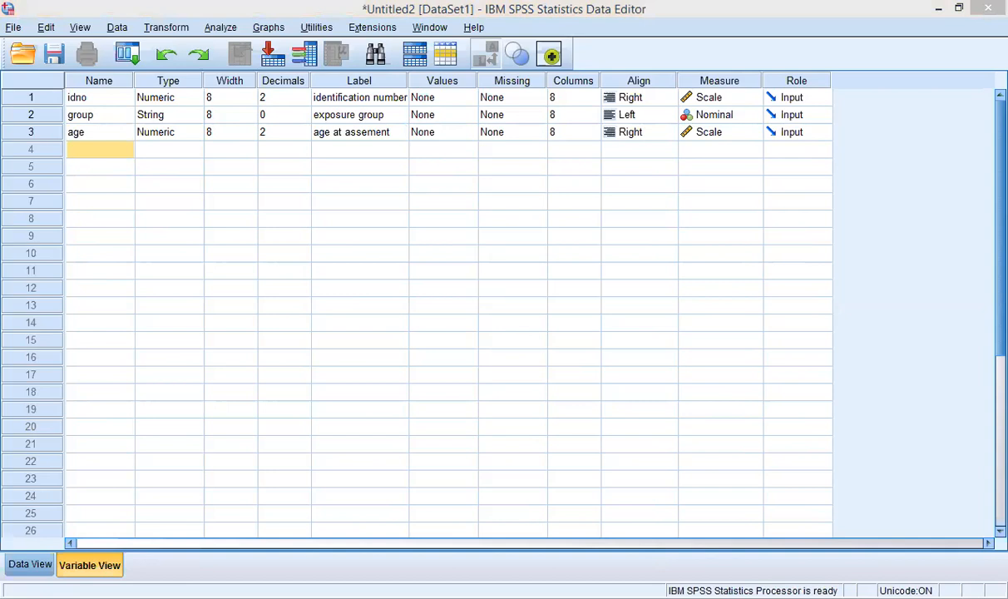
pyautogui.click(93, 149)
pyautogui.write('sex')
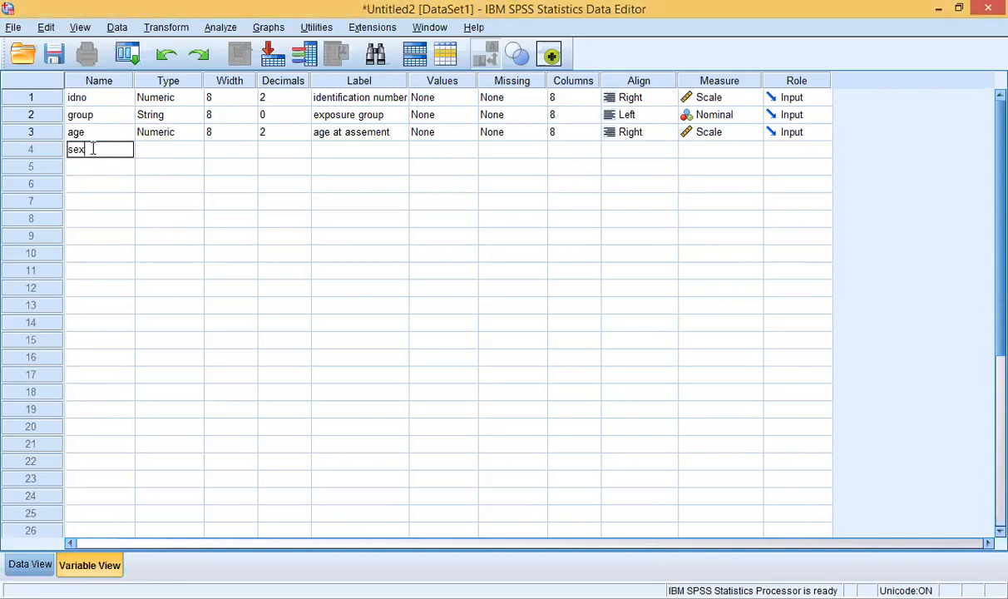
pyautogui.click(151, 156)
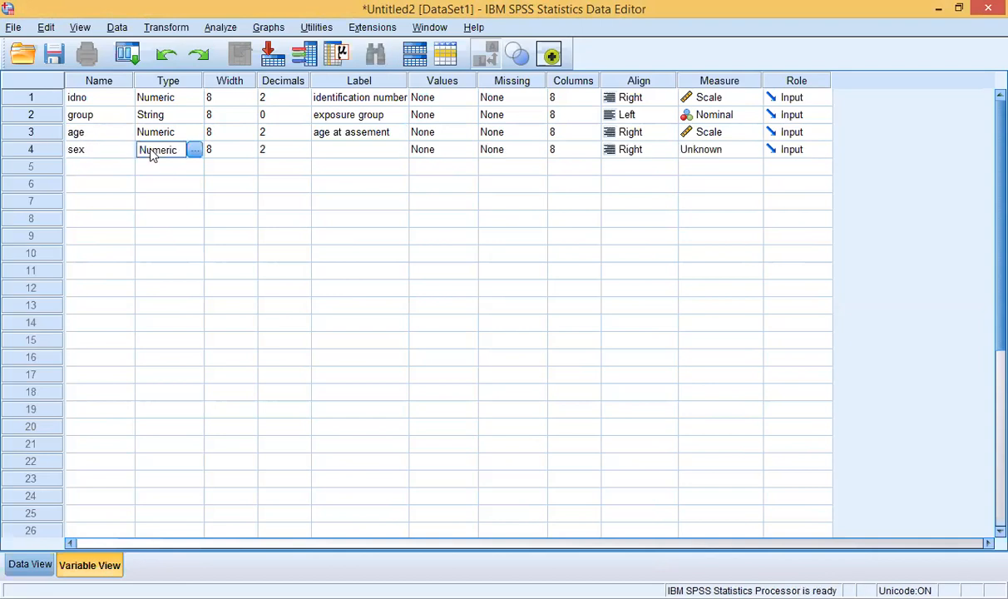
pyautogui.click(193, 151)
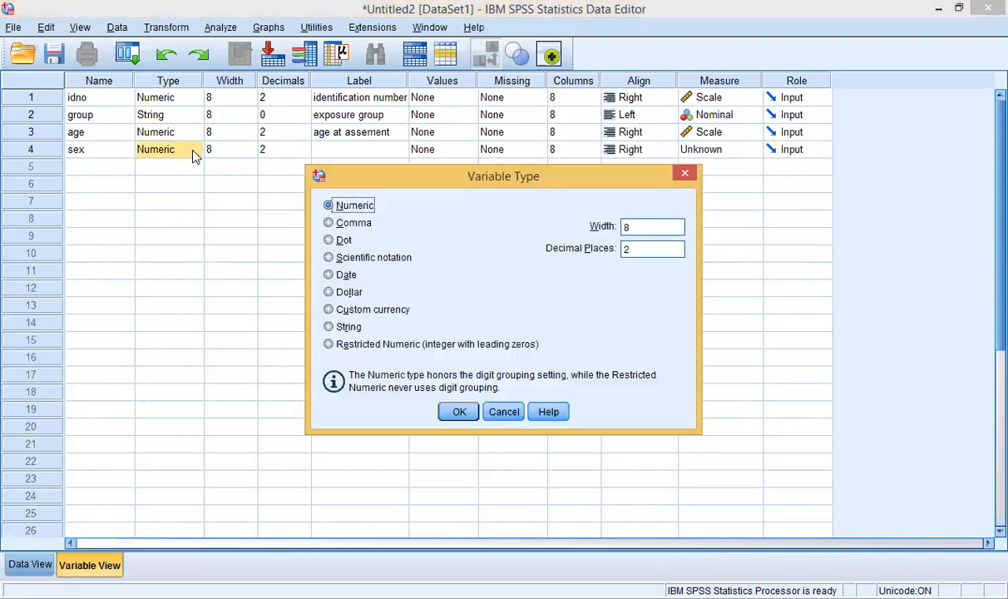
pyautogui.click(329, 328)
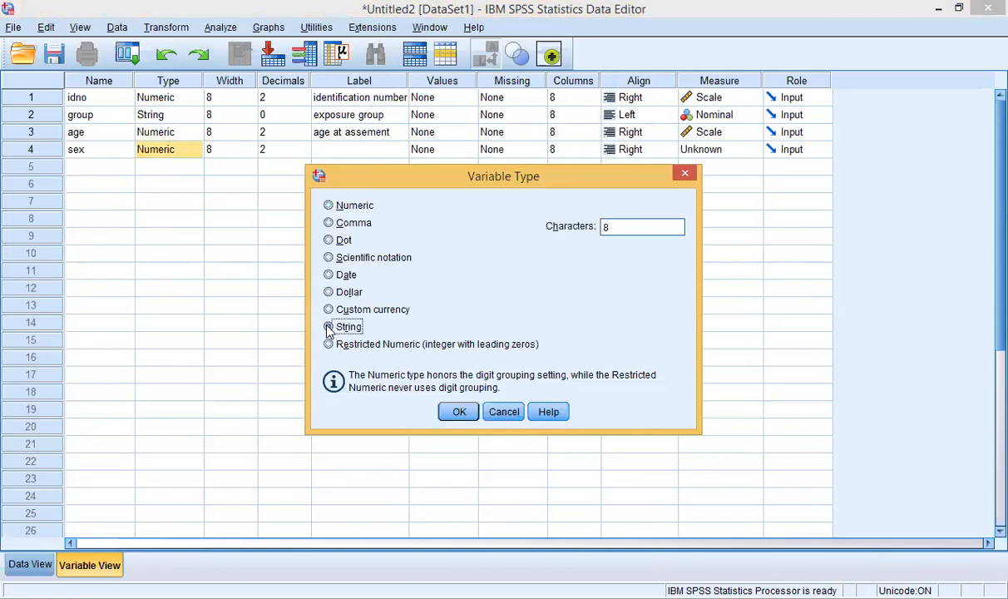
pyautogui.click(459, 413)
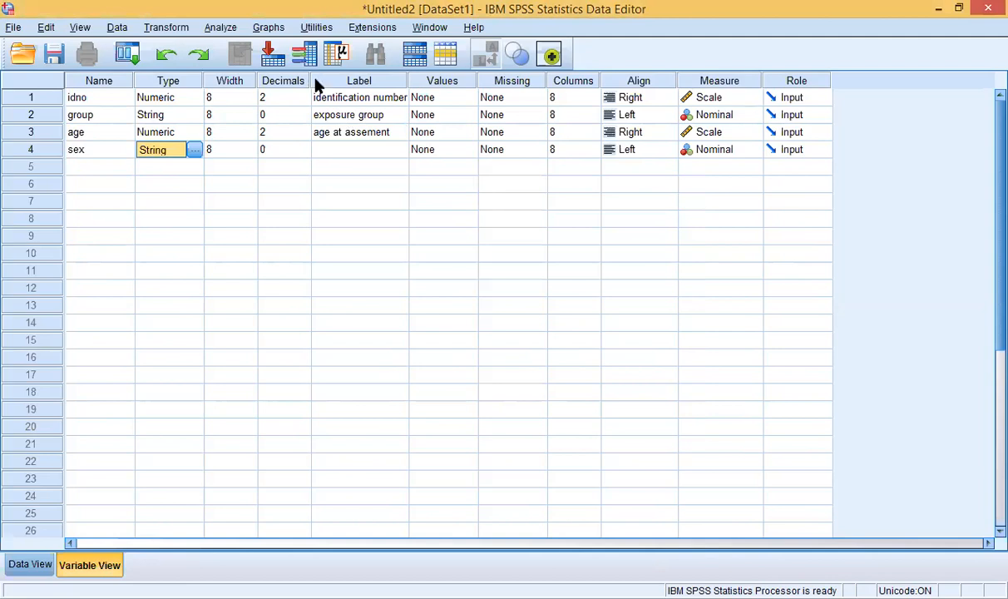
# Step: Label the sex variable 'gender'
pyautogui.click(329, 148)
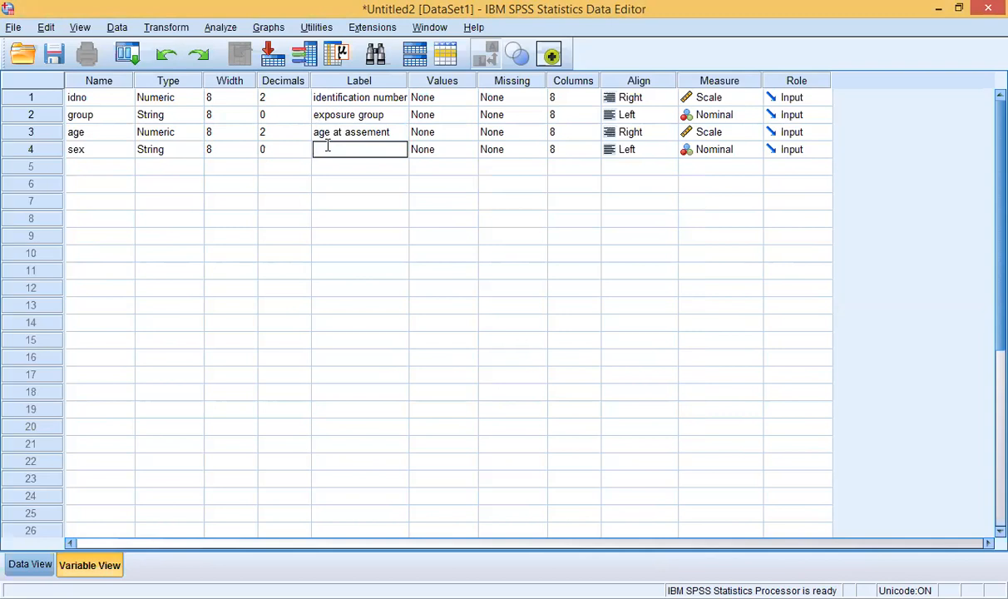
pyautogui.write('gender')
pyautogui.click(498, 98)
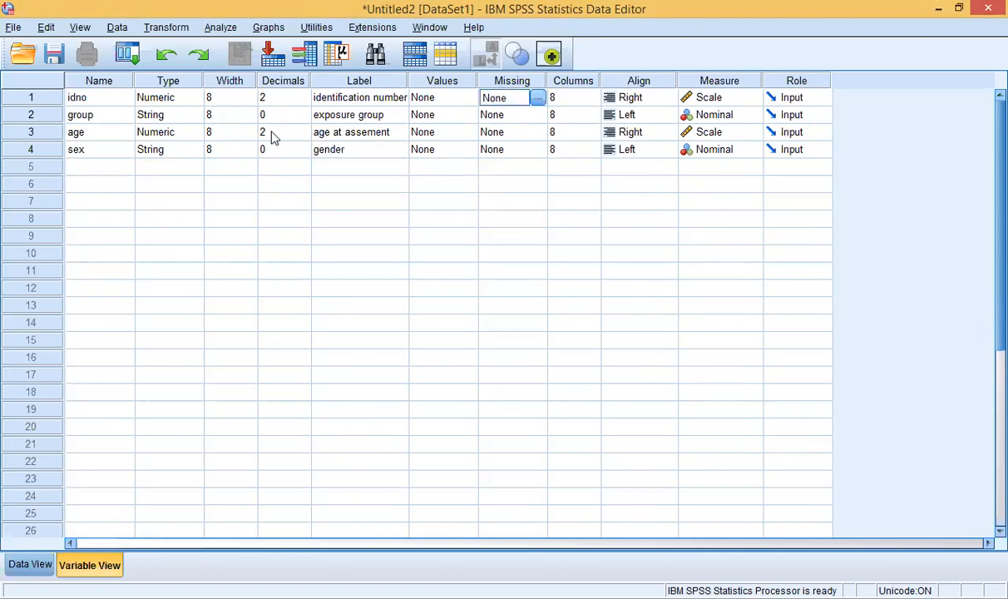
pyautogui.click(84, 169)
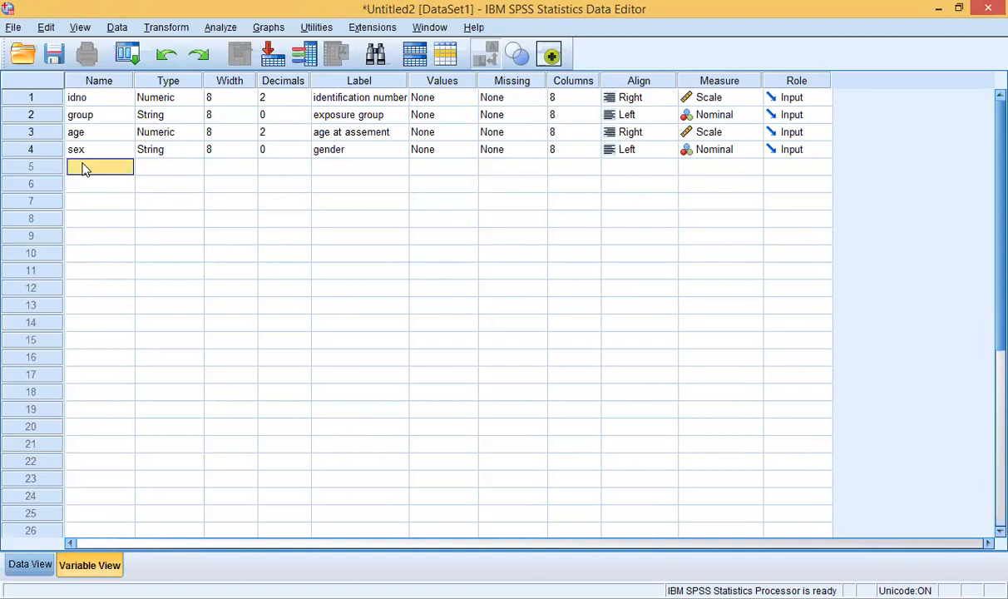
# Step: Name the fifth variable ht and label it 'height'
pyautogui.doubleClick(84, 169)
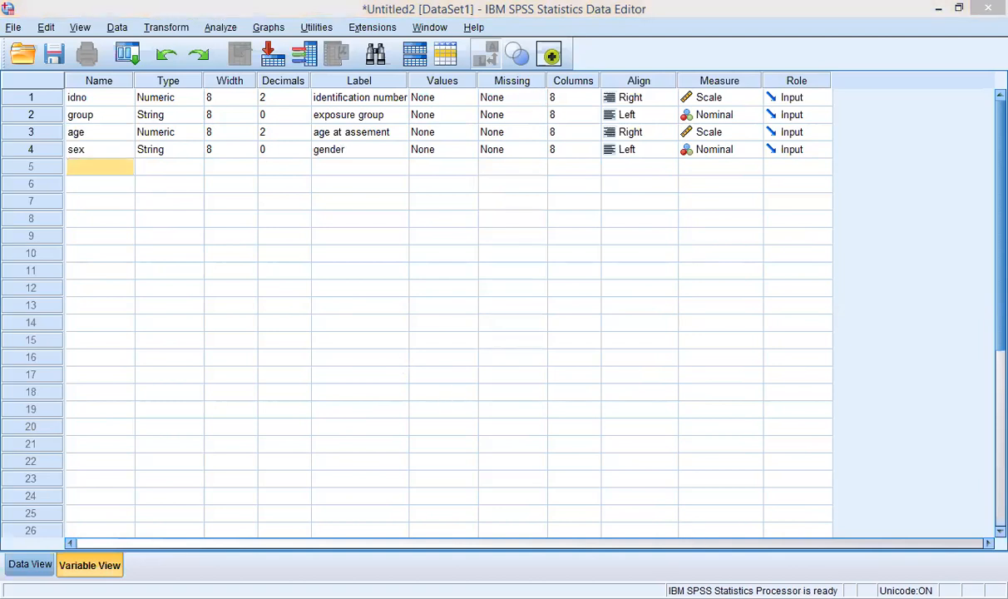
pyautogui.doubleClick(83, 169)
pyautogui.write('ht')
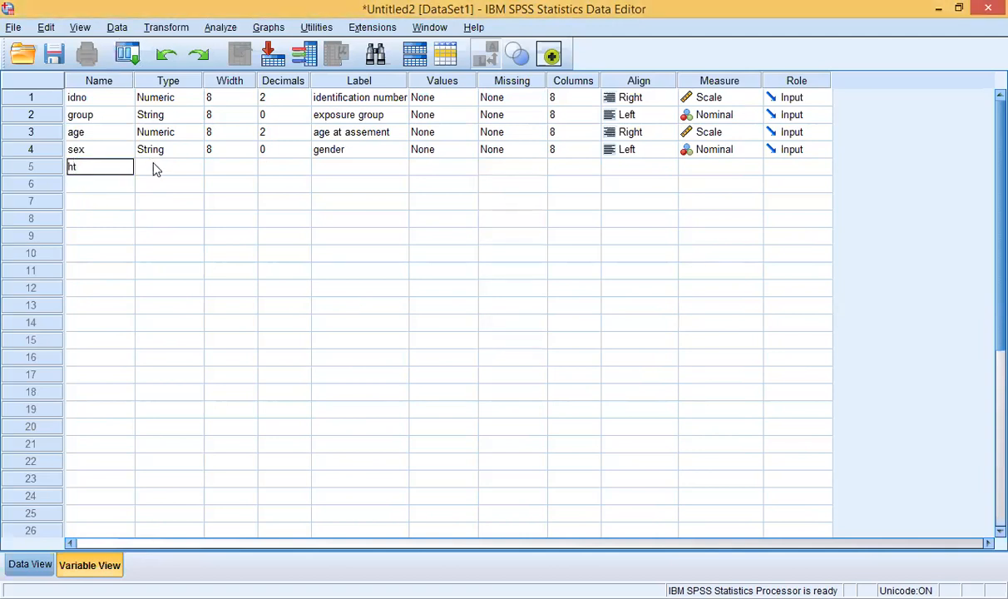
pyautogui.click(155, 171)
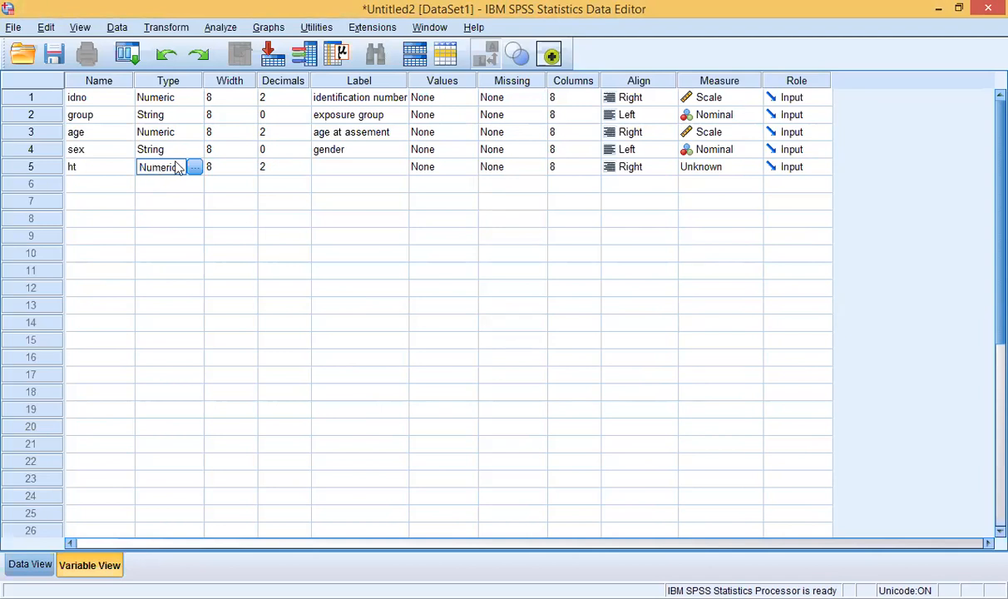
pyautogui.click(331, 168)
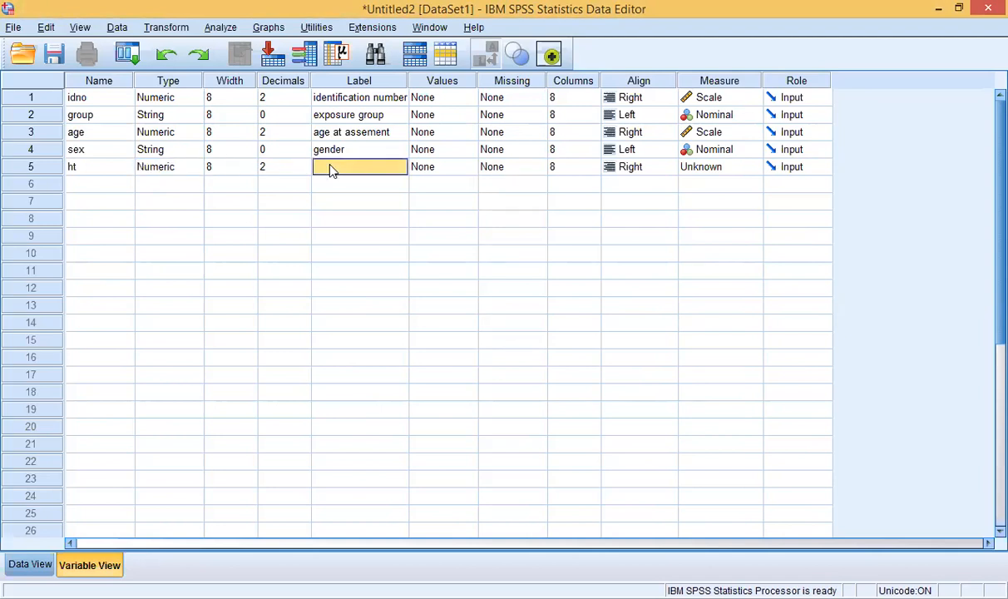
pyautogui.click(330, 168)
pyautogui.write('he')
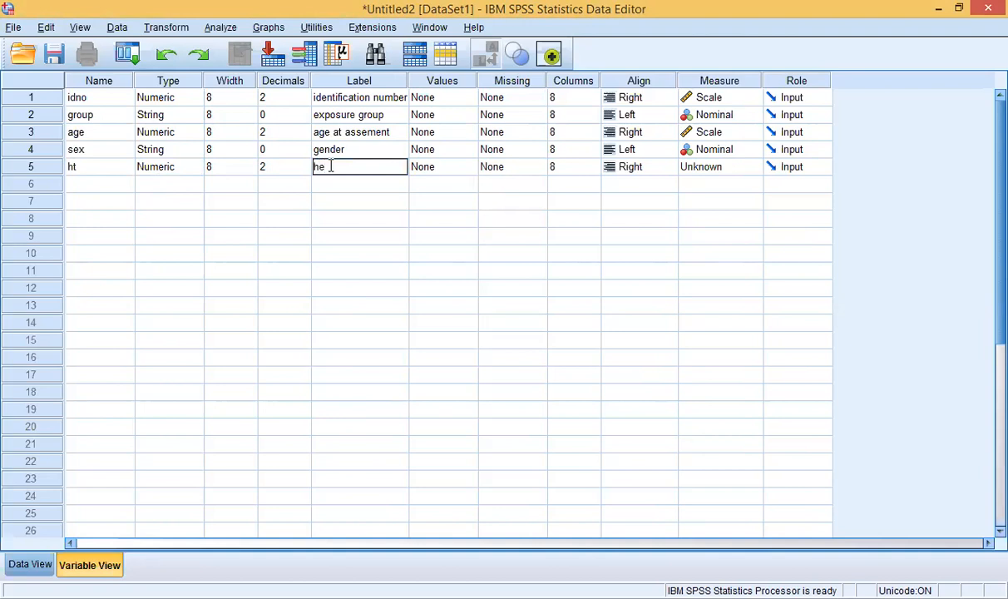
pyautogui.write('ight')
pyautogui.click(457, 168)
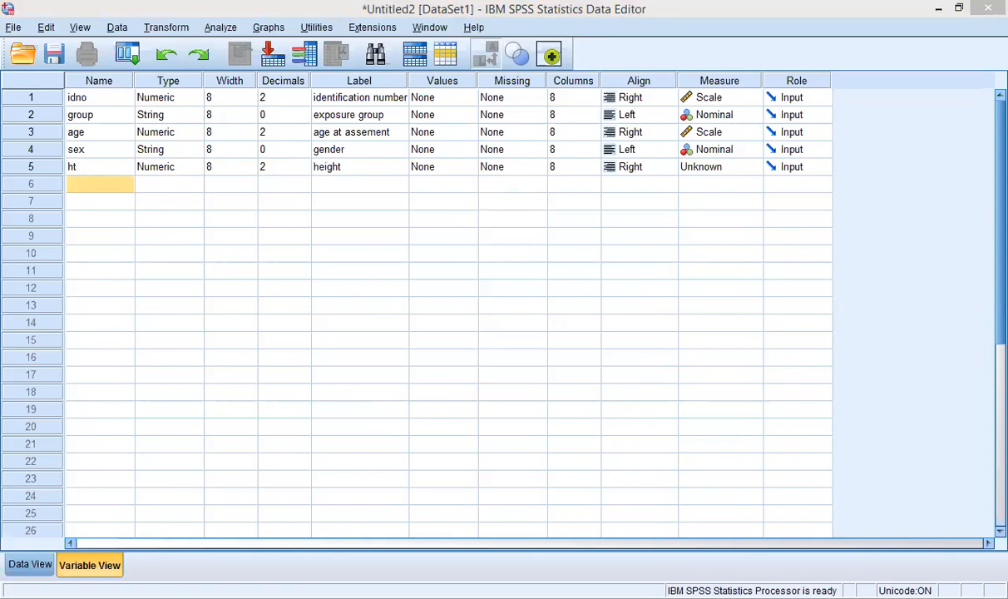
# Step: Name the row 6 variable asthma and set its type to String
pyautogui.doubleClick(101, 182)
pyautogui.write('a')
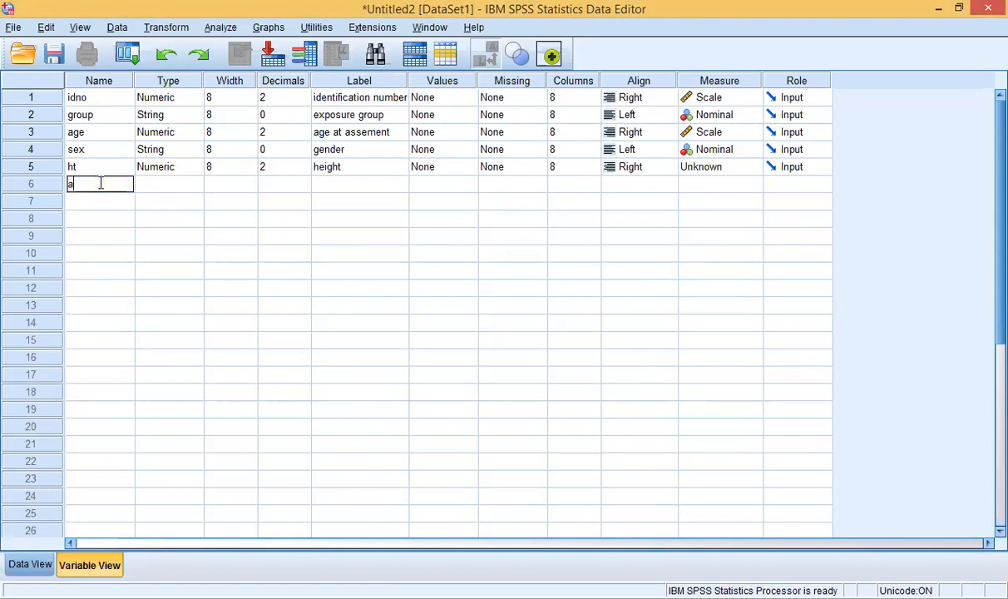
pyautogui.write('sthma')
pyautogui.click(157, 187)
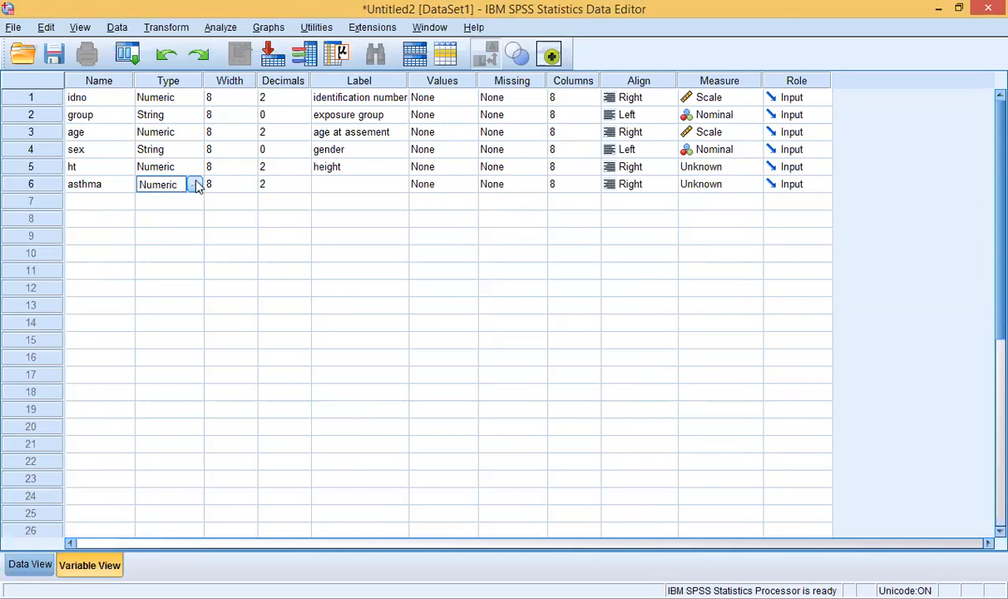
pyautogui.click(193, 185)
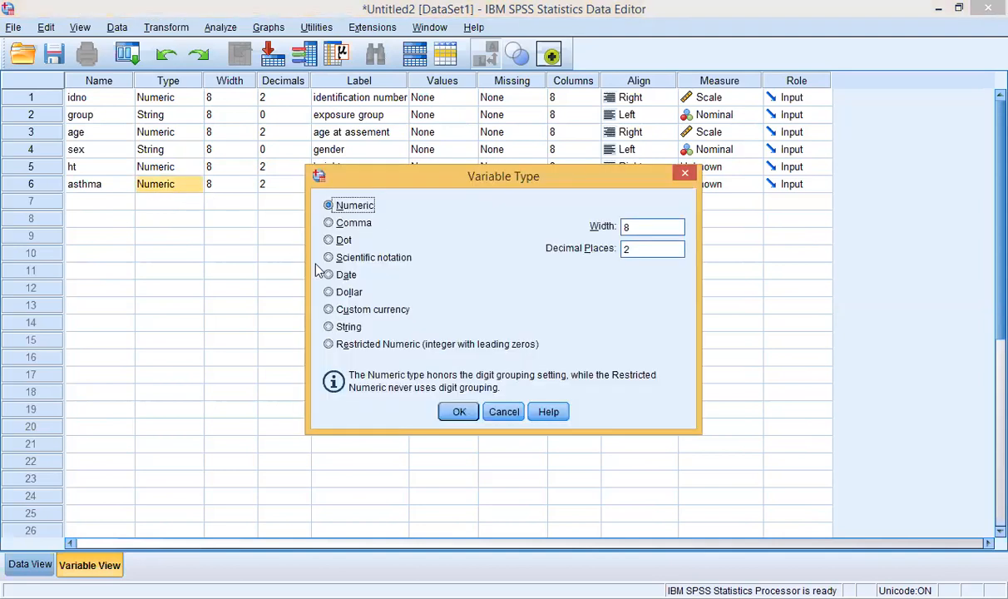
pyautogui.click(341, 327)
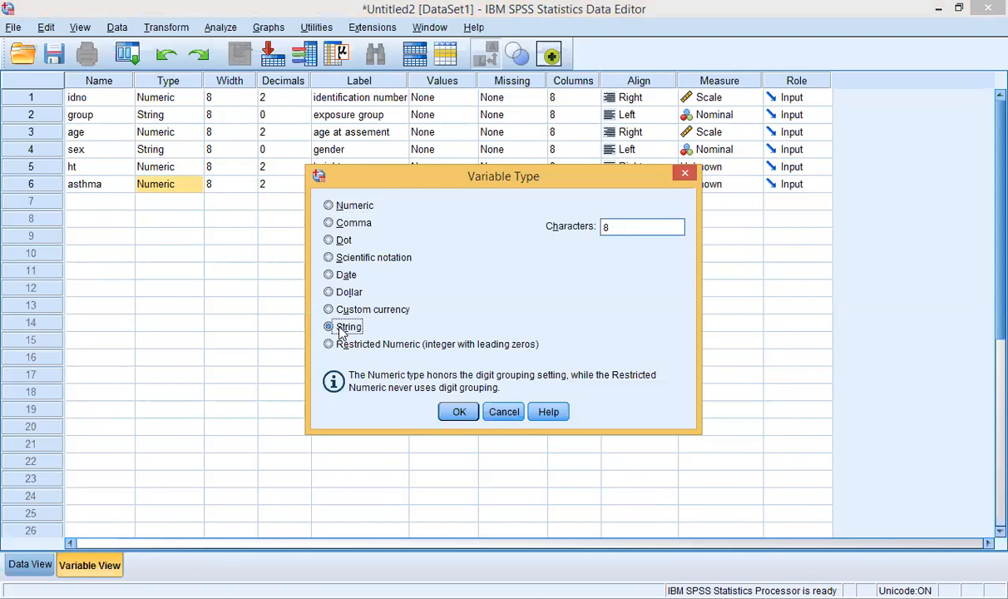
pyautogui.click(458, 412)
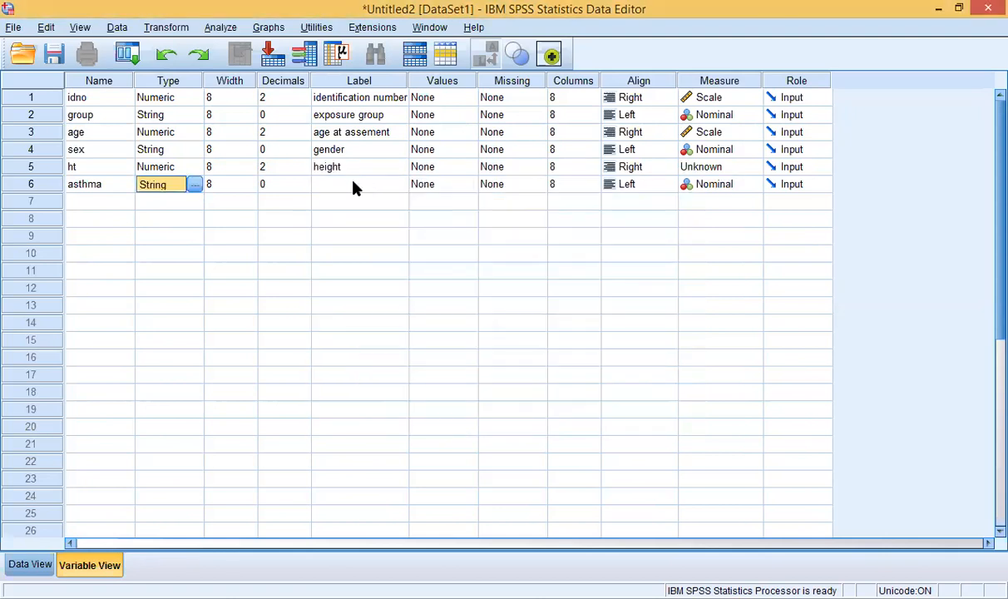
# Step: Give asthma the label 'ever had asthma'
pyautogui.click(354, 184)
pyautogui.click(354, 184)
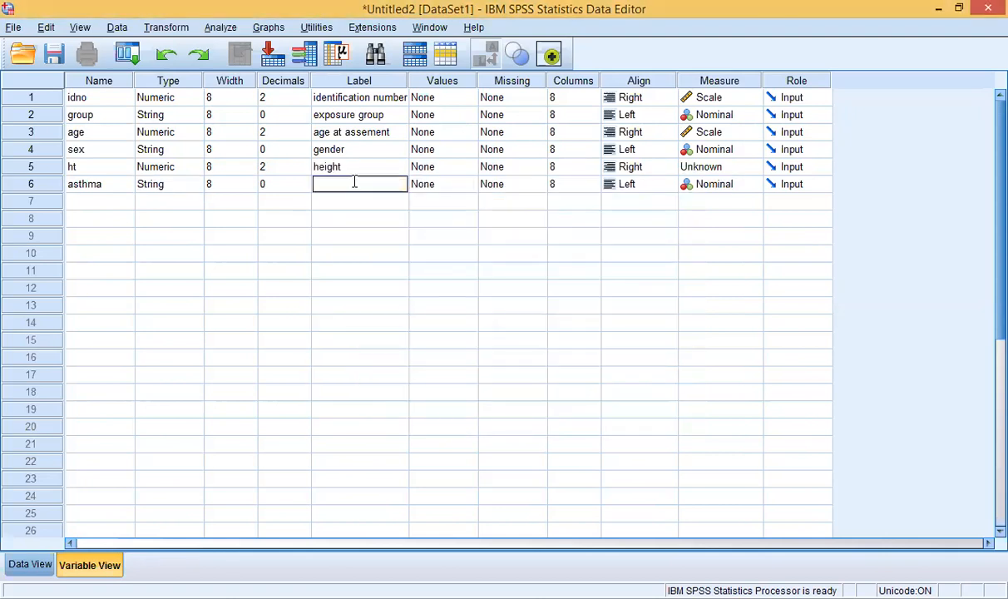
pyautogui.click(695, 597)
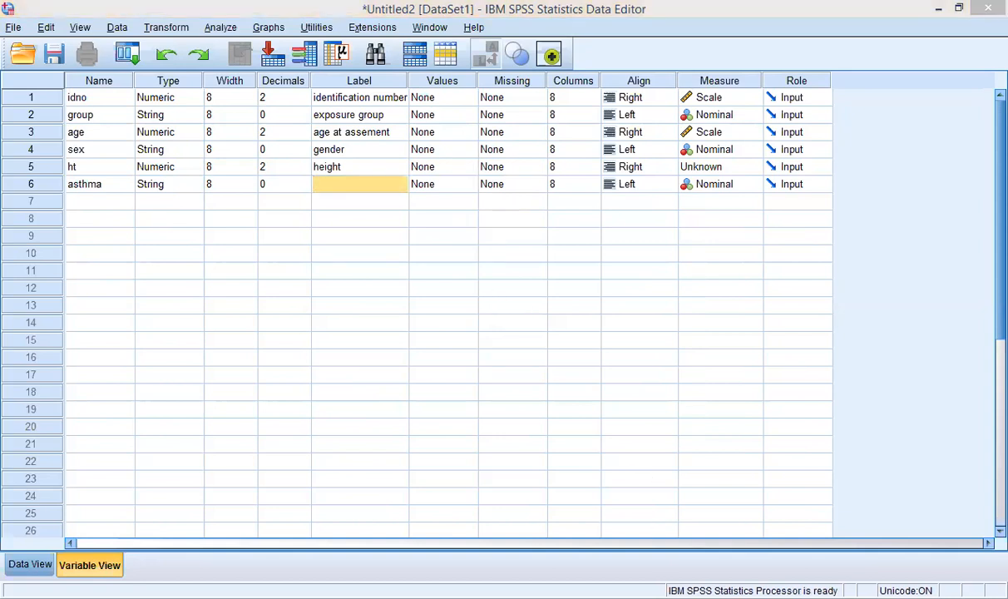
pyautogui.click(333, 184)
pyautogui.click(365, 182)
pyautogui.write('ever h')
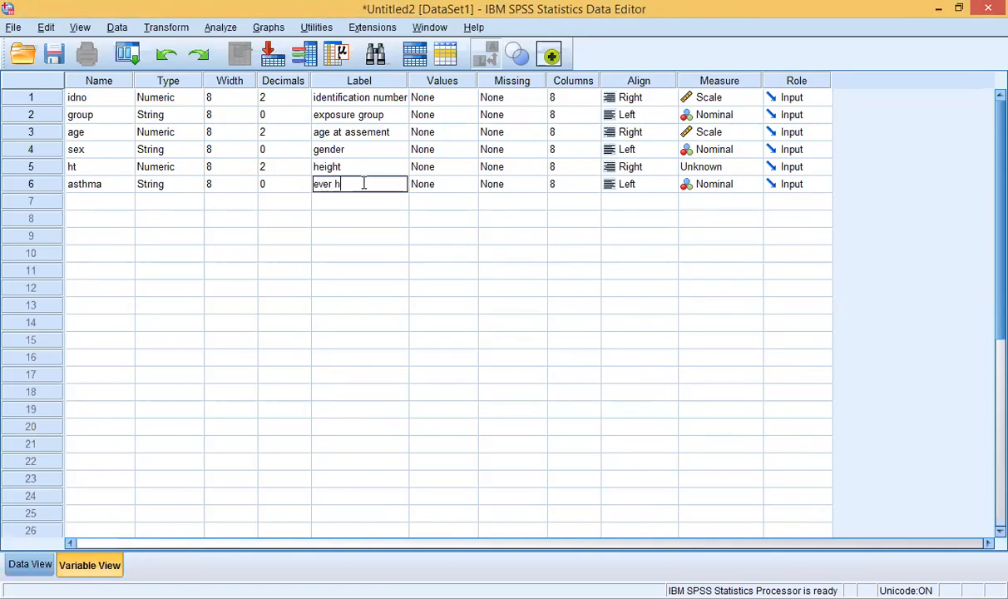
pyautogui.write('ad as')
pyautogui.write('thma')
pyautogui.click(449, 190)
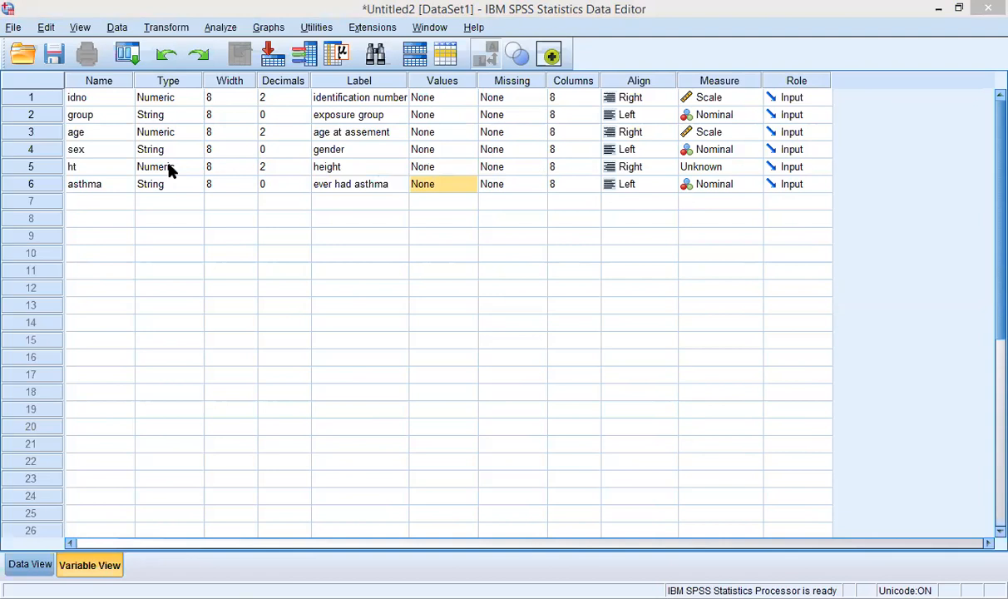
pyautogui.click(201, 231)
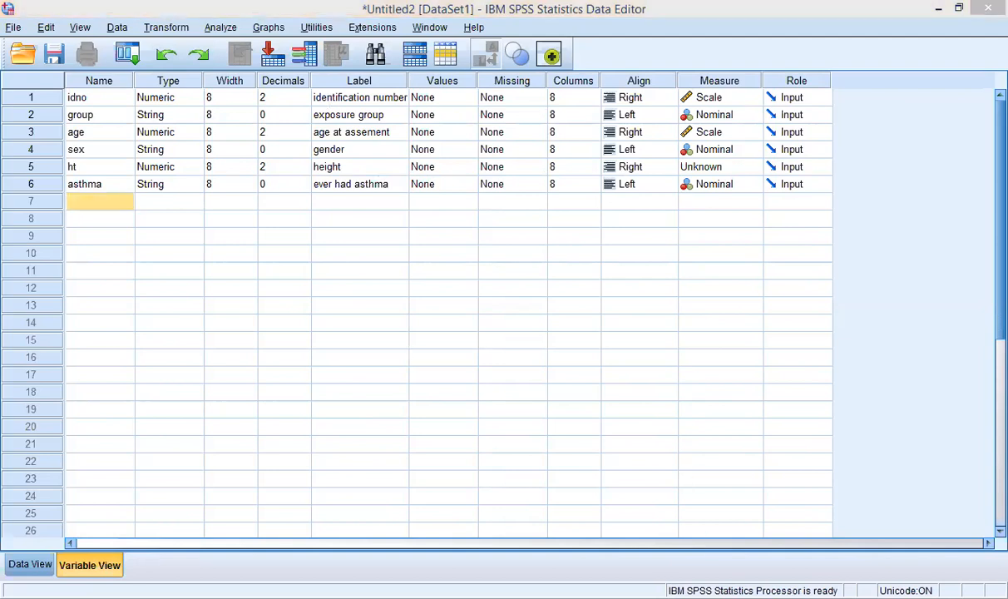
pyautogui.click(91, 198)
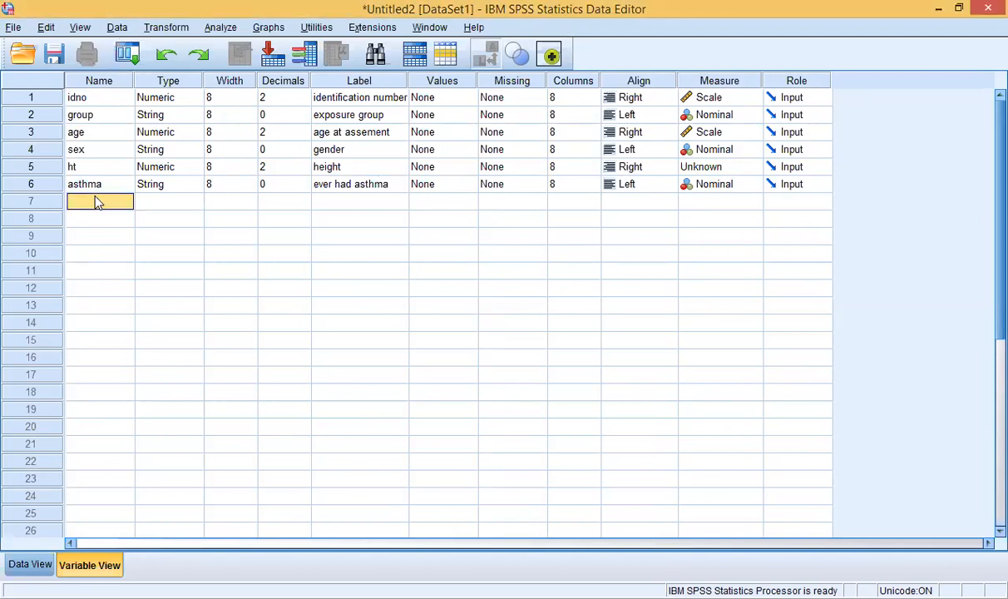
# Step: Name the row 7 variable bron and set its type to String
pyautogui.click(96, 198)
pyautogui.write('bron')
pyautogui.click(158, 205)
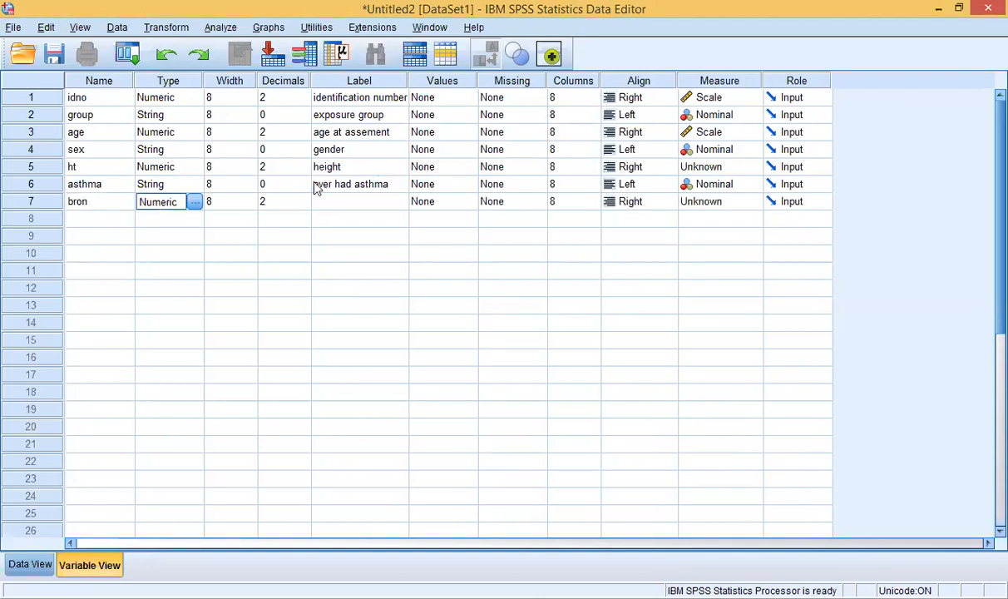
pyautogui.click(348, 203)
pyautogui.click(348, 201)
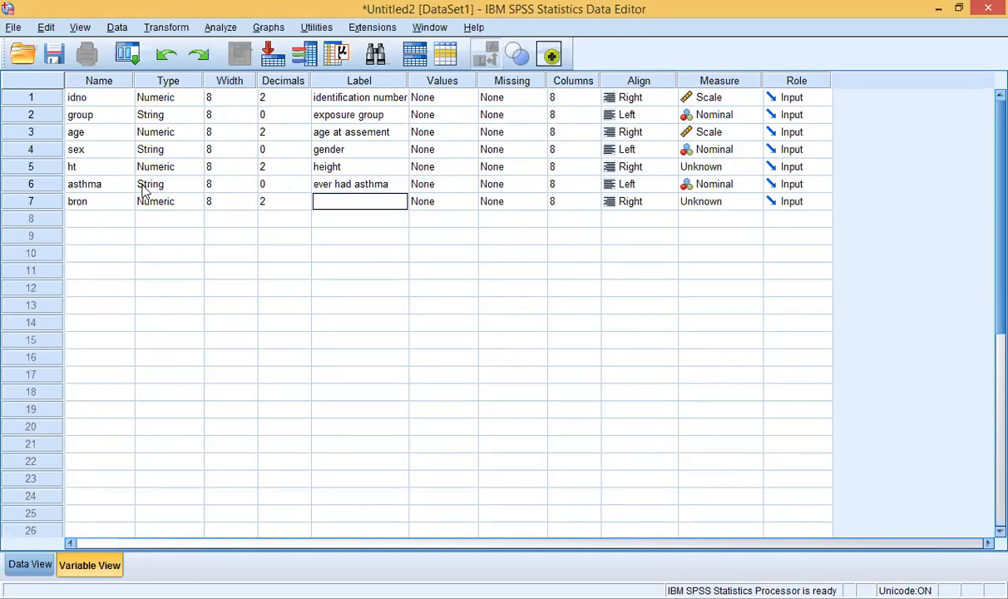
pyautogui.click(161, 205)
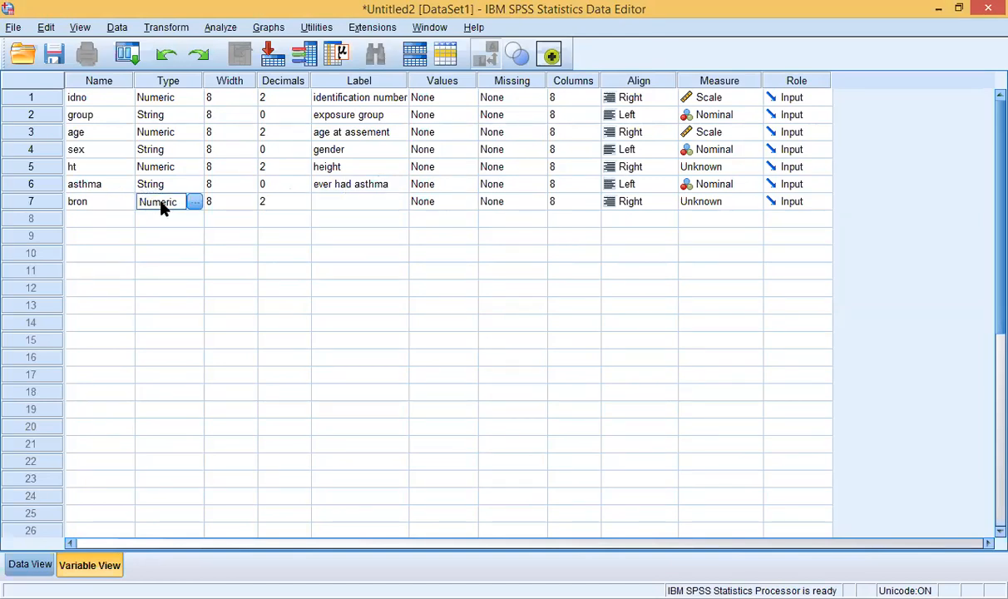
pyautogui.click(194, 203)
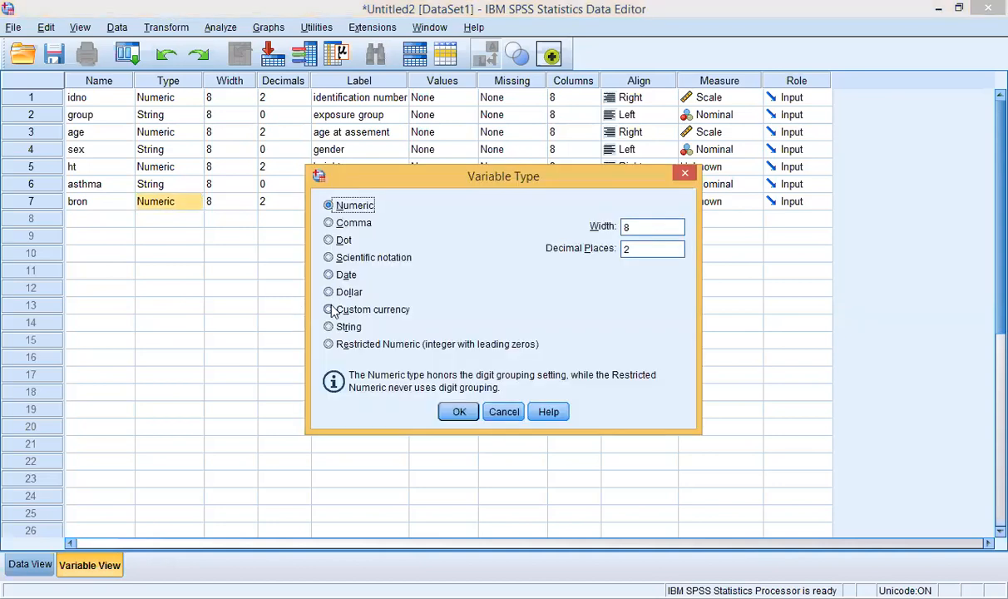
pyautogui.click(329, 327)
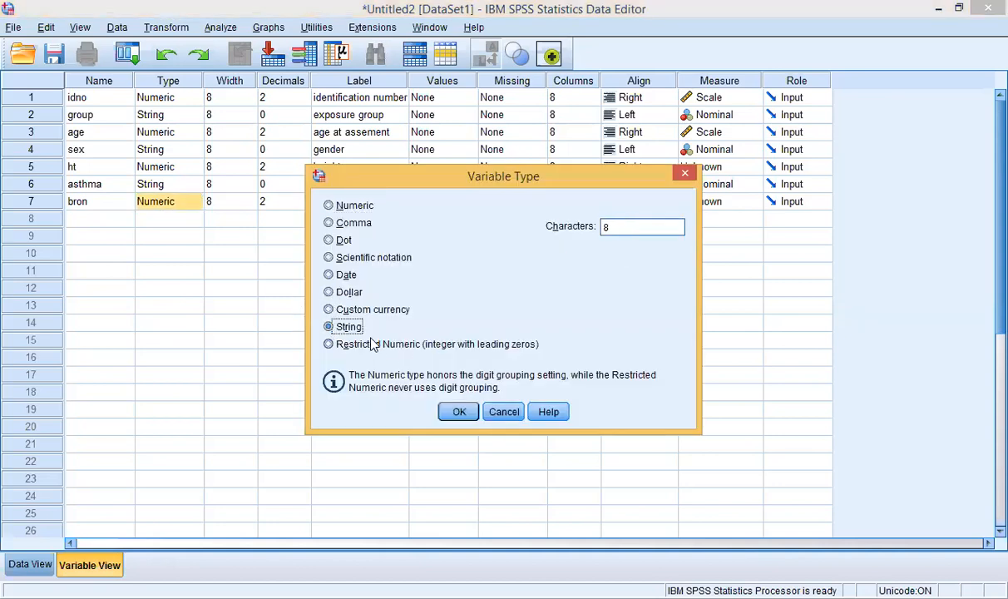
pyautogui.click(449, 412)
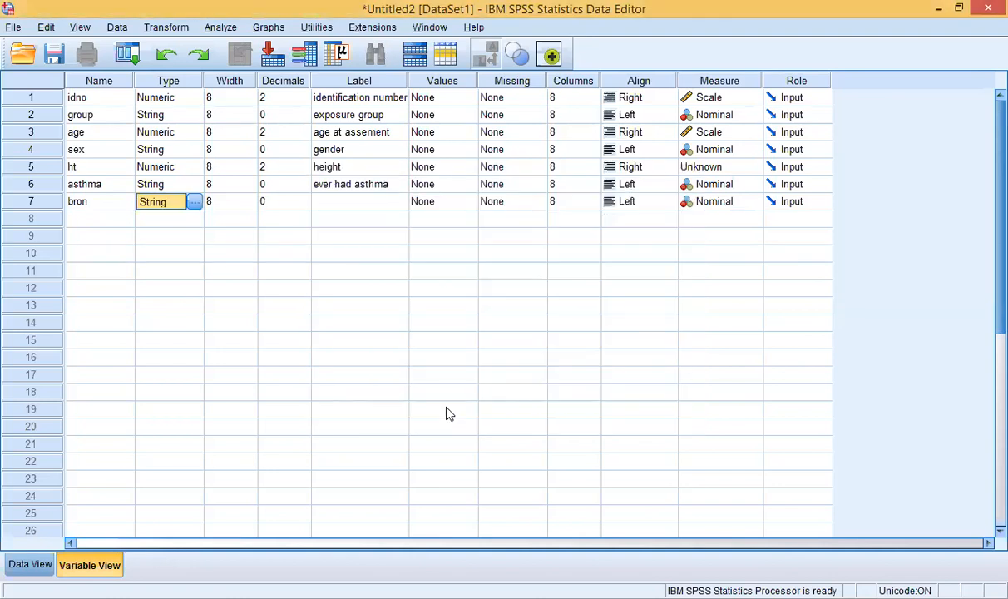
# Step: Give bron the label 'ever had bronchitis'
pyautogui.click(342, 202)
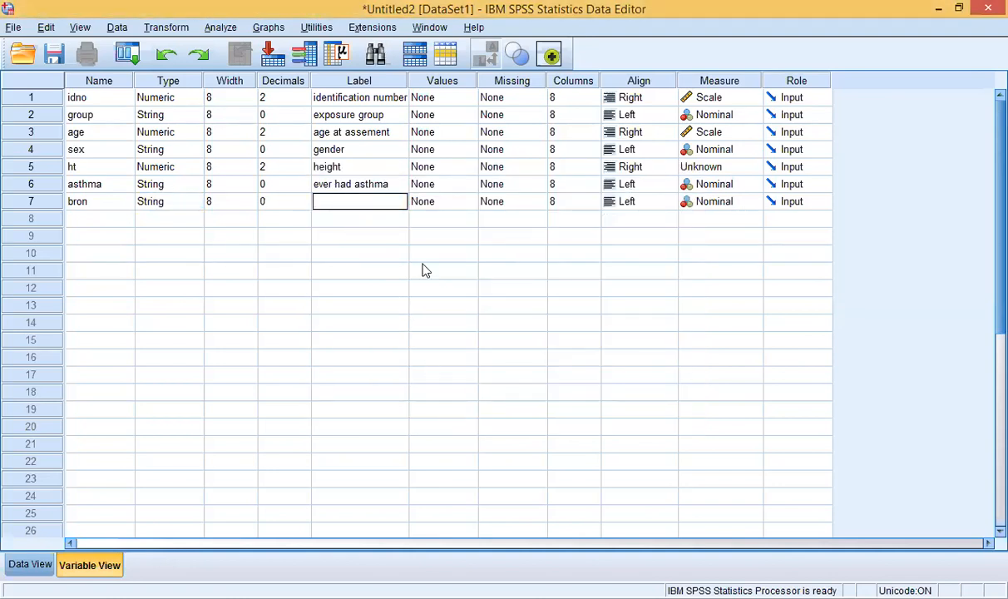
pyautogui.click(565, 597)
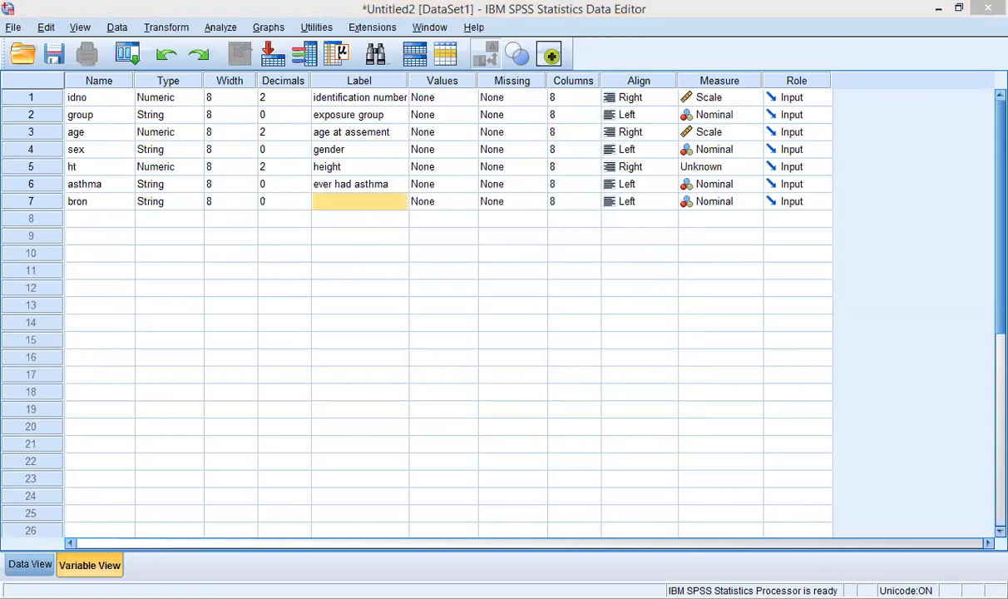
pyautogui.click(347, 203)
pyautogui.click(348, 201)
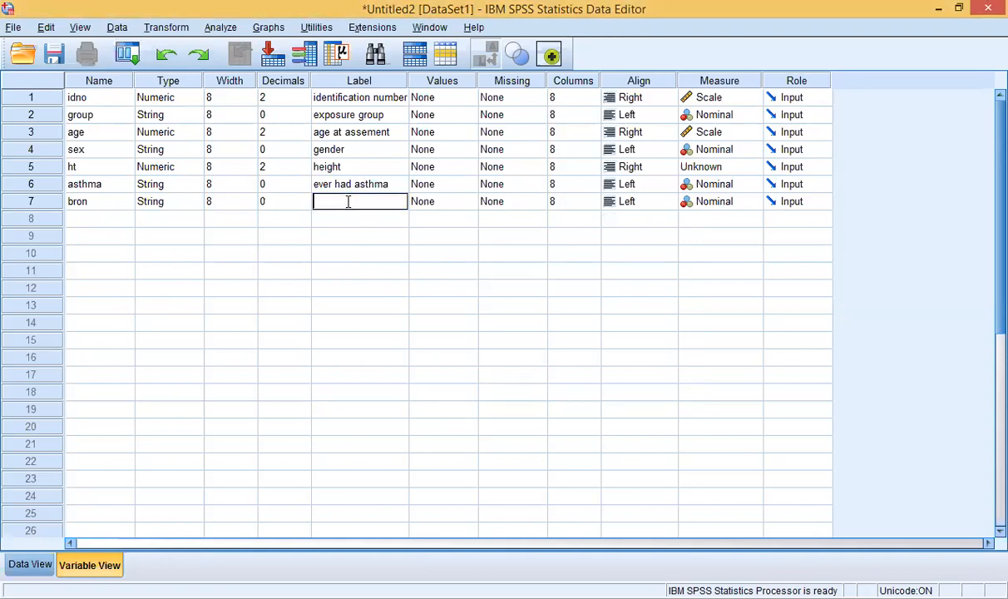
pyautogui.write('ever had')
pyautogui.write(' bronc')
pyautogui.write('h')
pyautogui.write('h')
pyautogui.write('itis')
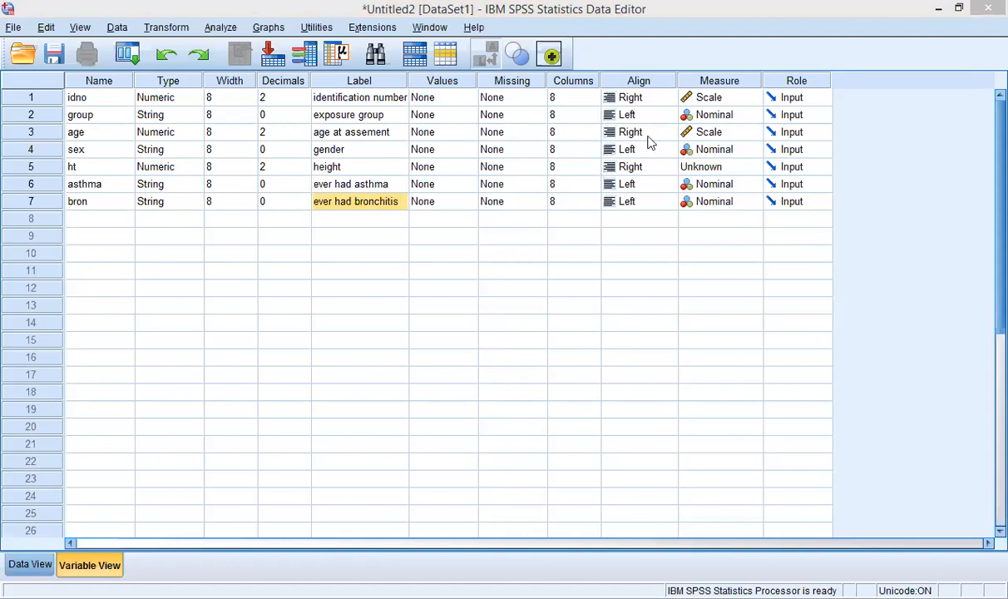
pyautogui.click(701, 169)
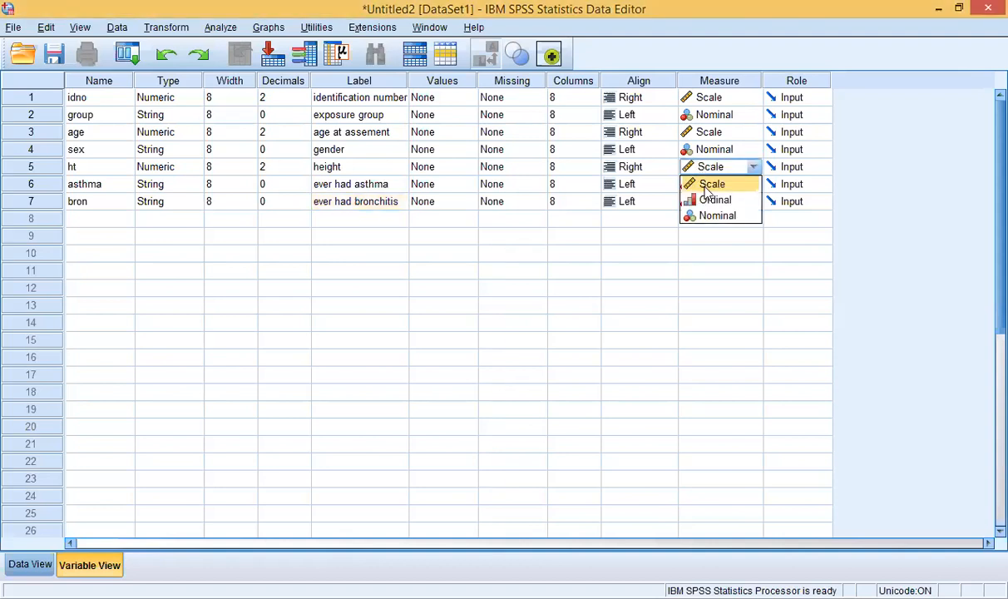
# Step: Set the measure of the row 5 variable ht to Scale
pyautogui.click(706, 184)
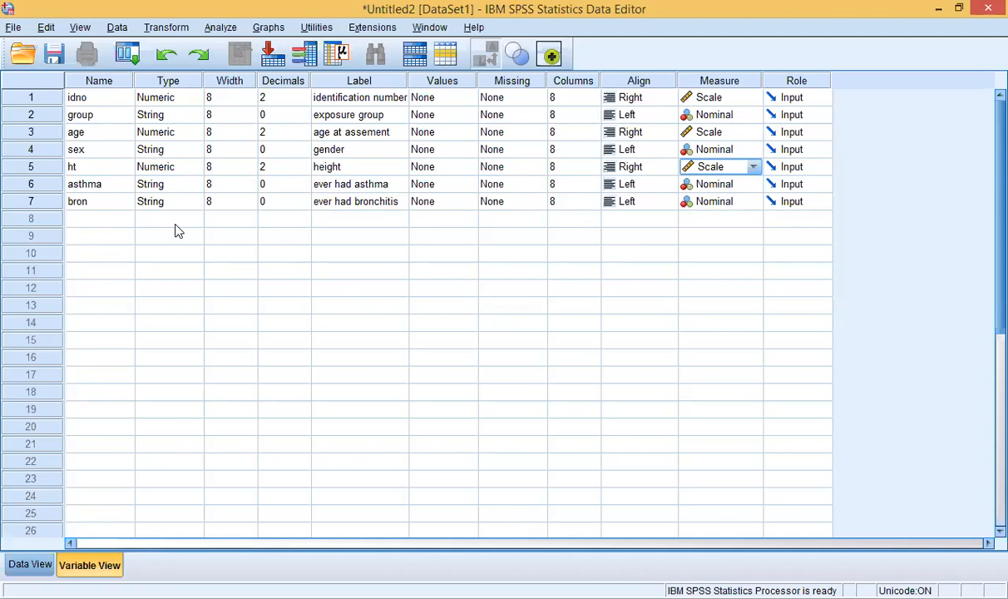
pyautogui.click(110, 166)
pyautogui.click(101, 202)
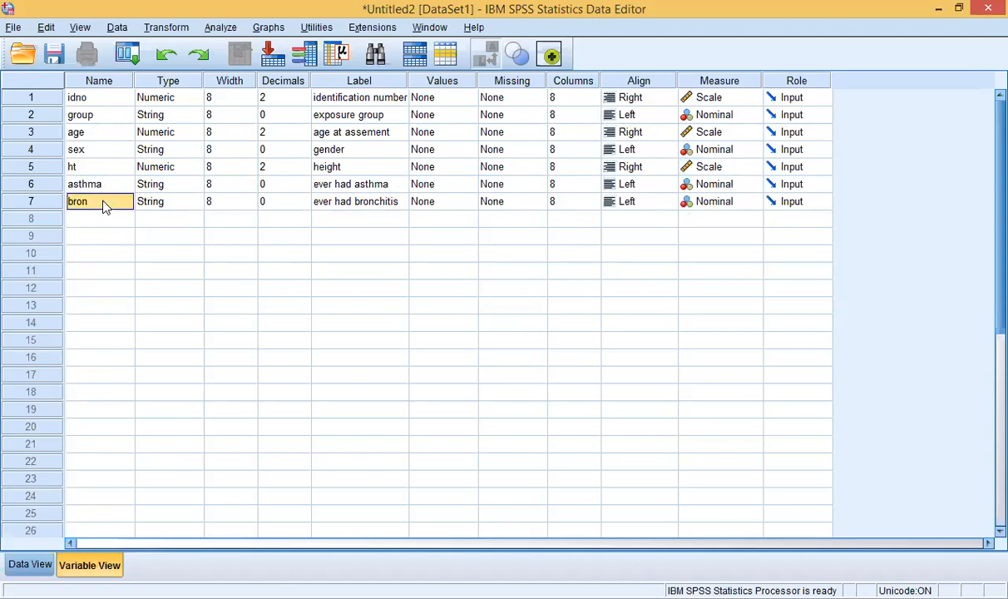
pyautogui.click(100, 219)
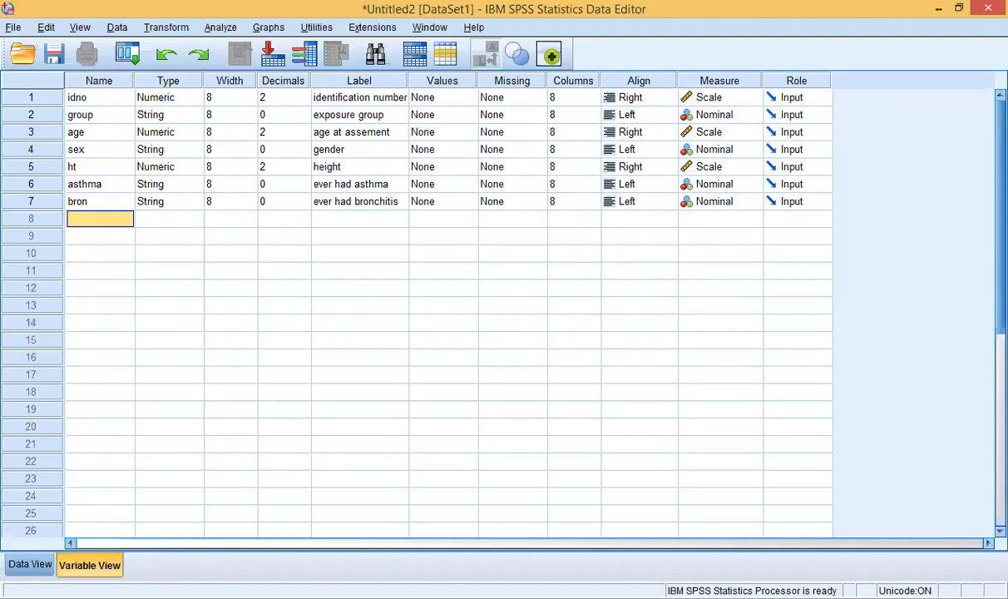
pyautogui.hotkey('alt', 'Tab')
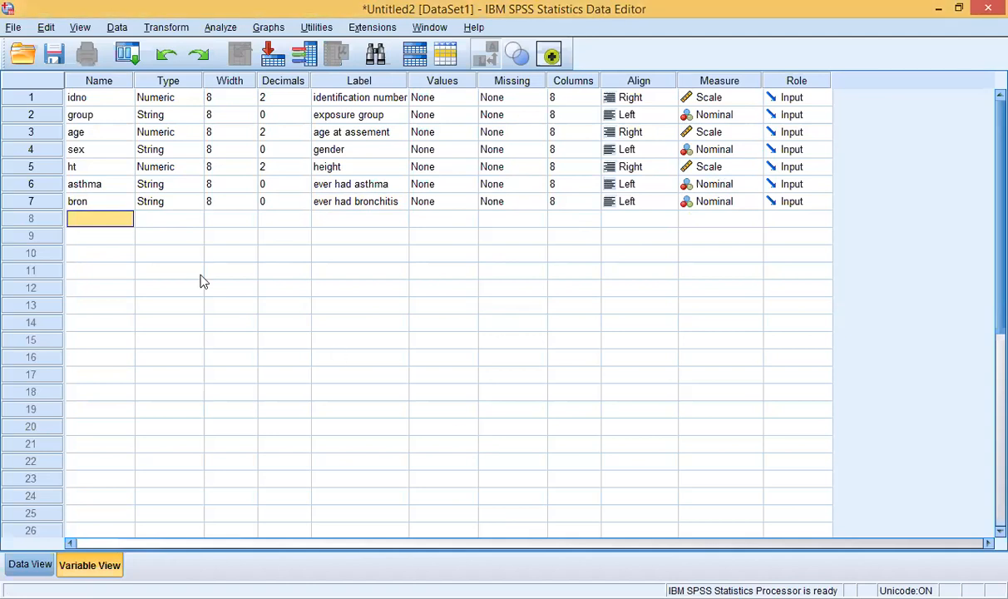
# Step: Name the row 8 variable smknow, extending the initially typed smk
pyautogui.click(99, 221)
pyautogui.write('smk')
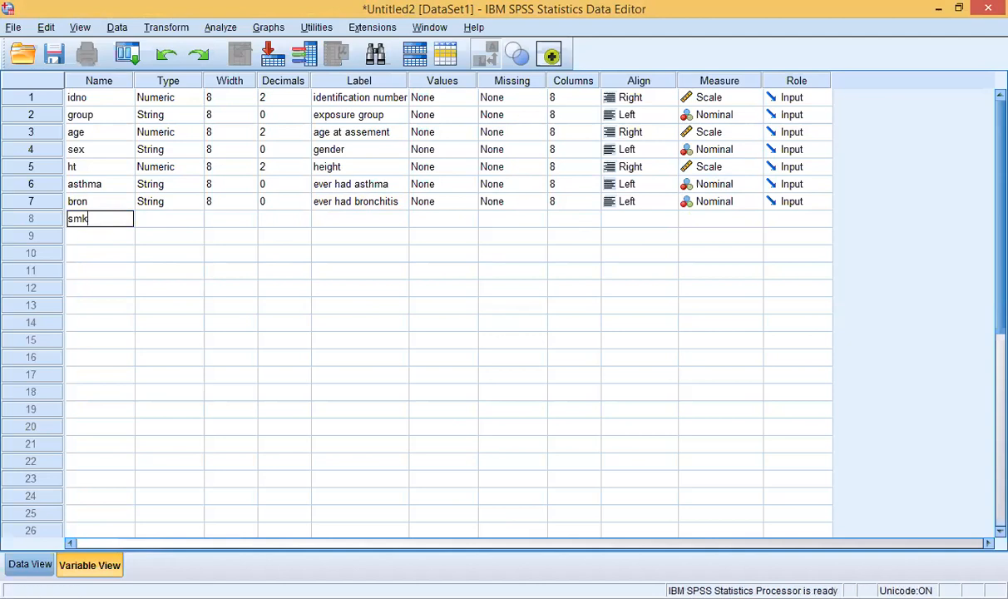
pyautogui.hotkey('alt', 'Tab')
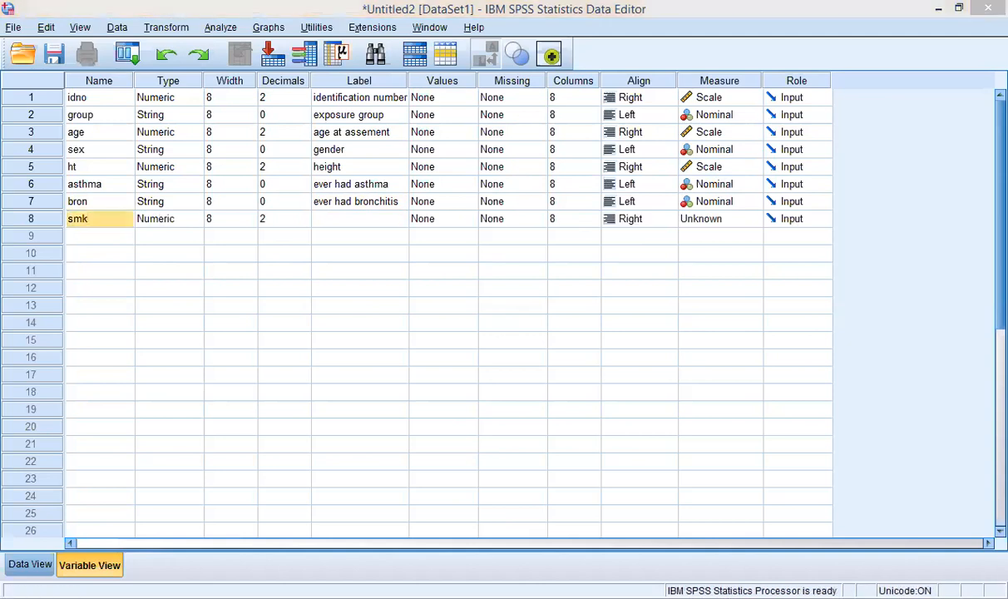
pyautogui.click(112, 217)
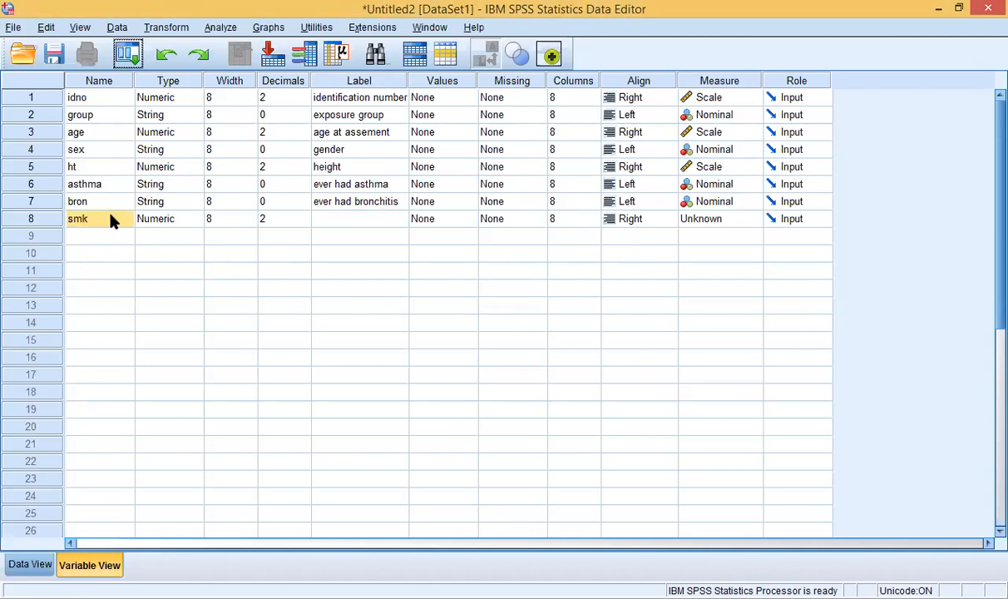
pyautogui.doubleClick(112, 218)
pyautogui.write('now')
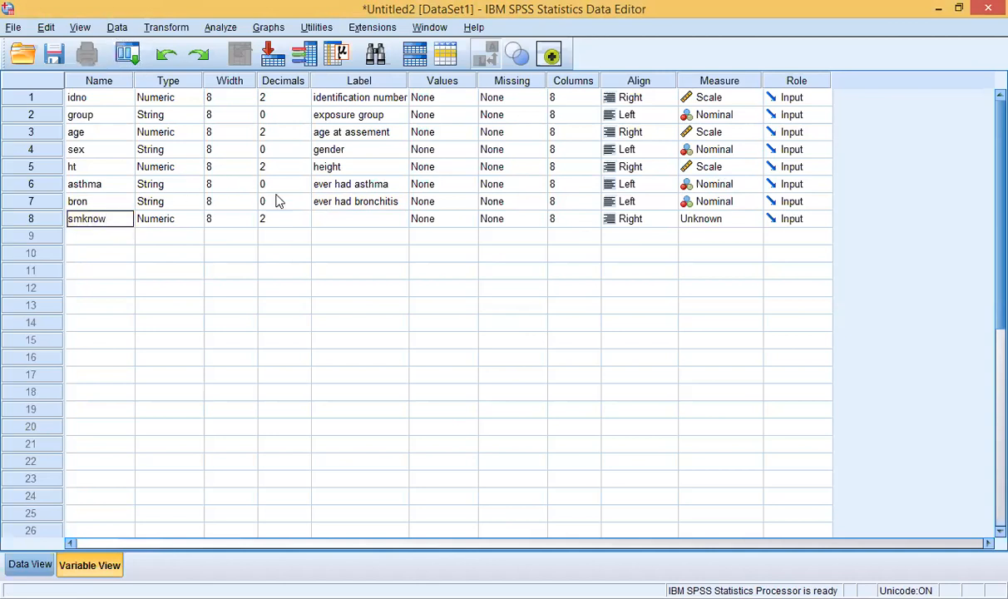
pyautogui.click(326, 216)
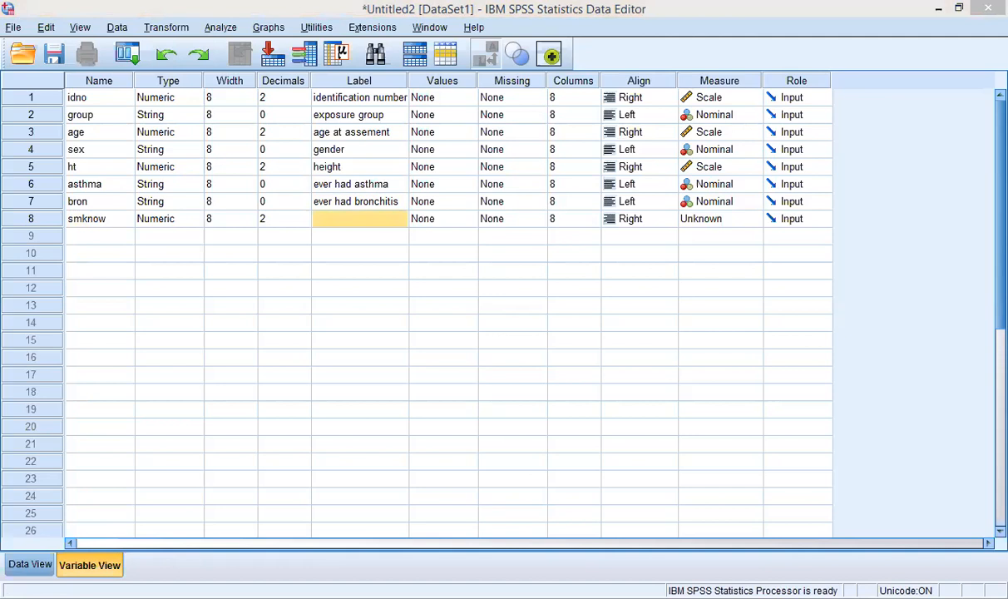
# Step: Label smknow 'do you smoke now' and set its type to String
pyautogui.doubleClick(344, 218)
pyautogui.write('do ')
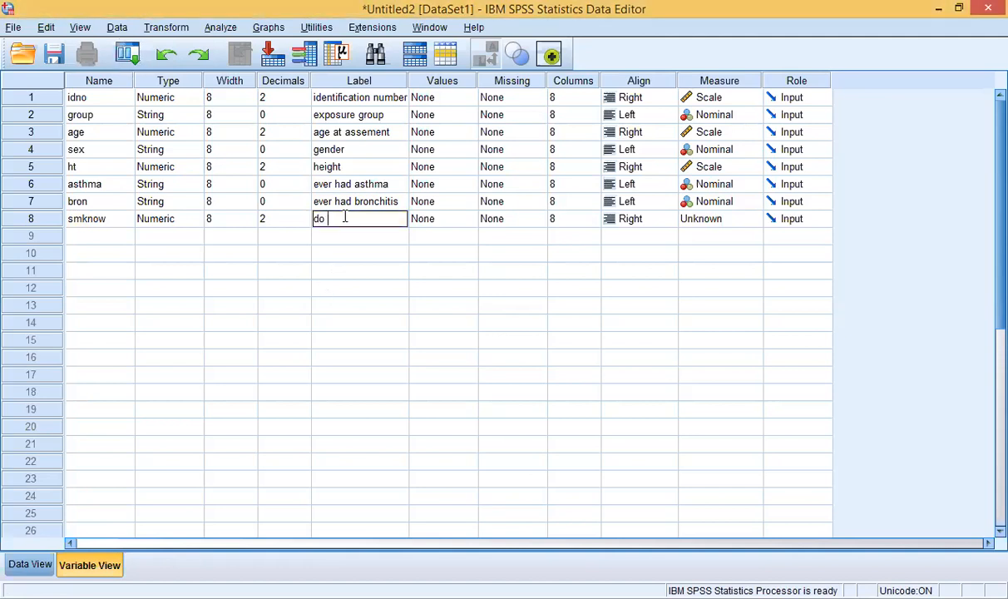
pyautogui.write('you smoke now')
pyautogui.click(143, 220)
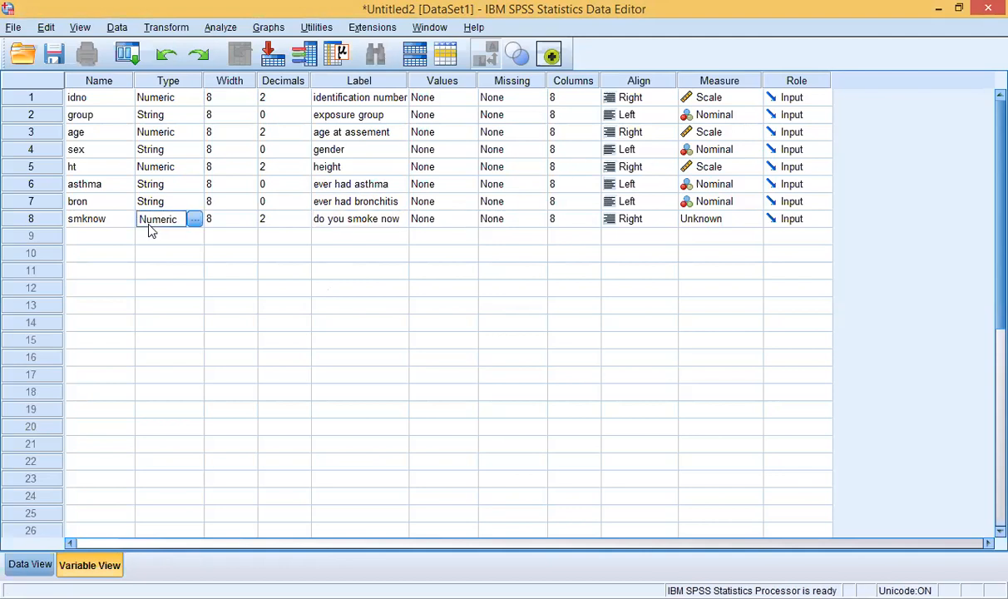
pyautogui.click(193, 219)
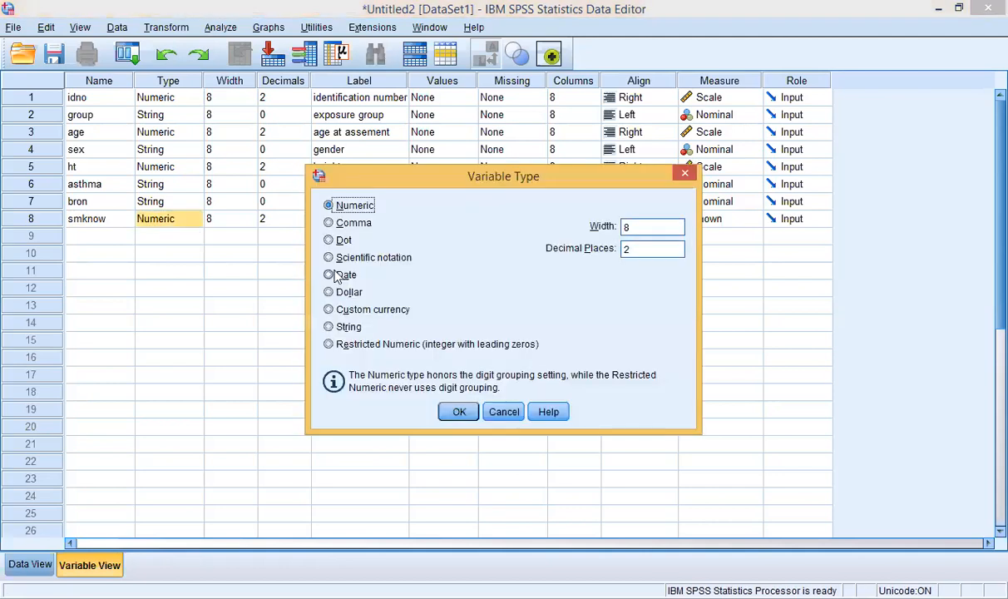
pyautogui.click(329, 326)
pyautogui.click(458, 413)
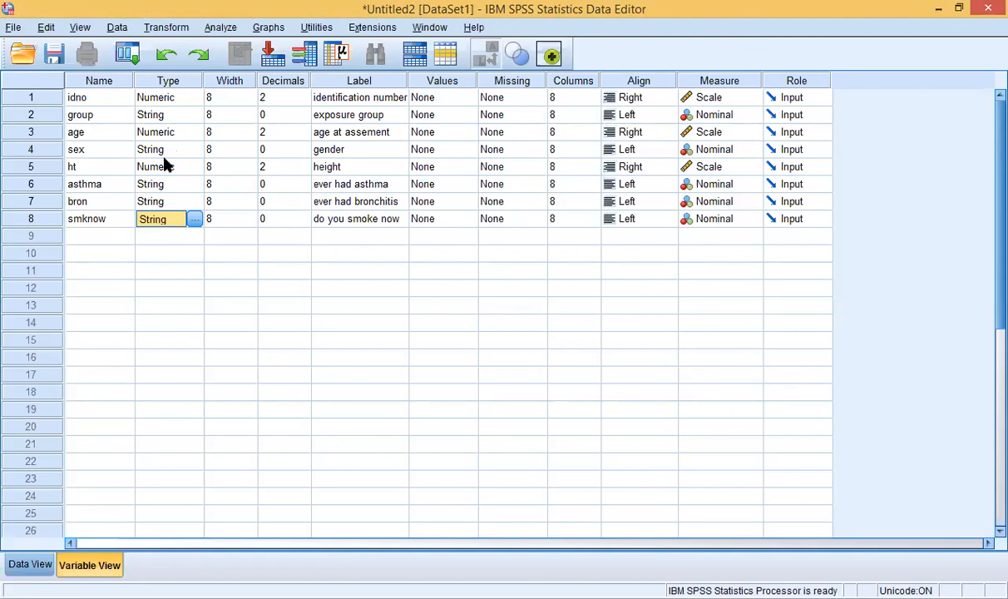
pyautogui.click(308, 454)
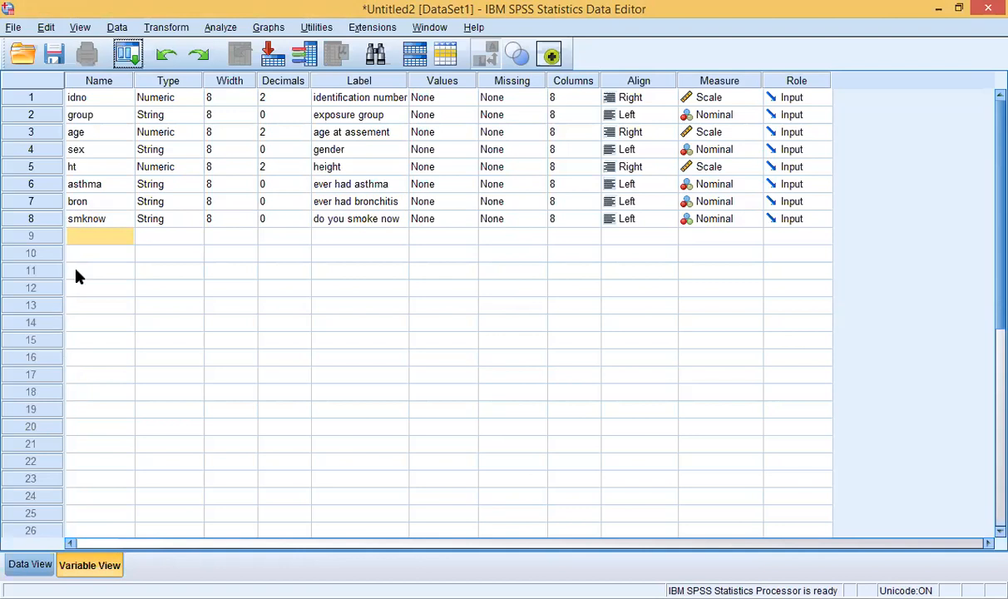
pyautogui.click(94, 237)
# Step: Name the row 9 variable smkever and set its type to String
pyautogui.write('sm')
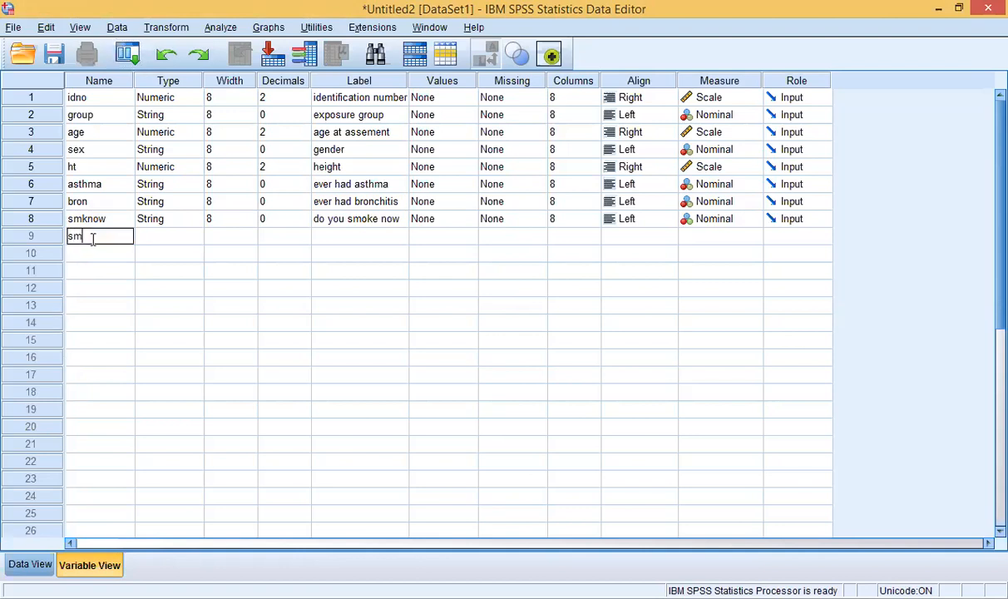
pyautogui.write('kerer')
pyautogui.click(181, 239)
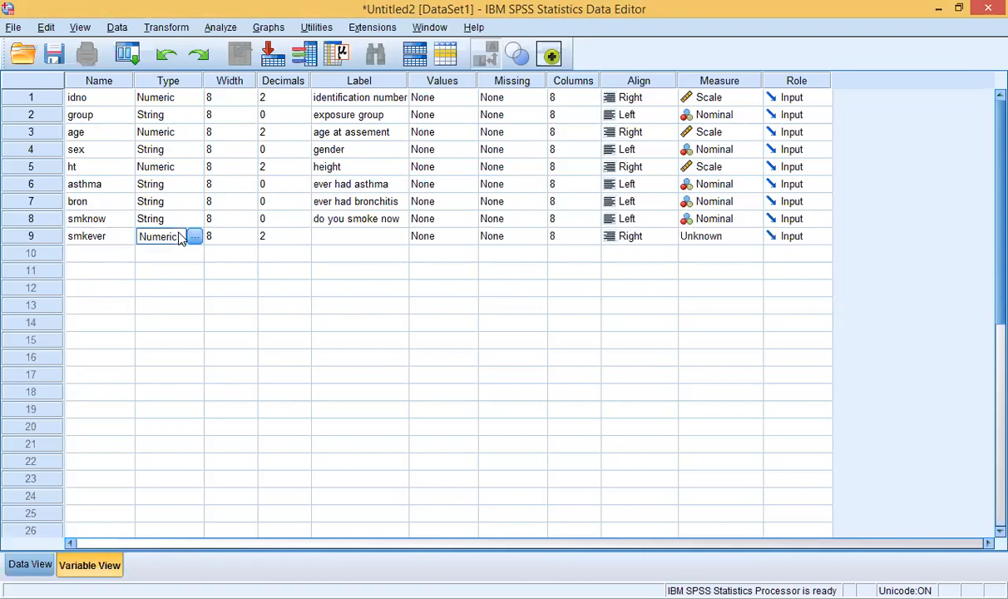
pyautogui.click(192, 237)
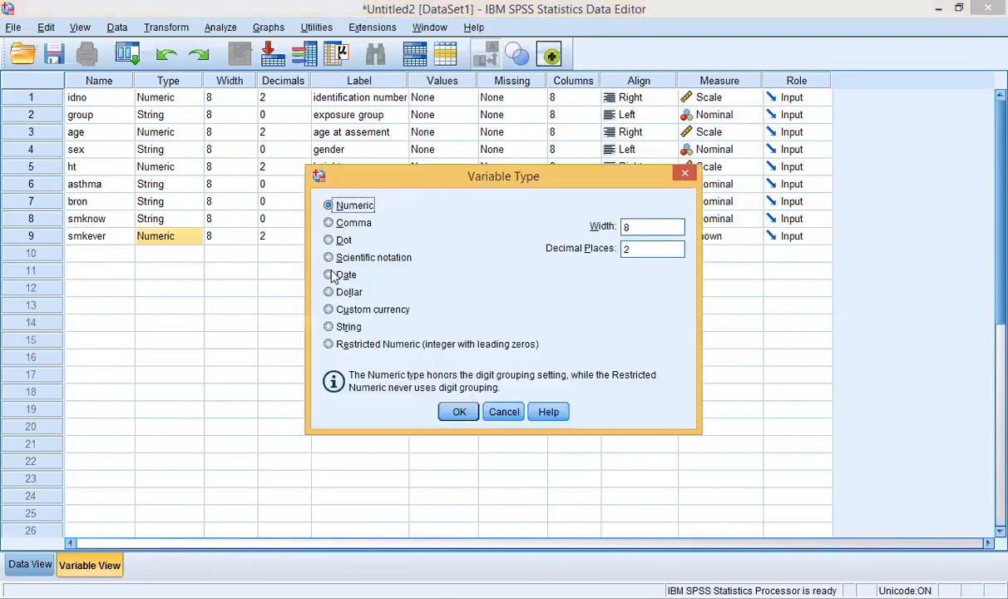
pyautogui.click(325, 326)
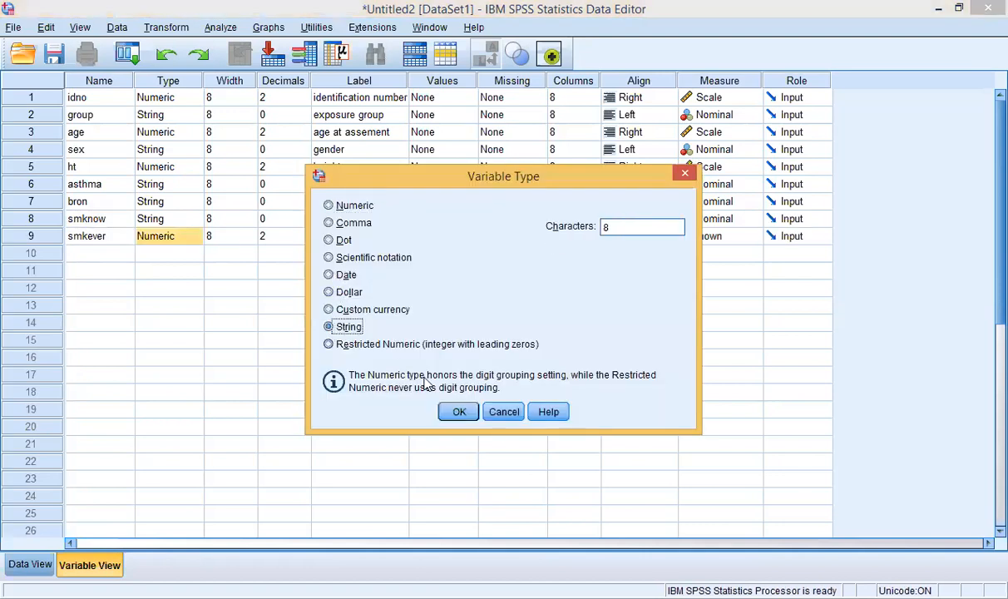
pyautogui.click(457, 412)
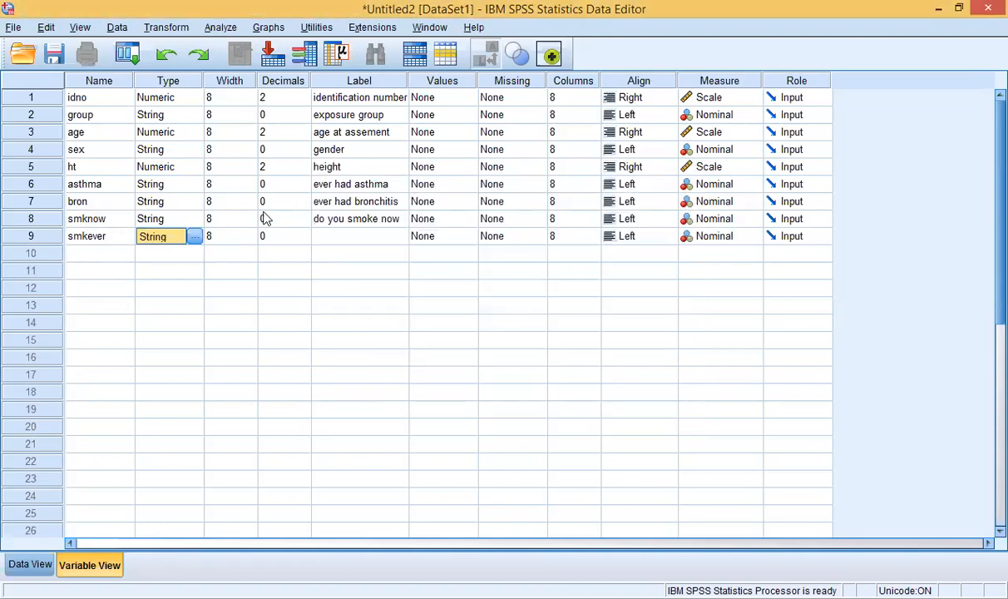
# Step: Give smkever the label 'have you ever smoked'
pyautogui.click(323, 237)
pyautogui.click(323, 237)
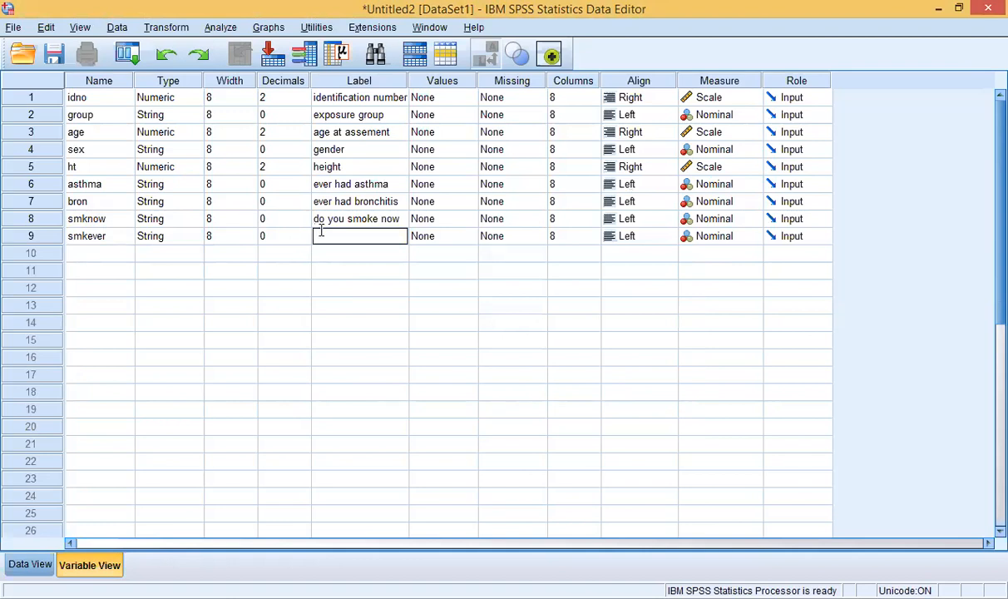
pyautogui.click(707, 597)
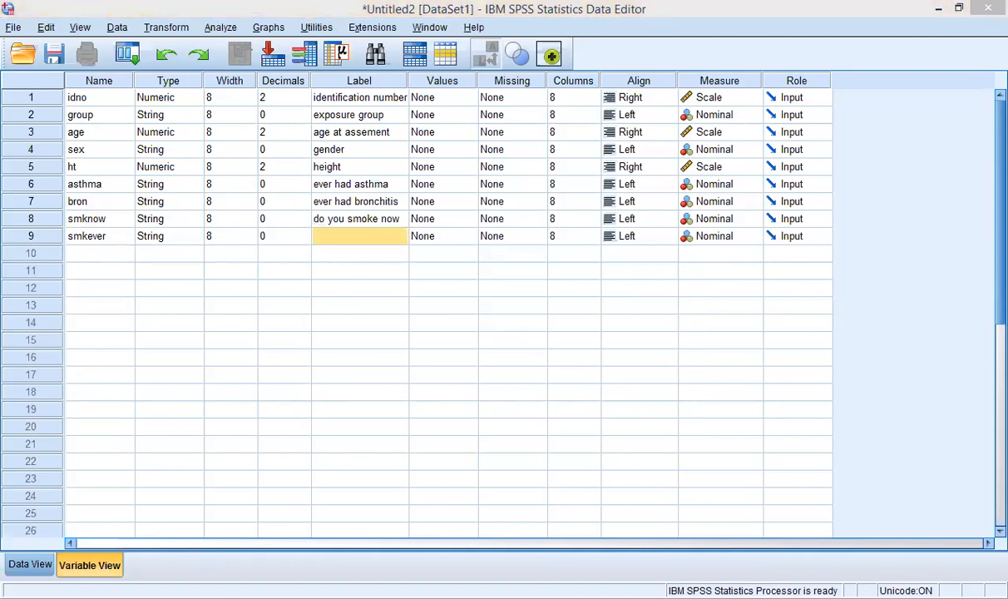
pyautogui.click(369, 242)
pyautogui.click(366, 237)
pyautogui.write('have y')
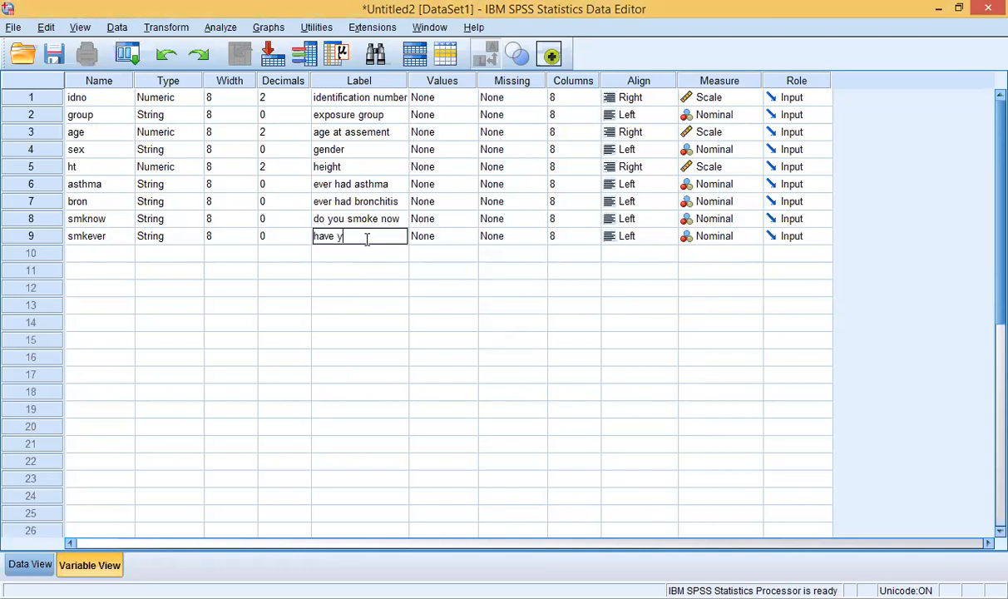
pyautogui.write('ou ever smoked')
pyautogui.click(444, 241)
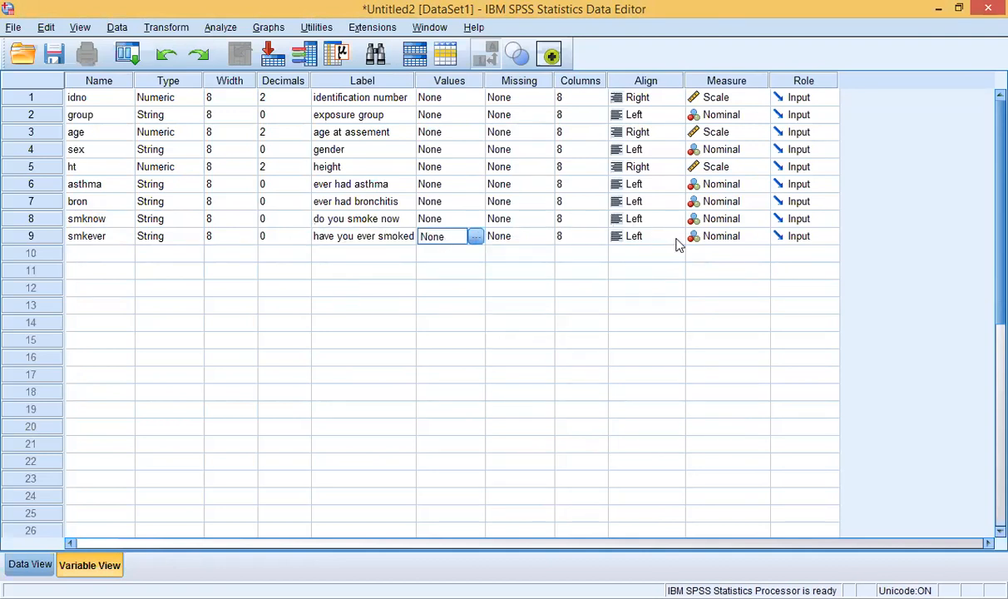
pyautogui.click(97, 253)
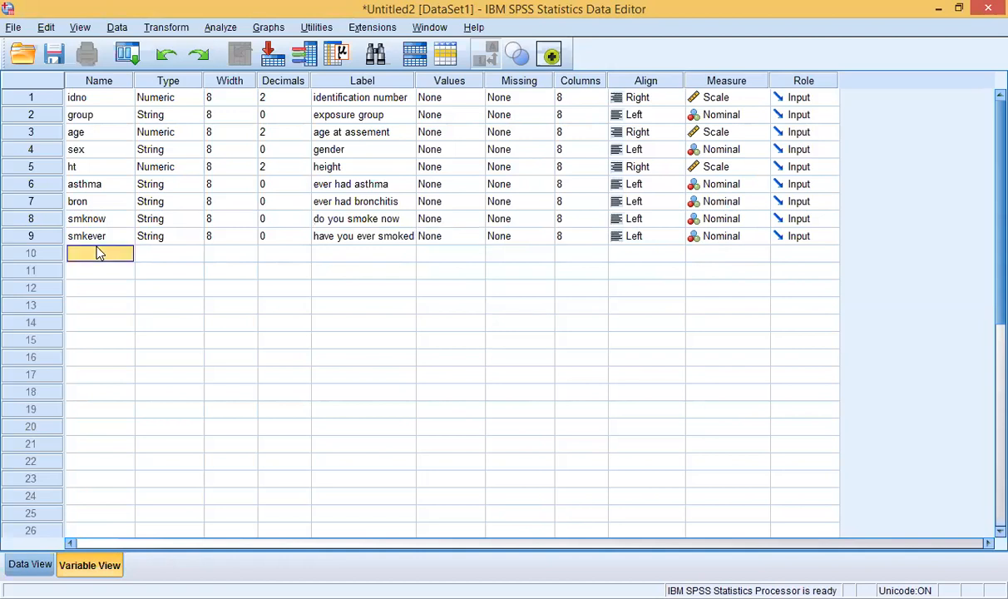
# Step: Name the row 10 variable cigno and keep its type Numeric
pyautogui.click(666, 597)
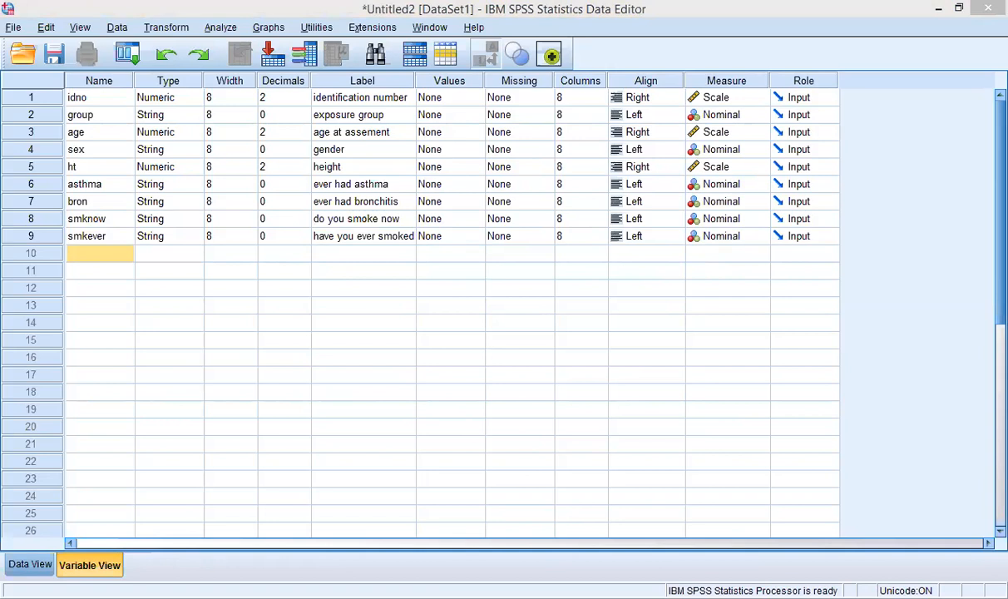
pyautogui.click(102, 251)
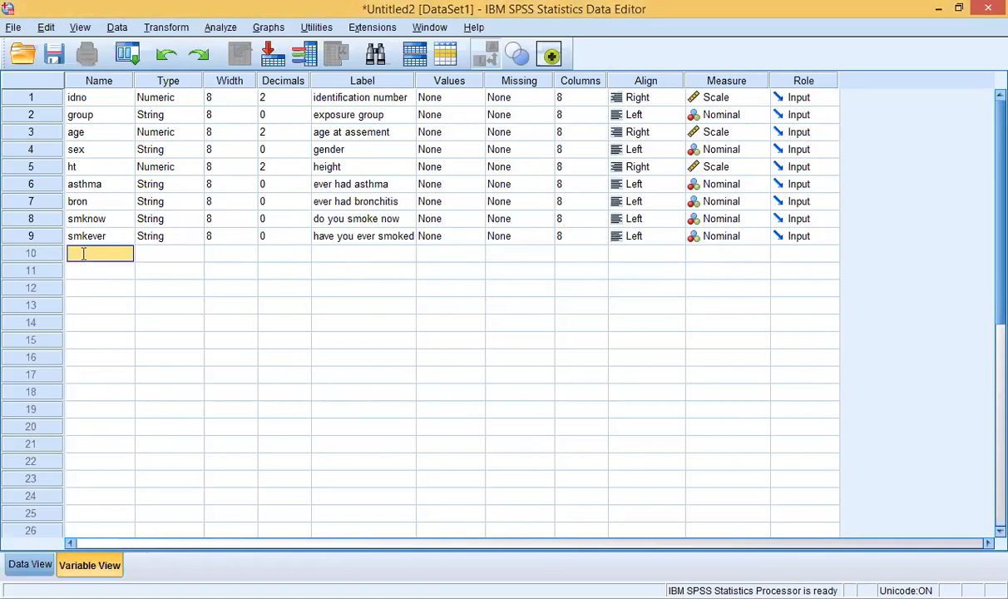
pyautogui.click(83, 253)
pyautogui.write('cci')
pyautogui.press('BackSpace')
pyautogui.press('BackSpace')
pyautogui.write('igno')
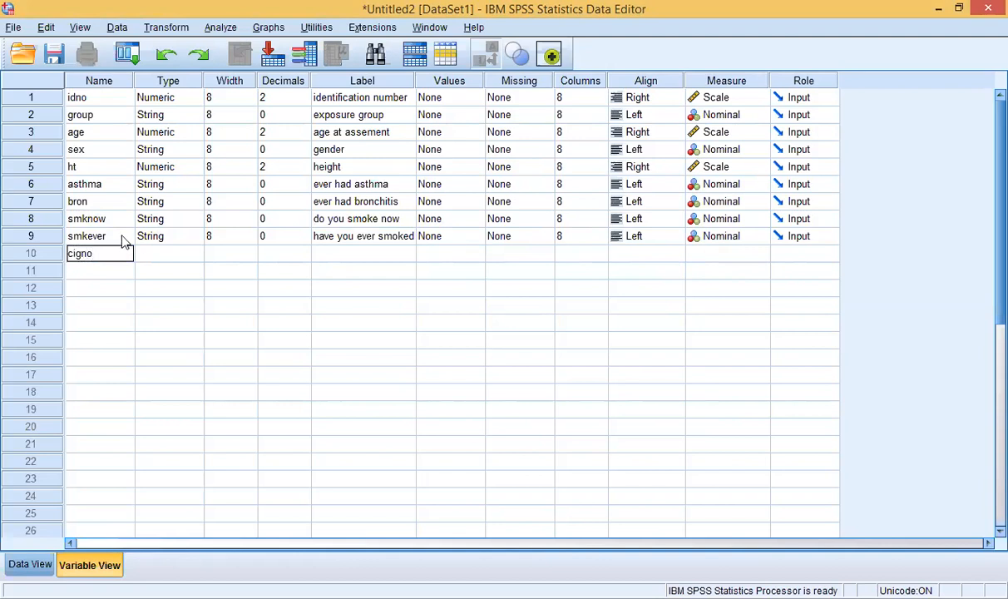
pyautogui.click(158, 254)
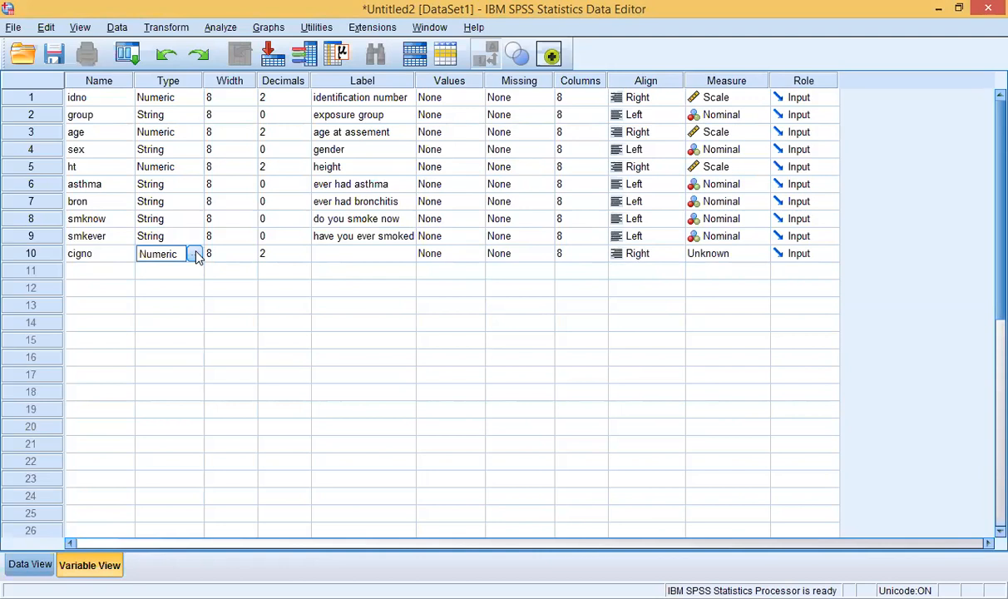
pyautogui.click(193, 253)
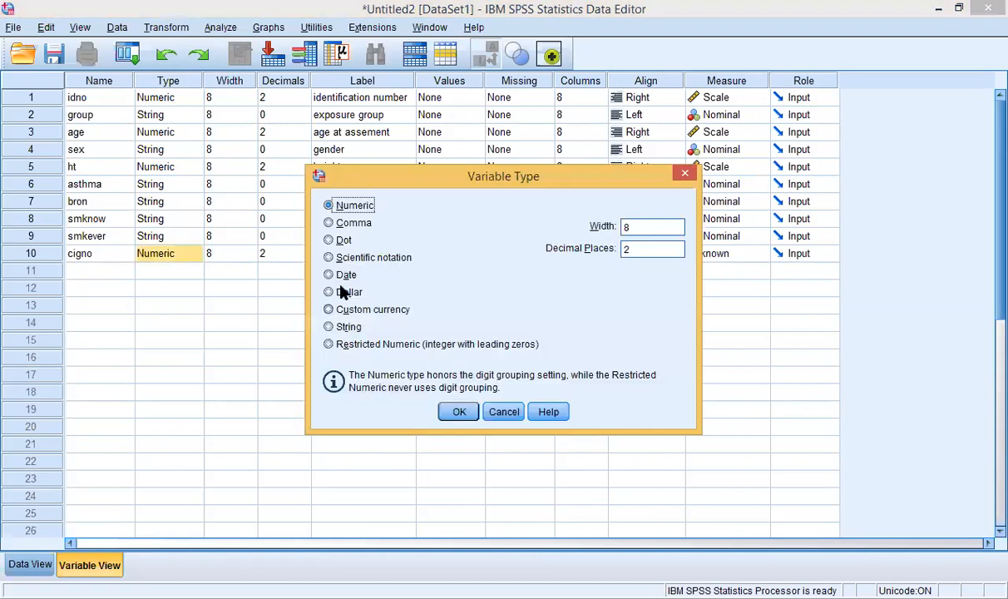
pyautogui.click(460, 411)
# Step: Label cigno 'no of cigarettes', correcting the misspelled 'cigere'
pyautogui.click(347, 253)
pyautogui.write('no of c')
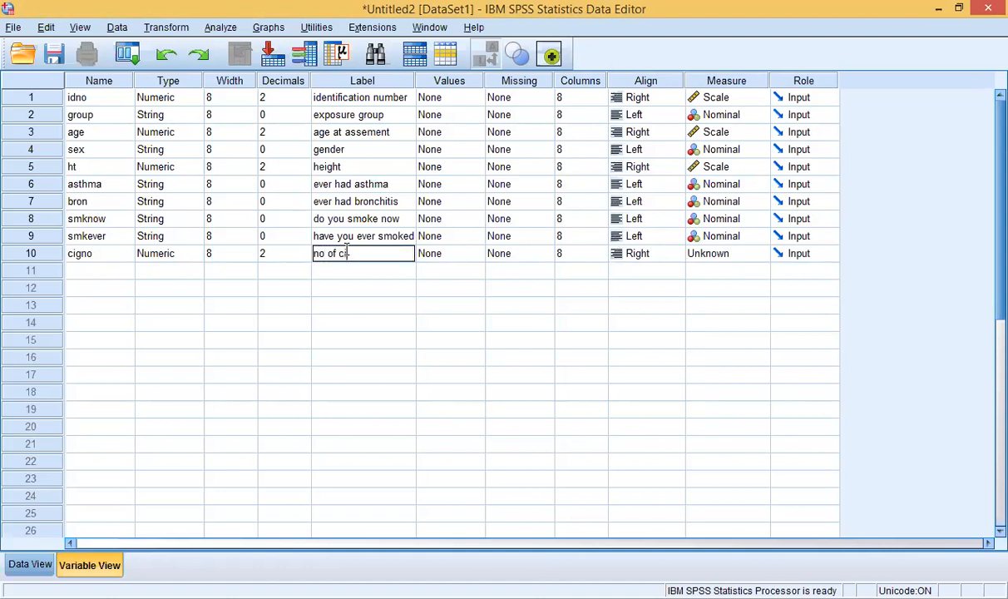
pyautogui.write('igere')
pyautogui.hotkey('alt', 'Tab')
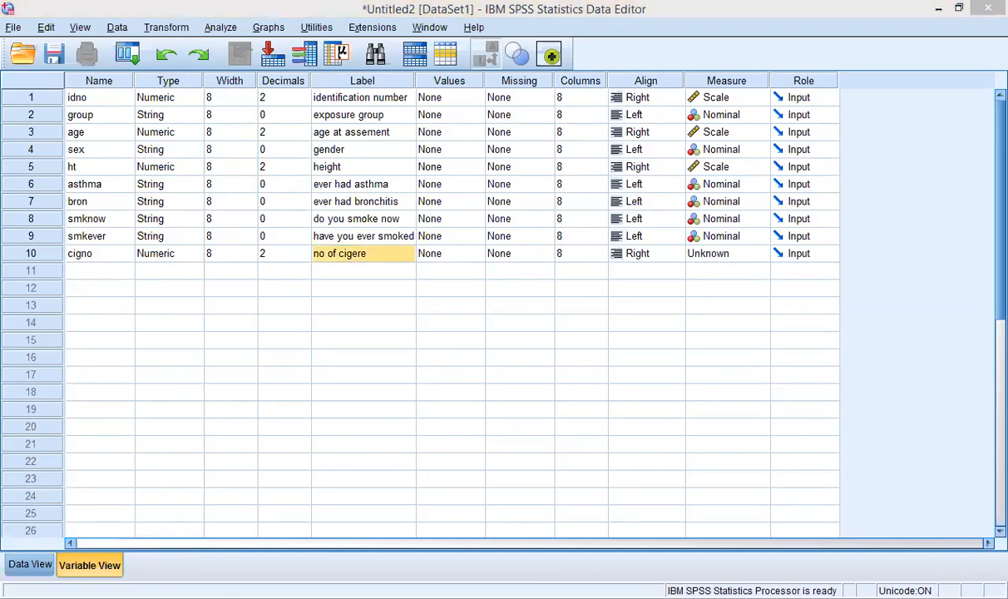
pyautogui.click(372, 254)
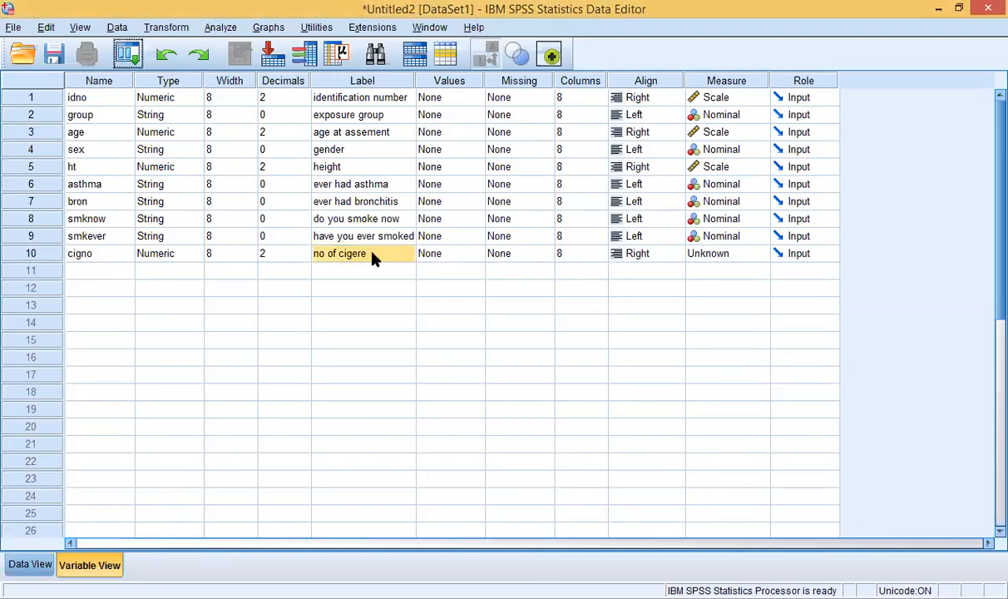
pyautogui.tripleClick(357, 254)
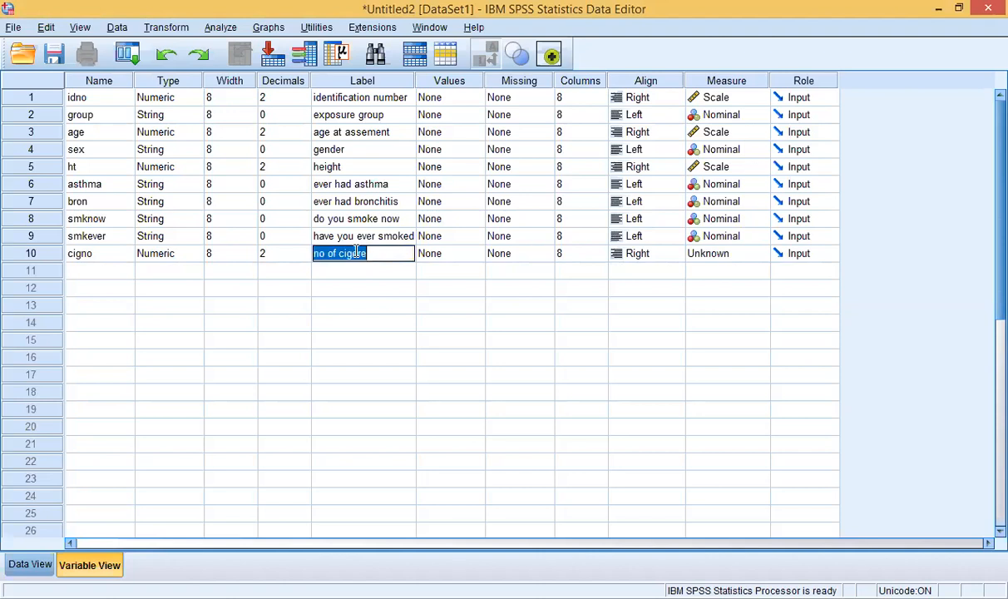
pyautogui.click(356, 253)
pyautogui.press('BackSpace')
pyautogui.write('a')
pyautogui.click(374, 258)
pyautogui.write('ttes')
pyautogui.click(648, 598)
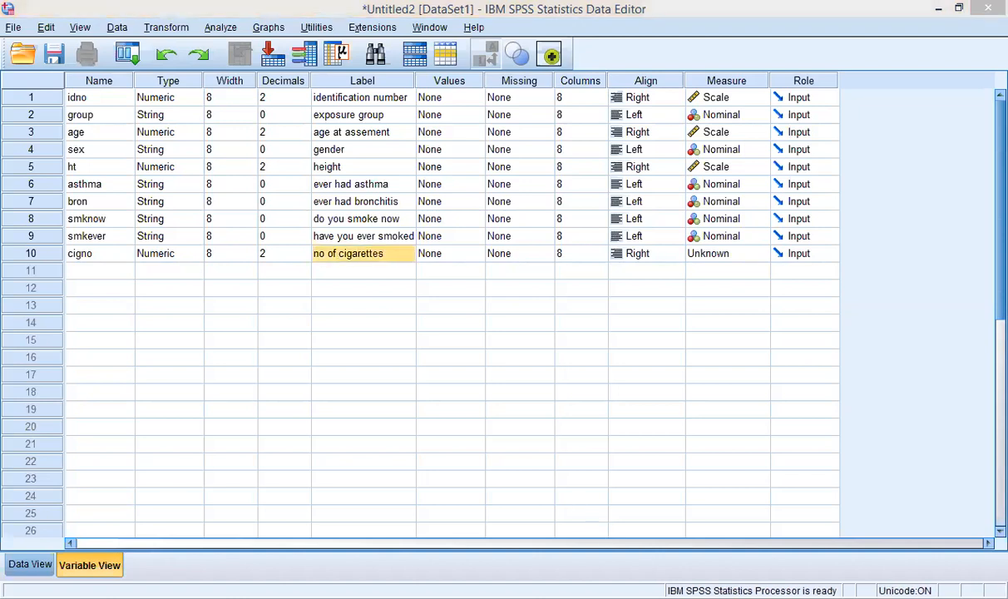
# Step: Append 'per day' to cigno's label and set its measure to Scale
pyautogui.doubleClick(388, 254)
pyautogui.write('per')
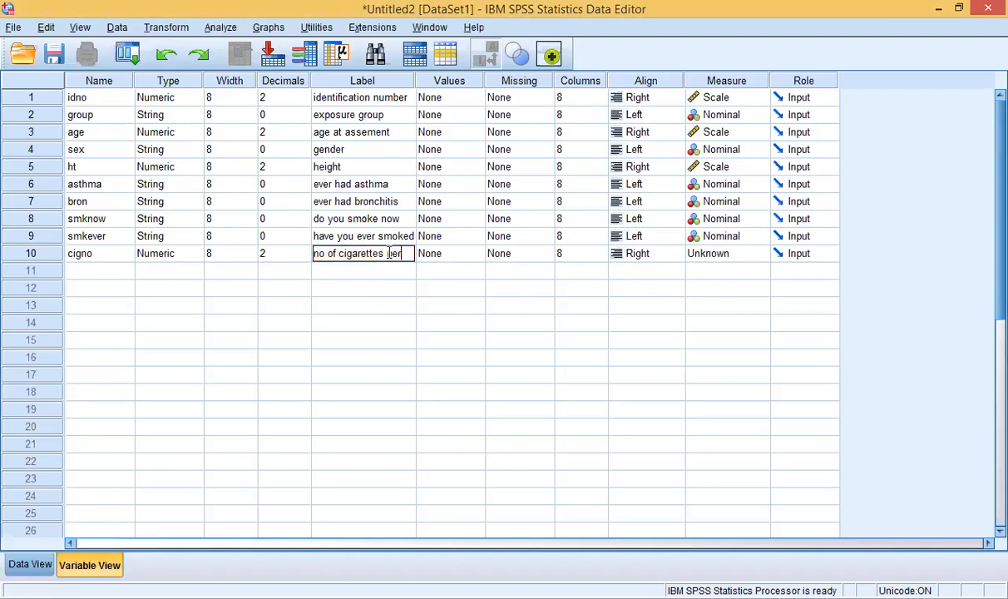
pyautogui.write(' day')
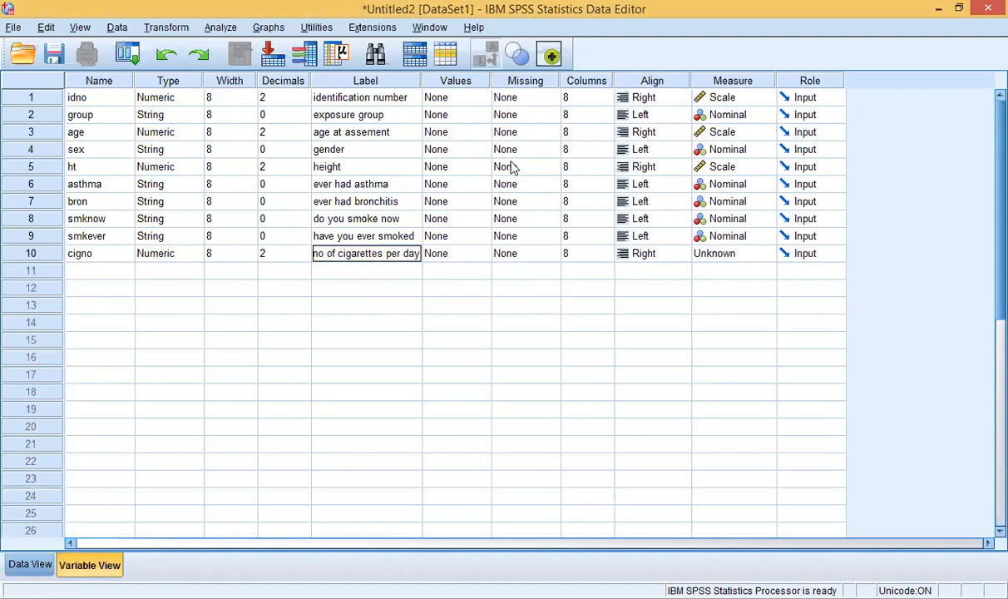
pyautogui.click(721, 254)
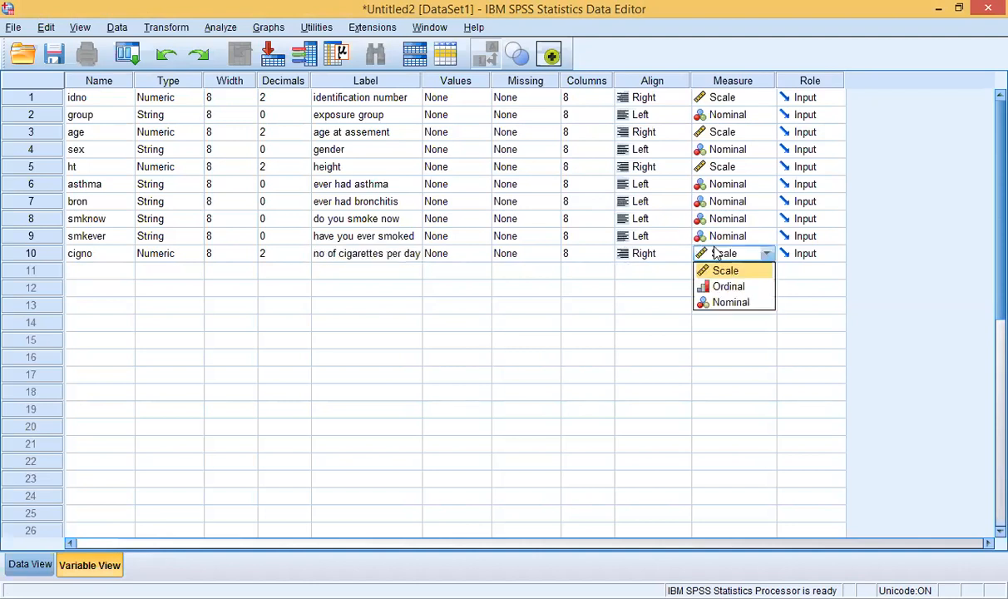
pyautogui.click(728, 271)
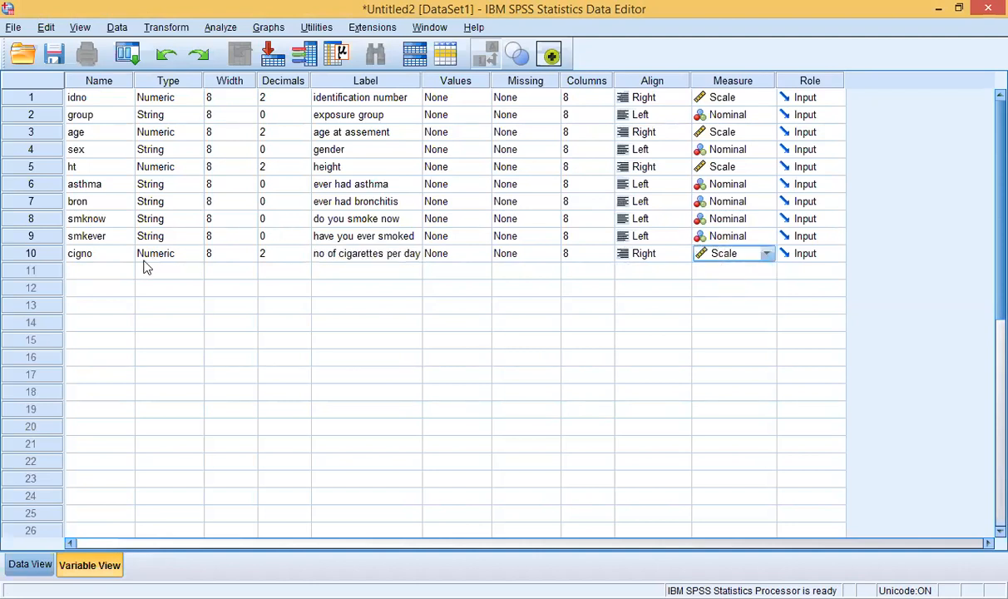
pyautogui.click(107, 274)
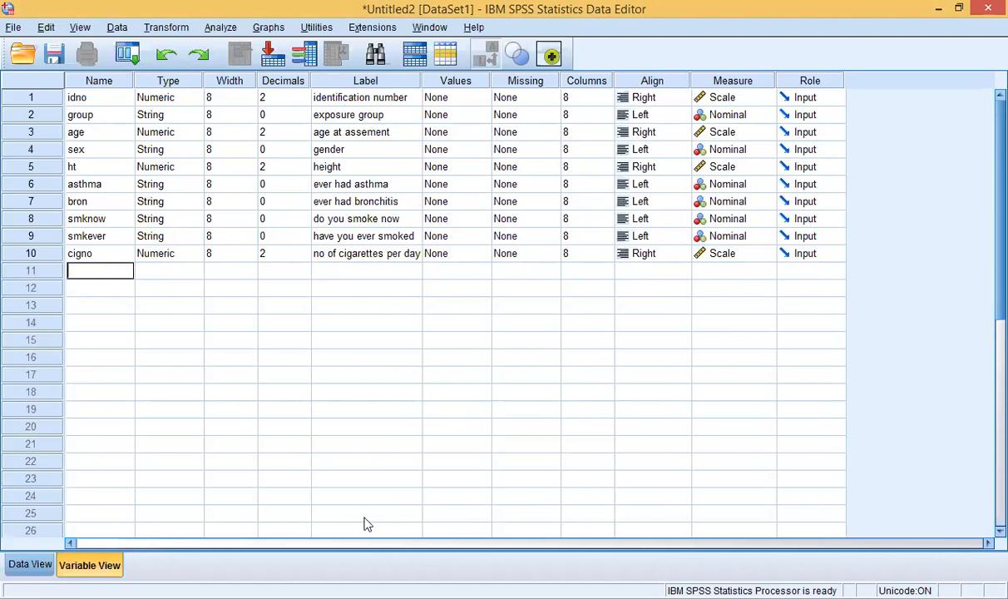
# Step: Define row 11 as cigyrs, labelled 'no of years smoked', with Scale measure
pyautogui.click(116, 272)
pyautogui.write('c')
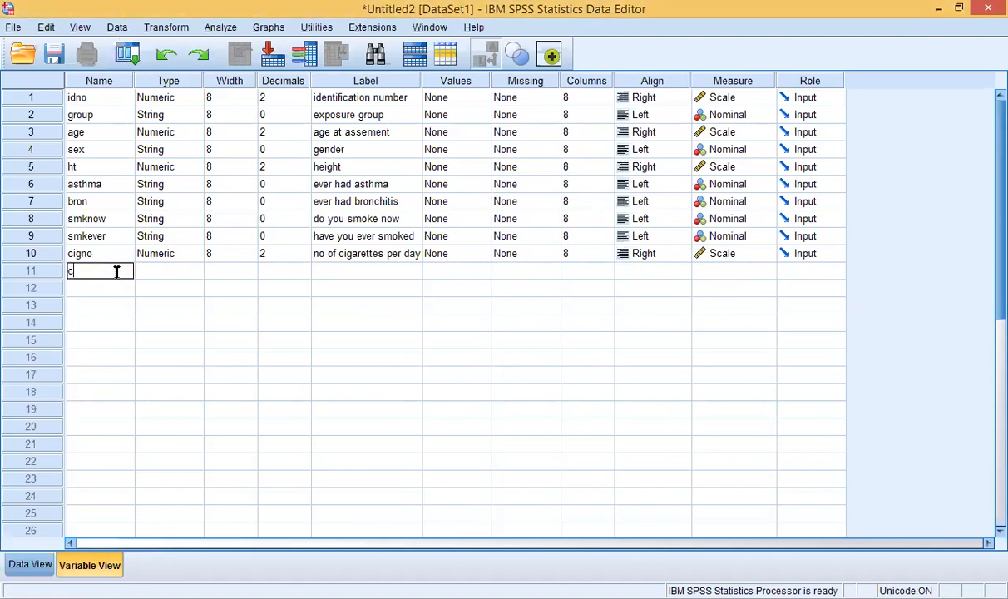
pyautogui.write('igyrs')
pyautogui.click(166, 275)
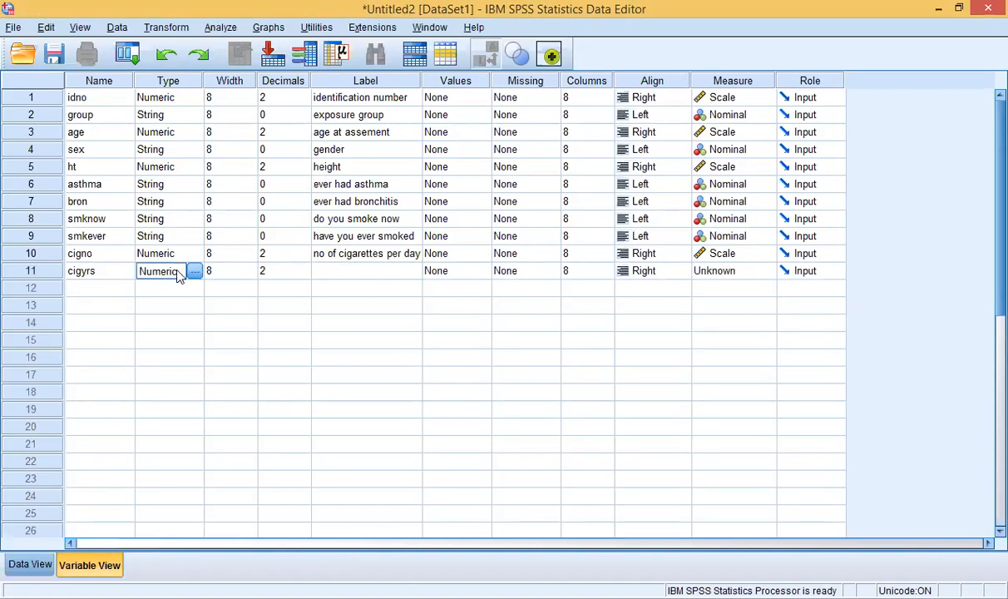
pyautogui.click(322, 270)
pyautogui.write('no')
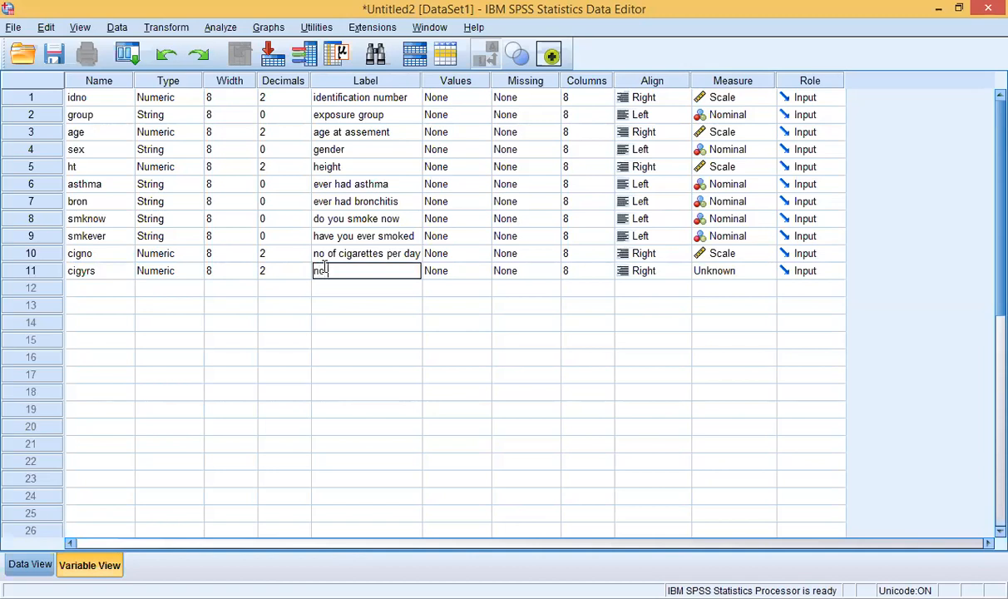
pyautogui.write(' of years smoked')
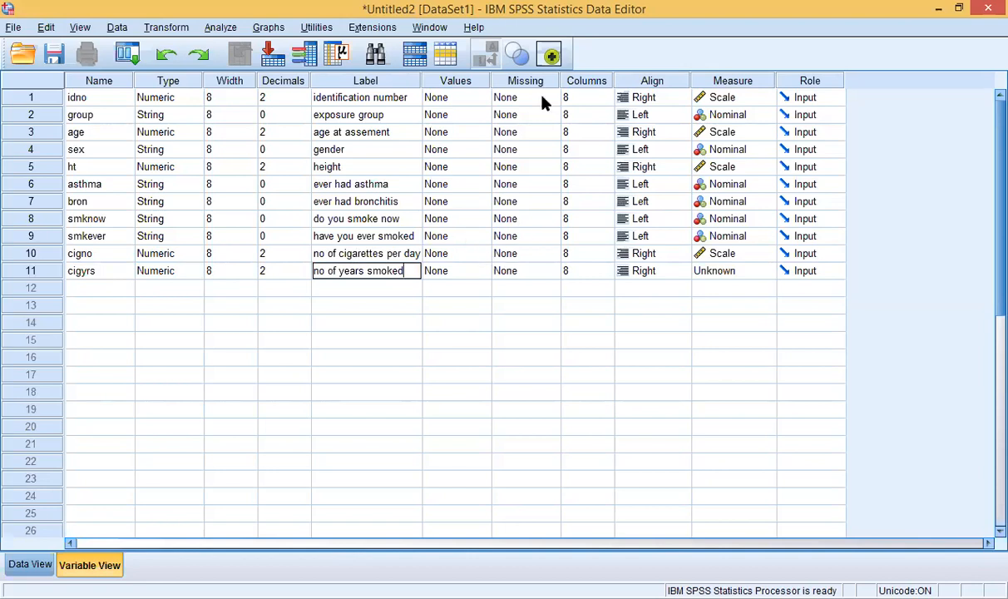
pyautogui.press('Tab')
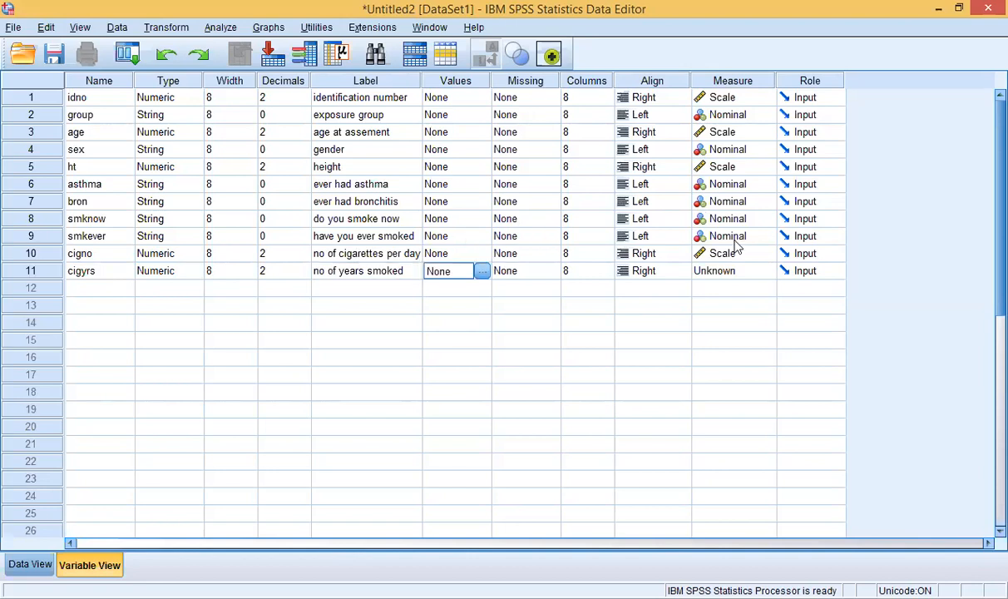
pyautogui.click(744, 271)
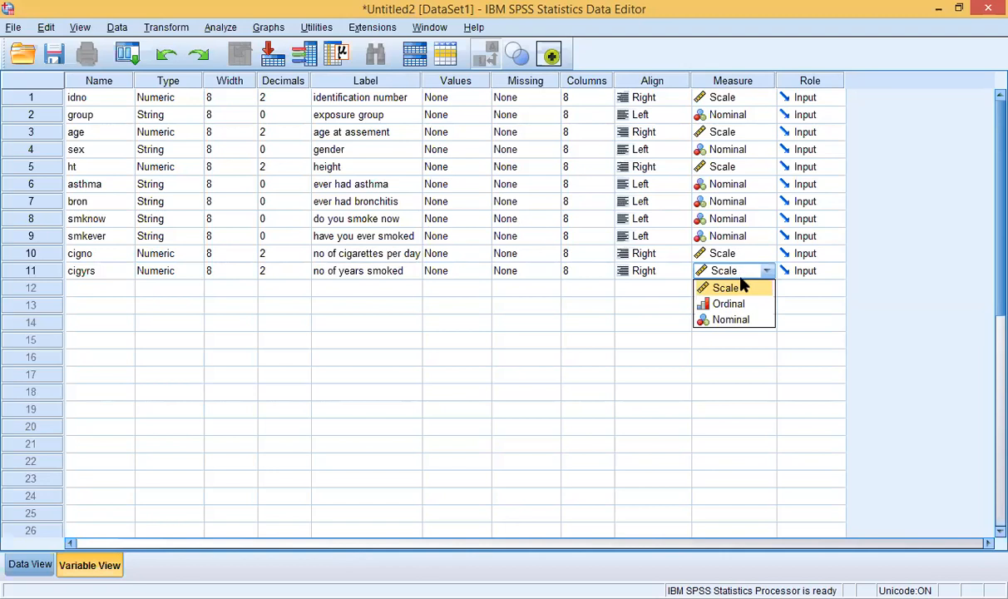
pyautogui.click(742, 289)
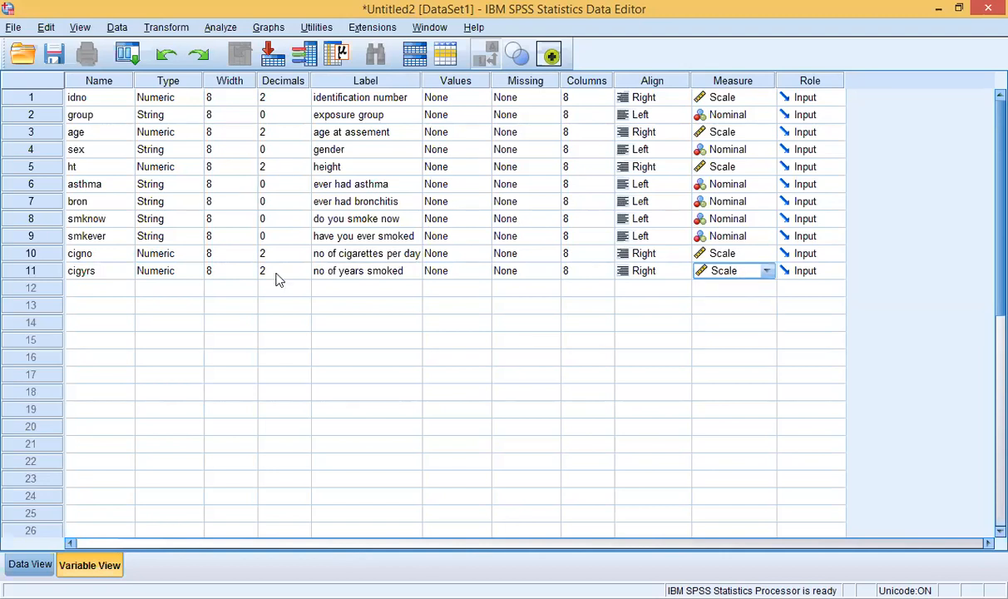
pyautogui.click(105, 291)
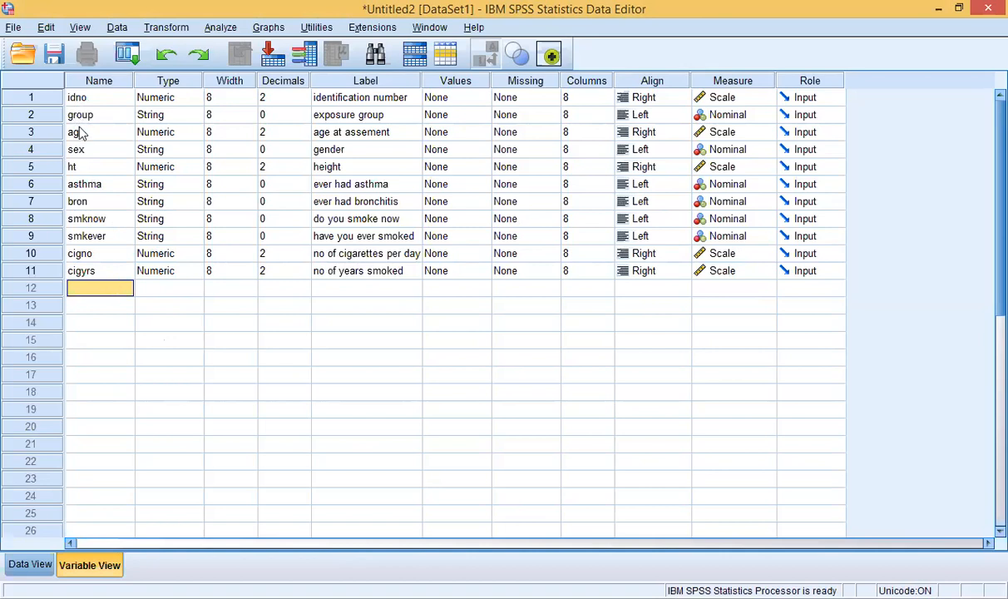
# Step: Select the cigyrs name cell and open the File menu
pyautogui.click(93, 275)
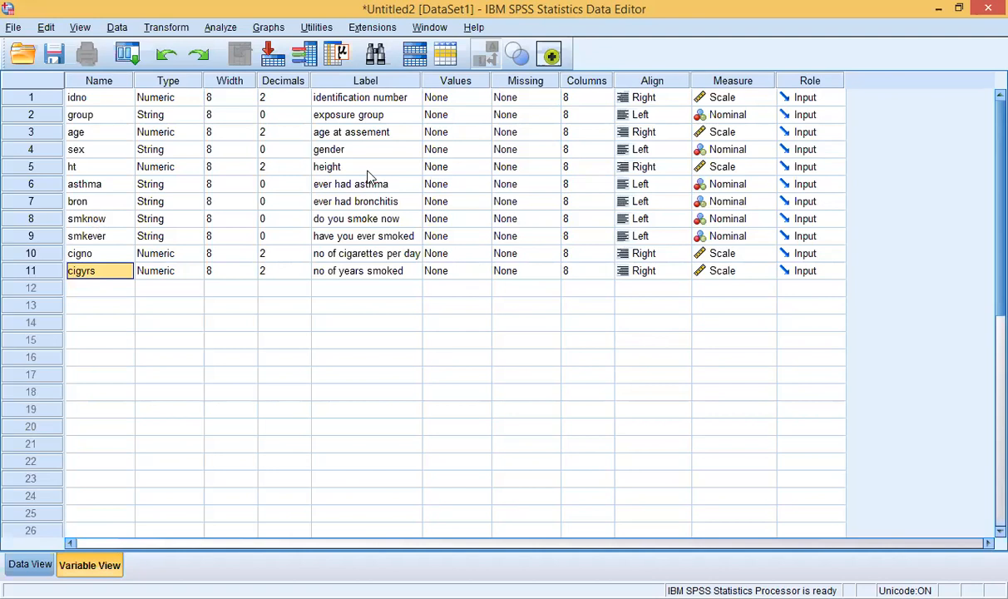
pyautogui.click(15, 27)
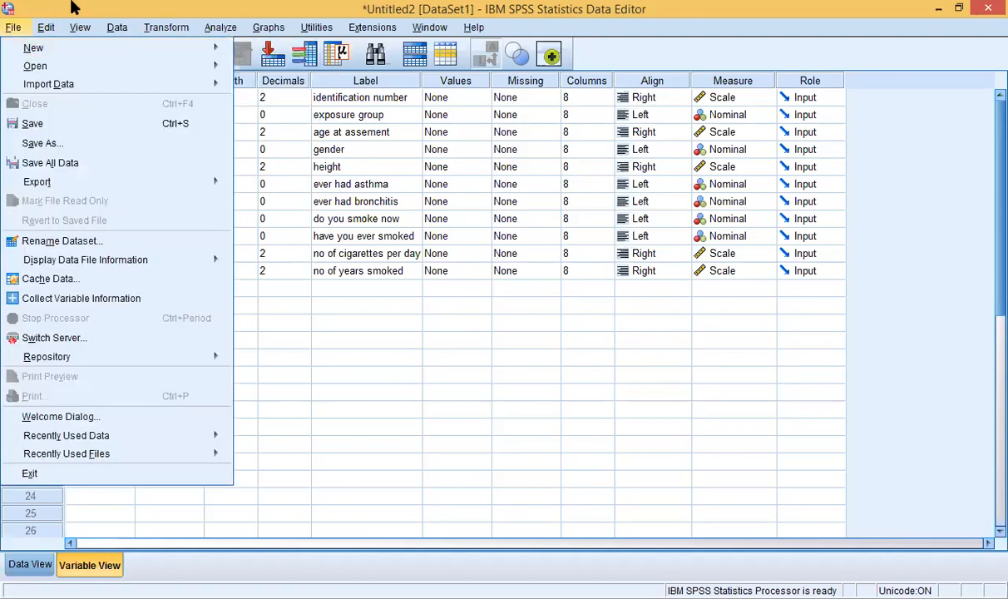
# Step: Use Save As to save the dataset in Documents as metalfactoryanalysis
pyautogui.click(71, 7)
pyautogui.click(16, 28)
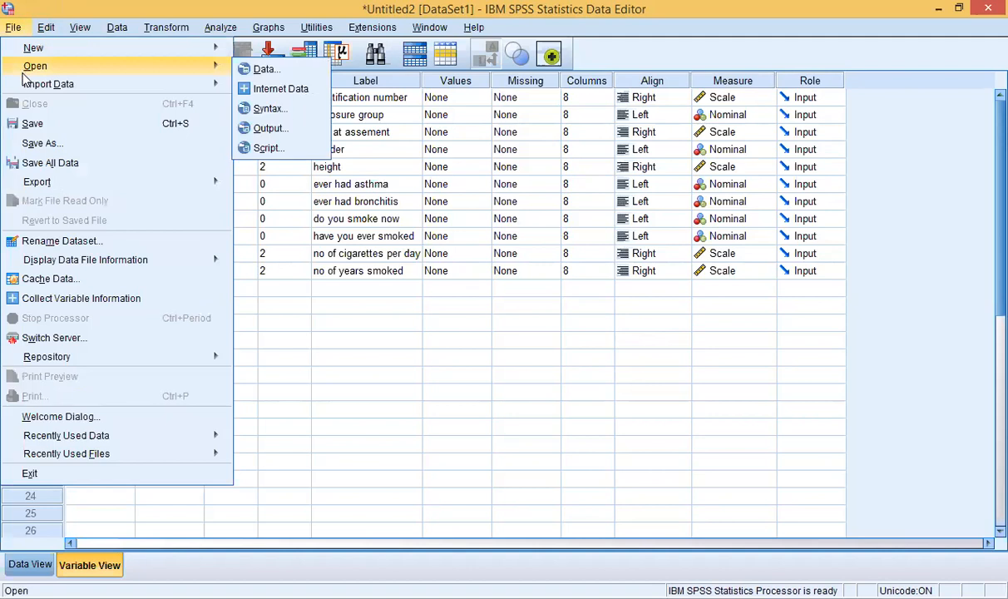
pyautogui.moveTo(25, 50)
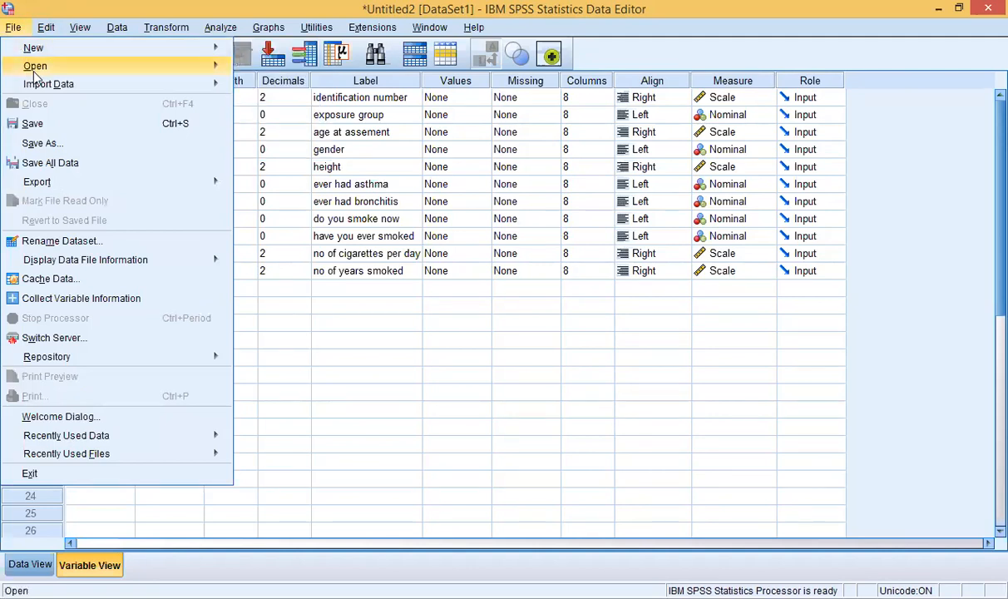
pyautogui.click(48, 143)
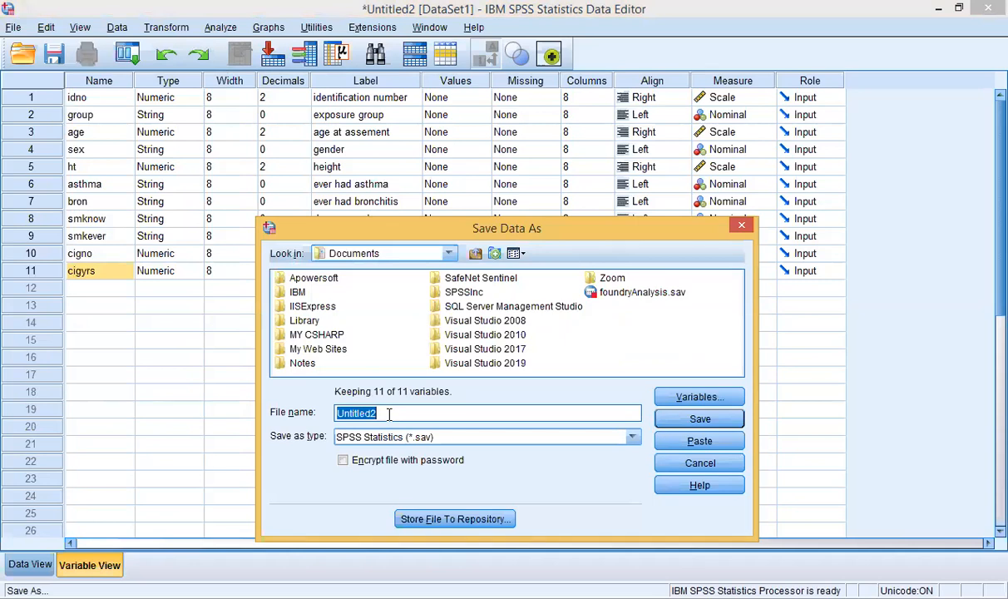
pyautogui.write('meta')
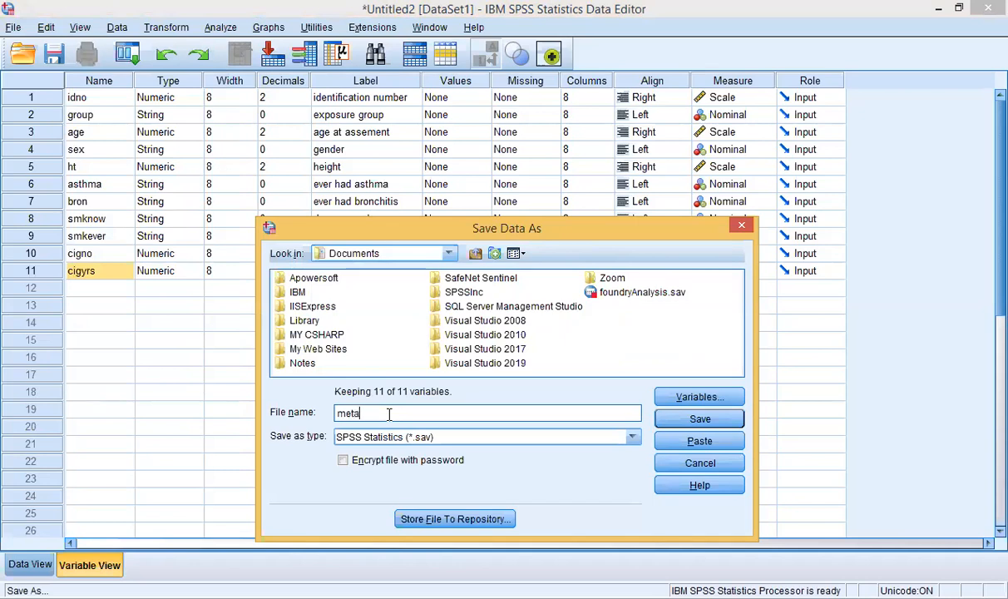
pyautogui.write('lfactoryanalysis')
pyautogui.click(675, 423)
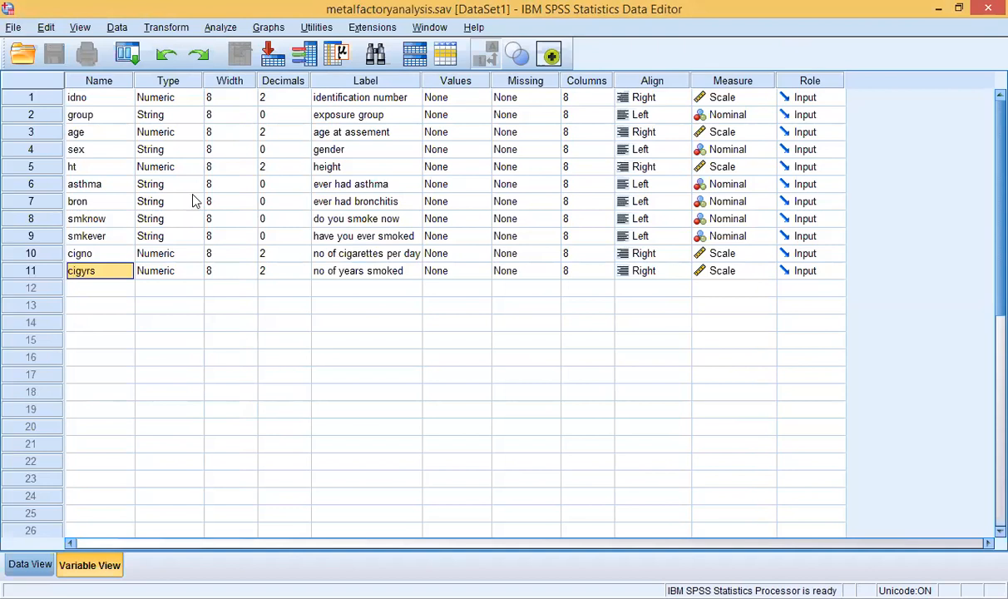
pyautogui.click(186, 340)
pyautogui.click(101, 291)
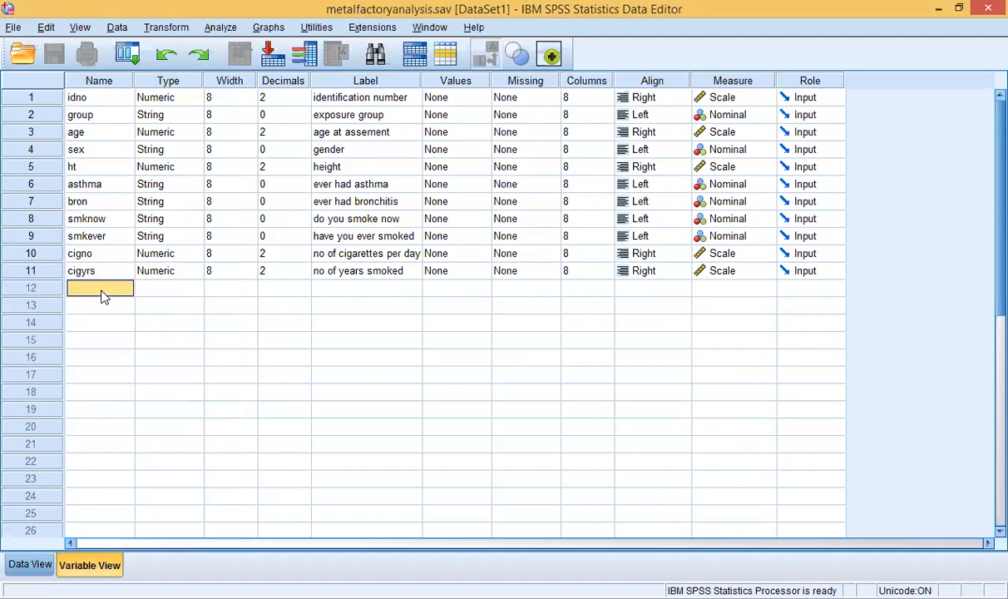
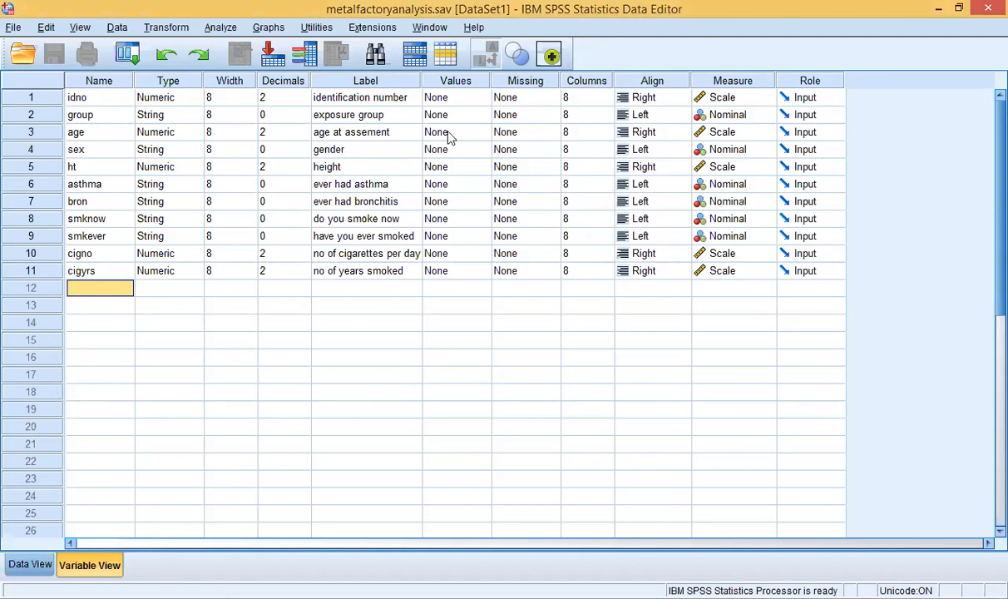
# Step: Select the Values cells for idno and group, then open group's Value Labels dialog
pyautogui.click(450, 83)
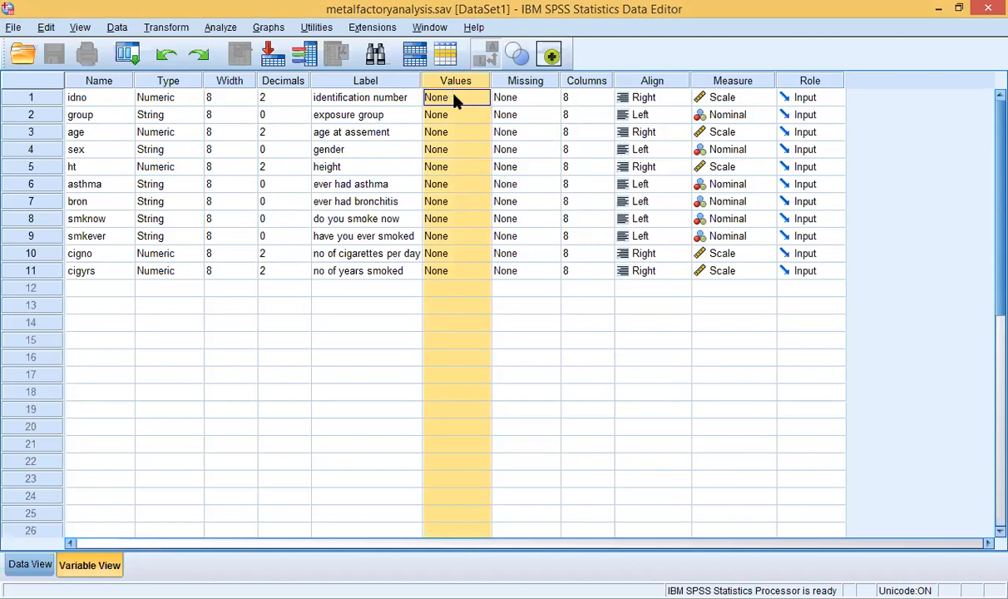
pyautogui.click(455, 98)
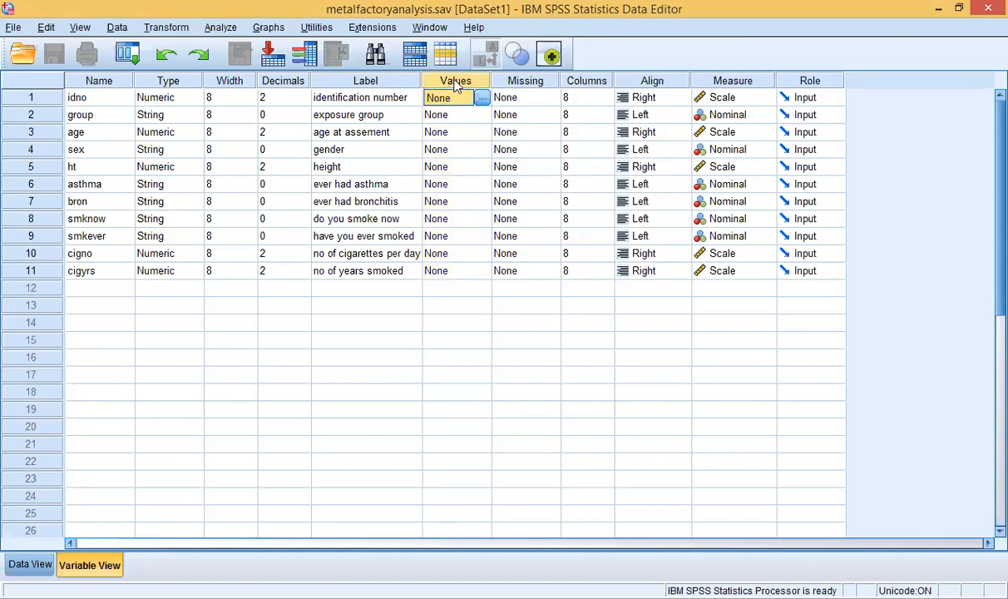
pyautogui.click(454, 83)
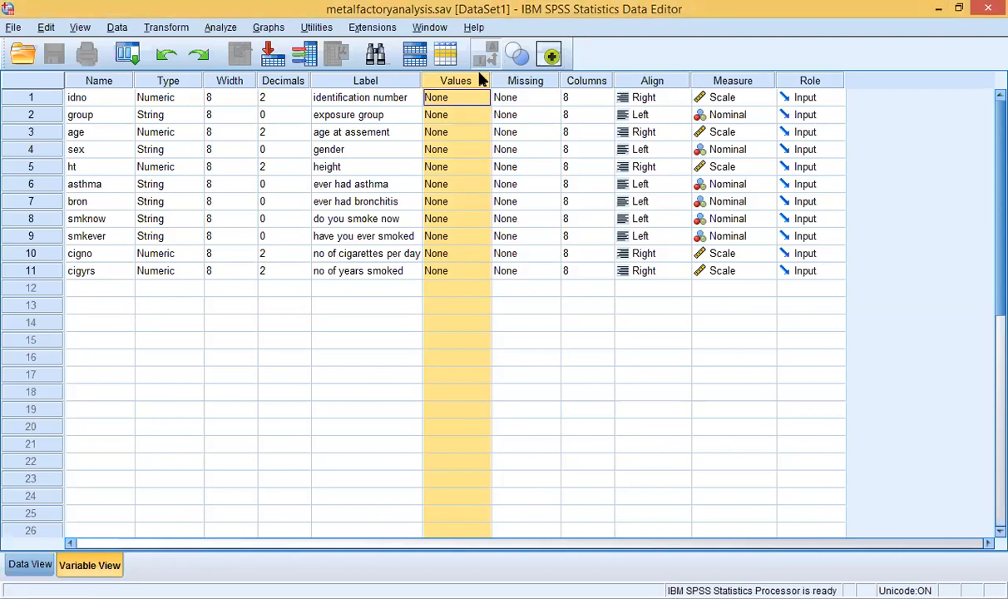
pyautogui.click(470, 99)
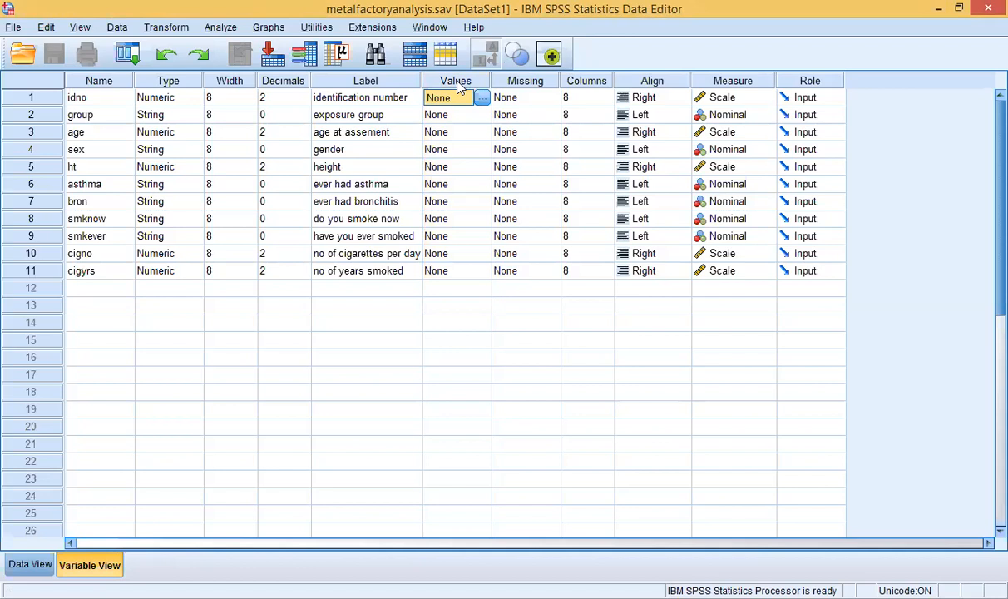
pyautogui.click(455, 80)
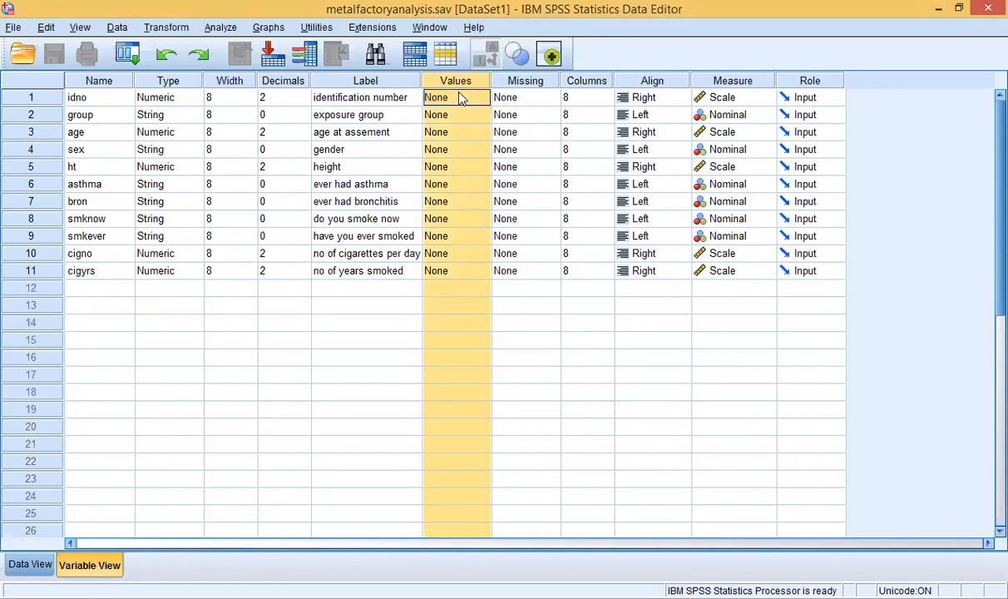
pyautogui.click(461, 99)
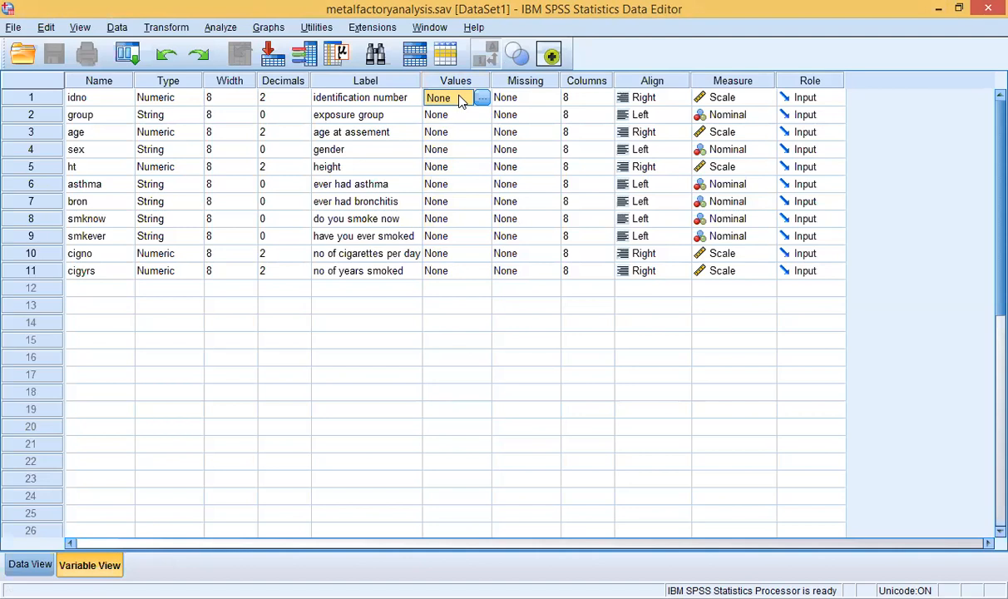
pyautogui.click(462, 116)
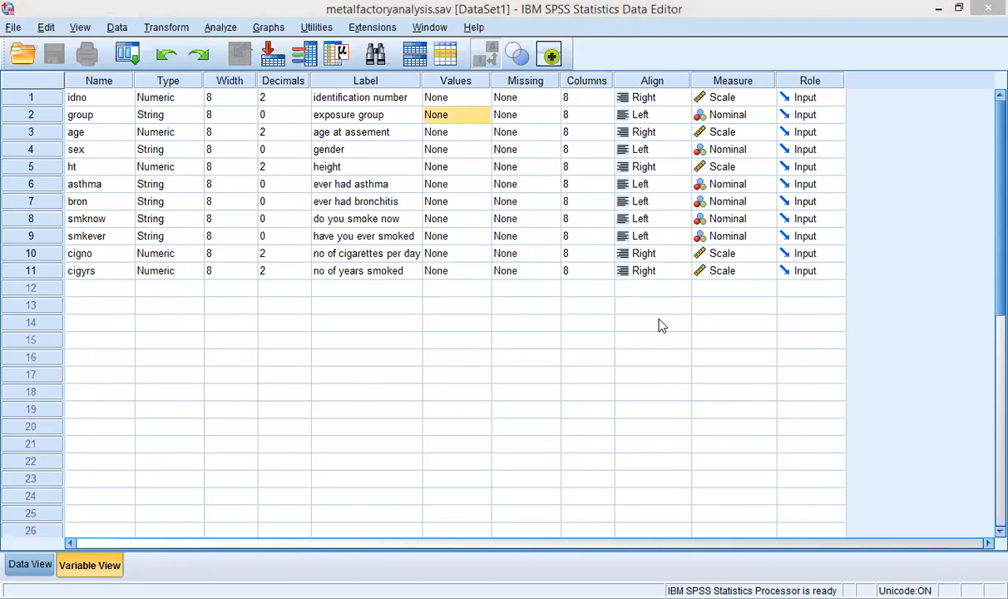
pyautogui.click(480, 118)
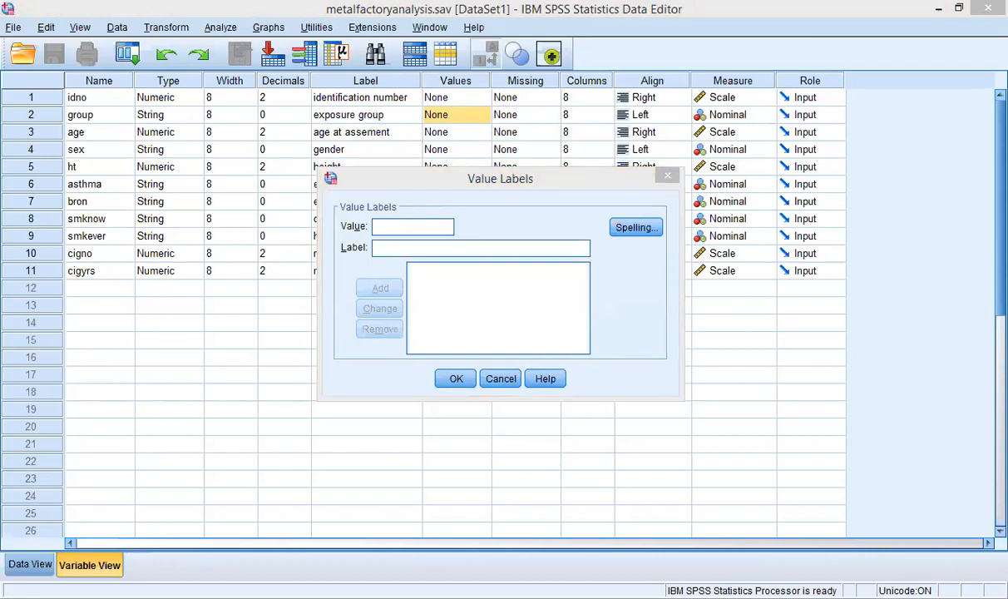
# Step: Add group value labels 1 = 'exposed to dust' and 0 = 'unexposed'
pyautogui.click(304, 307)
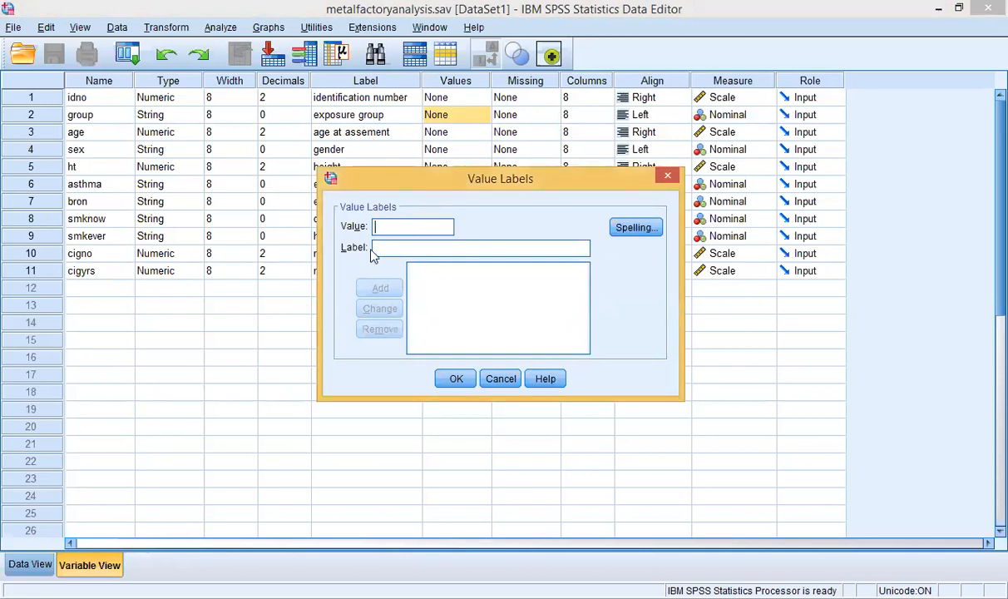
pyautogui.write('1')
pyautogui.click(392, 246)
pyautogui.write('exp')
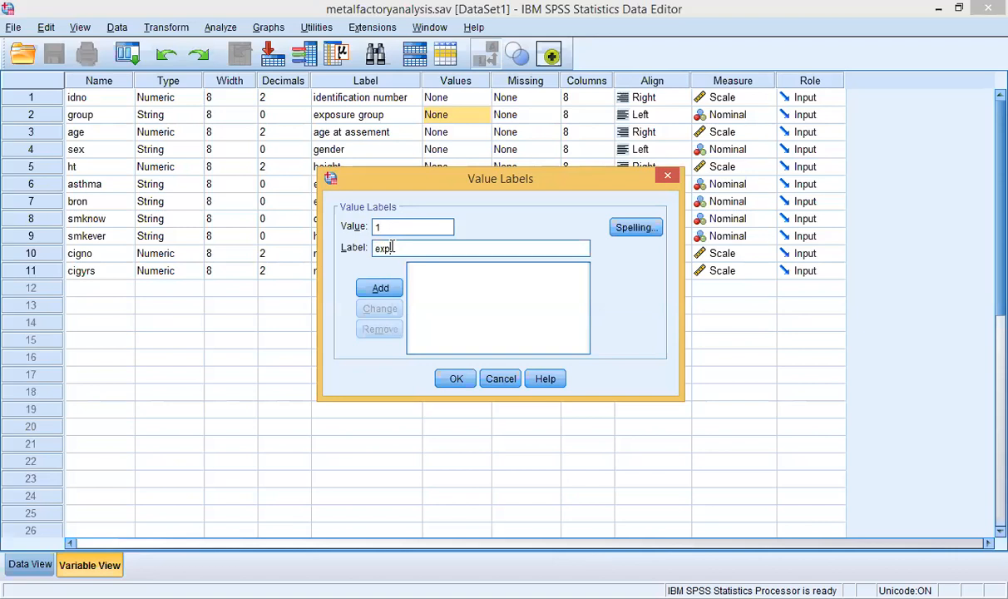
pyautogui.write('osed to dust')
pyautogui.click(380, 289)
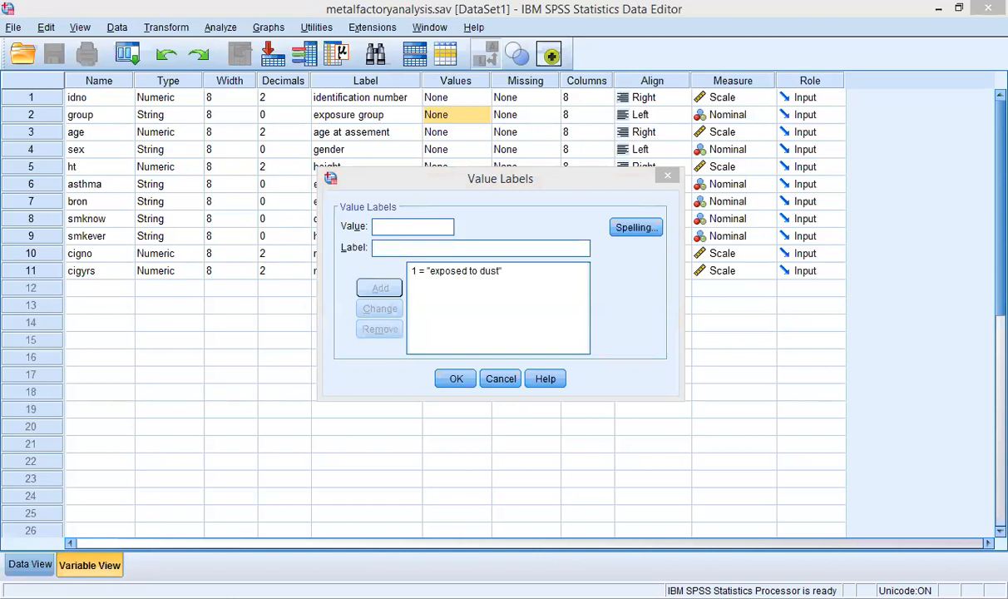
pyautogui.click(423, 207)
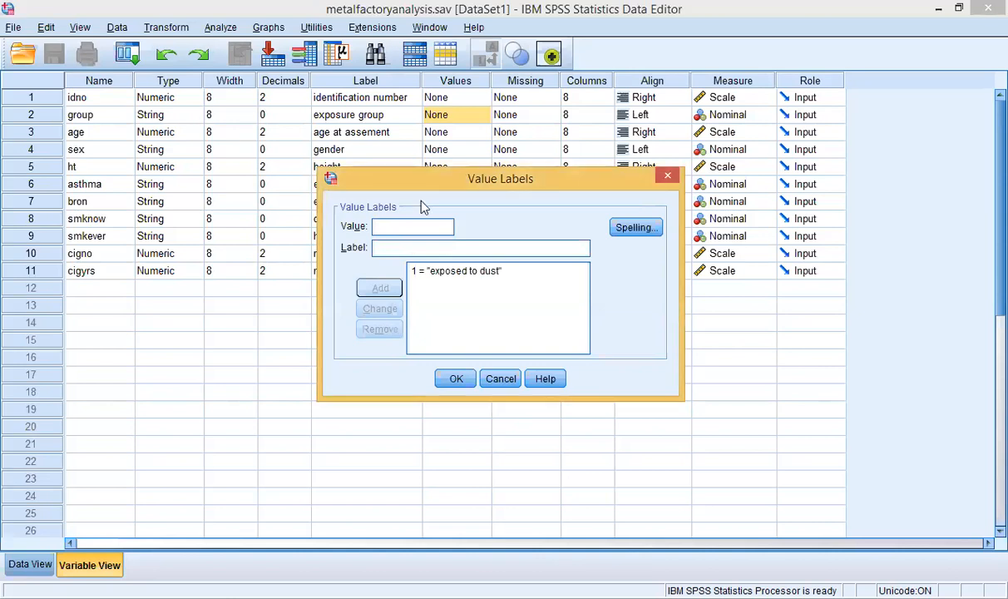
pyautogui.write('0')
pyautogui.click(400, 249)
pyautogui.write('unex')
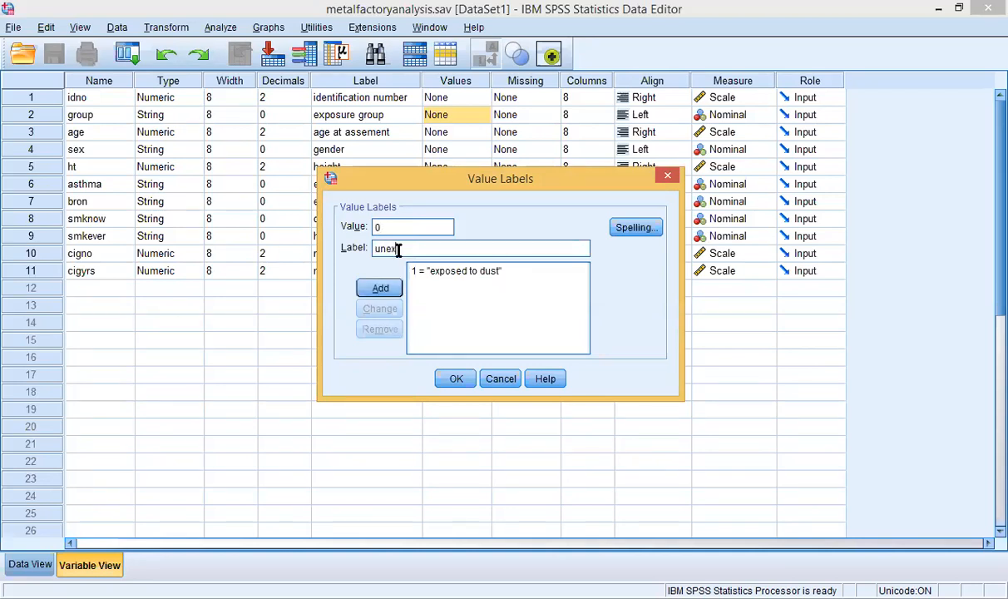
pyautogui.write('posed')
pyautogui.click(387, 287)
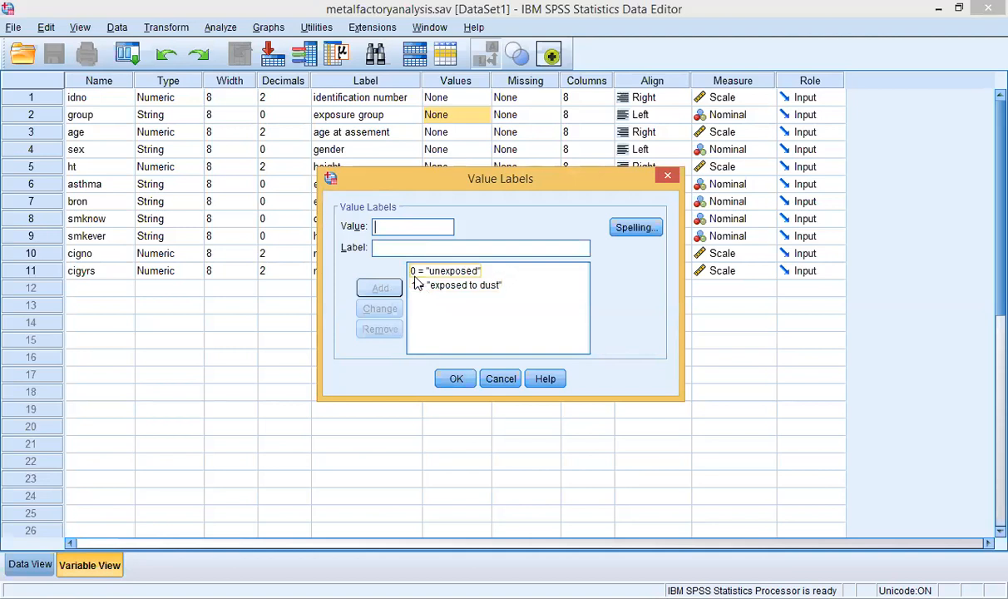
# Step: Change the 0 label to 'unexposed to dust', confirm, and select the sex Values cell
pyautogui.click(475, 272)
pyautogui.doubleClick(437, 251)
pyautogui.click(437, 252)
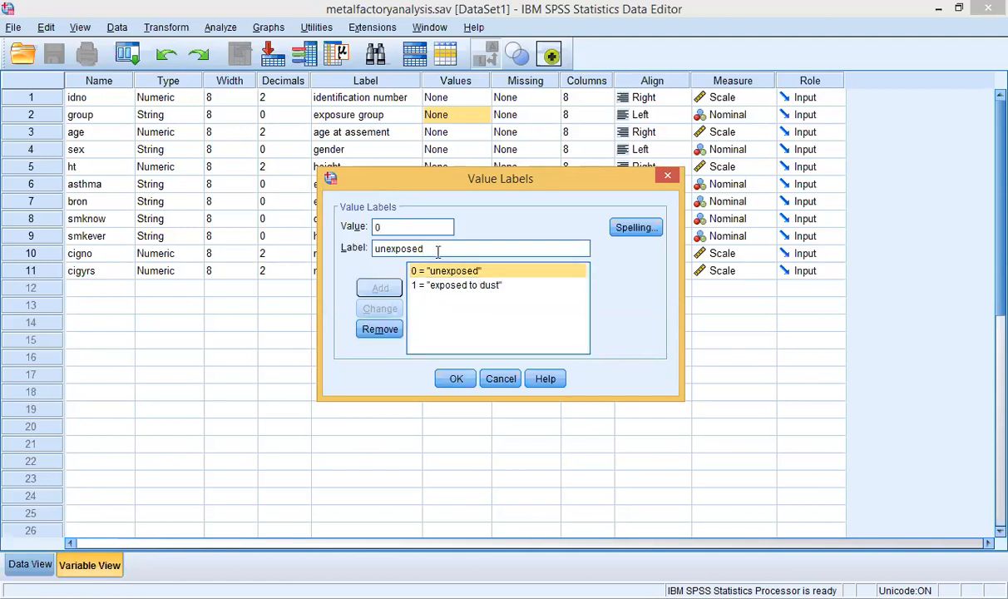
pyautogui.write('to')
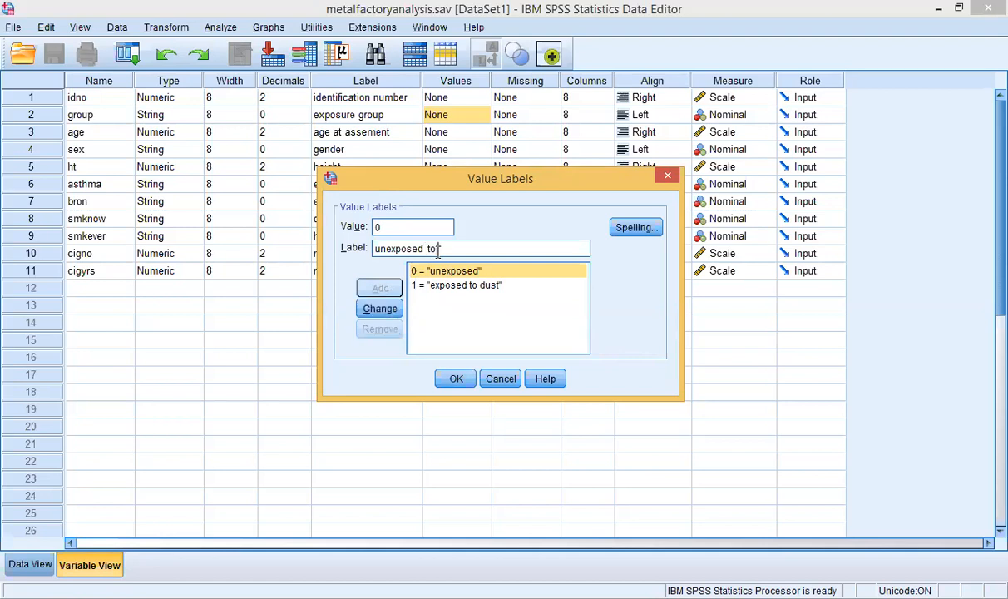
pyautogui.write(' dust')
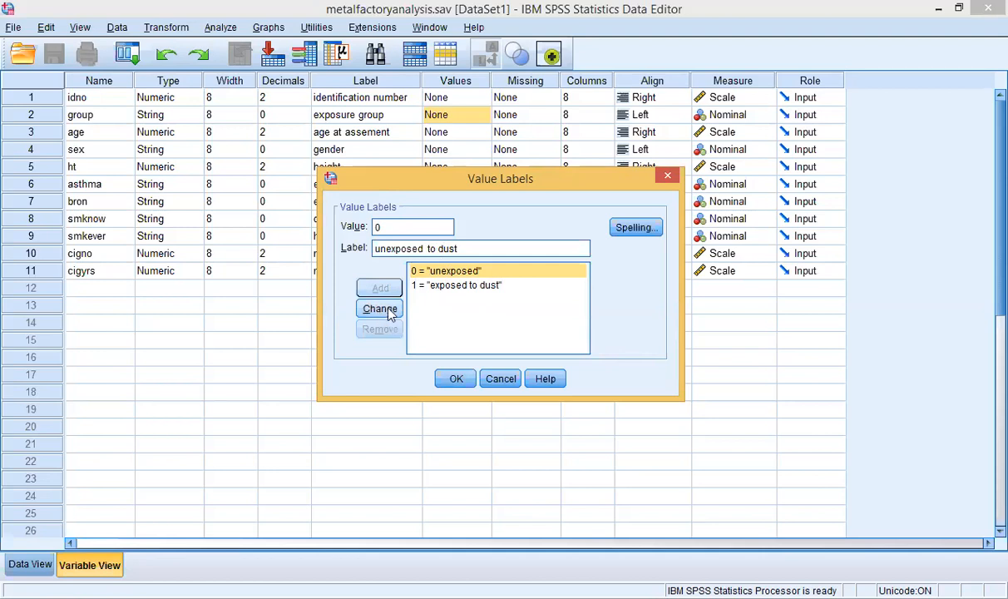
pyautogui.click(381, 309)
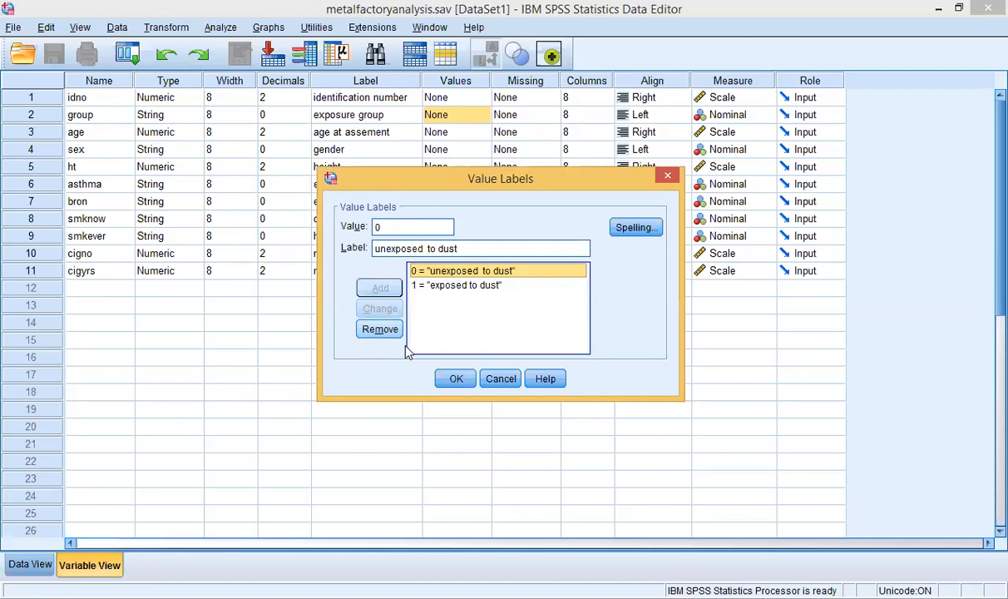
pyautogui.click(466, 383)
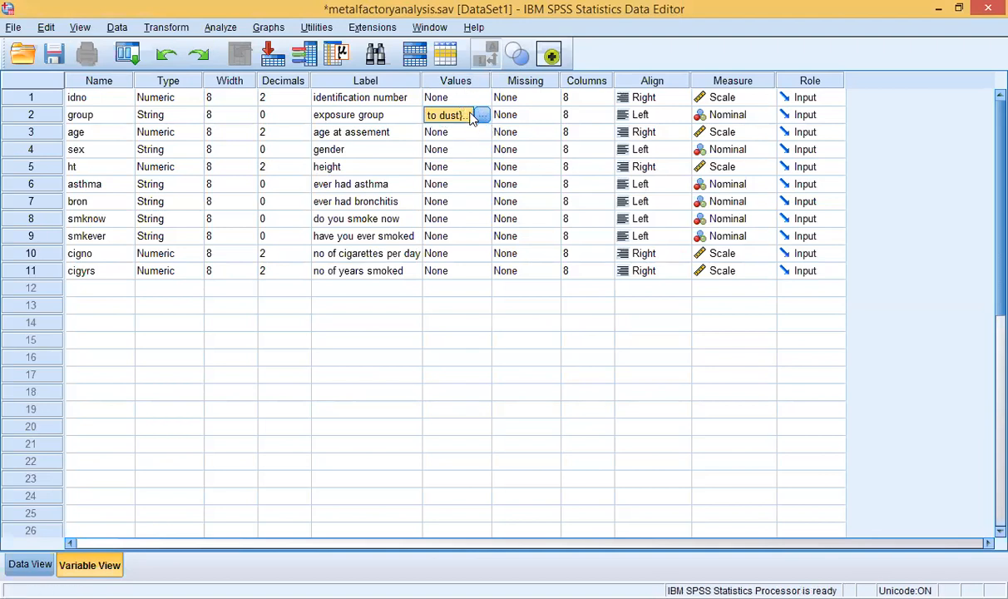
pyautogui.click(445, 153)
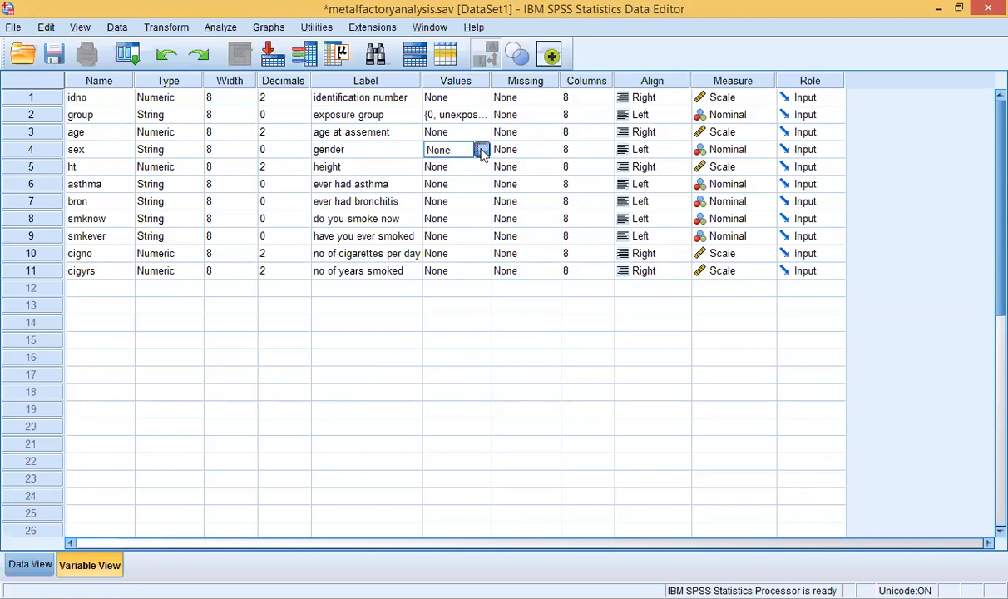
# Step: Open sex's Value Labels and add 0 = 'female', fixing a typo
pyautogui.click(481, 150)
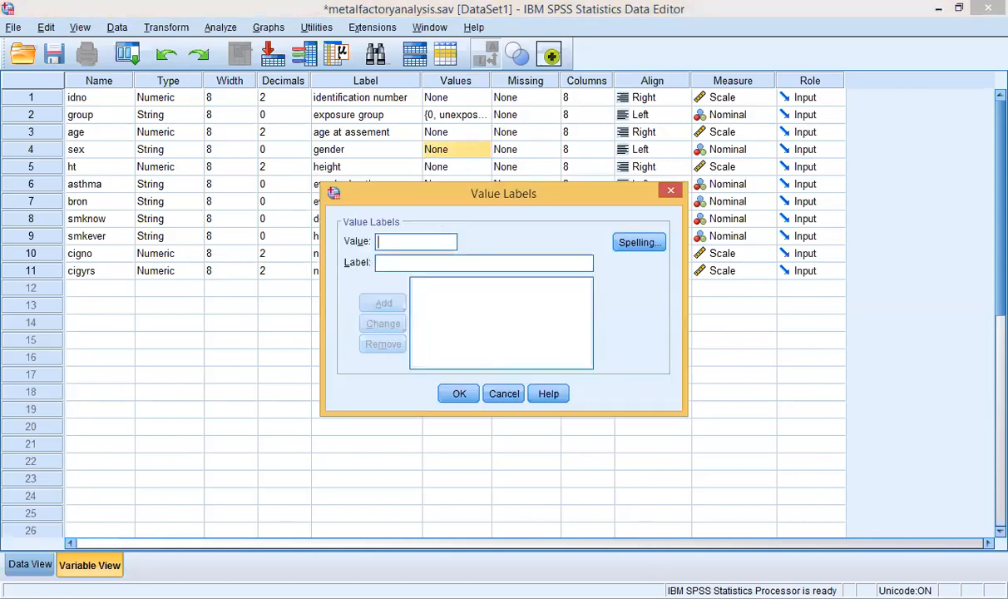
pyautogui.hotkey('alt', 'Tab')
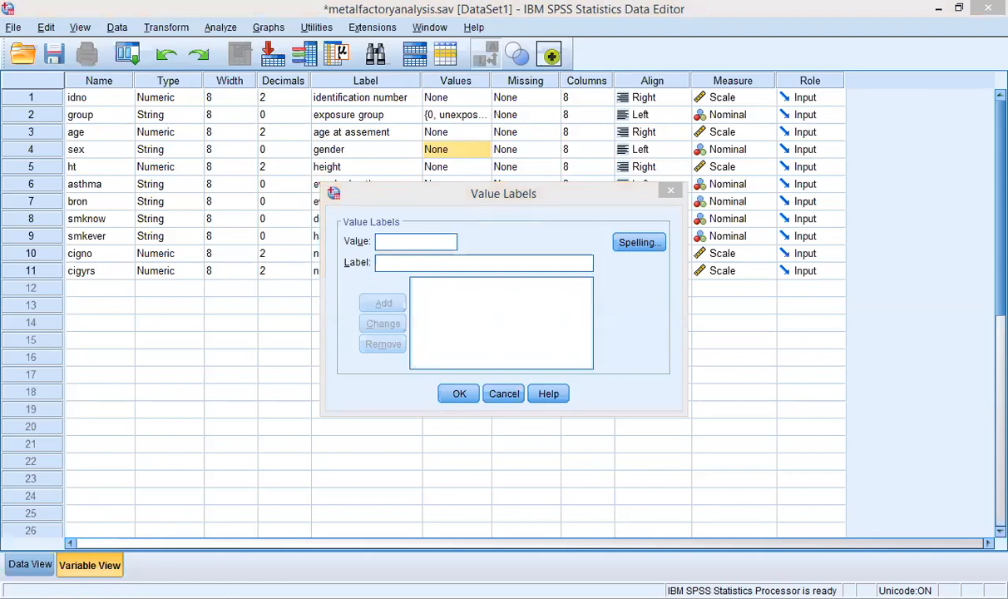
pyautogui.click(418, 242)
pyautogui.write('0')
pyautogui.click(418, 261)
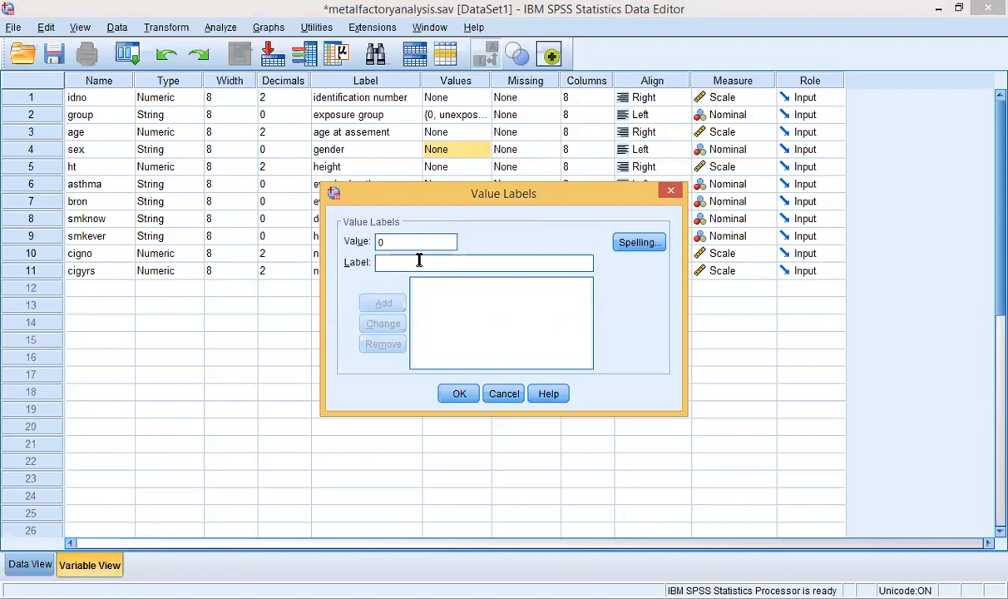
pyautogui.write('feale')
pyautogui.press('BackSpace')
pyautogui.press('BackSpace')
pyautogui.press('BackSpace')
pyautogui.write('male')
pyautogui.click(384, 303)
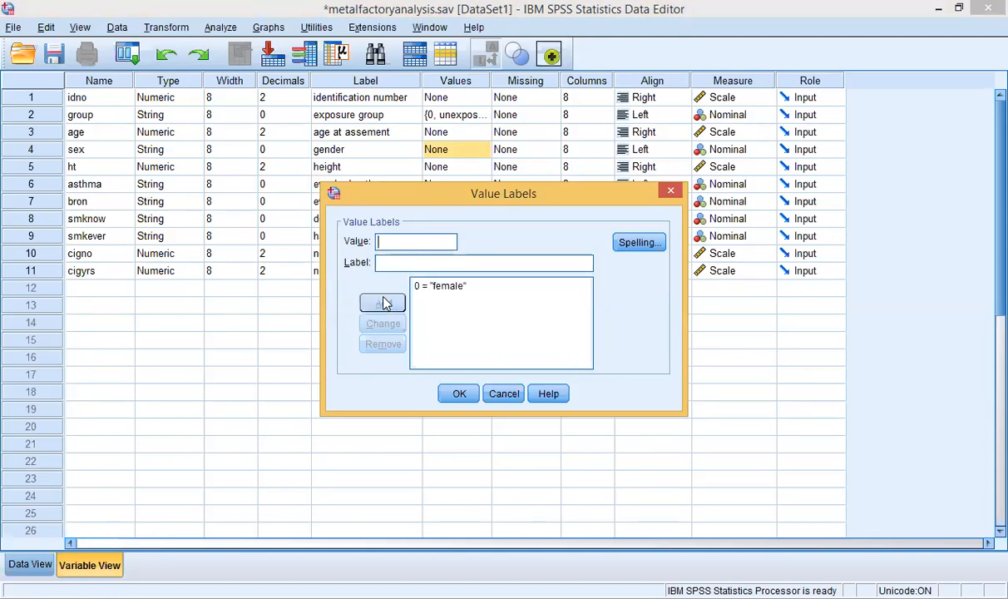
# Step: Add 1 = 'male' and confirm the sex value labels
pyautogui.write('1')
pyautogui.click(404, 265)
pyautogui.write('male')
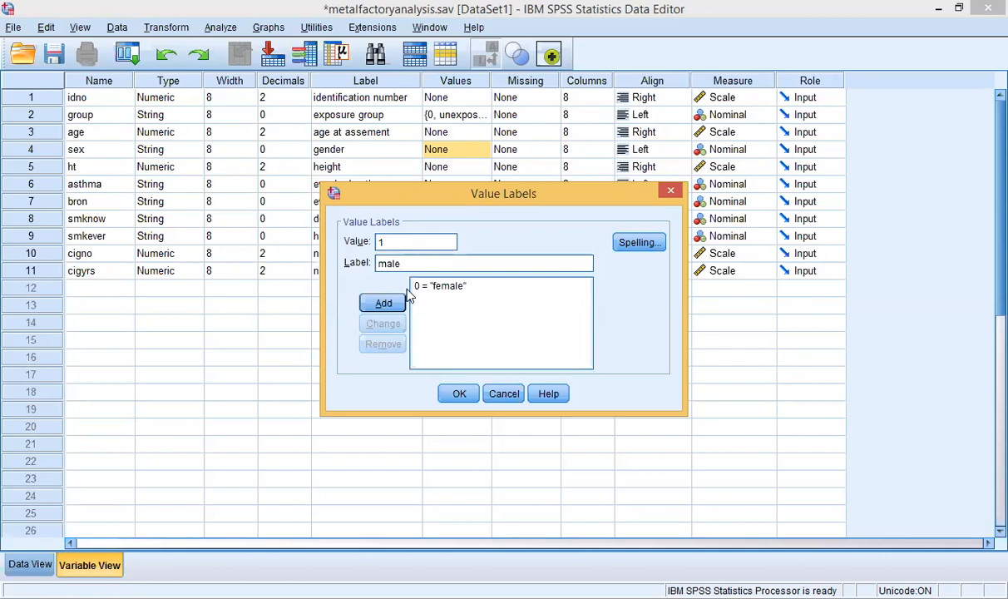
pyautogui.click(395, 306)
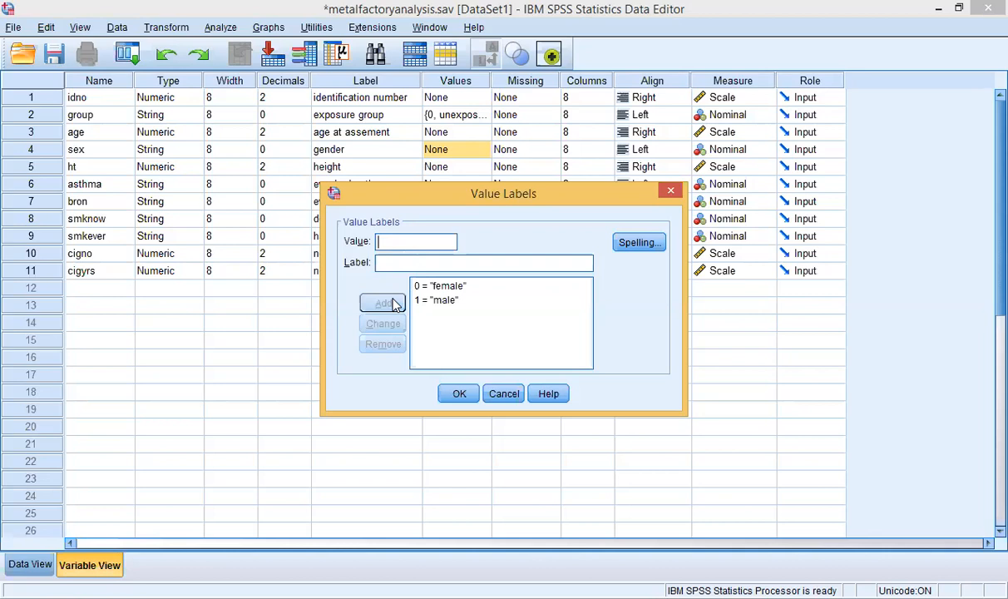
pyautogui.click(460, 396)
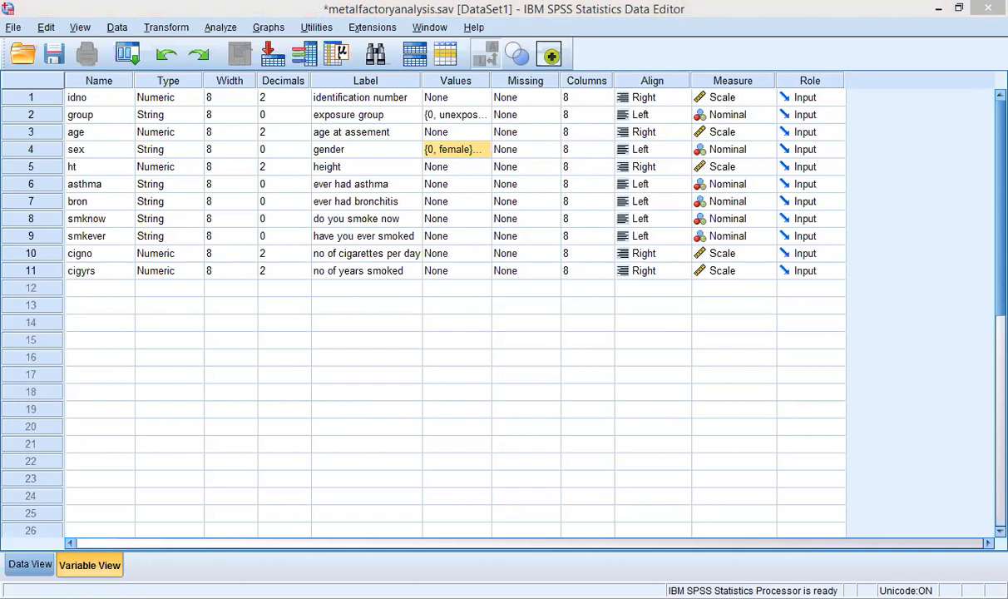
# Step: Open asthma's Value Labels and add 0 = 'No' and 1 = 'yes'
pyautogui.click(112, 185)
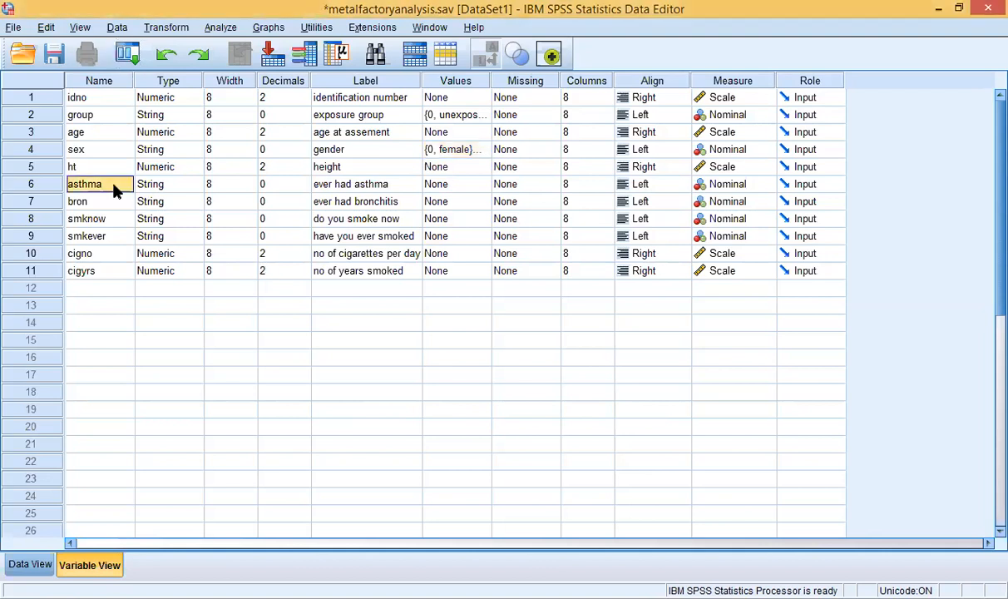
pyautogui.click(439, 186)
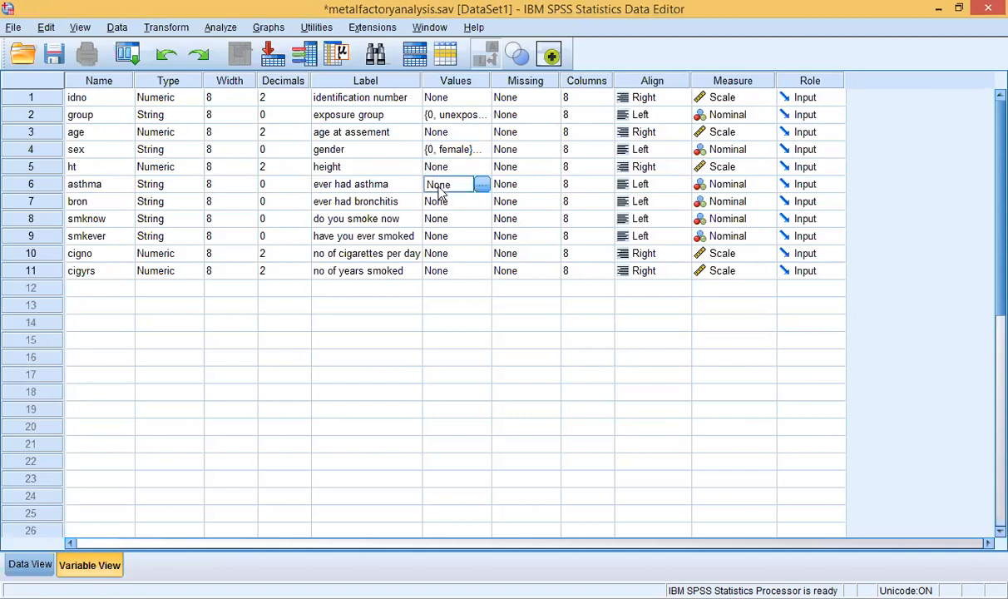
pyautogui.click(482, 185)
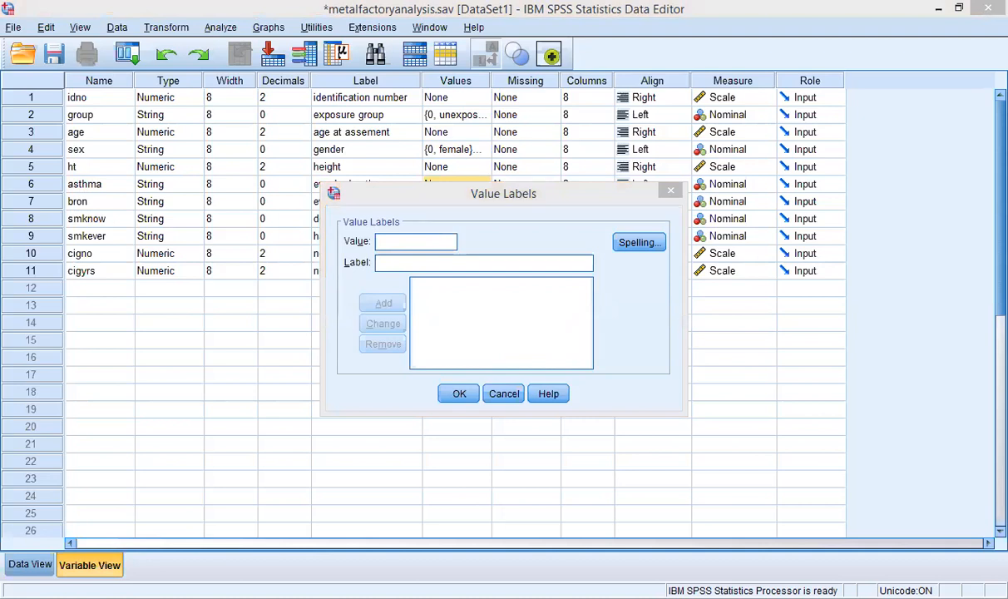
pyautogui.click(387, 258)
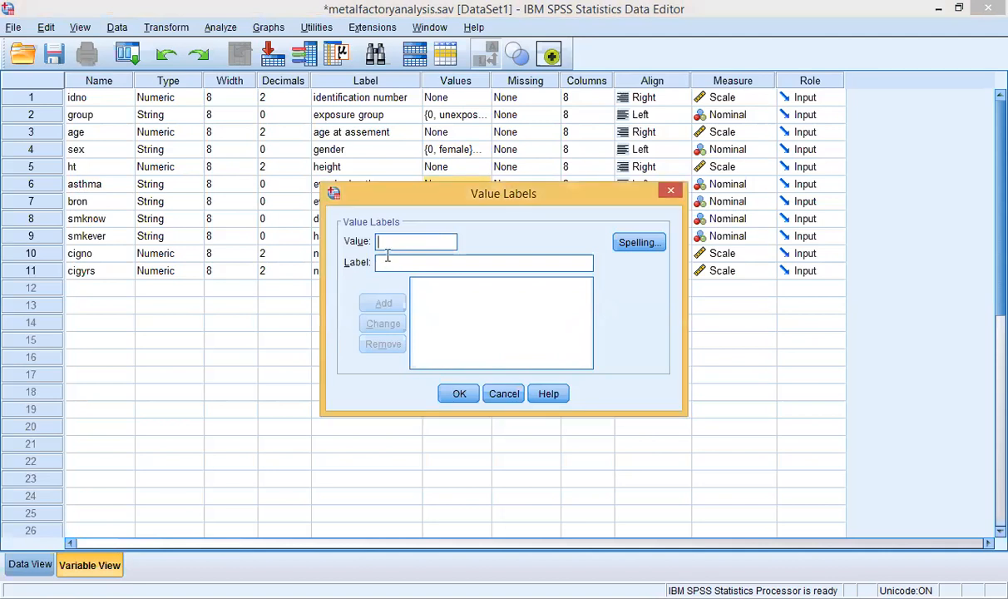
pyautogui.write('0')
pyautogui.click(387, 264)
pyautogui.write('No')
pyautogui.click(384, 304)
pyautogui.write('1')
pyautogui.click(406, 265)
pyautogui.write('yes')
pyautogui.click(383, 306)
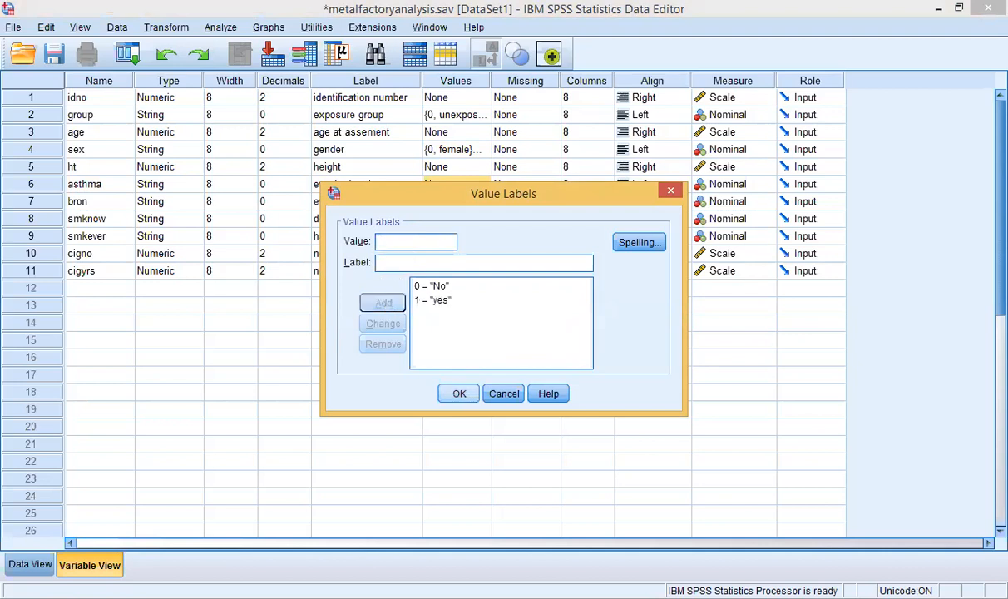
pyautogui.click(459, 394)
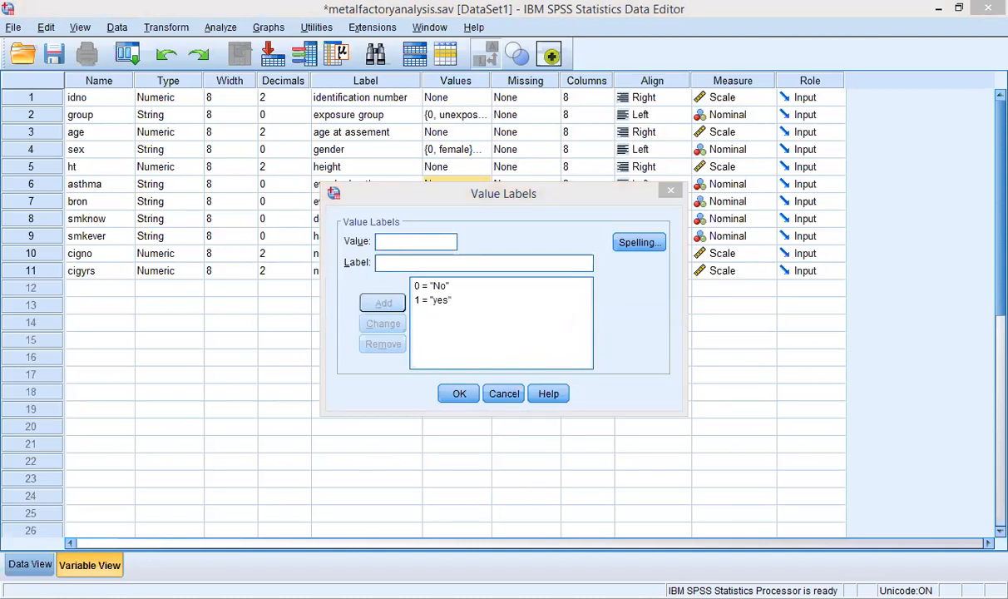
# Step: Add 2 = 'dont know', confirm asthma's labels, and select the bron Values cell
pyautogui.click(414, 242)
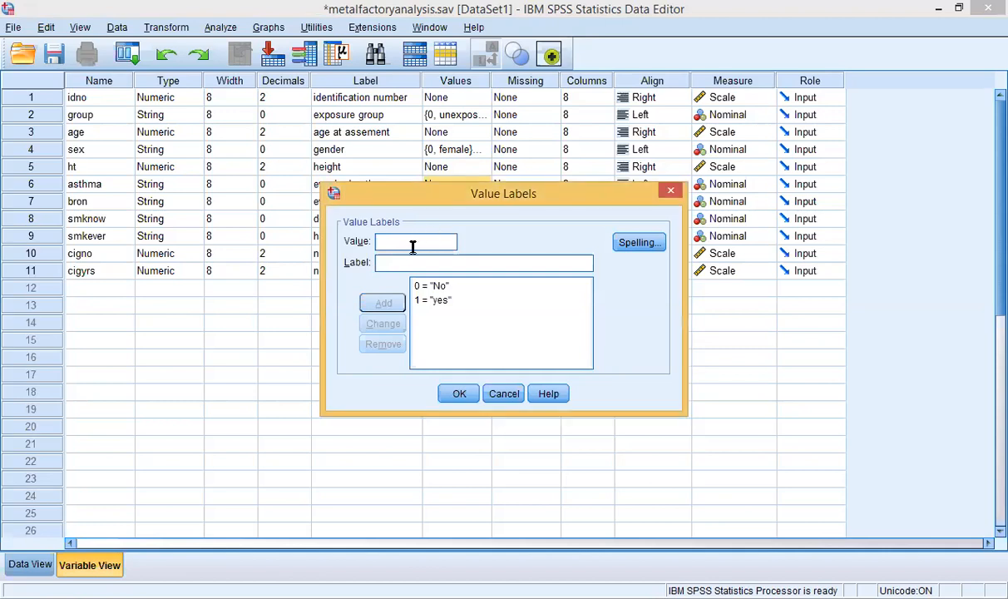
pyautogui.write('2')
pyautogui.write('dot')
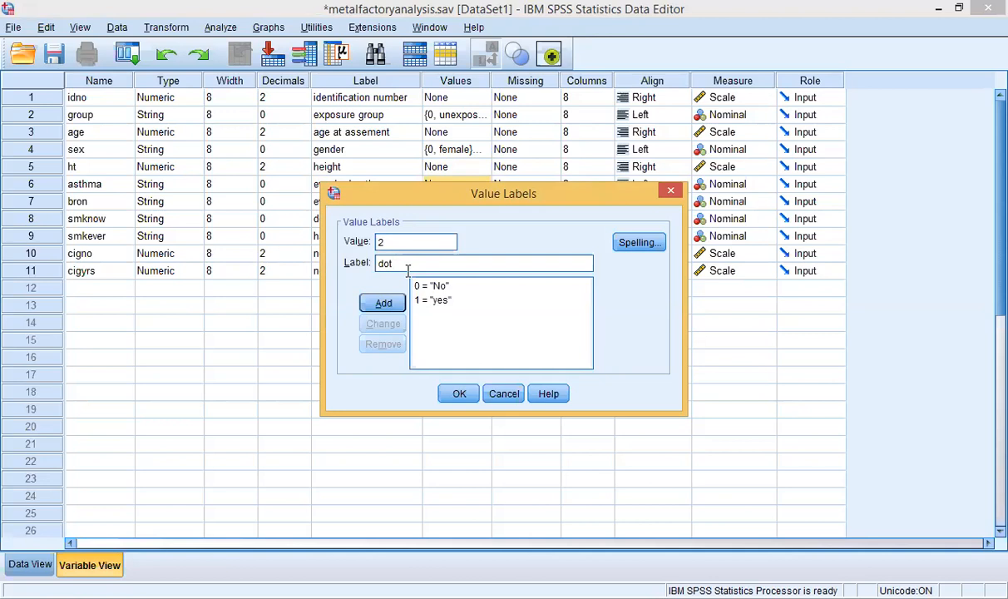
pyautogui.press('BackSpace')
pyautogui.write('nt know')
pyautogui.click(389, 305)
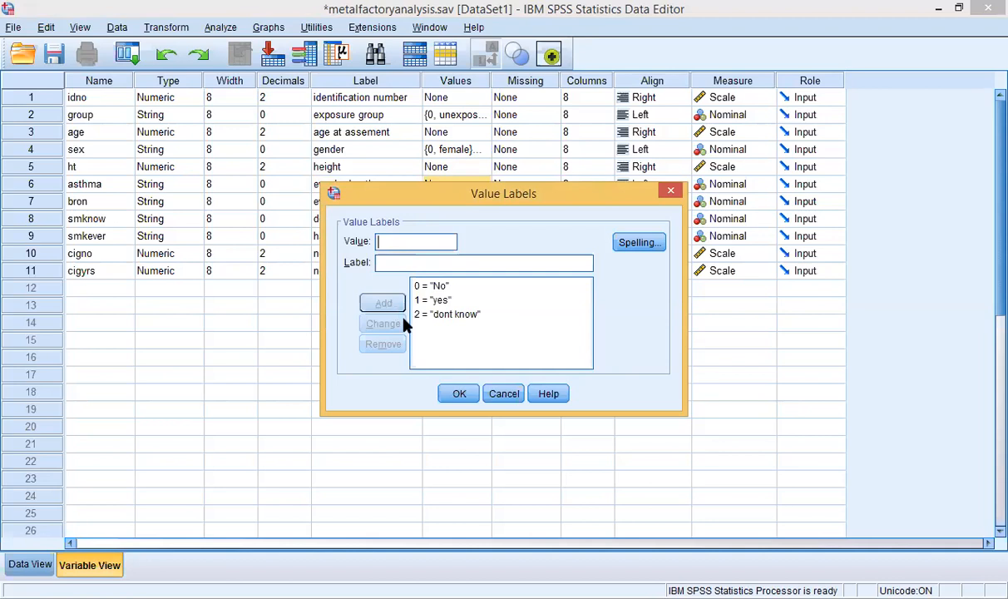
pyautogui.click(457, 394)
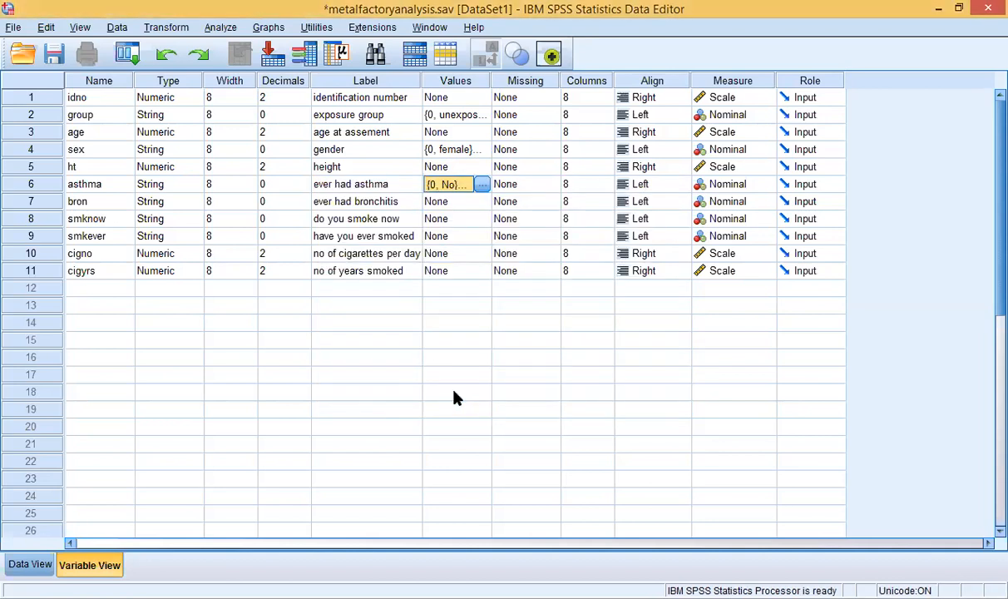
pyautogui.click(427, 206)
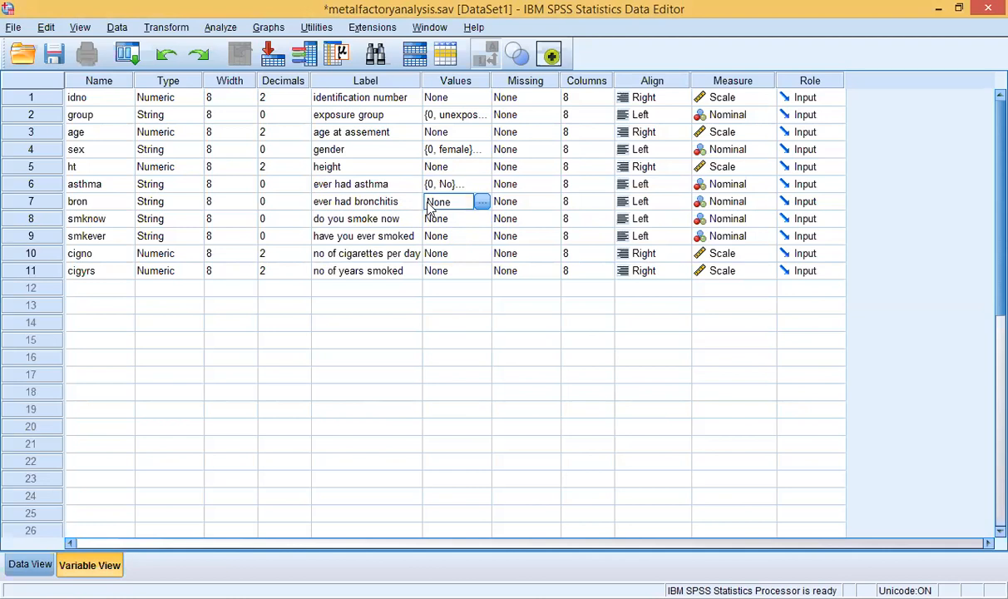
# Step: Open bron's Value Labels and add 0 = 'no' and 1 = 'yes'
pyautogui.click(482, 203)
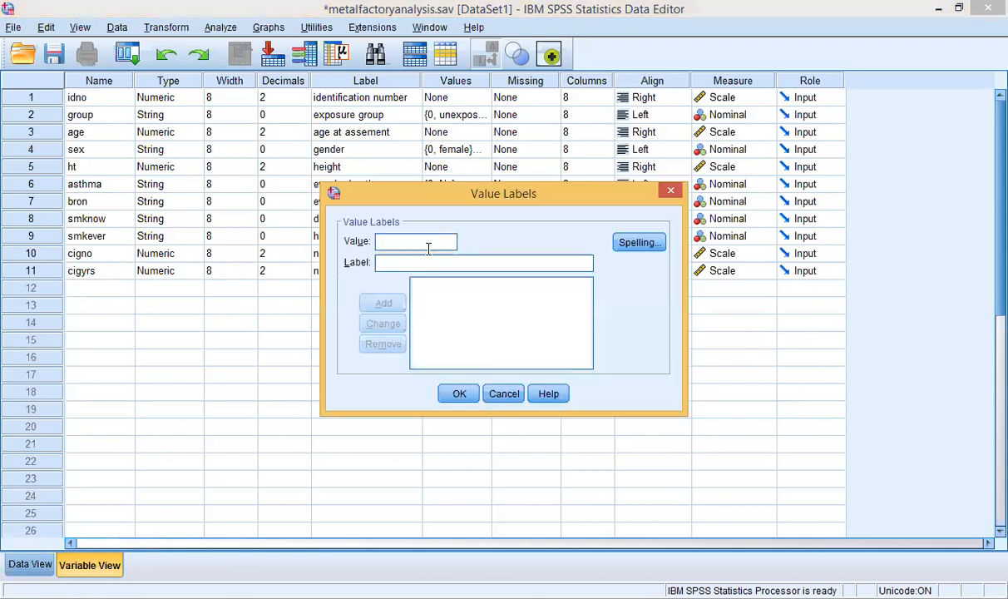
pyautogui.write('0')
pyautogui.click(417, 265)
pyautogui.write('no')
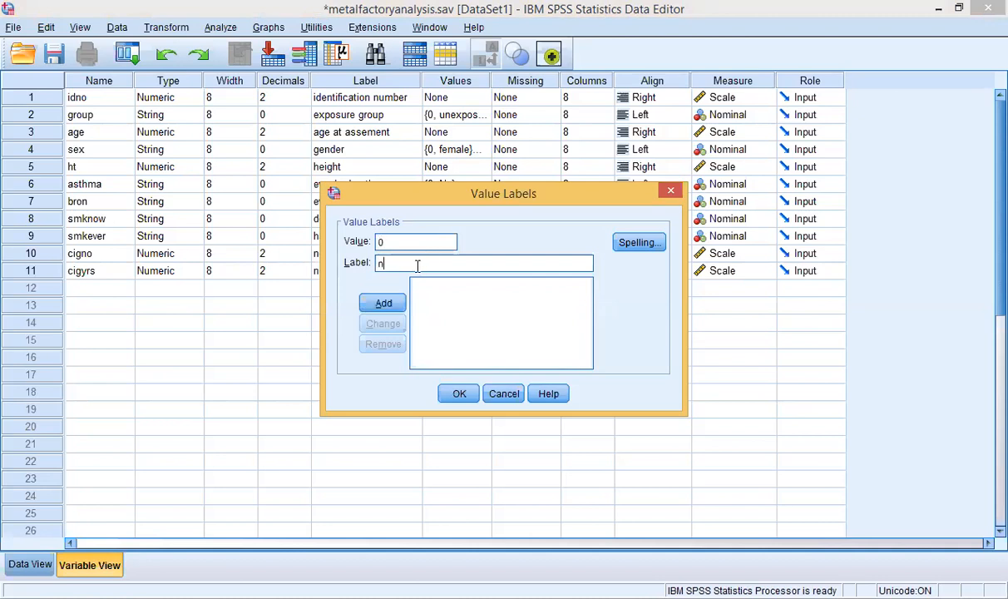
pyautogui.click(390, 304)
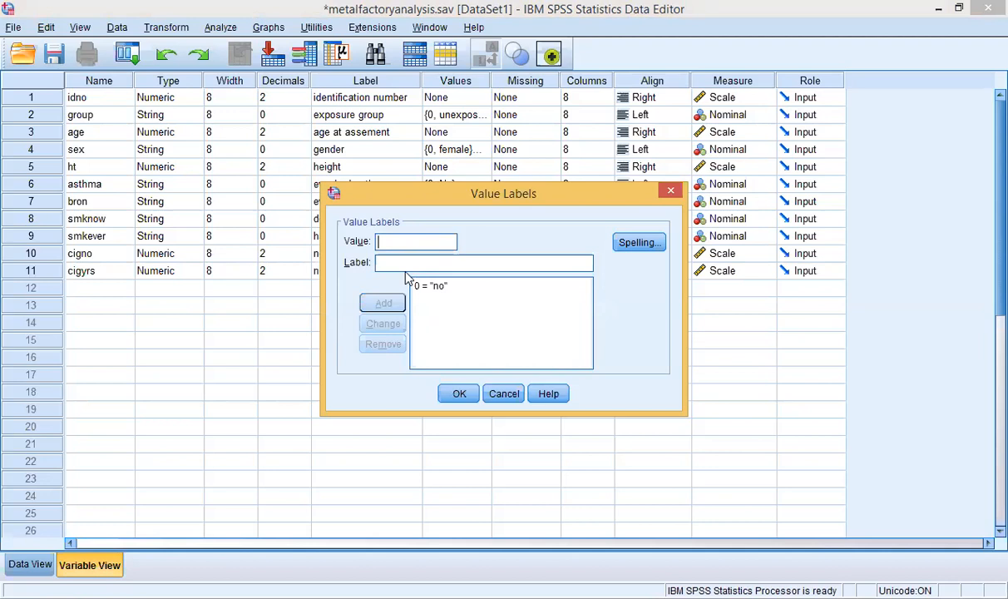
pyautogui.write('2')
pyautogui.press('BackSpace')
pyautogui.write('1')
pyautogui.click(411, 264)
pyautogui.write('y')
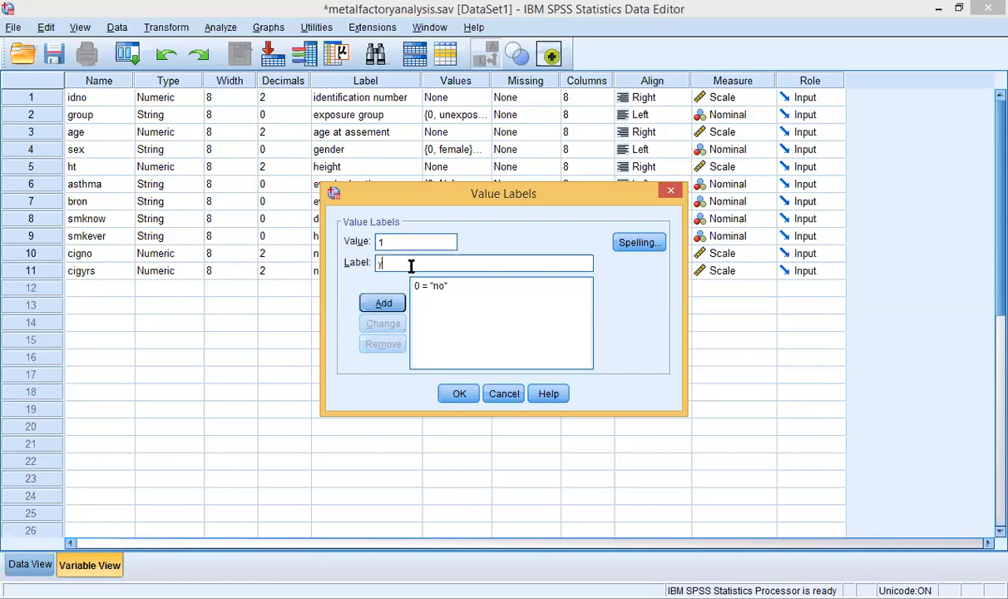
pyautogui.write('es')
pyautogui.click(397, 301)
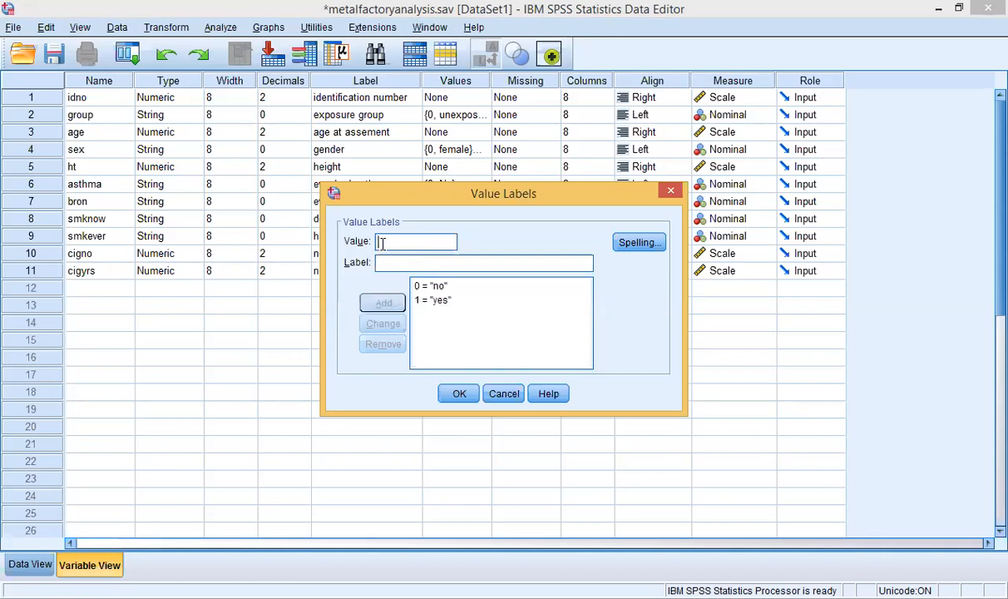
# Step: Add 2 = 'dont know', confirm bron's labels, and select the smknow Values cell
pyautogui.write('2')
pyautogui.click(387, 262)
pyautogui.write('dont know')
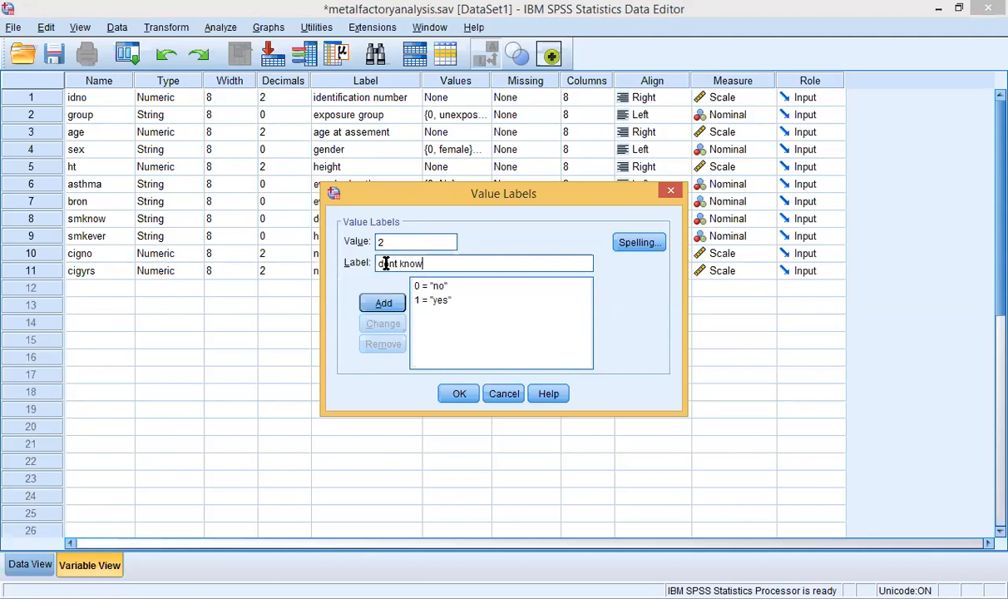
pyautogui.click(384, 303)
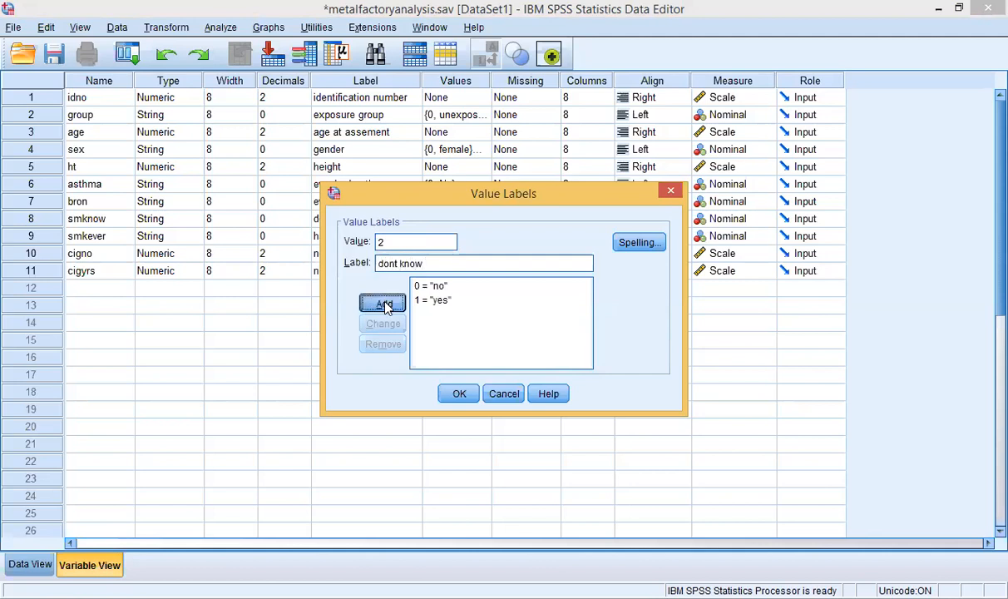
pyautogui.click(459, 394)
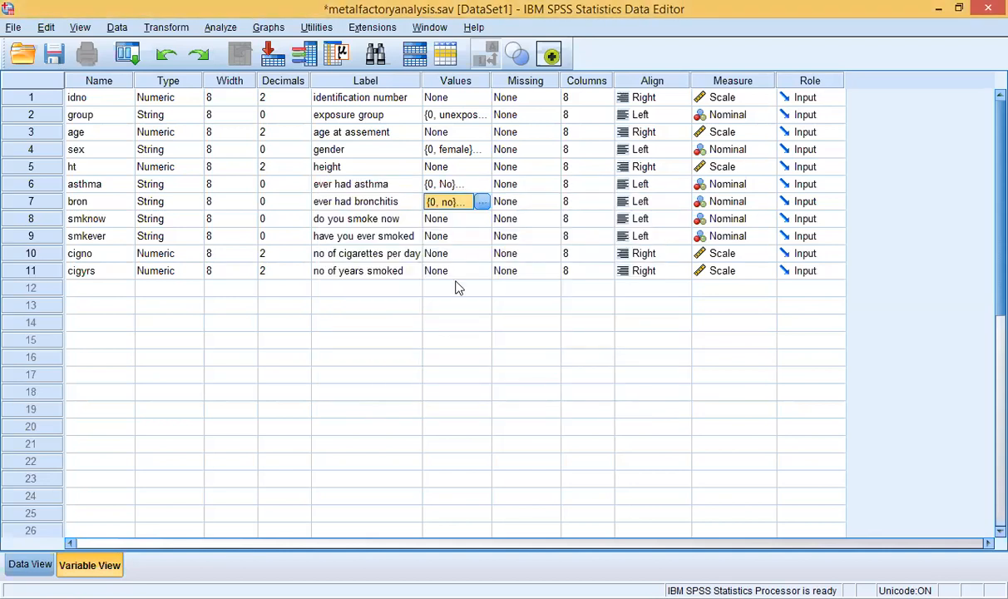
pyautogui.click(424, 215)
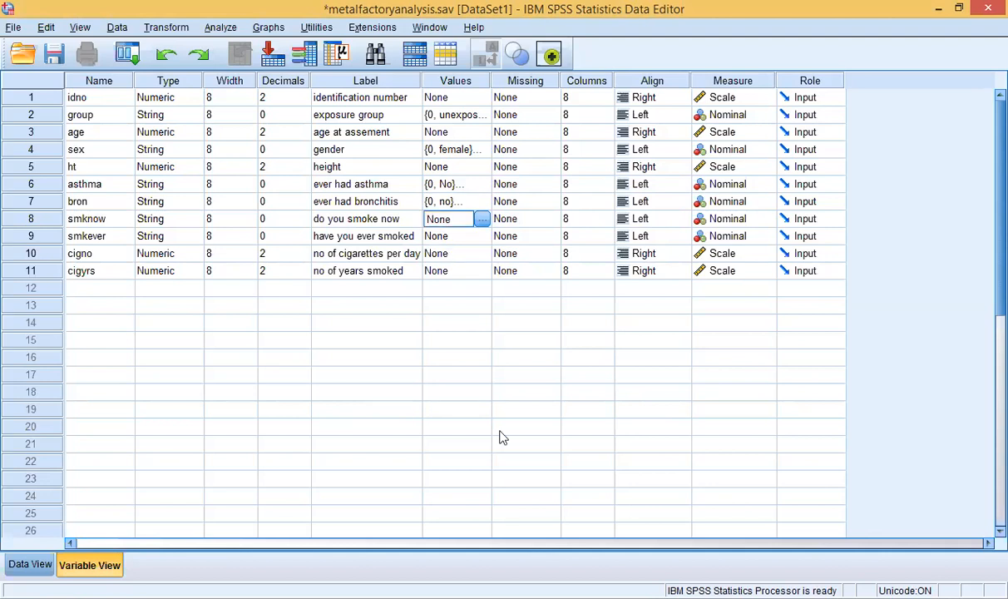
# Step: Open smknow's Value Labels and add 0 = 'no', correcting the mistyped value and label
pyautogui.click(482, 220)
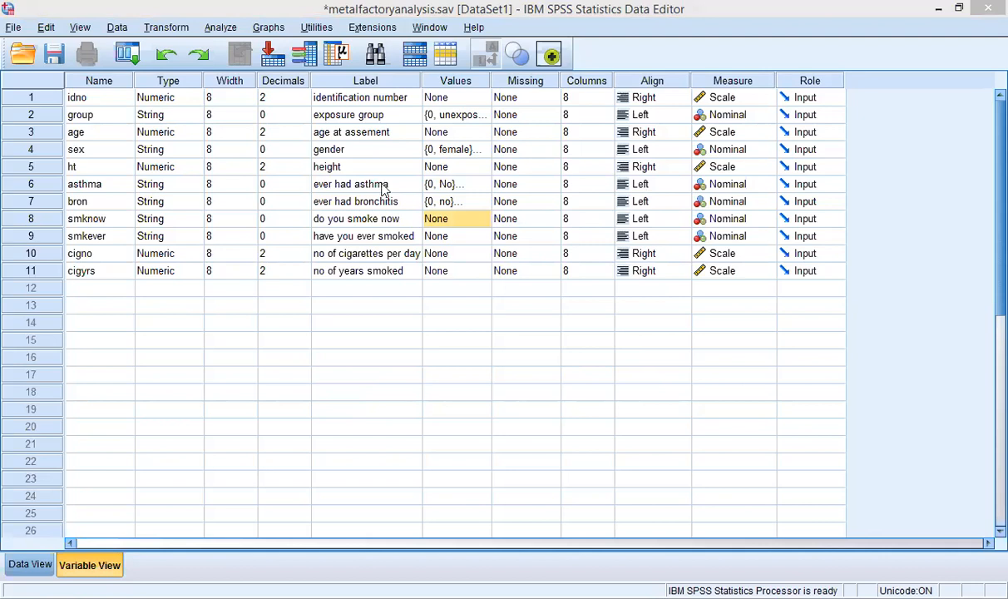
pyautogui.click(426, 223)
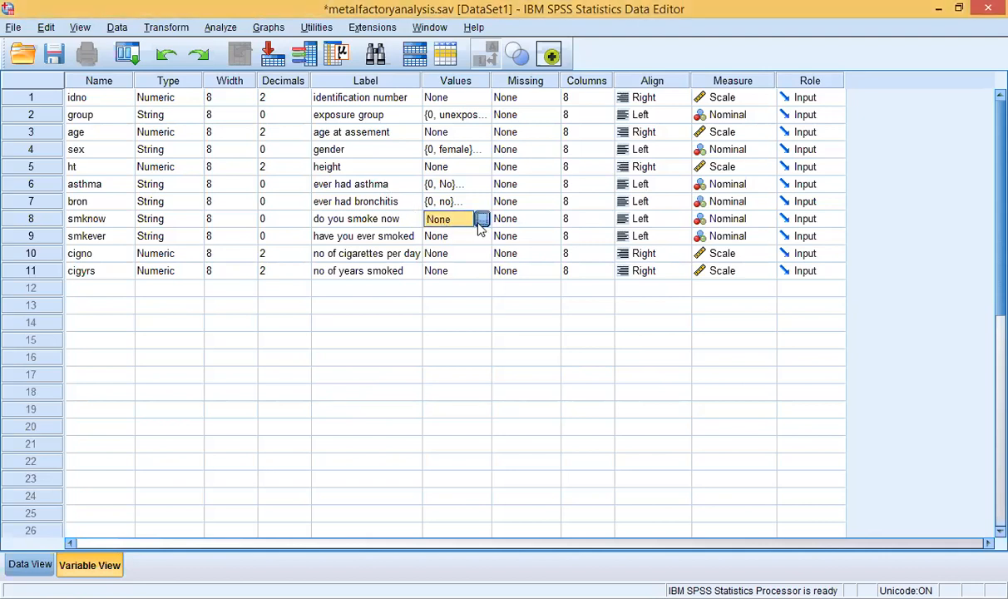
pyautogui.click(481, 220)
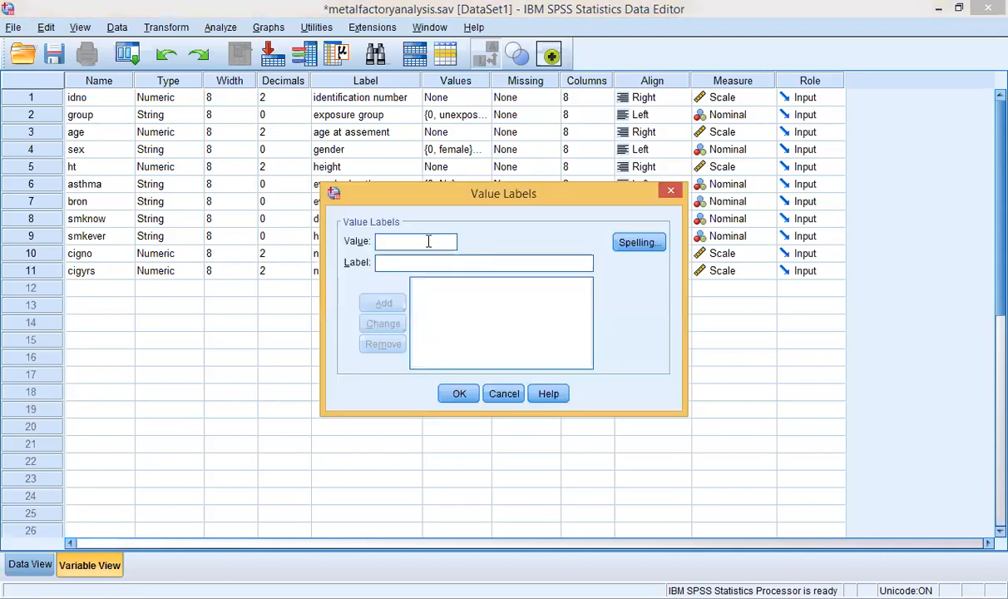
pyautogui.write('1')
pyautogui.click(415, 265)
pyautogui.click(410, 248)
pyautogui.press('BackSpace')
pyautogui.write('0')
pyautogui.click(409, 262)
pyautogui.write('yes')
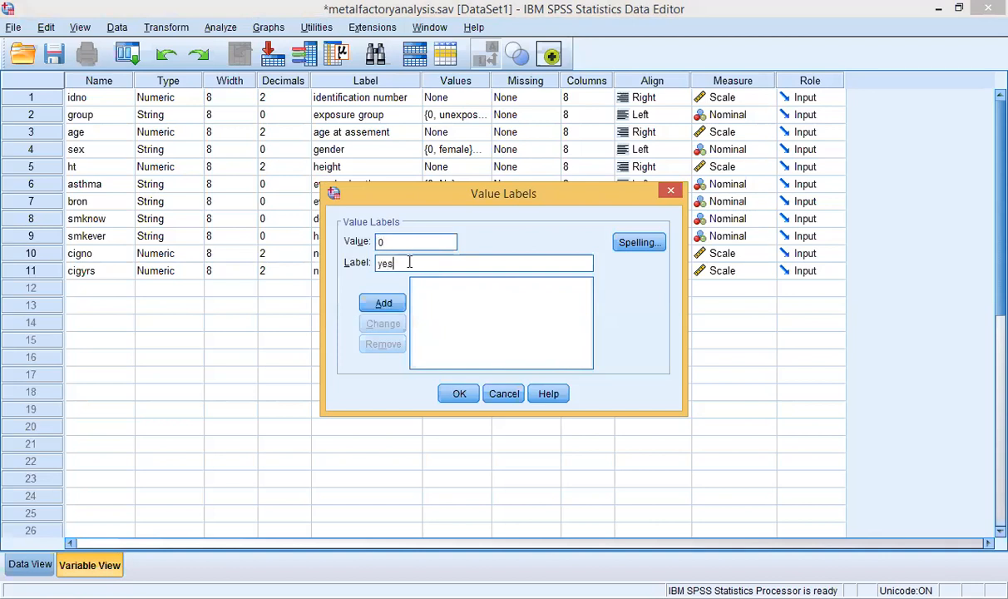
pyautogui.press('BackSpace')
pyautogui.press('BackSpace')
pyautogui.press('BackSpace')
pyautogui.write('no')
pyautogui.click(385, 305)
# Step: Add 1 = 'yes', confirm smknow's labels, and select the smkever Values cell
pyautogui.write('1')
pyautogui.click(390, 260)
pyautogui.write('yes')
pyautogui.click(385, 304)
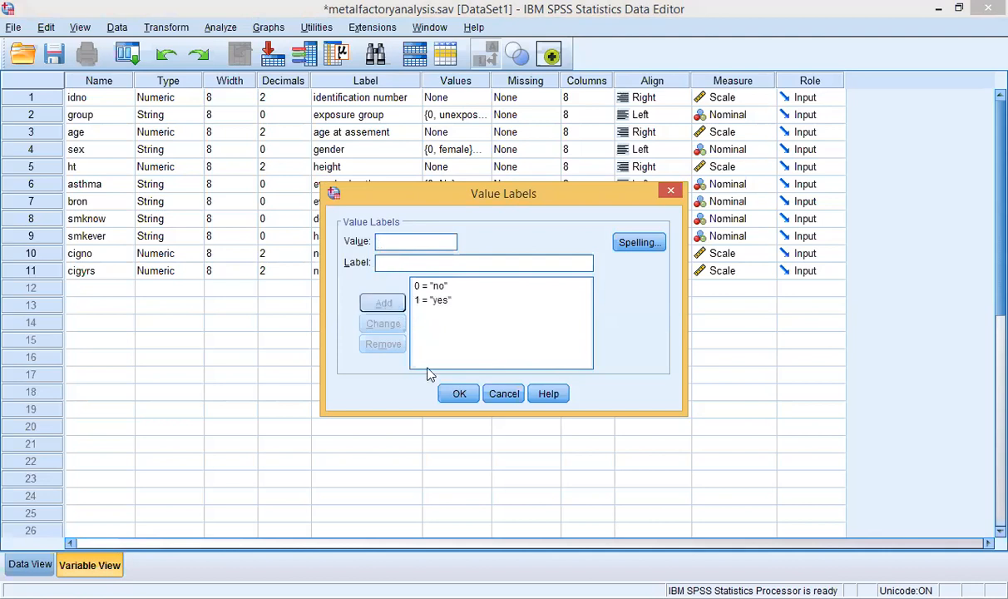
pyautogui.click(461, 395)
pyautogui.click(438, 239)
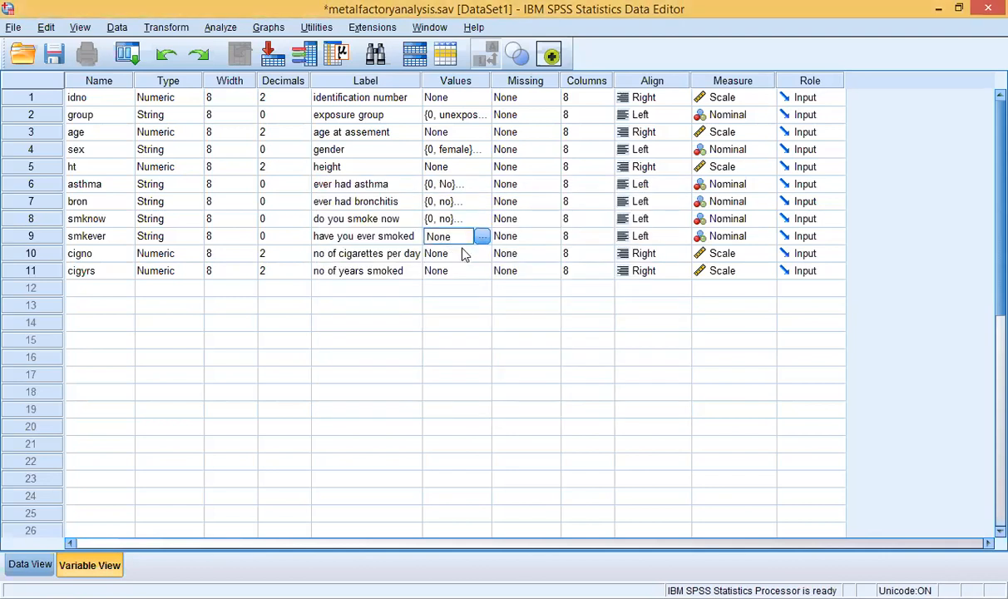
# Step: Open smkever's Value Labels and add 0 = 'no' and 1 = 'yes'
pyautogui.click(482, 237)
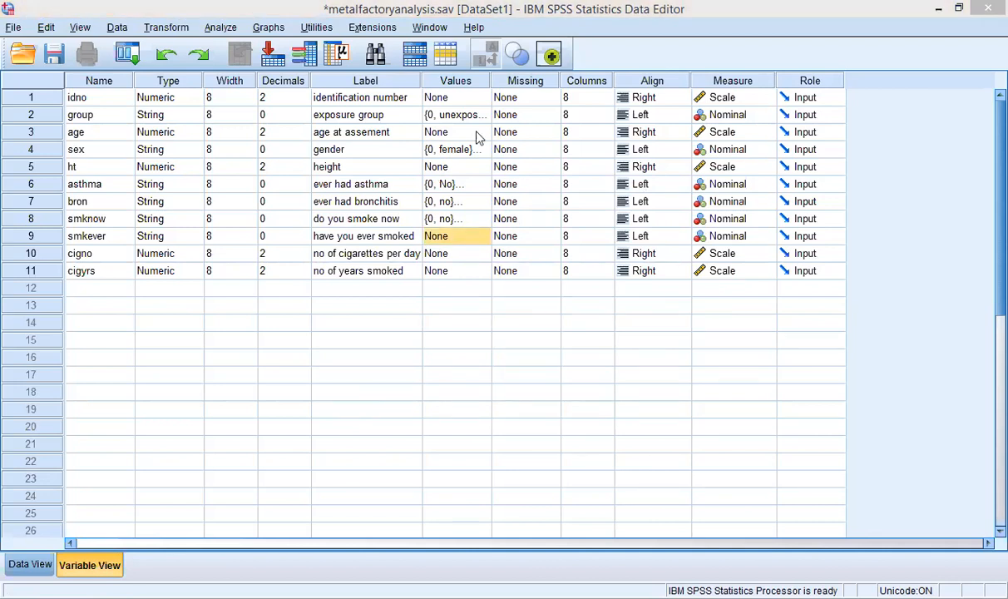
pyautogui.click(450, 238)
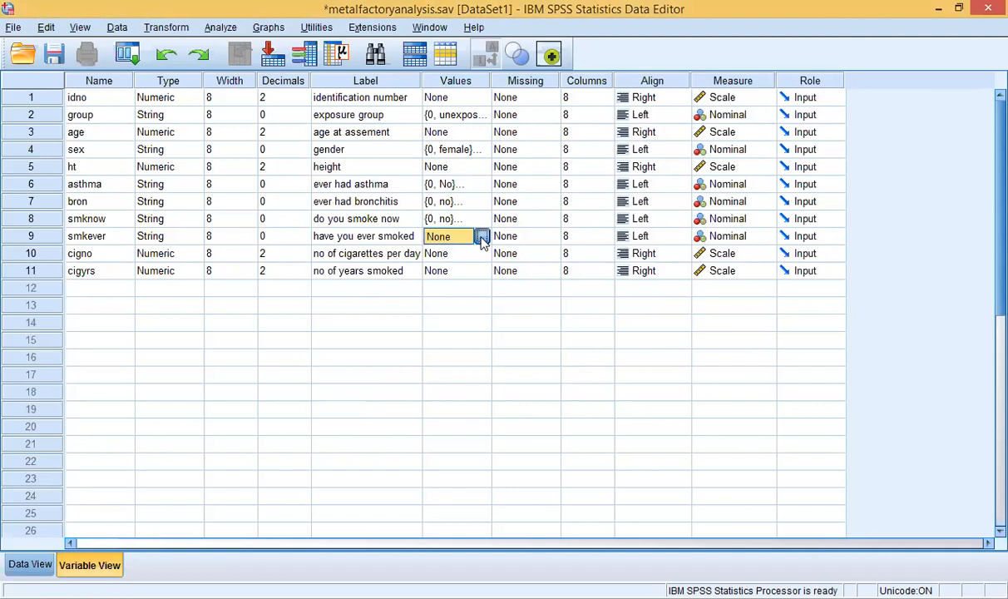
pyautogui.click(483, 238)
pyautogui.write('0')
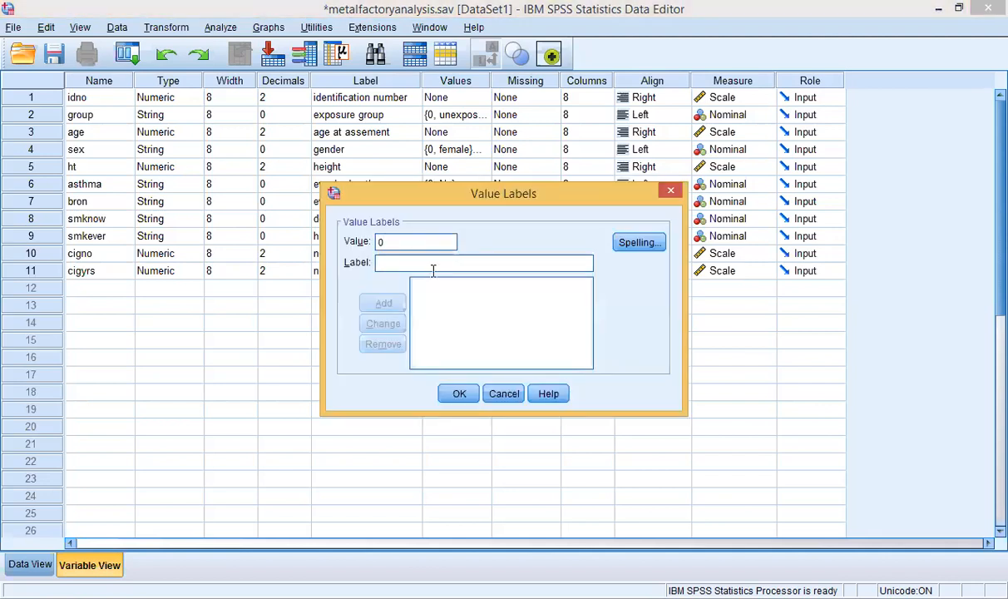
pyautogui.click(420, 263)
pyautogui.write('no')
pyautogui.click(401, 304)
pyautogui.write('1')
pyautogui.click(385, 262)
pyautogui.write('yes')
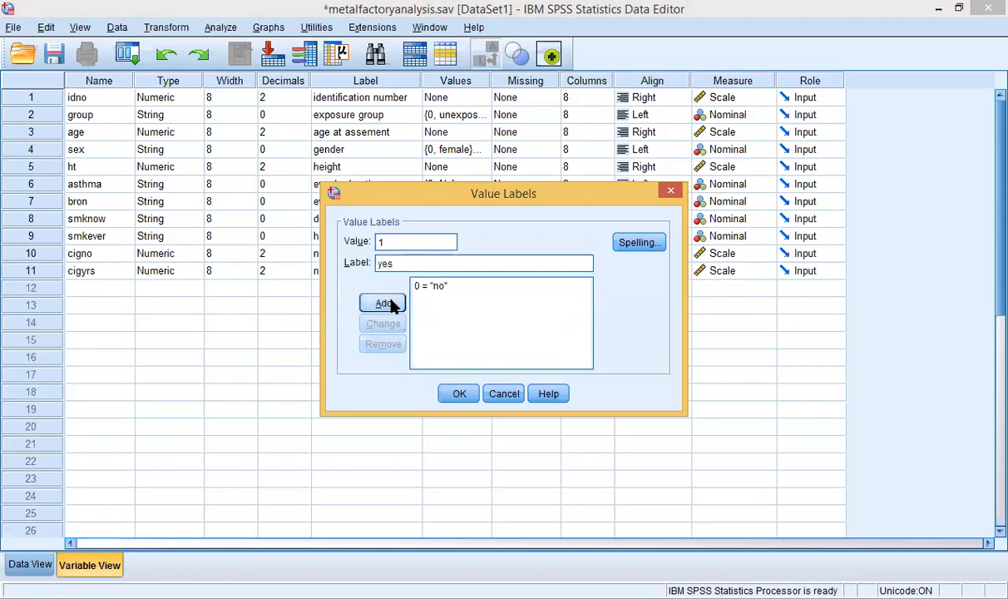
pyautogui.click(389, 300)
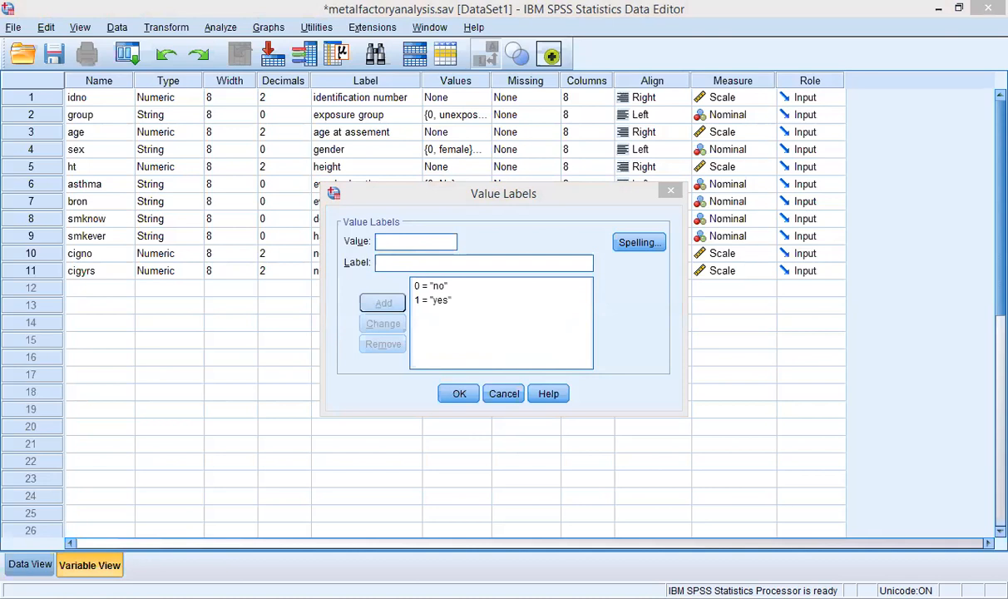
# Step: Remove the 1 = 'yes' label and add 1 = 'ex smoker' instead
pyautogui.click(529, 377)
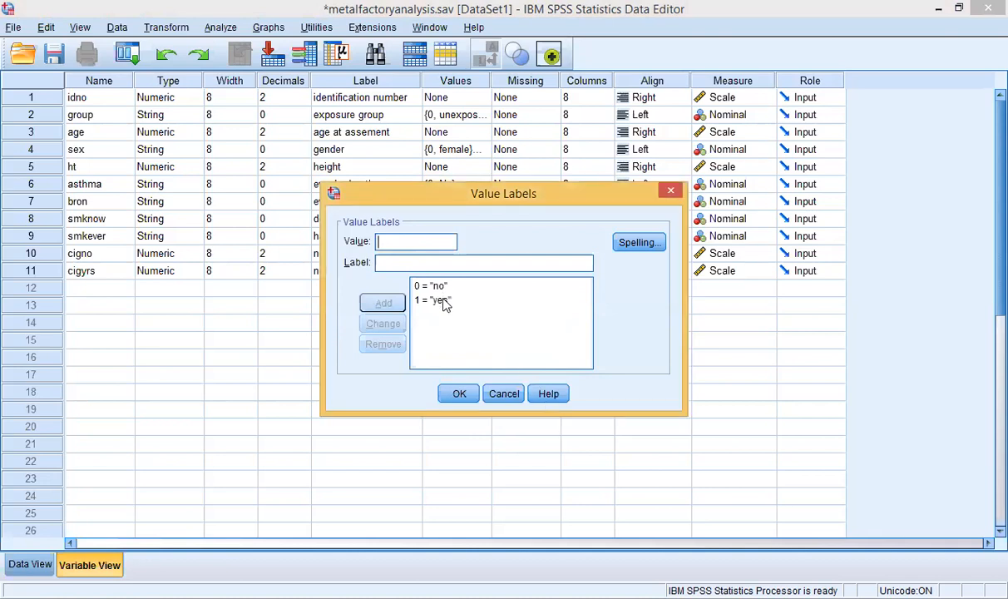
pyautogui.click(443, 303)
pyautogui.click(391, 343)
pyautogui.click(515, 597)
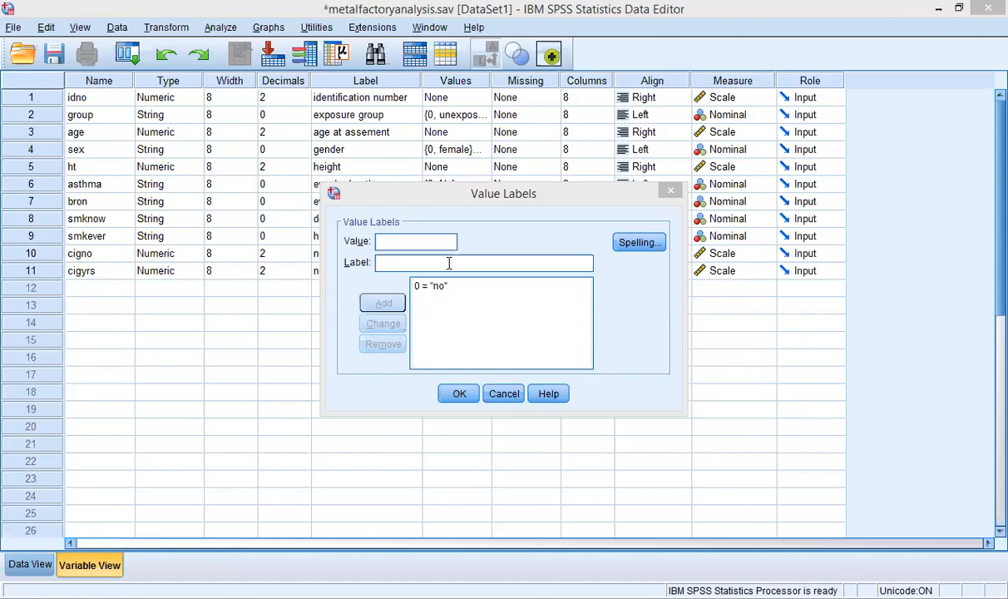
pyautogui.click(424, 252)
pyautogui.write('1')
pyautogui.click(424, 269)
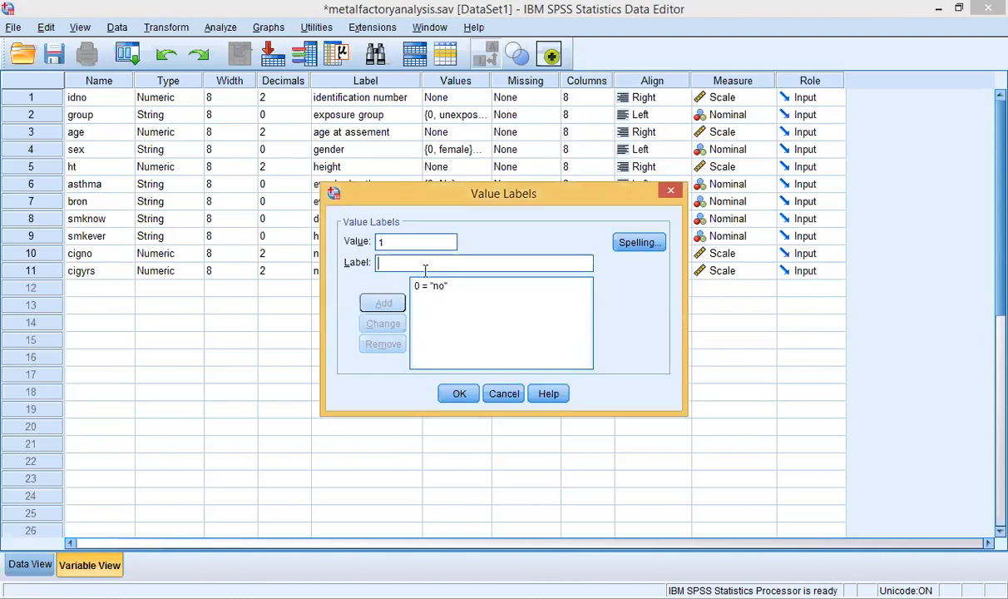
pyautogui.write('es')
pyautogui.press('BackSpace')
pyautogui.press('BackSpace')
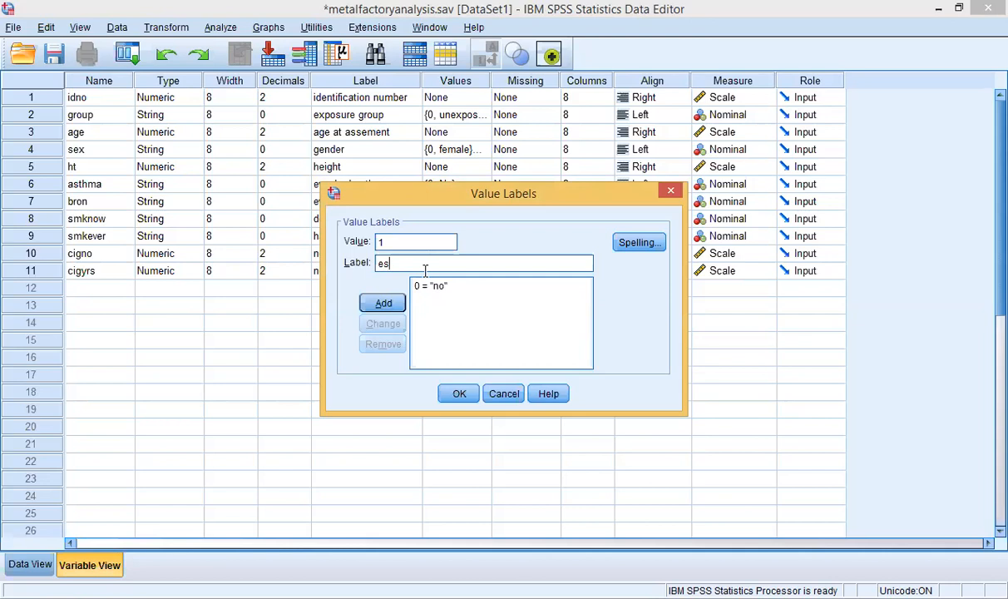
pyautogui.write('x smoker')
pyautogui.click(384, 306)
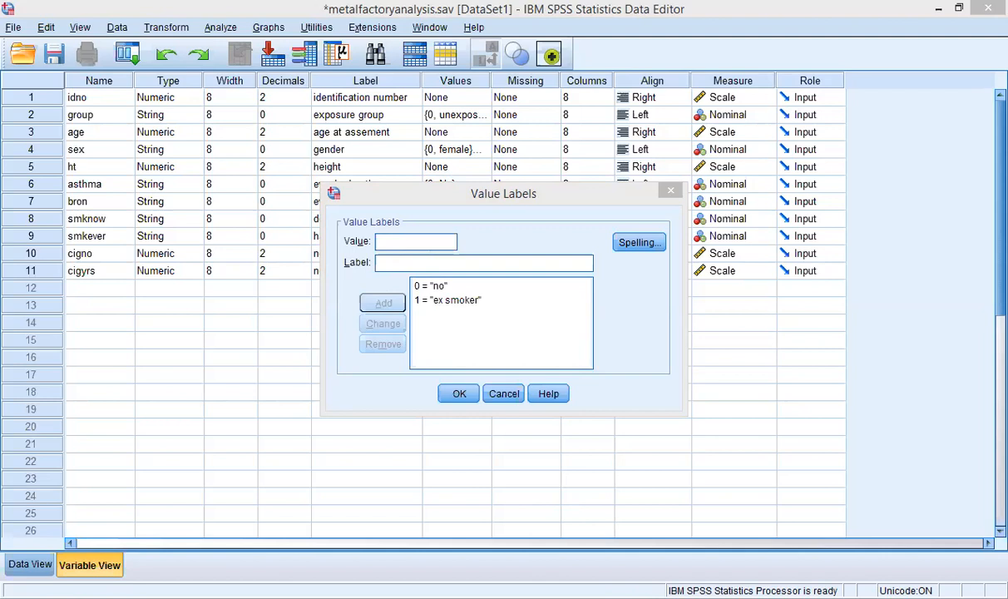
# Step: Add 2 = 'current', confirm smkever's labels, and select cigno's Missing cell
pyautogui.click(420, 253)
pyautogui.write('2')
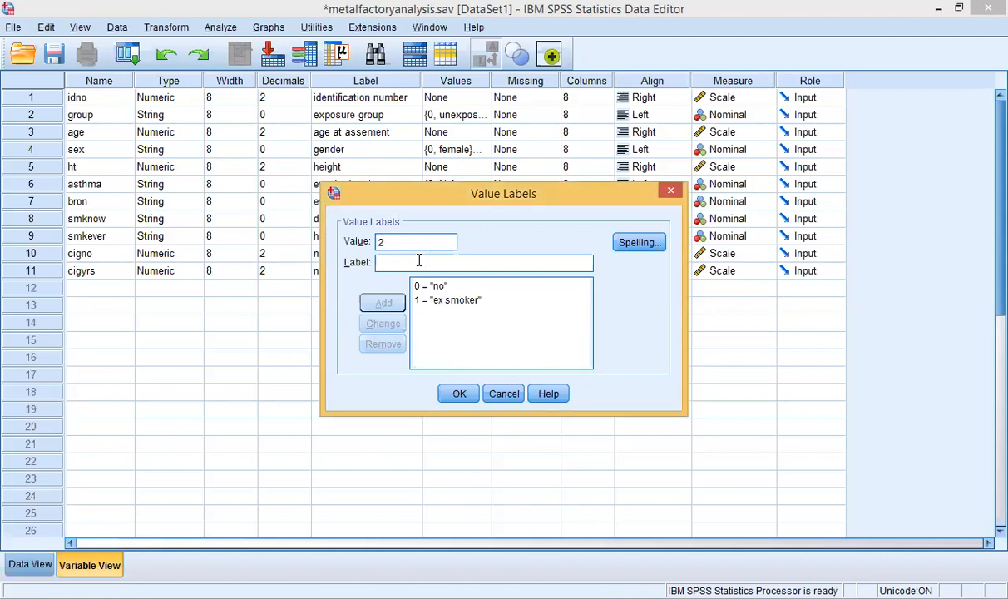
pyautogui.click(419, 261)
pyautogui.write('cu')
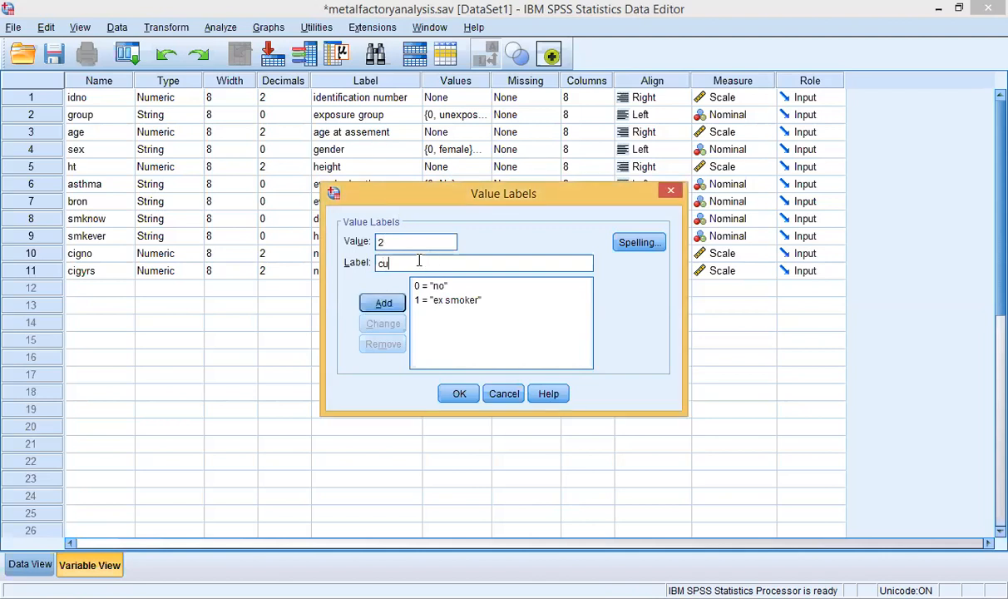
pyautogui.write('rrents')
pyautogui.press('BackSpace')
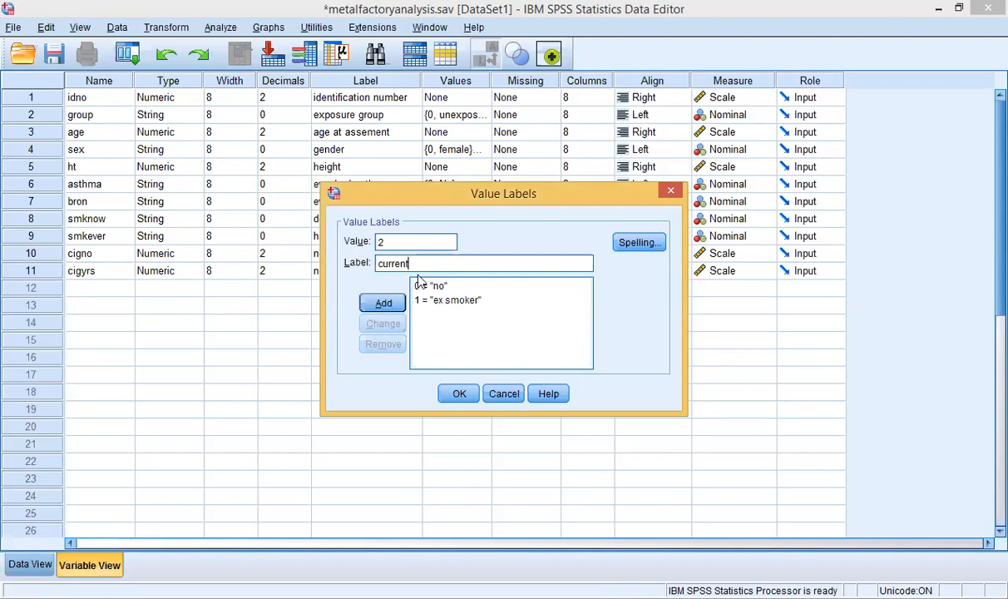
pyautogui.click(384, 303)
pyautogui.click(461, 394)
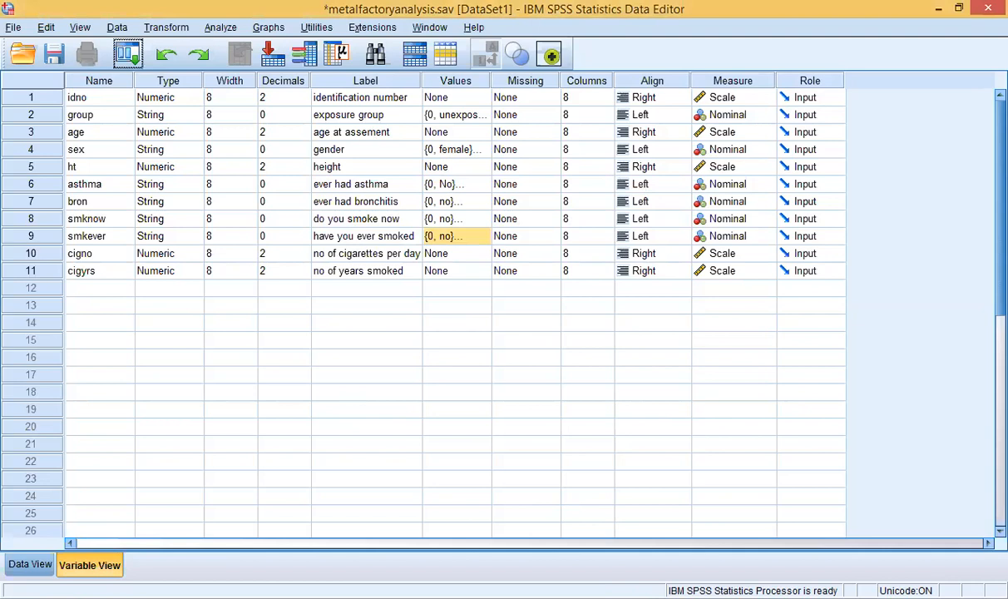
pyautogui.click(528, 254)
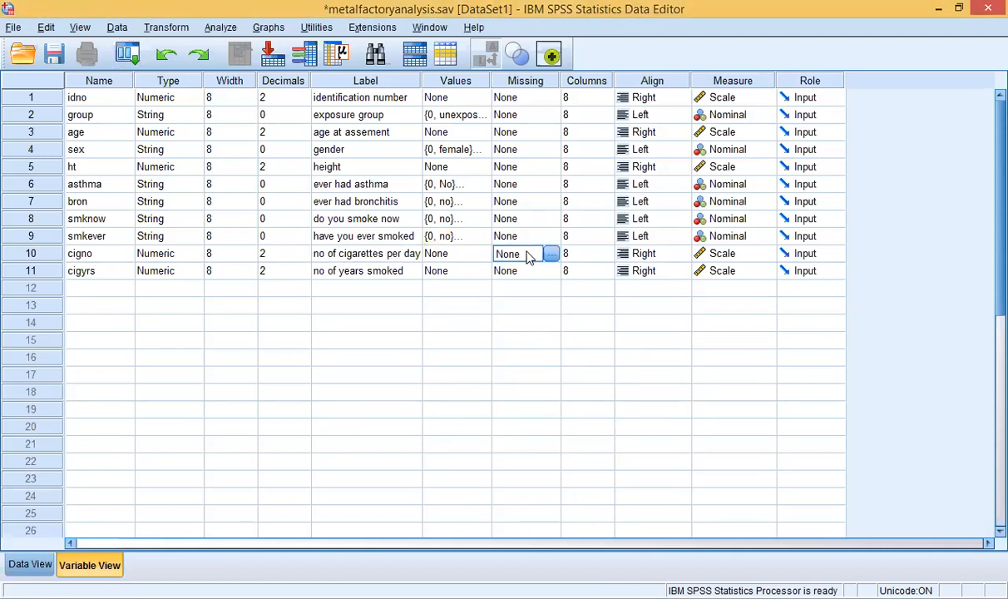
# Step: Set cigno's Missing to discrete missing values with -88 as the code
pyautogui.click(703, 597)
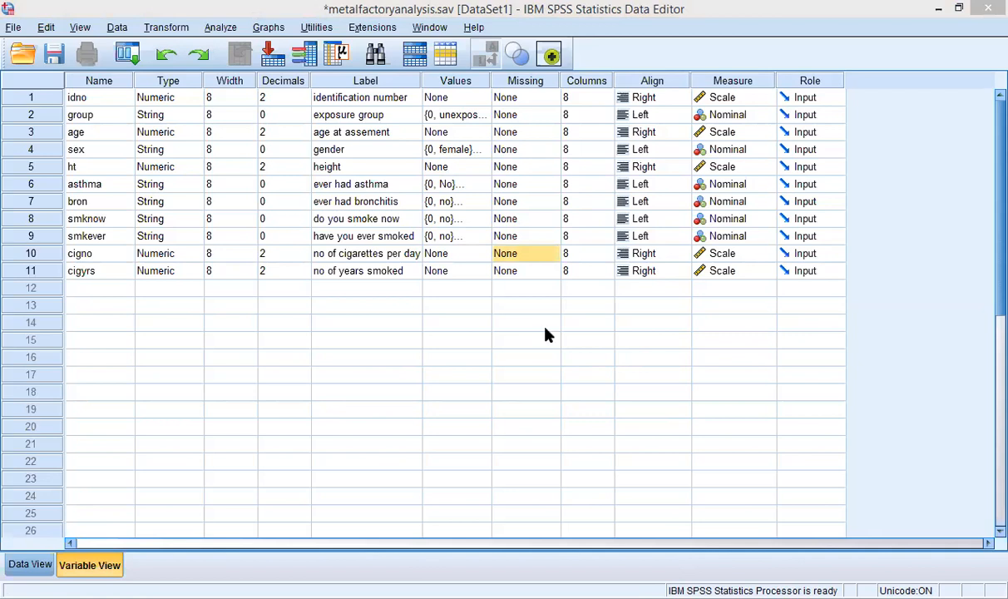
pyautogui.click(522, 254)
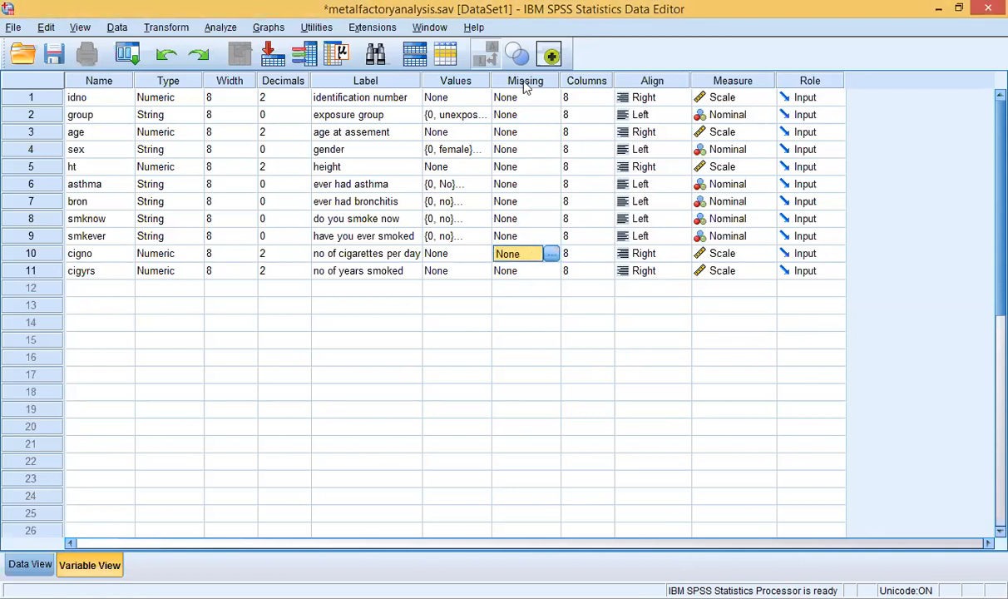
pyautogui.click(551, 254)
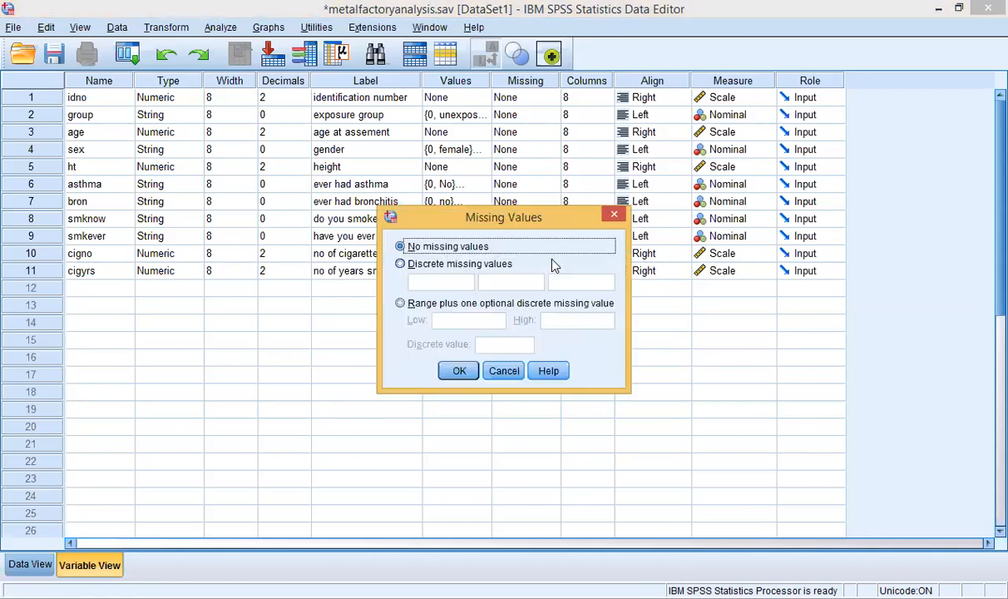
pyautogui.click(431, 264)
pyautogui.click(434, 280)
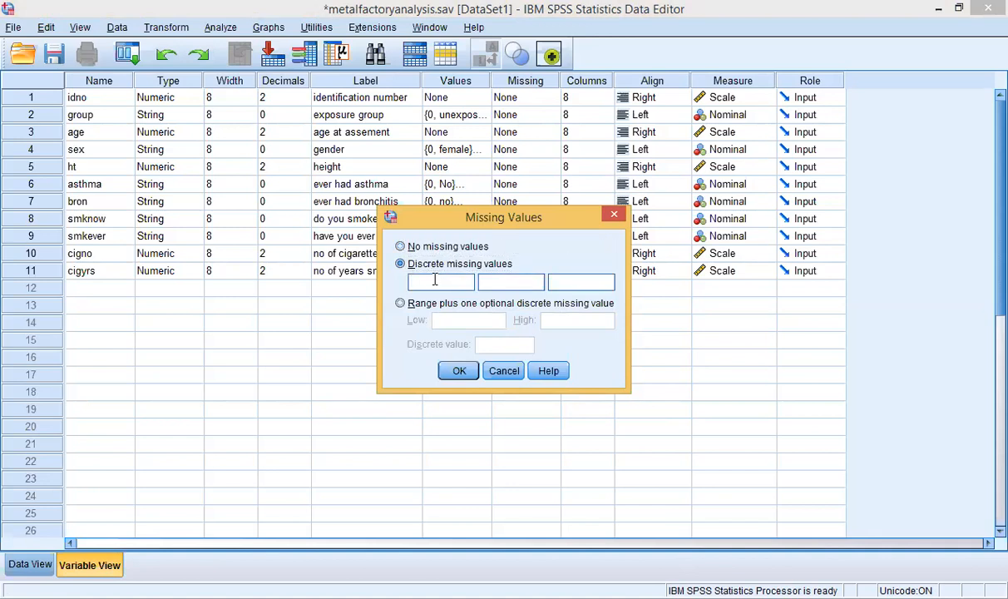
pyautogui.write('-88')
pyautogui.click(456, 374)
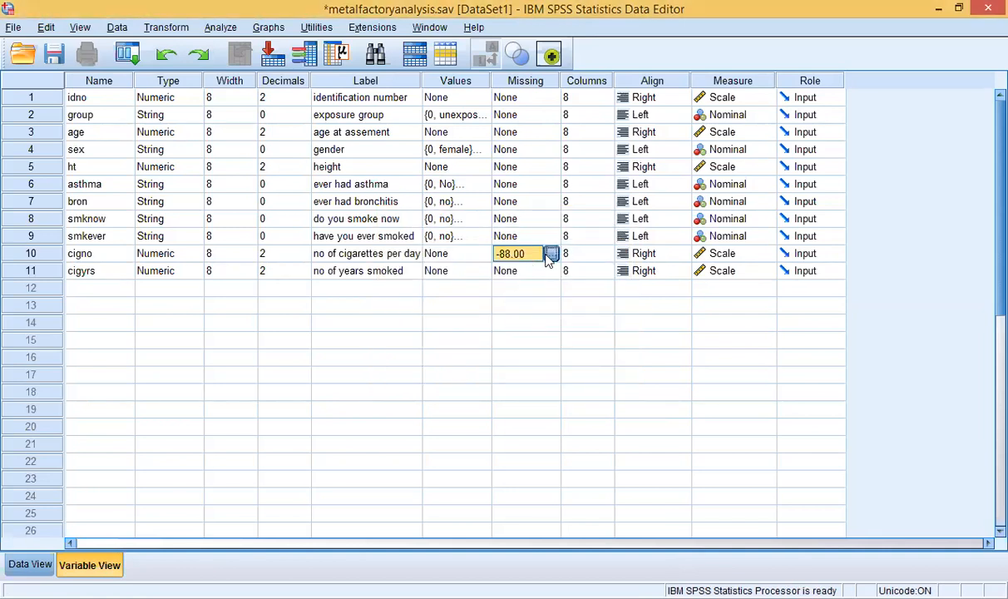
# Step: Remove the duplicate second -88 code so cigno keeps -88 as its only missing value
pyautogui.click(549, 257)
pyautogui.click(529, 281)
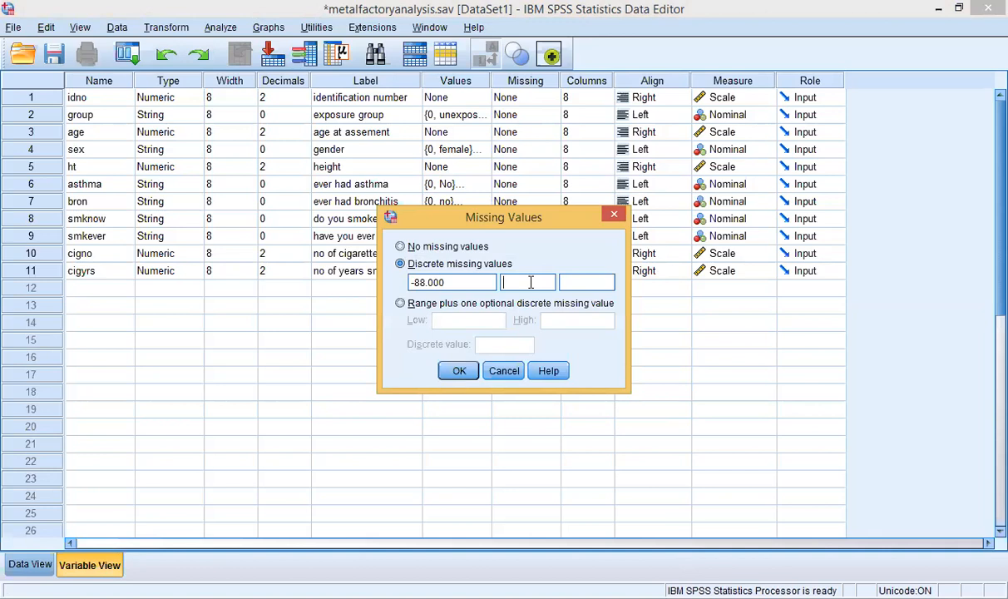
pyautogui.write('-88')
pyautogui.click(456, 370)
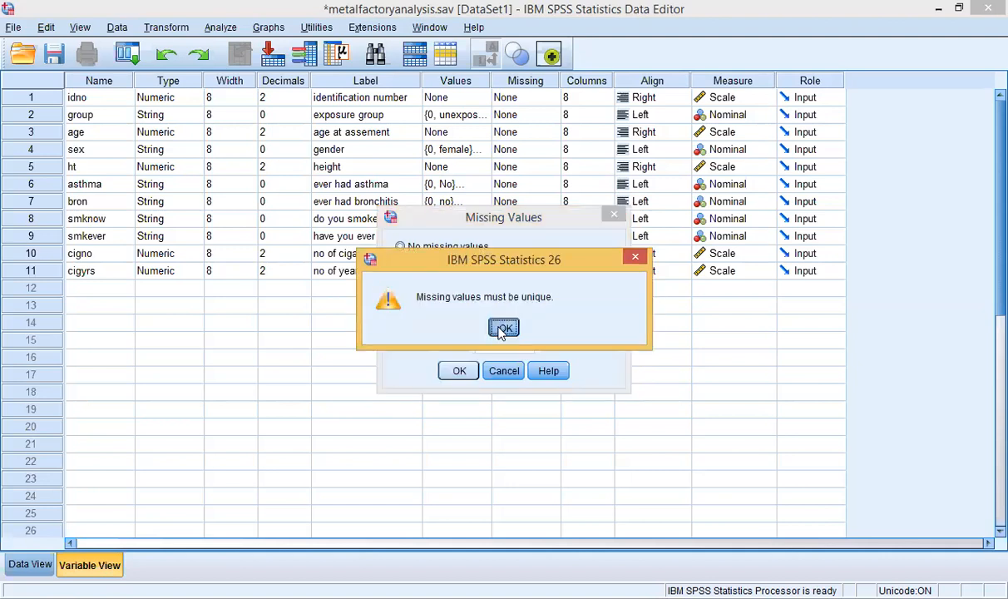
pyautogui.click(502, 328)
pyautogui.click(532, 283)
pyautogui.press('BackSpace')
pyautogui.press('BackSpace')
pyautogui.press('BackSpace')
pyautogui.click(460, 372)
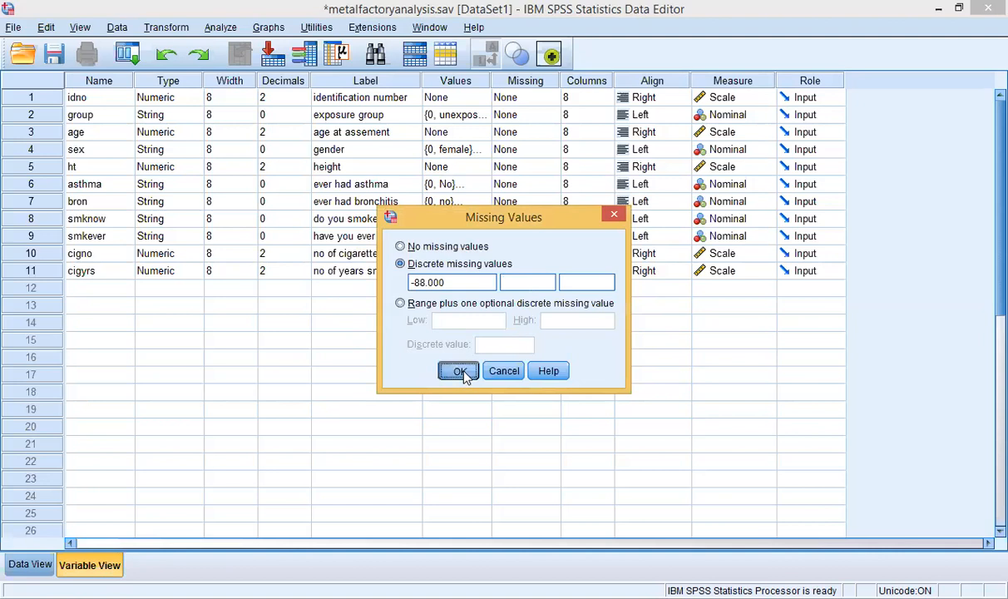
# Step: Give cigyrs a discrete missing value of -88
pyautogui.click(509, 270)
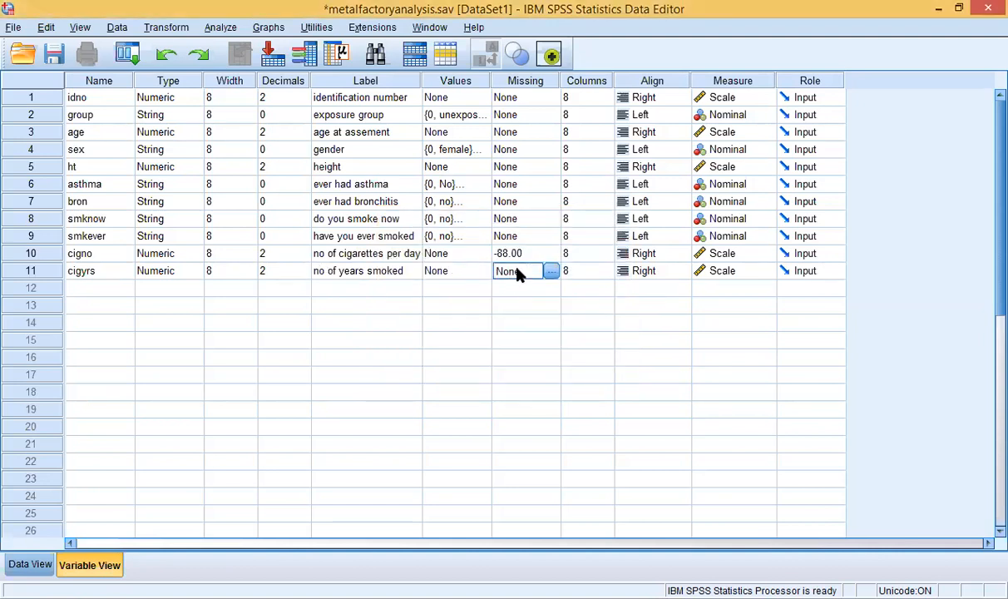
pyautogui.click(551, 271)
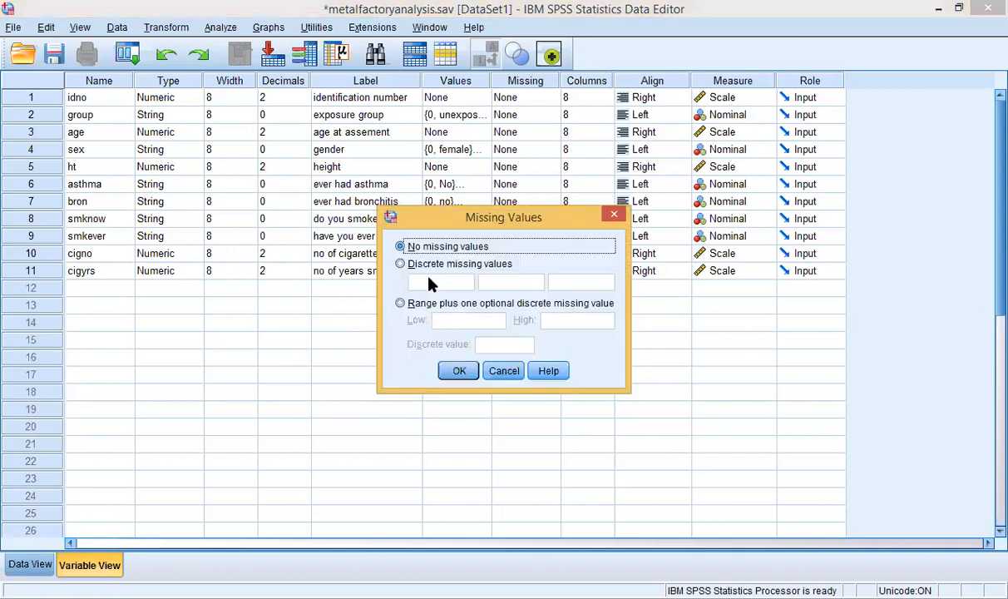
pyautogui.click(418, 266)
pyautogui.click(428, 284)
pyautogui.write('-88')
pyautogui.click(455, 371)
pyautogui.click(523, 357)
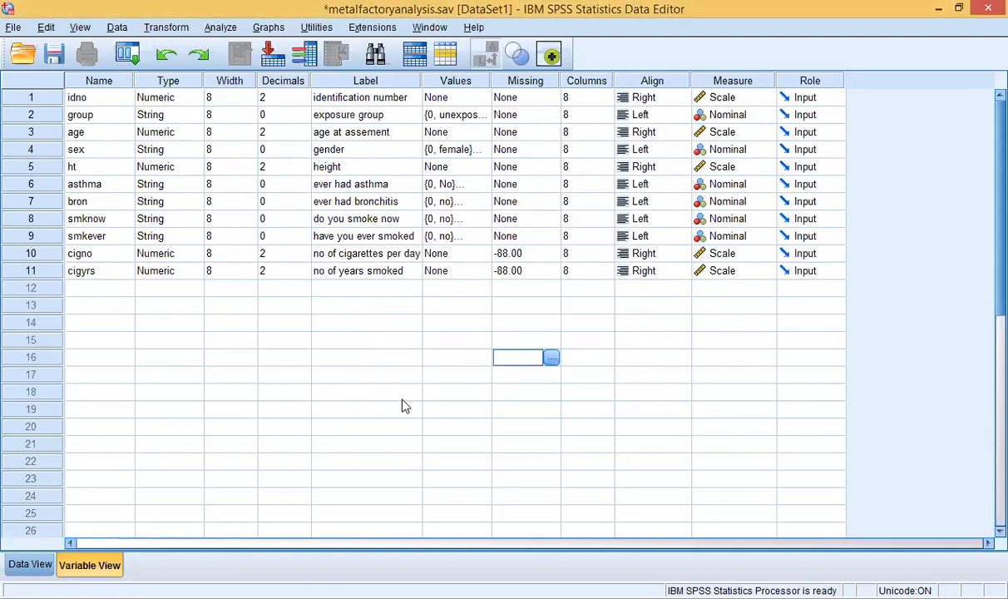
# Step: Switch to Data View showing empty columns idno to cigyrs, and select the first idno cell
pyautogui.click(649, 597)
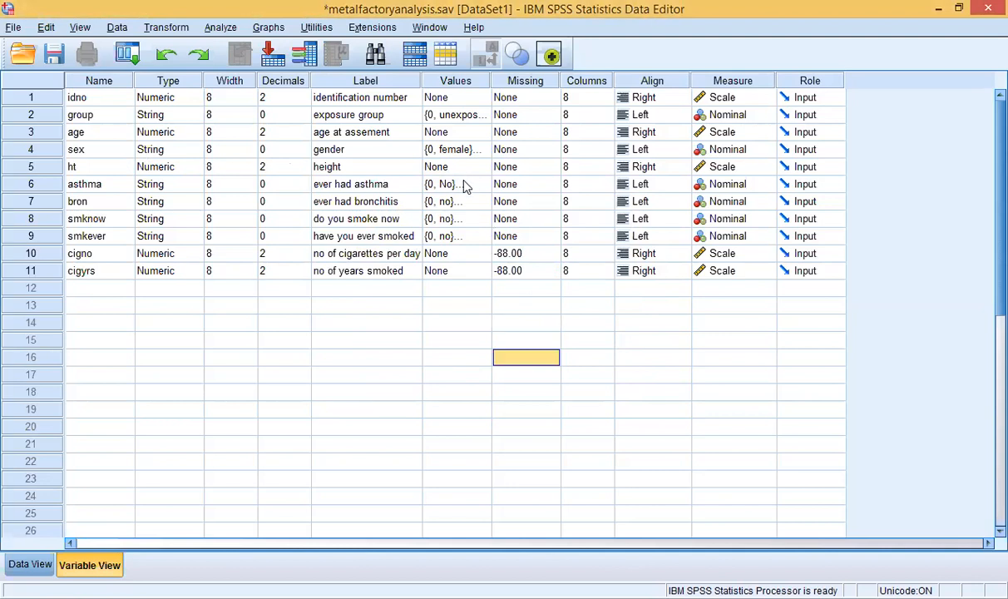
pyautogui.click(509, 98)
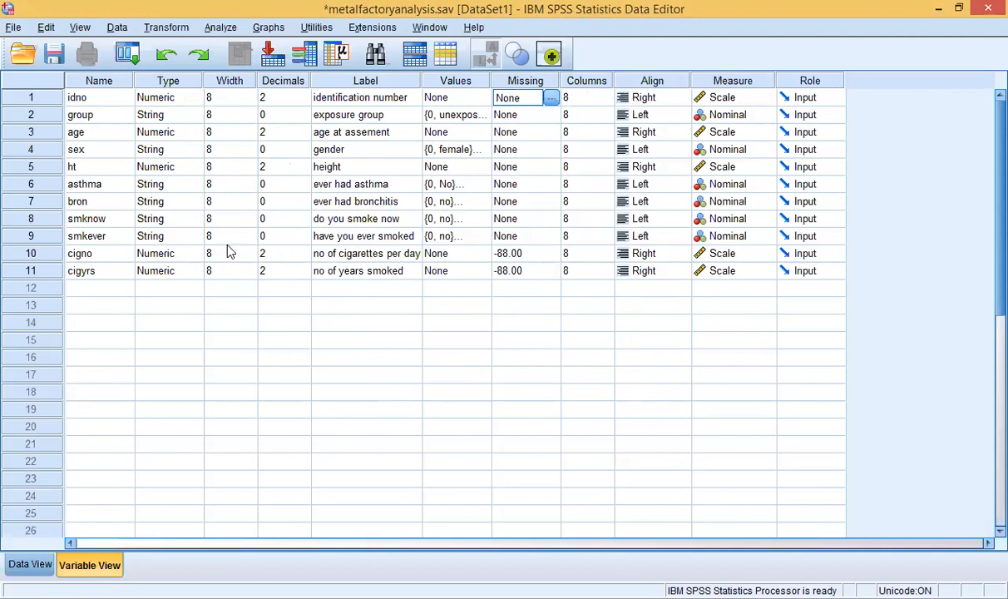
pyautogui.click(30, 565)
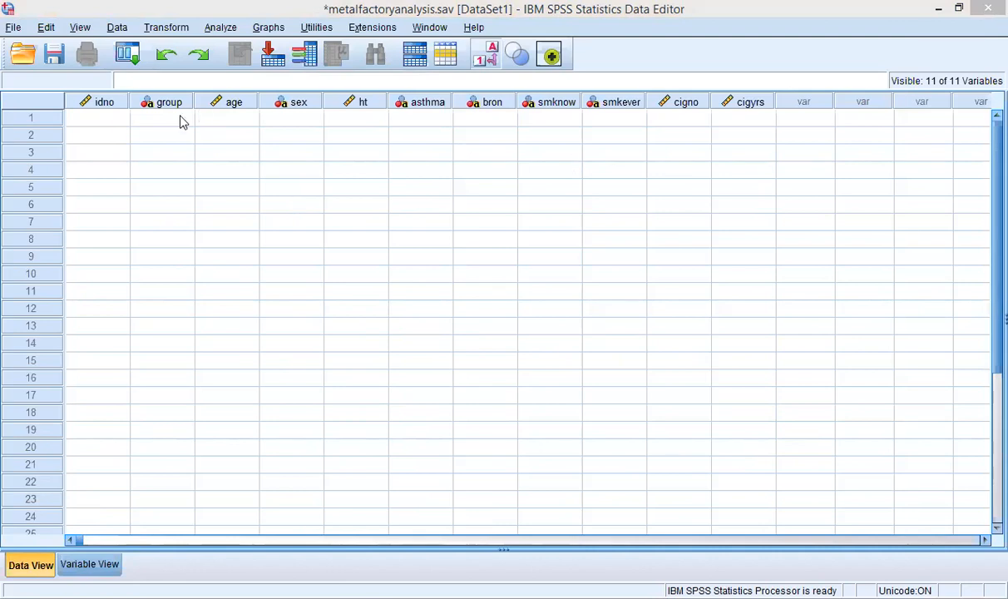
pyautogui.click(95, 119)
# Step: Select each column header from group through cigyrs, then return to Variable View
pyautogui.click(169, 101)
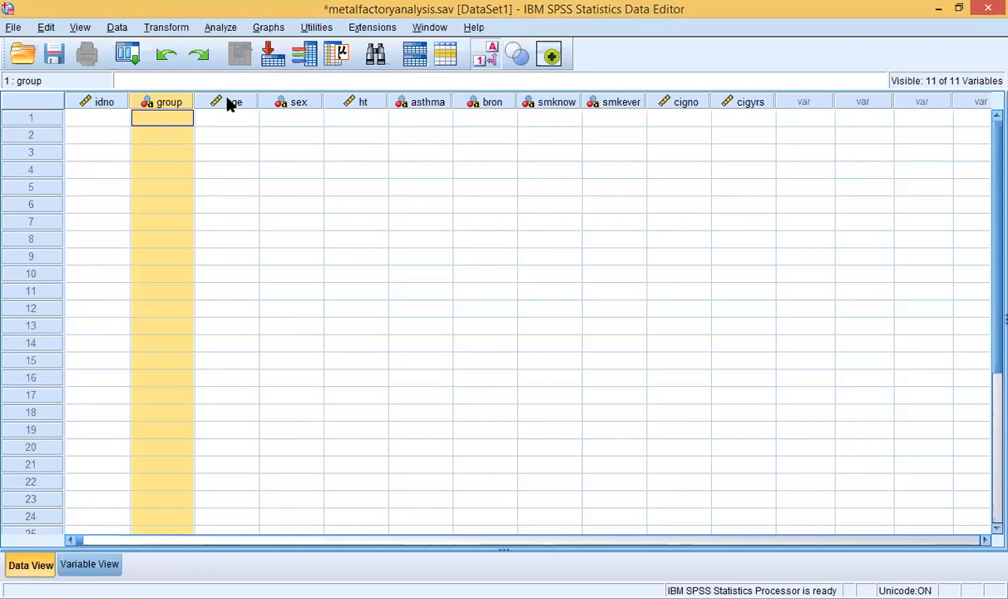
pyautogui.click(227, 102)
pyautogui.click(283, 103)
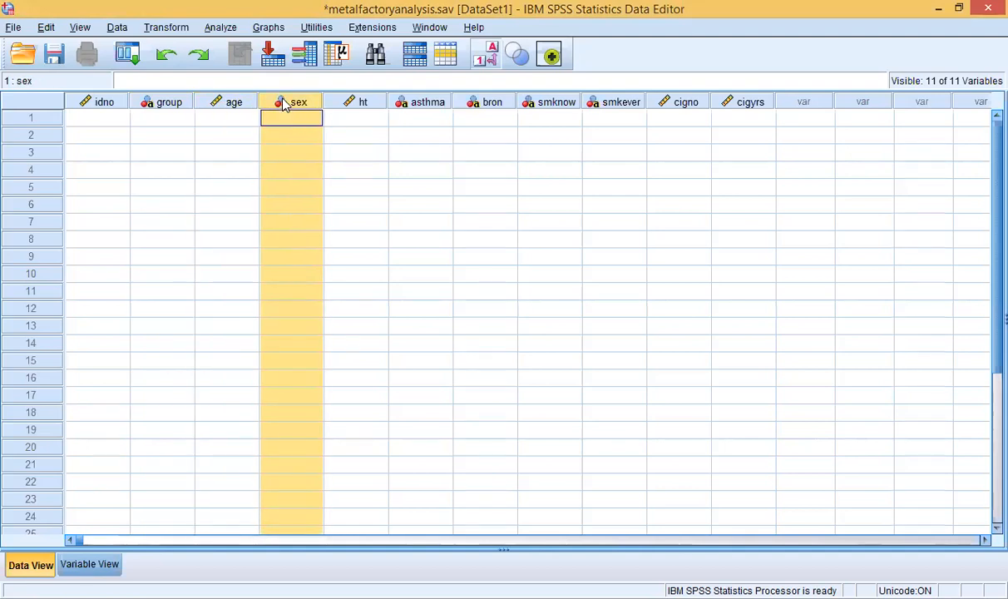
pyautogui.click(370, 102)
pyautogui.click(406, 100)
pyautogui.click(475, 101)
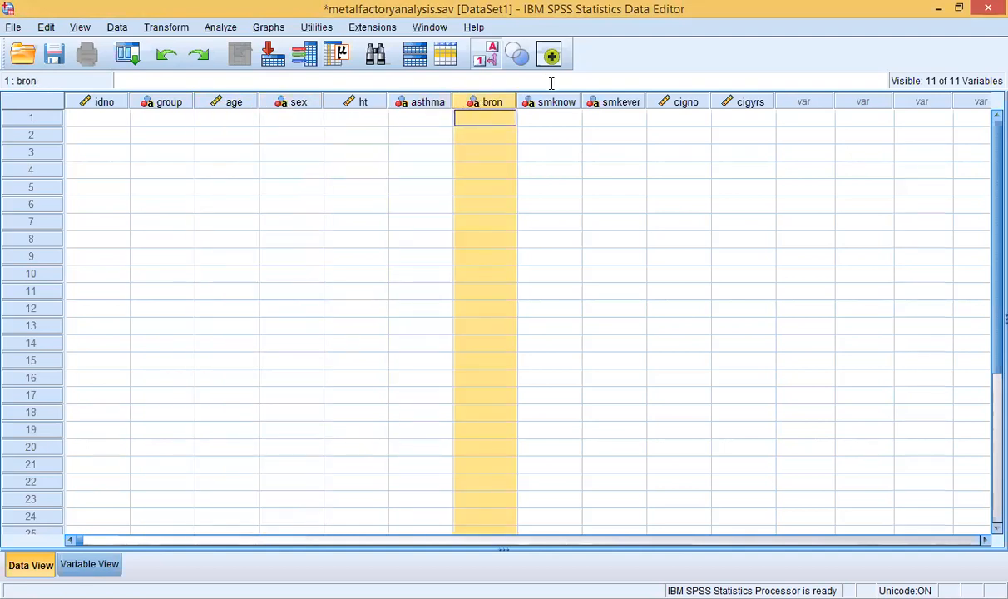
pyautogui.click(528, 99)
pyautogui.click(613, 103)
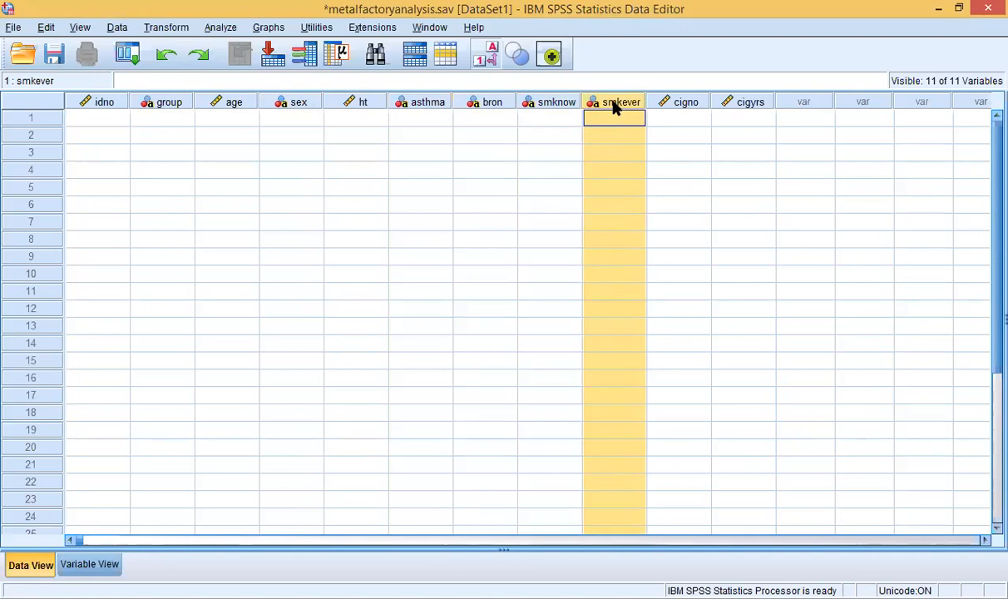
pyautogui.click(664, 103)
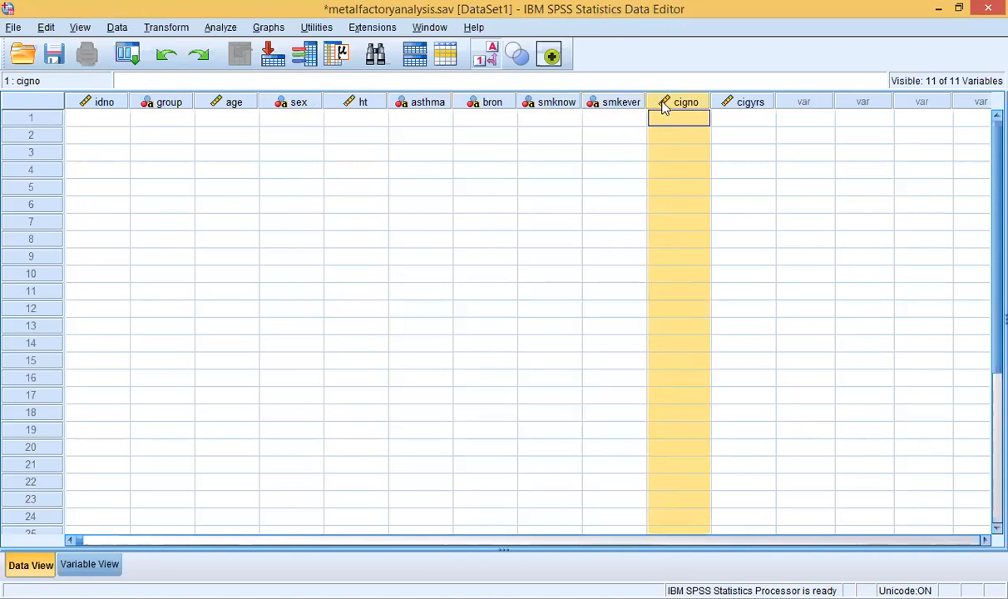
pyautogui.click(729, 103)
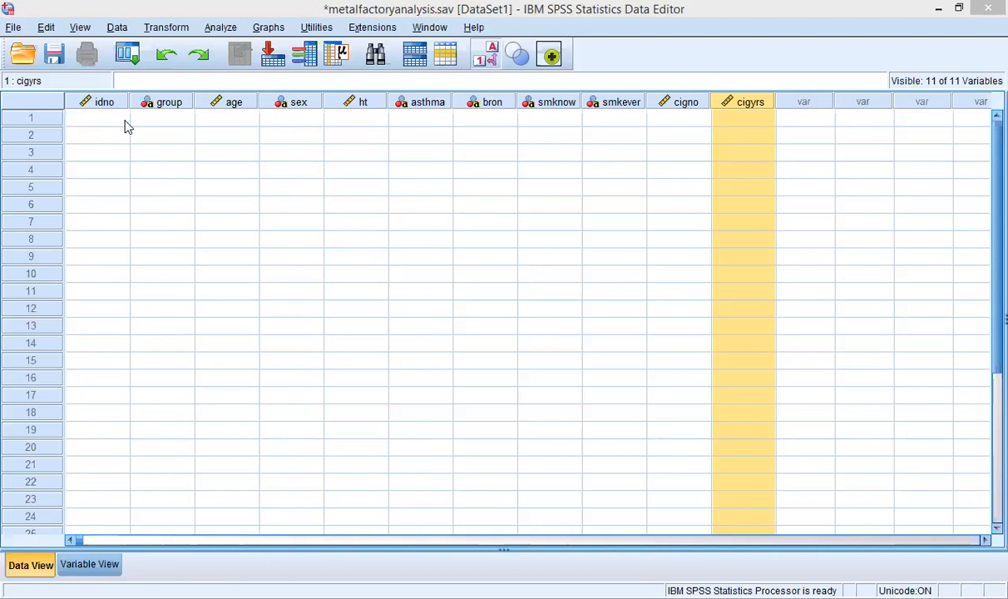
pyautogui.click(96, 119)
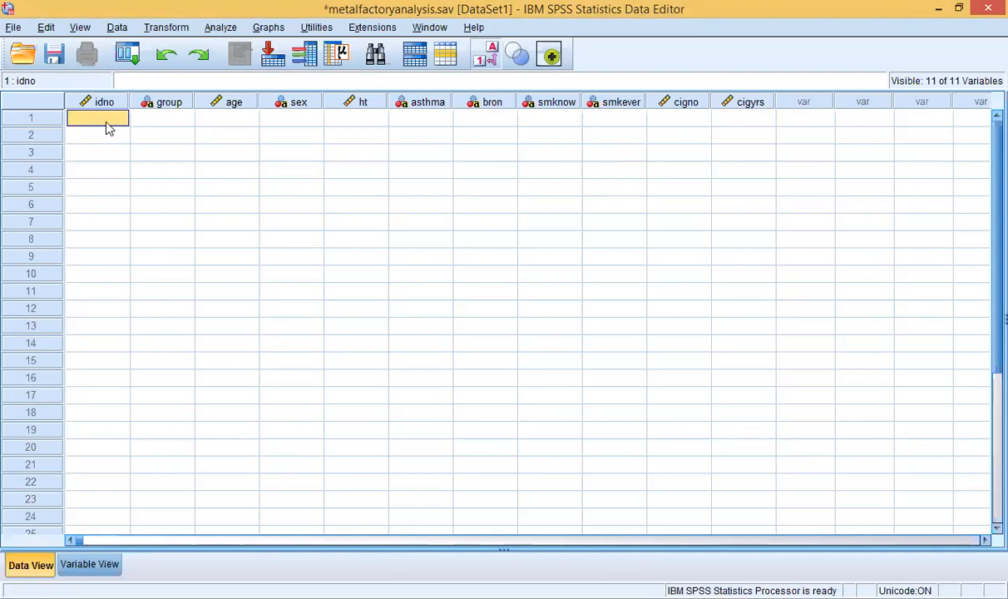
pyautogui.click(112, 565)
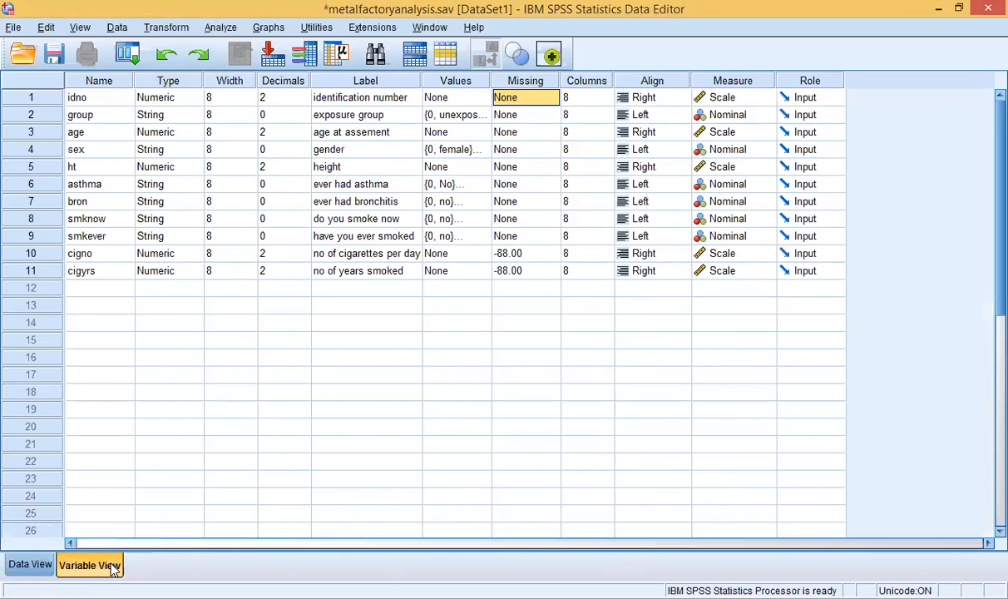
# Step: Back in Data View, enter idno 1001 and 1002 for the first two cases
pyautogui.click(40, 564)
pyautogui.doubleClick(99, 117)
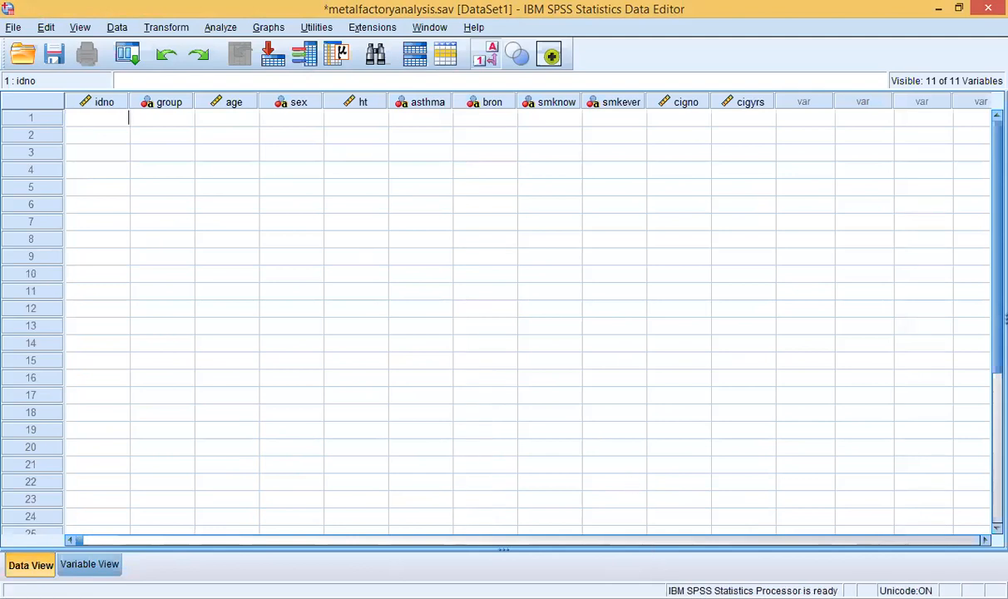
pyautogui.hotkey('alt', 'Tab')
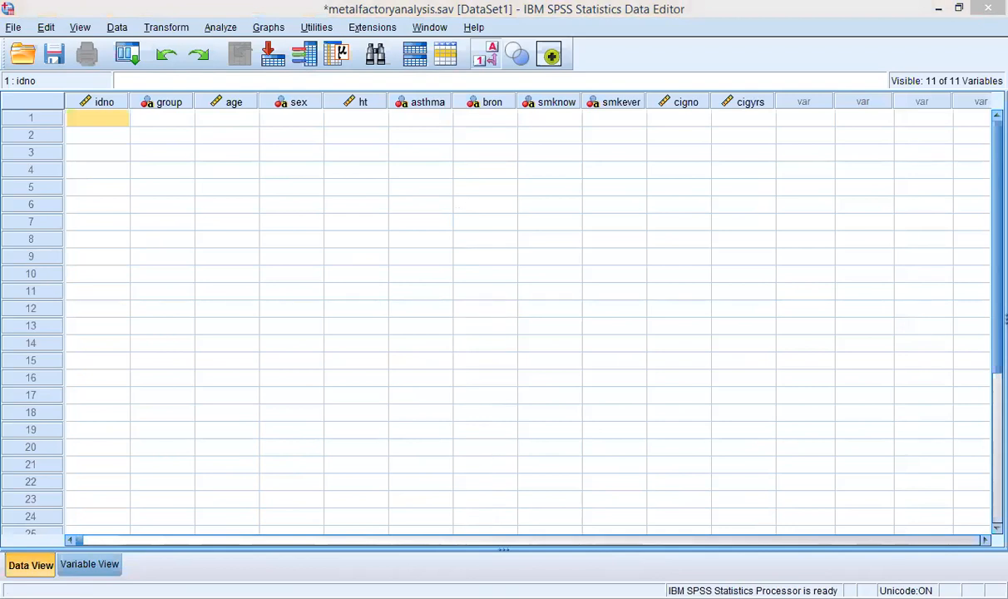
pyautogui.doubleClick(87, 115)
pyautogui.write('1000')
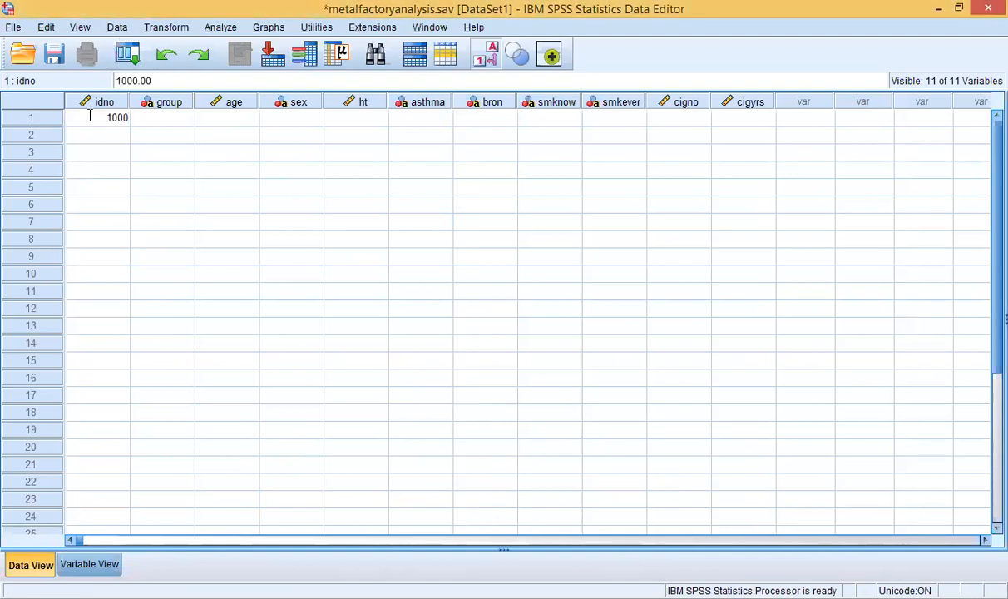
pyautogui.press('BackSpace')
pyautogui.write('1')
pyautogui.click(107, 135)
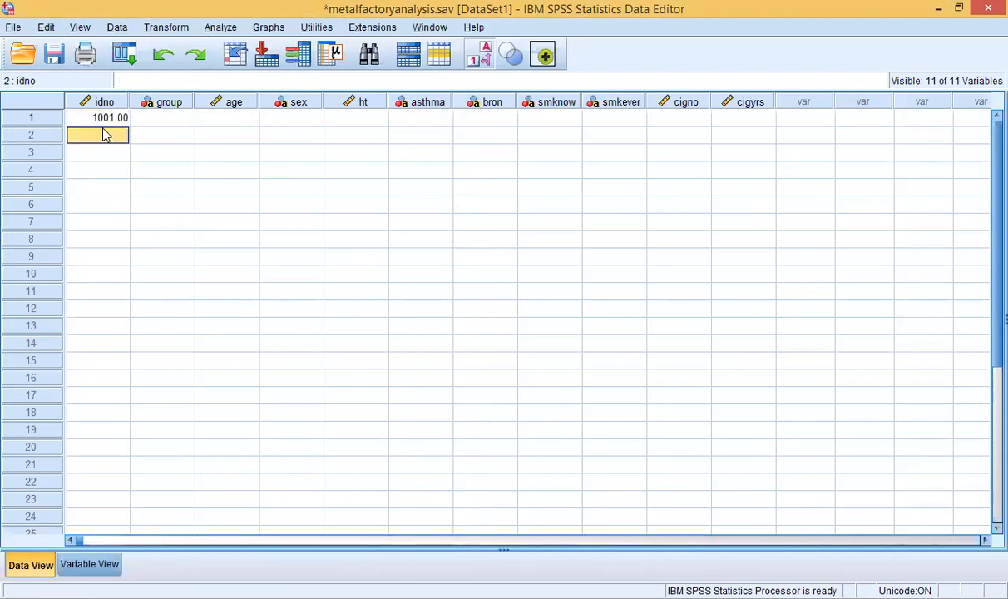
pyautogui.doubleClick(107, 136)
pyautogui.write('1000')
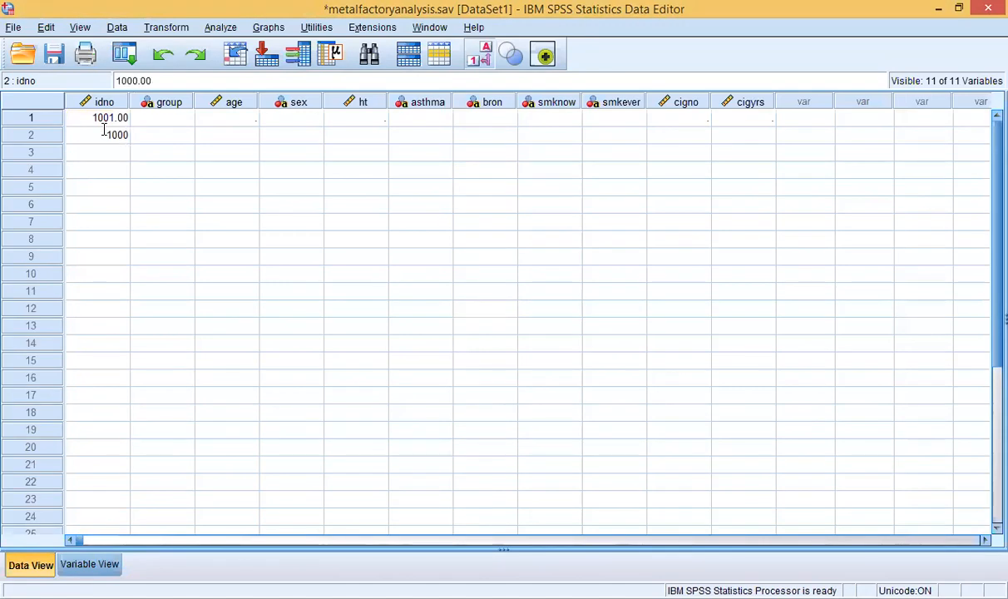
pyautogui.press('BackSpace')
pyautogui.write('2')
pyautogui.press('Return')
# Step: Enter idno values 1003, 1004 and 1005 for cases three to five
pyautogui.doubleClick(99, 155)
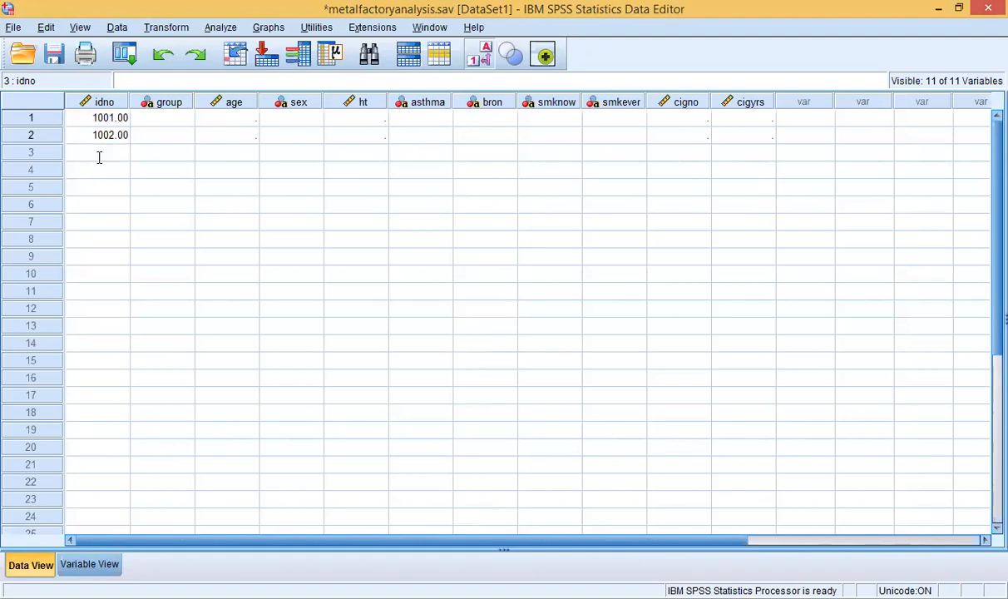
pyautogui.write('1')
pyautogui.write('03')
pyautogui.press('Return')
pyautogui.write('1004')
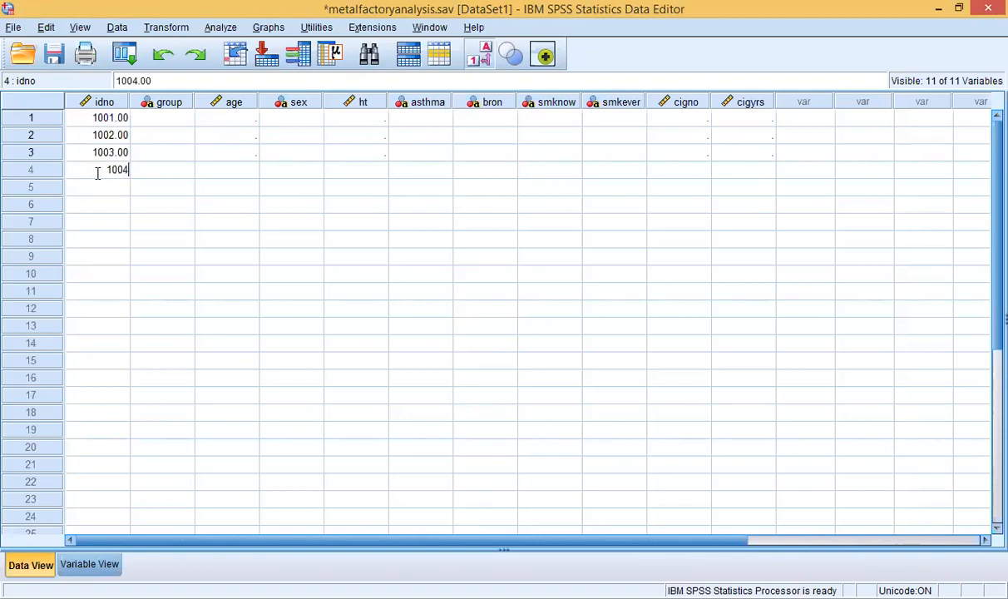
pyautogui.click(98, 193)
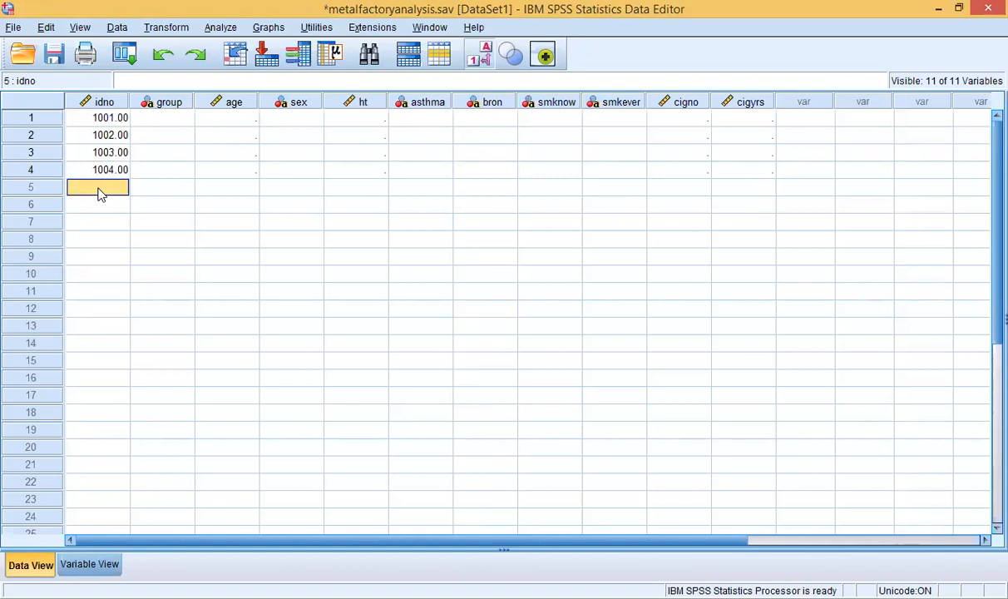
pyautogui.write('1005')
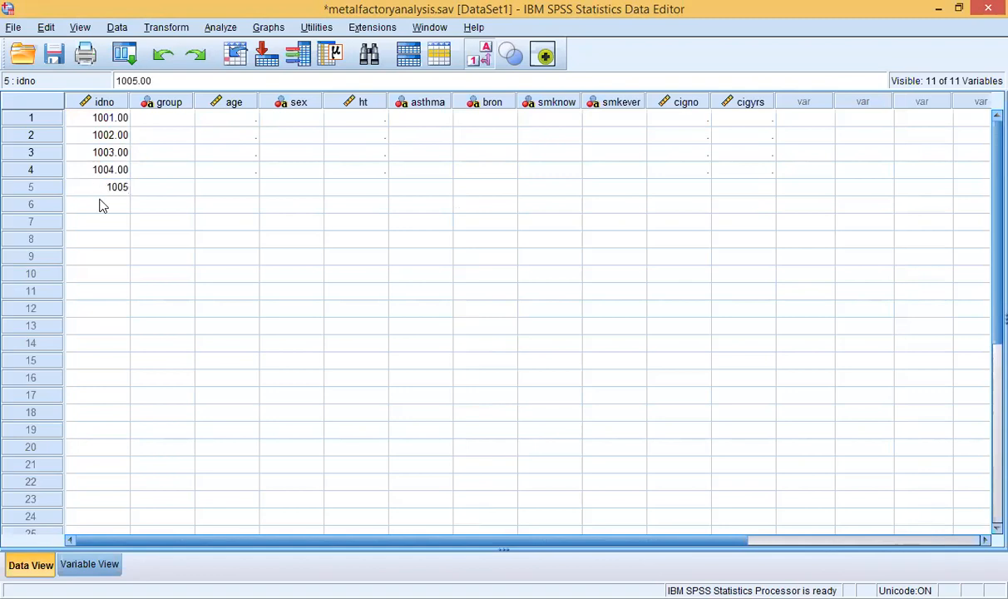
pyautogui.click(99, 203)
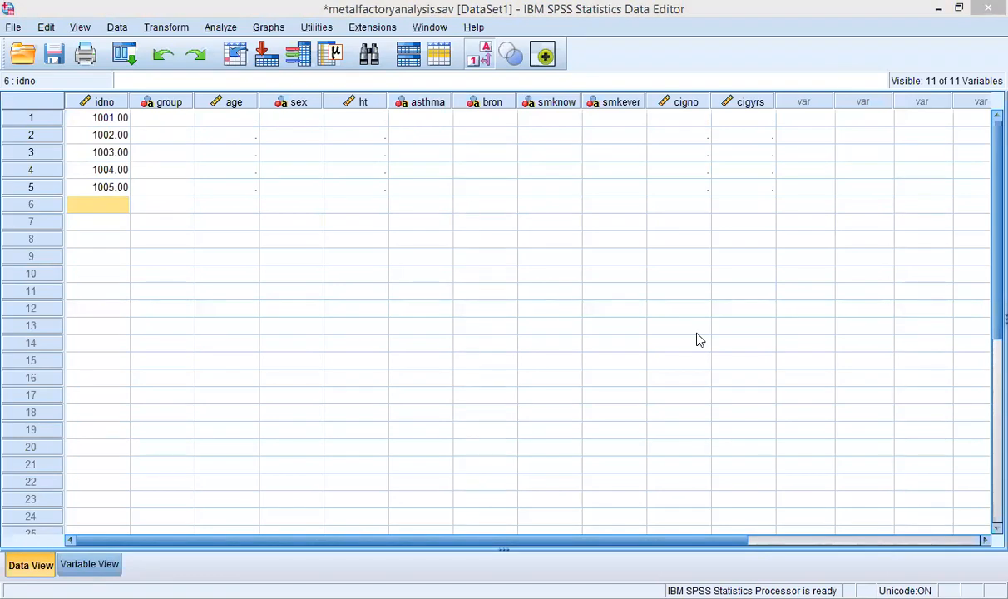
# Step: Set case 1001's group to exposed to dust and widen the group column
pyautogui.click(162, 118)
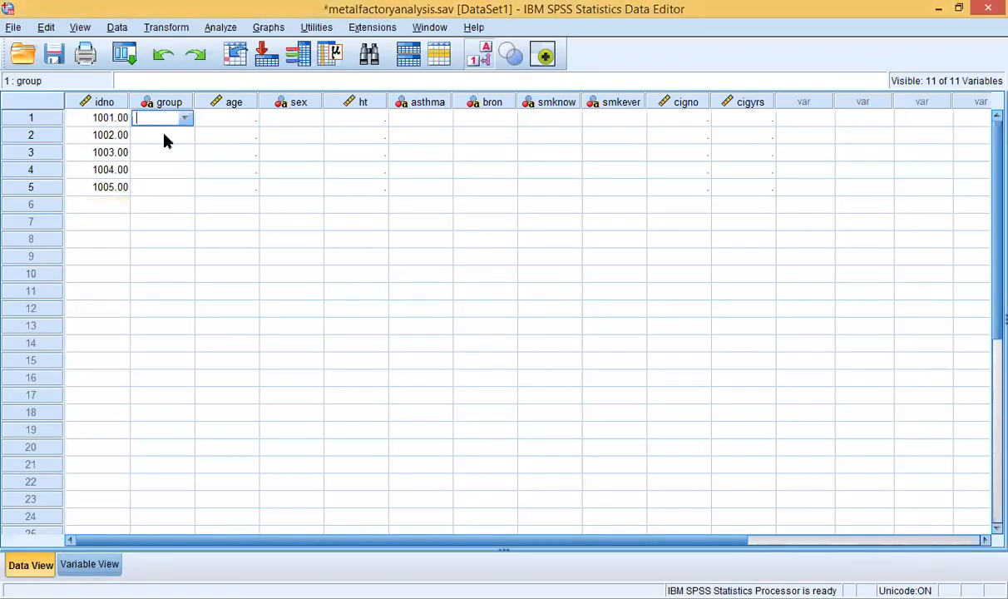
pyautogui.click(165, 142)
pyautogui.click(161, 123)
pyautogui.doubleClick(179, 119)
pyautogui.click(185, 121)
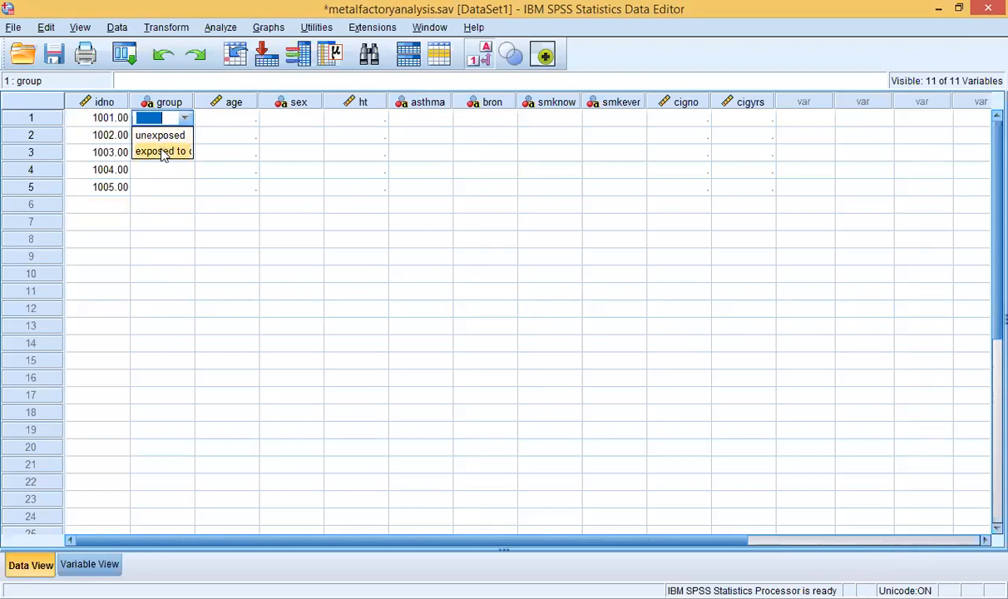
pyautogui.click(163, 153)
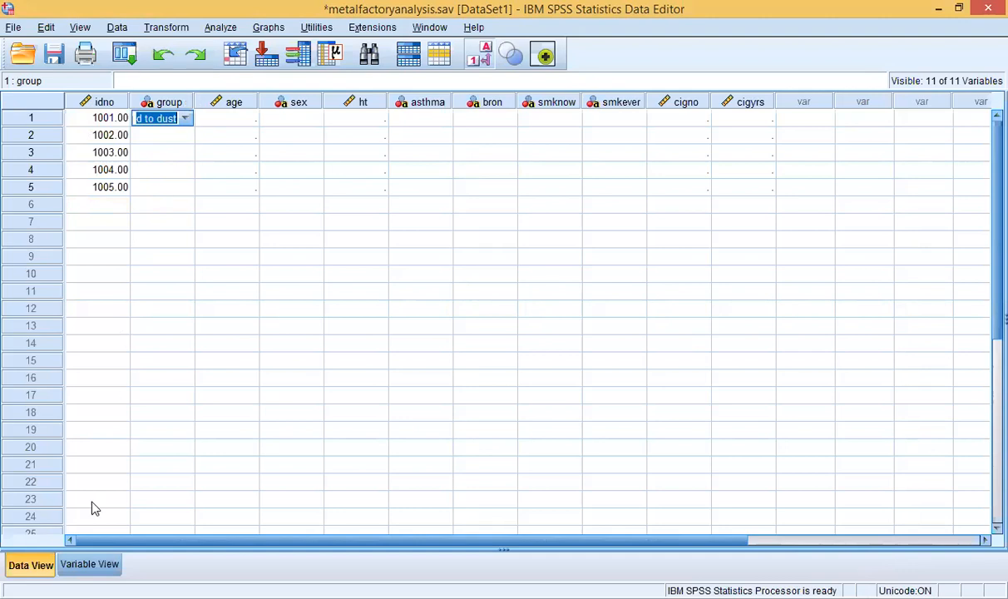
pyautogui.moveTo(191, 102); pyautogui.dragTo(223, 102)
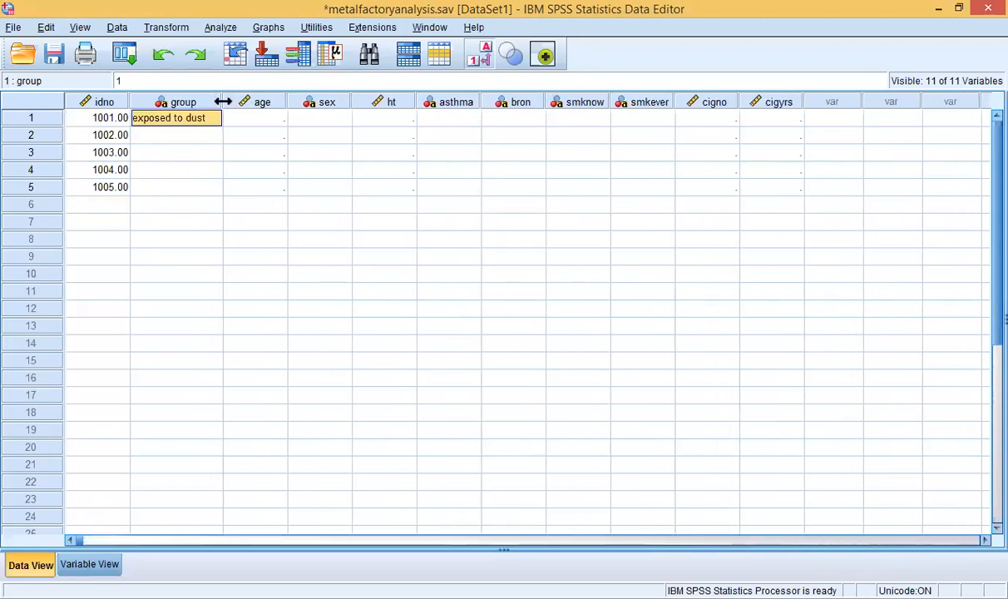
pyautogui.click(71, 568)
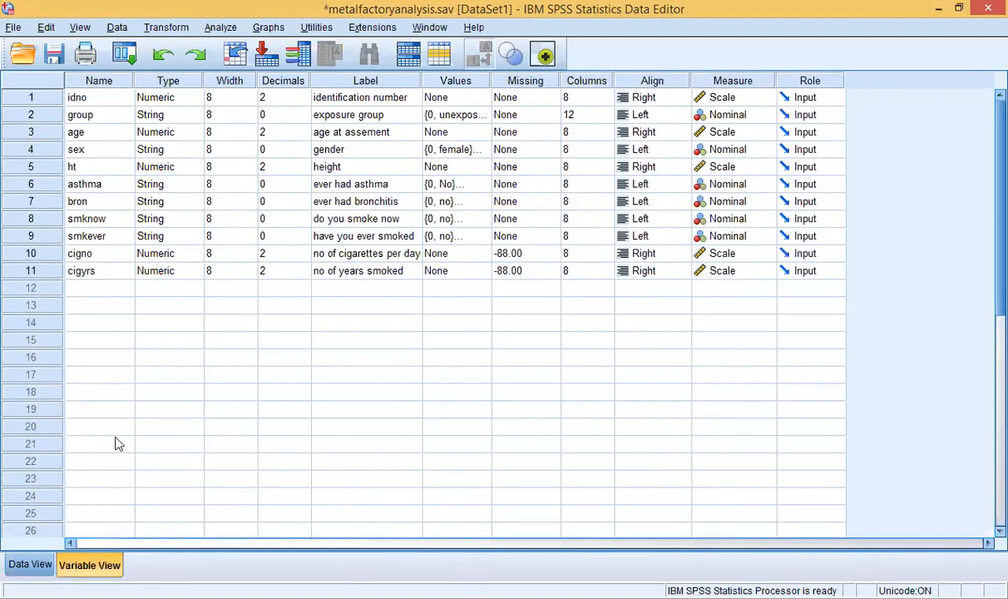
pyautogui.click(33, 565)
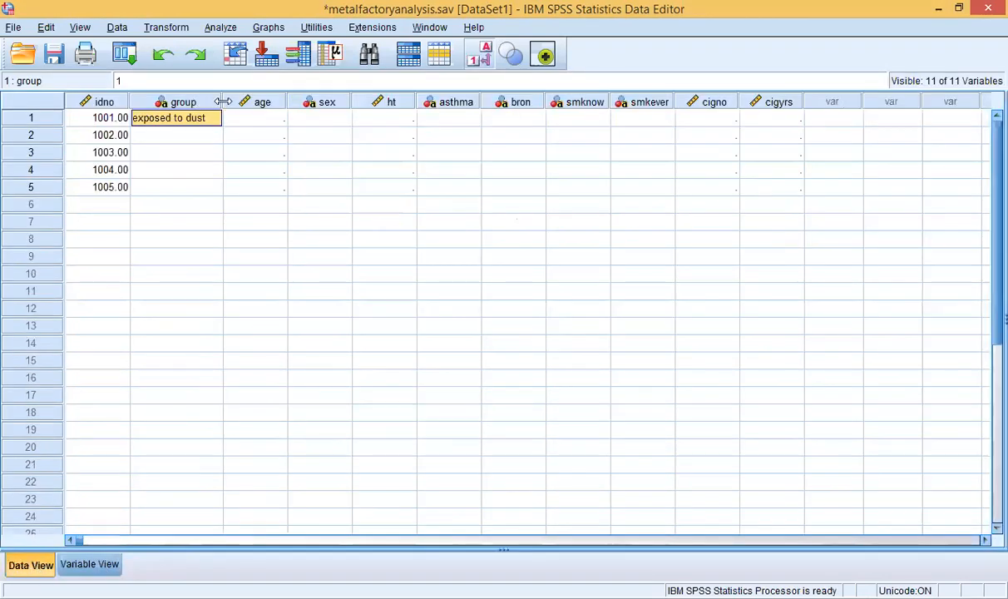
pyautogui.moveTo(223, 101); pyautogui.dragTo(250, 94)
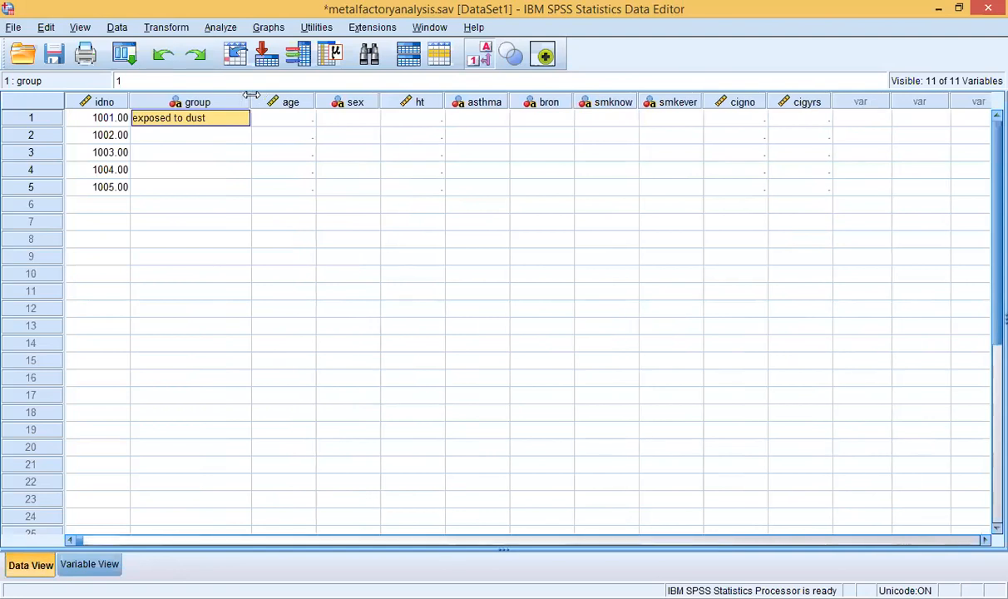
# Step: Set group to unexposed to dust for case 1002 and exposed for case 1003
pyautogui.click(188, 136)
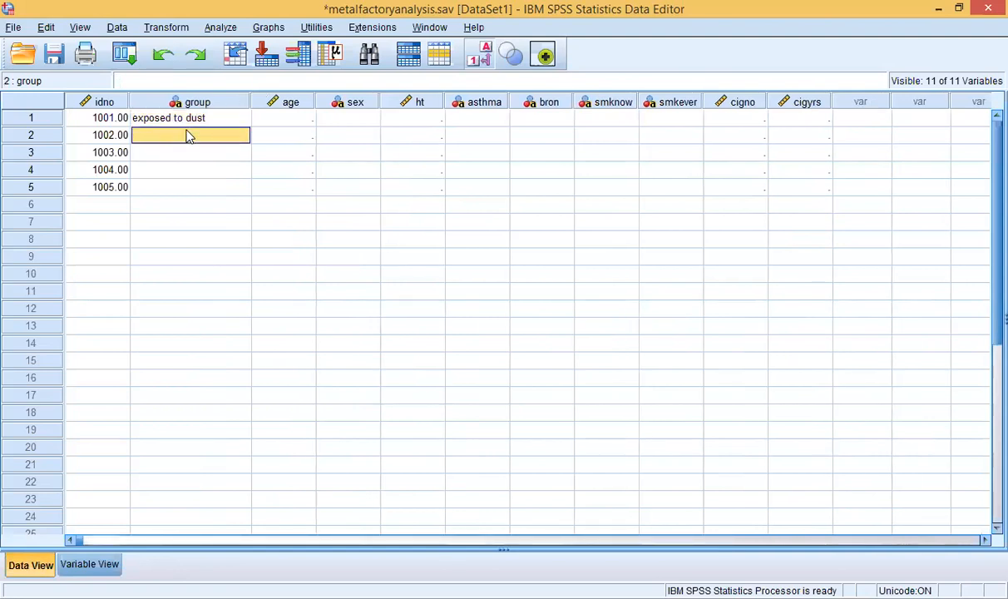
pyautogui.click(188, 135)
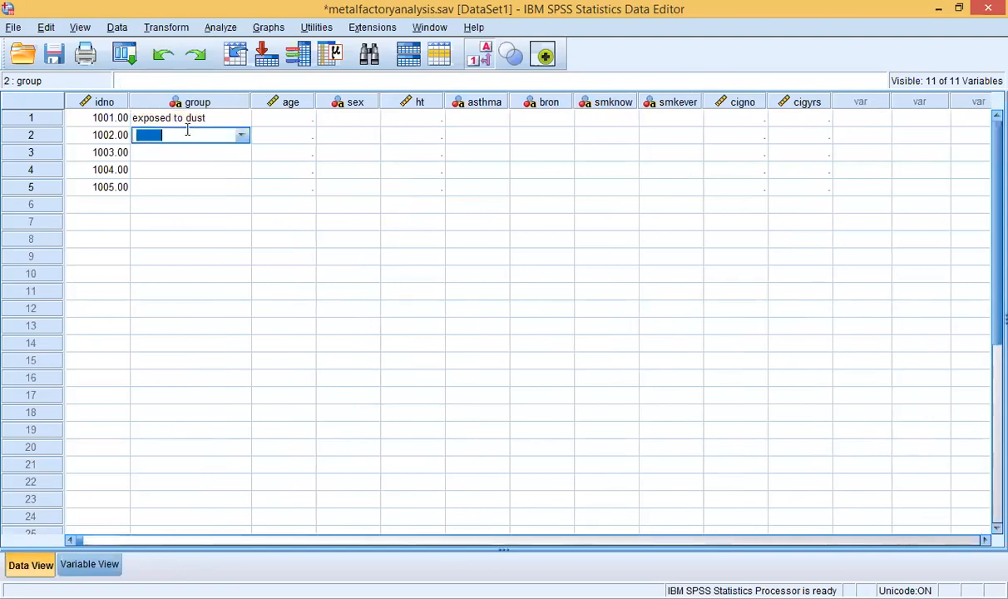
pyautogui.click(240, 137)
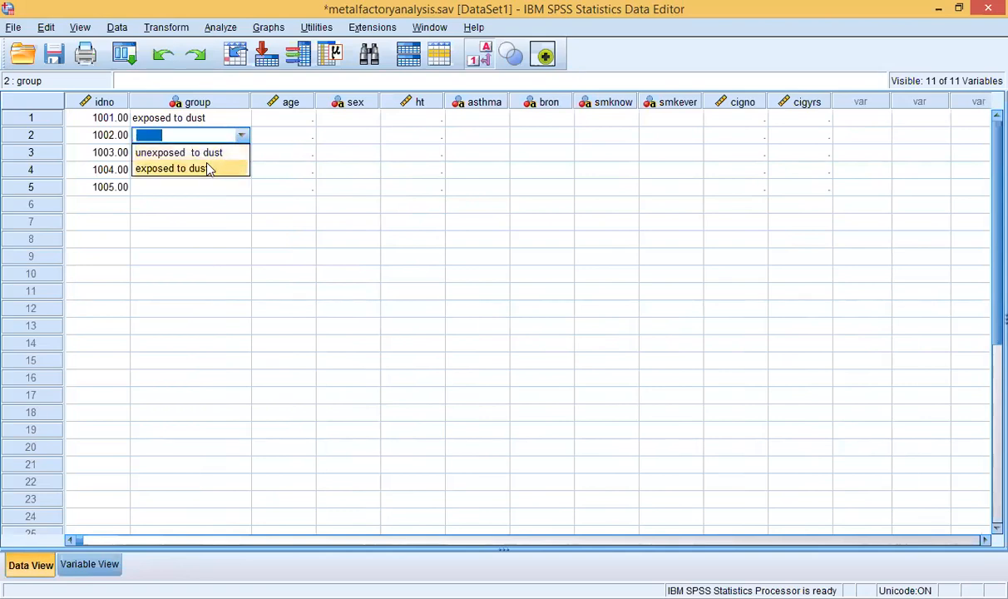
pyautogui.click(209, 153)
pyautogui.click(235, 156)
pyautogui.click(236, 155)
pyautogui.click(240, 153)
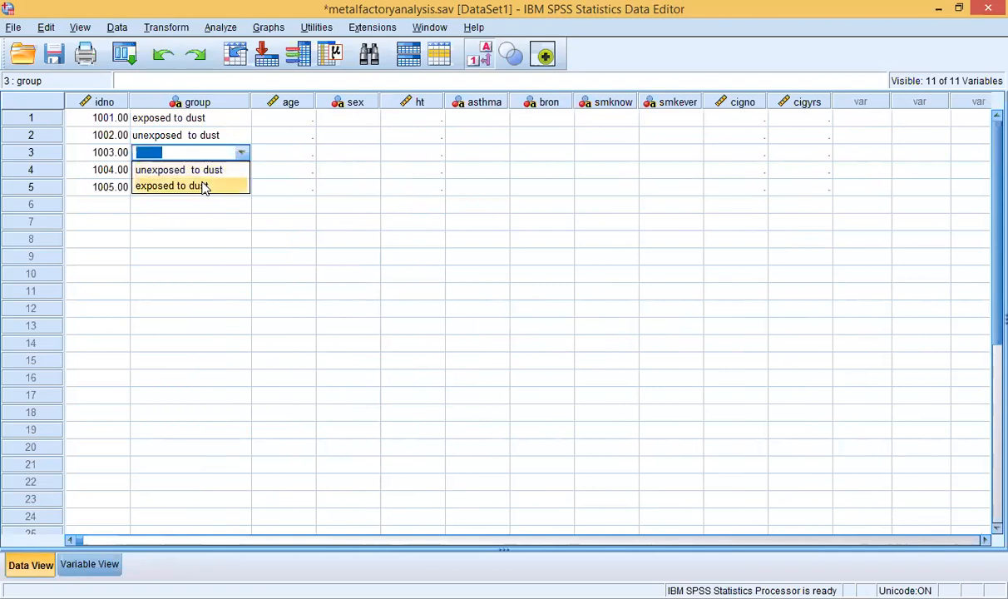
pyautogui.click(202, 186)
# Step: Set group to exposed to dust for case 1004 and unexposed for case 1005
pyautogui.click(213, 172)
pyautogui.click(237, 170)
pyautogui.click(241, 171)
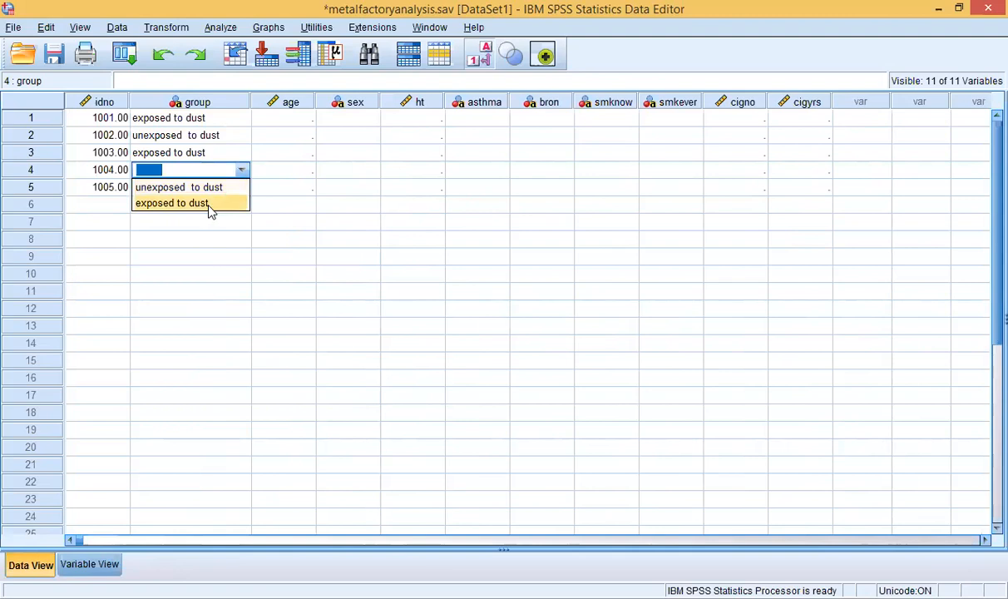
pyautogui.click(208, 204)
pyautogui.click(193, 193)
pyautogui.click(196, 187)
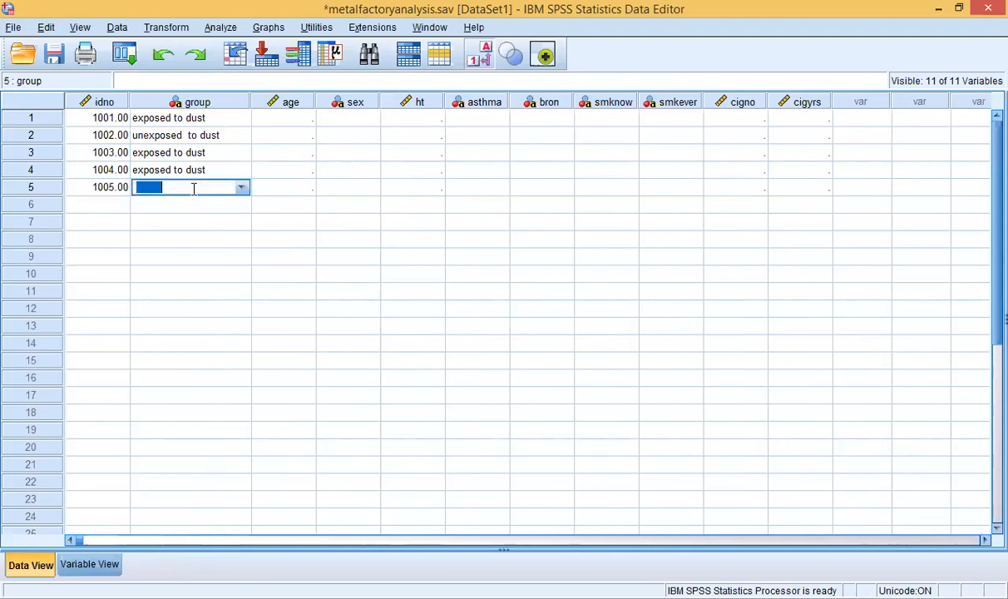
pyautogui.click(242, 189)
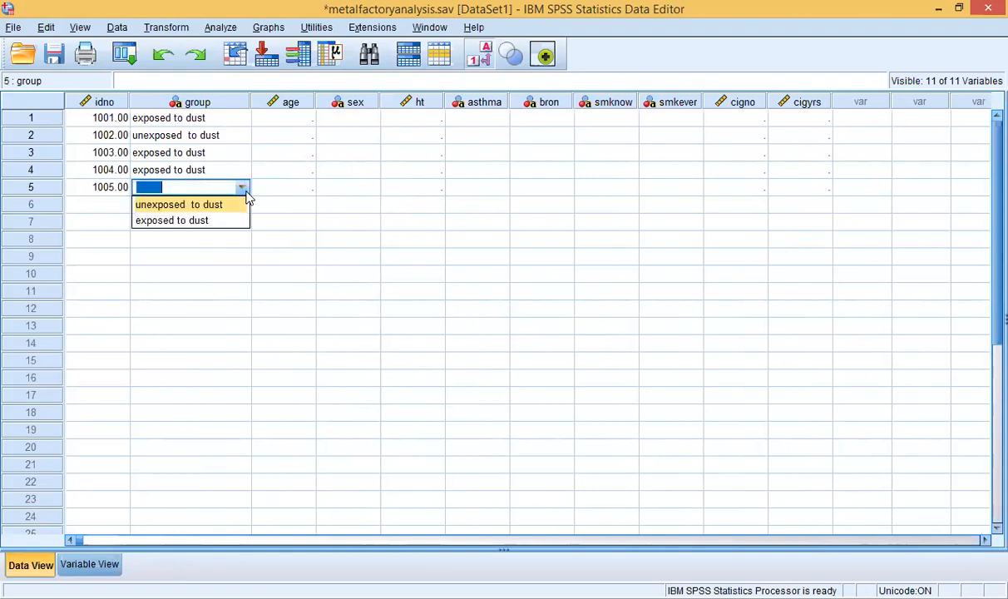
pyautogui.click(208, 206)
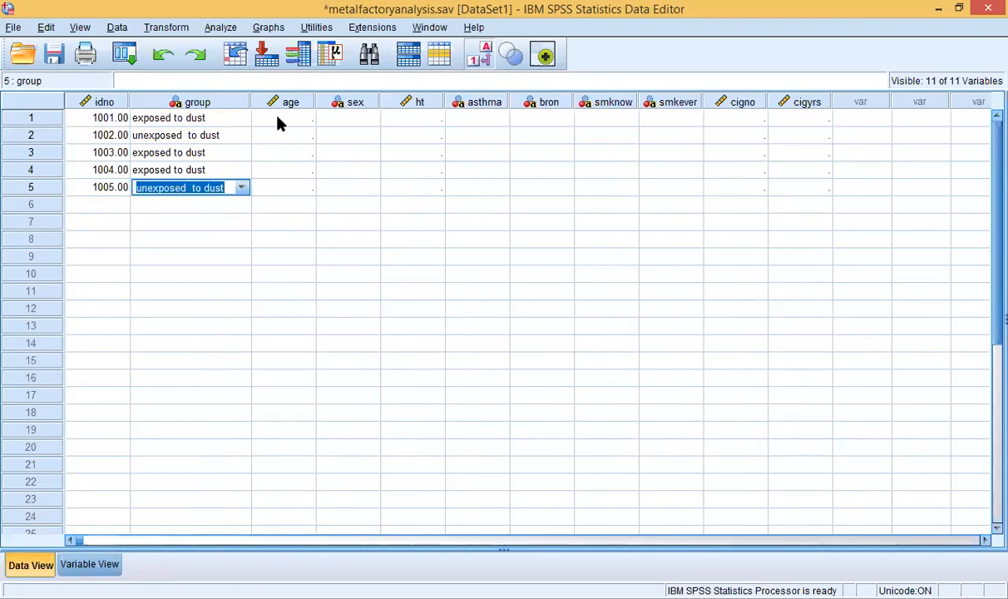
pyautogui.click(279, 121)
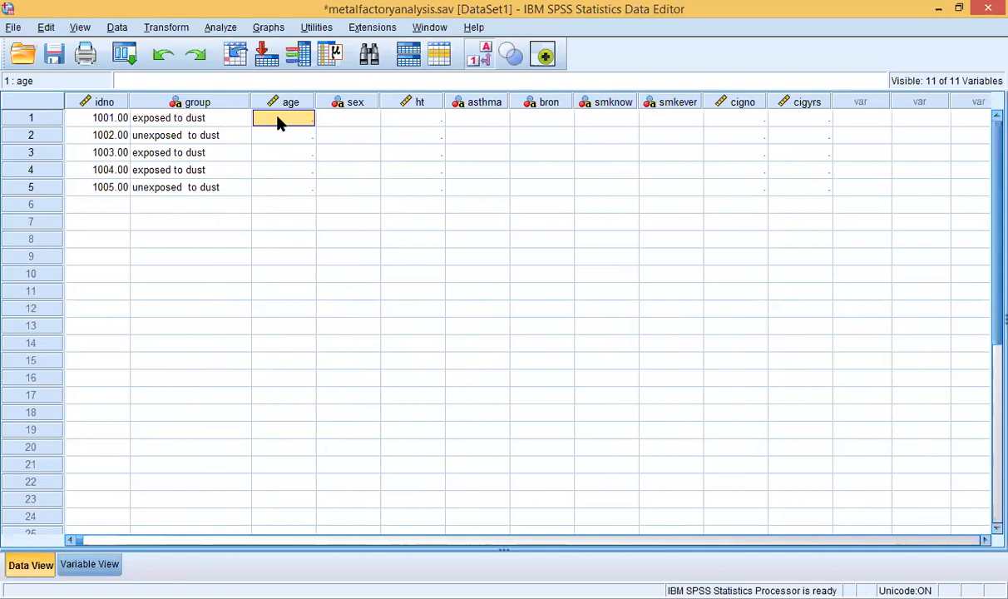
# Step: Enter ages 56, 45, 35, 67 and 30 for cases 1001 to 1005
pyautogui.click(279, 120)
pyautogui.write('56')
pyautogui.click(289, 136)
pyautogui.write('45')
pyautogui.click(292, 153)
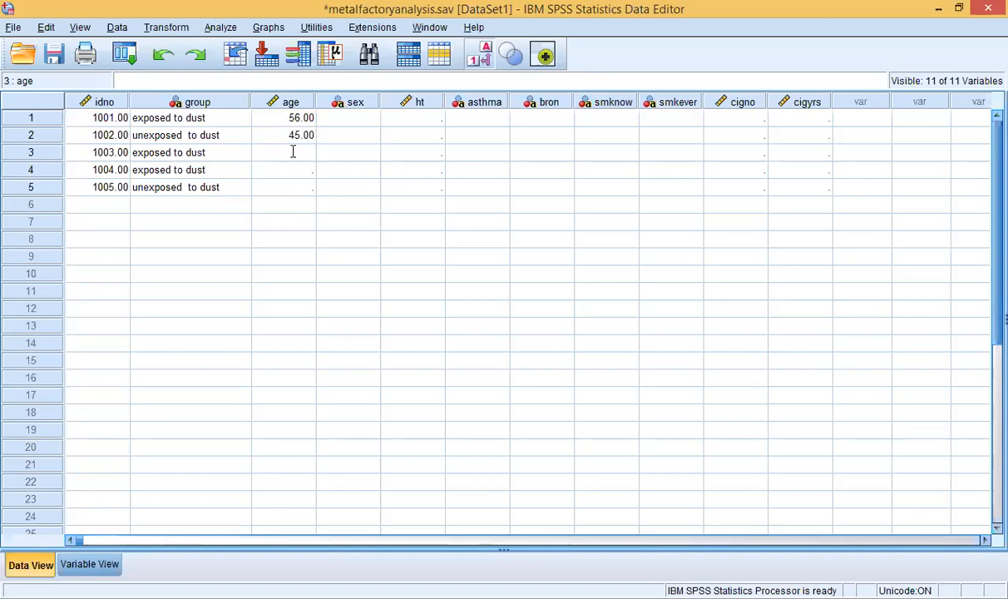
pyautogui.write('35')
pyautogui.click(294, 169)
pyautogui.write('67')
pyautogui.click(289, 189)
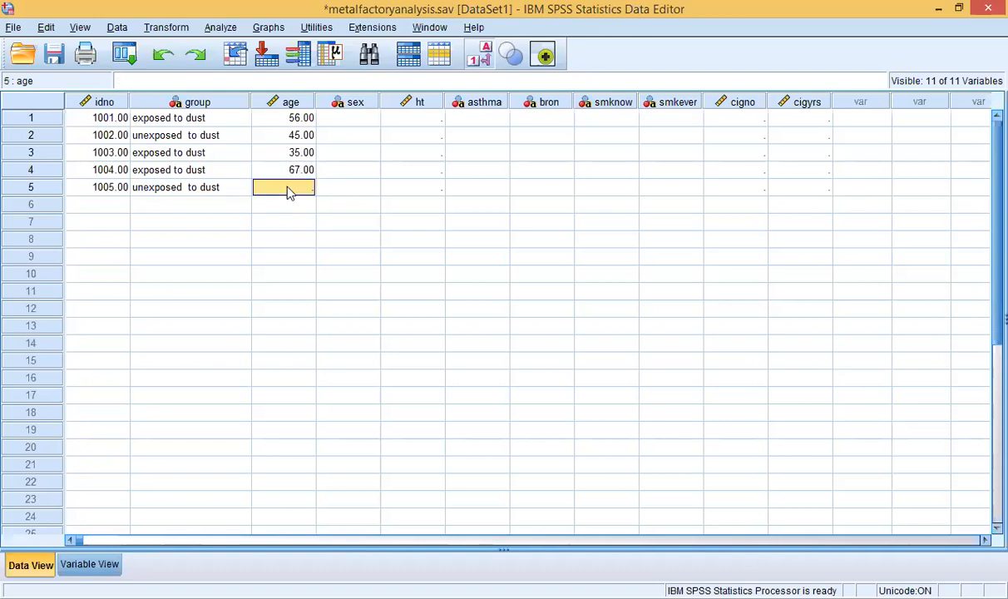
pyautogui.write('30')
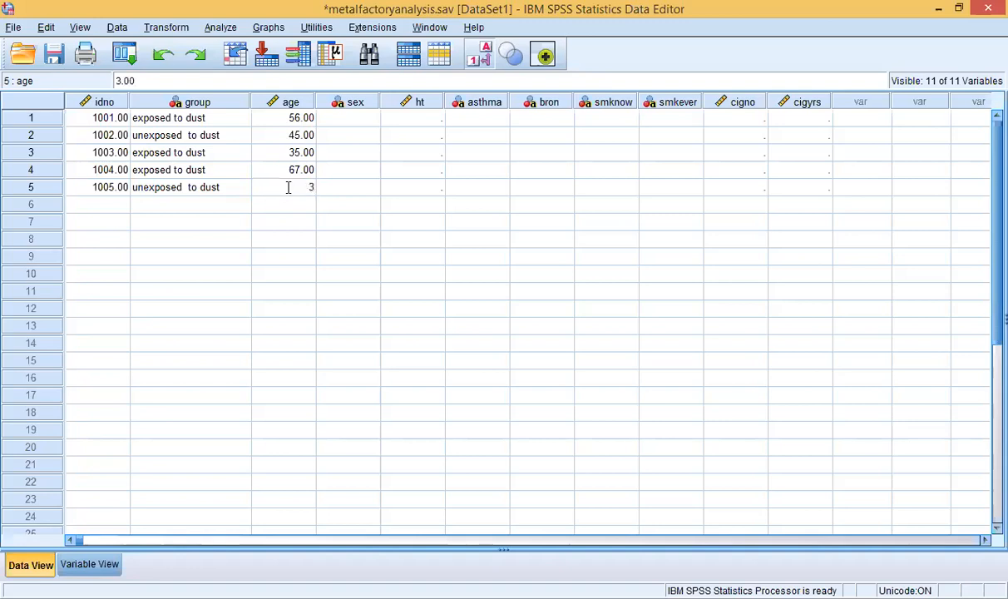
pyautogui.click(350, 122)
pyautogui.click(350, 122)
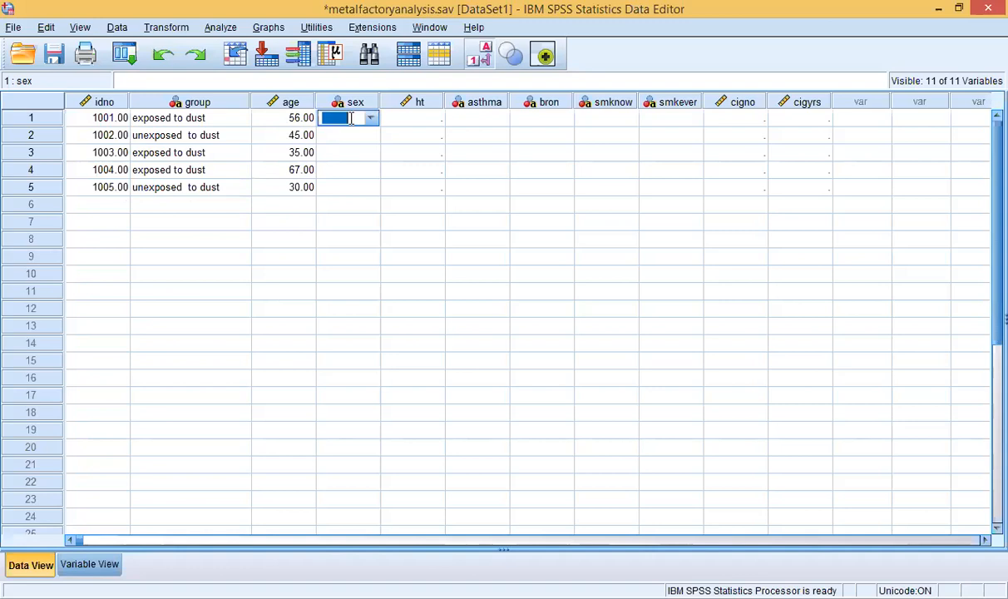
# Step: Set sex to male for cases 1001, 1002 and 1003
pyautogui.click(373, 123)
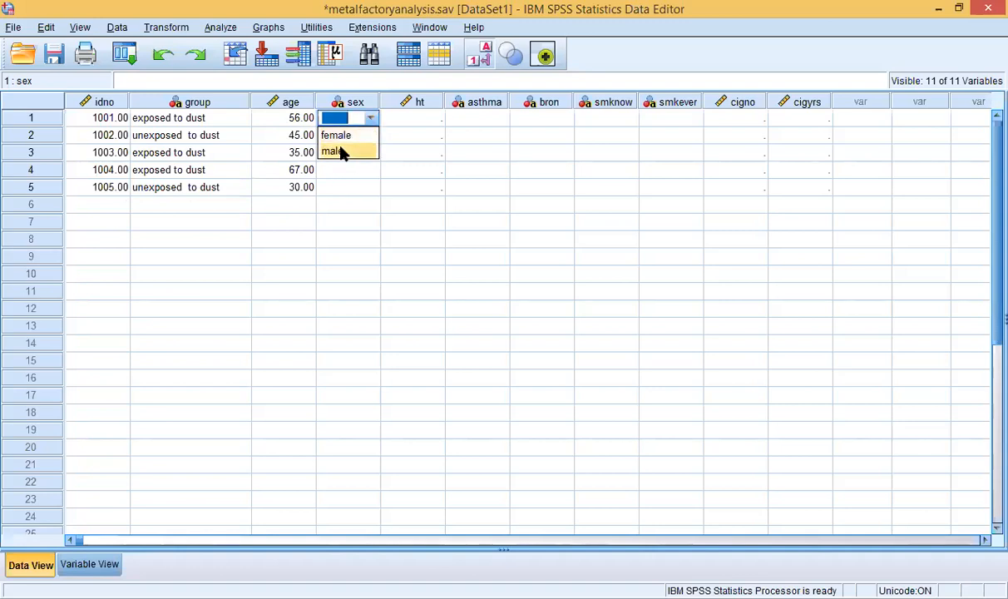
pyautogui.click(346, 150)
pyautogui.click(345, 140)
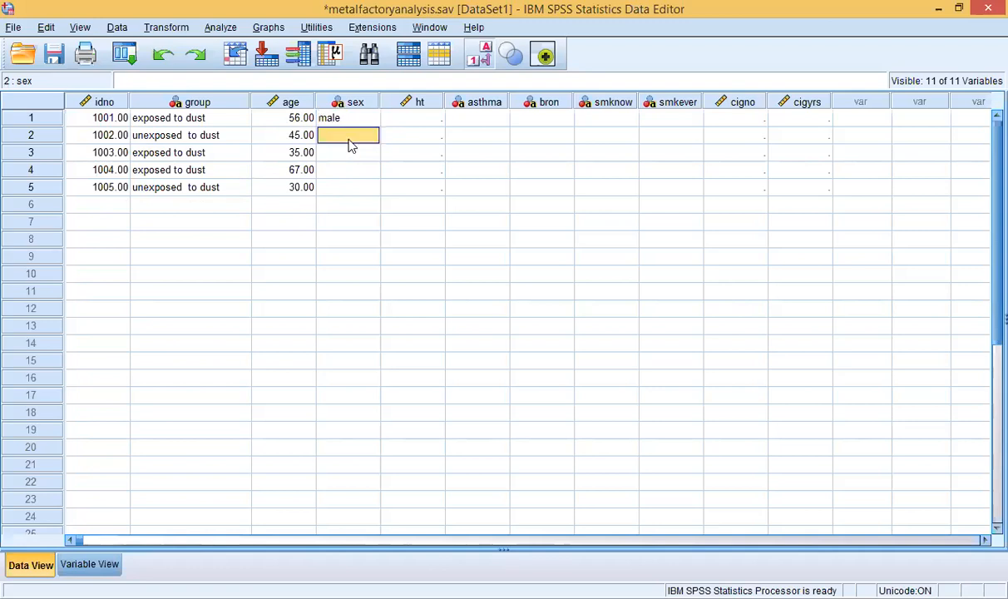
pyautogui.click(349, 140)
pyautogui.click(371, 137)
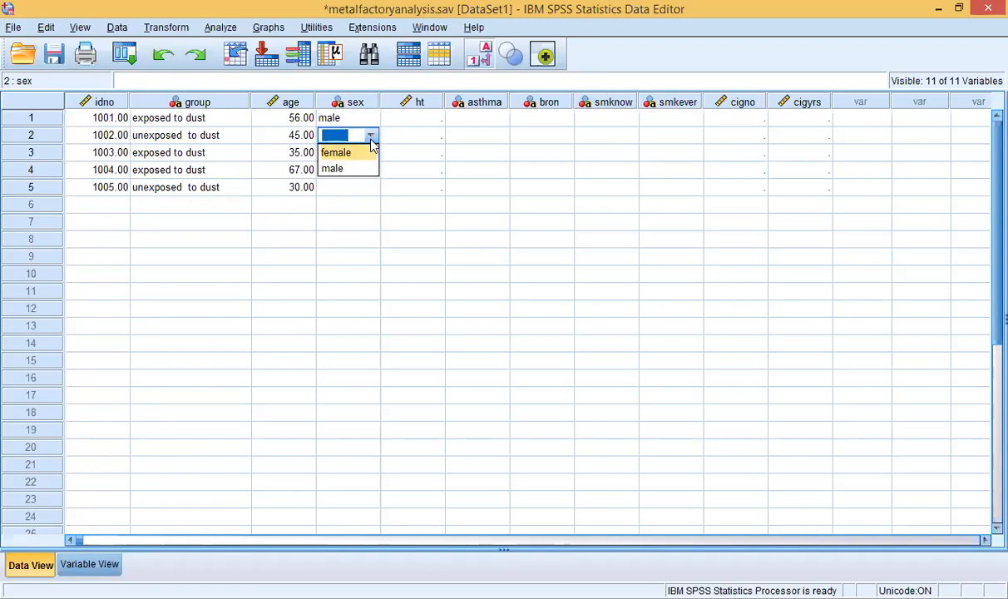
pyautogui.click(352, 167)
pyautogui.click(362, 151)
pyautogui.click(366, 152)
pyautogui.click(371, 155)
pyautogui.click(356, 186)
# Step: Set sex to male for case 1004 and female for case 1005
pyautogui.click(353, 170)
pyautogui.click(364, 169)
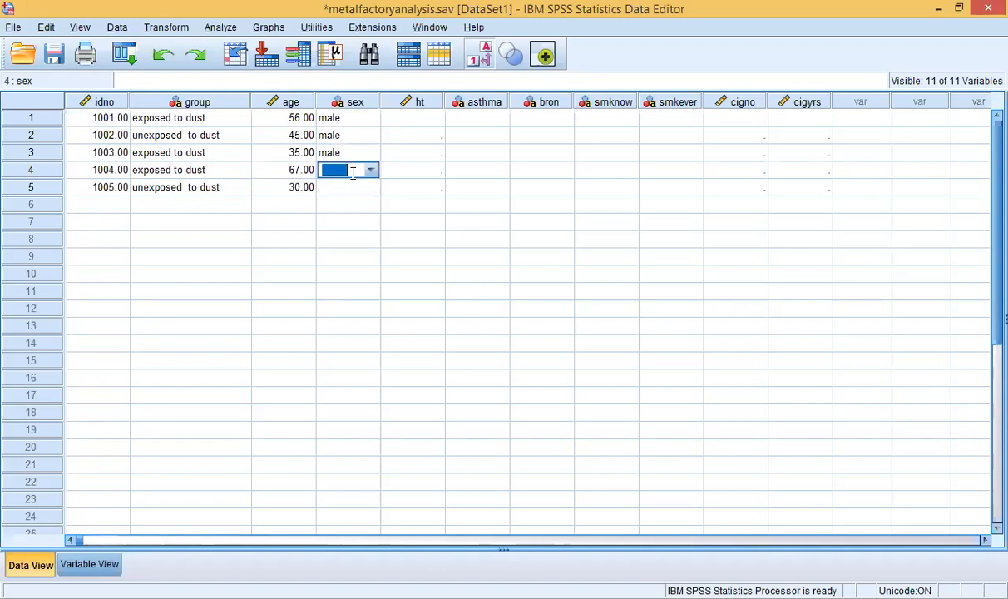
pyautogui.click(370, 171)
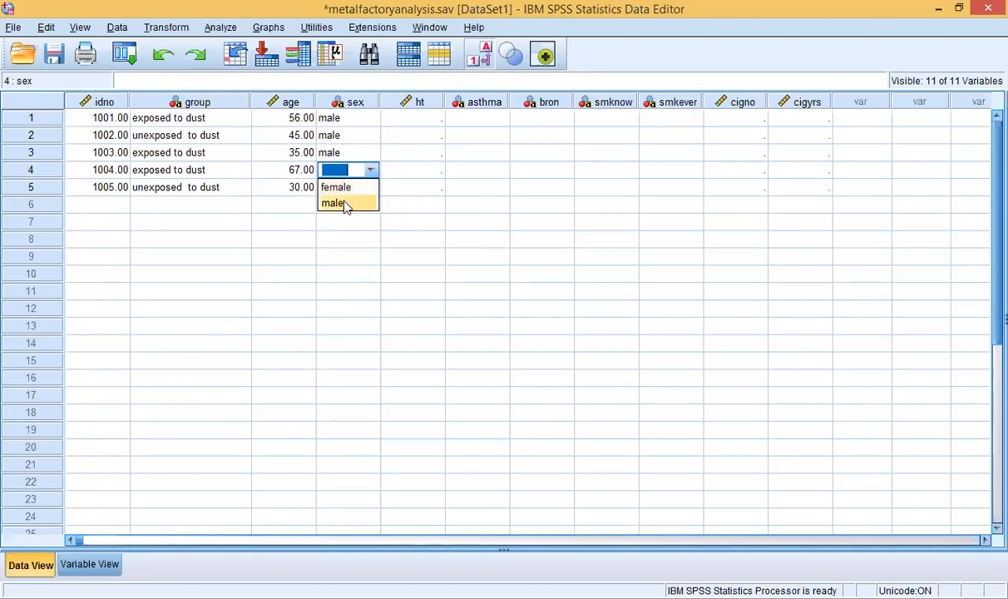
pyautogui.click(345, 202)
pyautogui.click(344, 190)
pyautogui.click(343, 188)
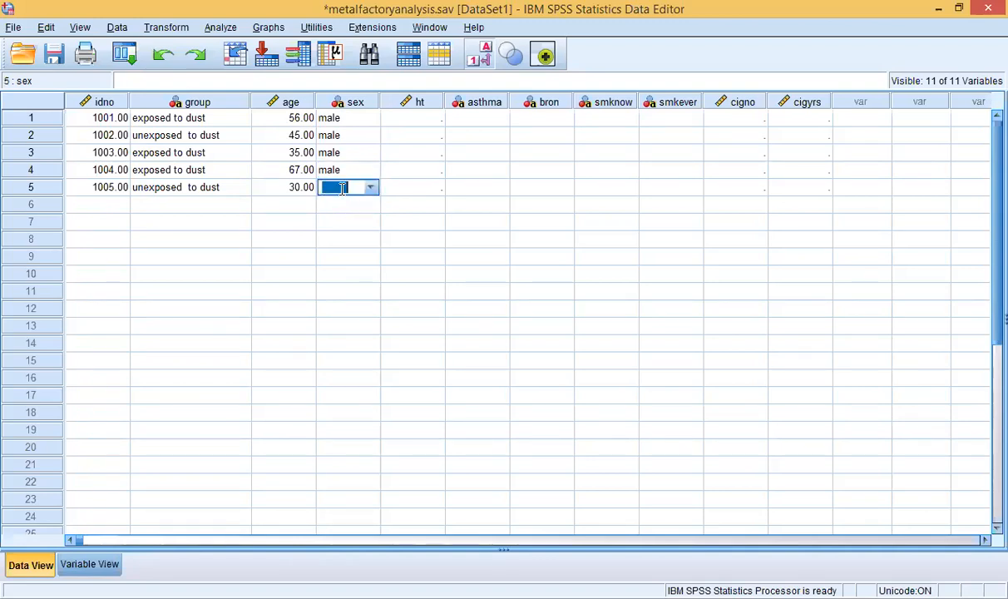
pyautogui.click(371, 190)
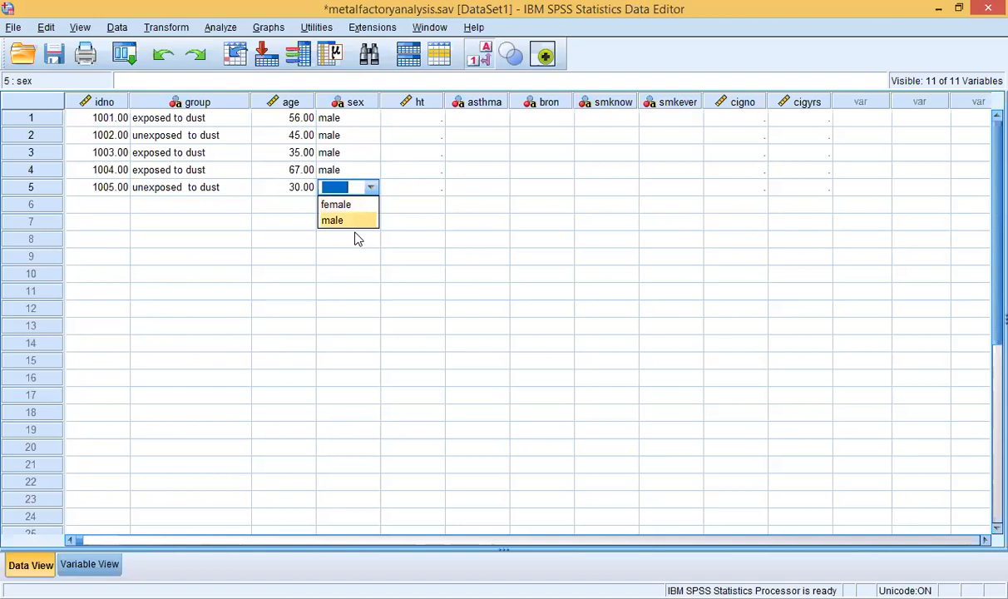
pyautogui.click(344, 207)
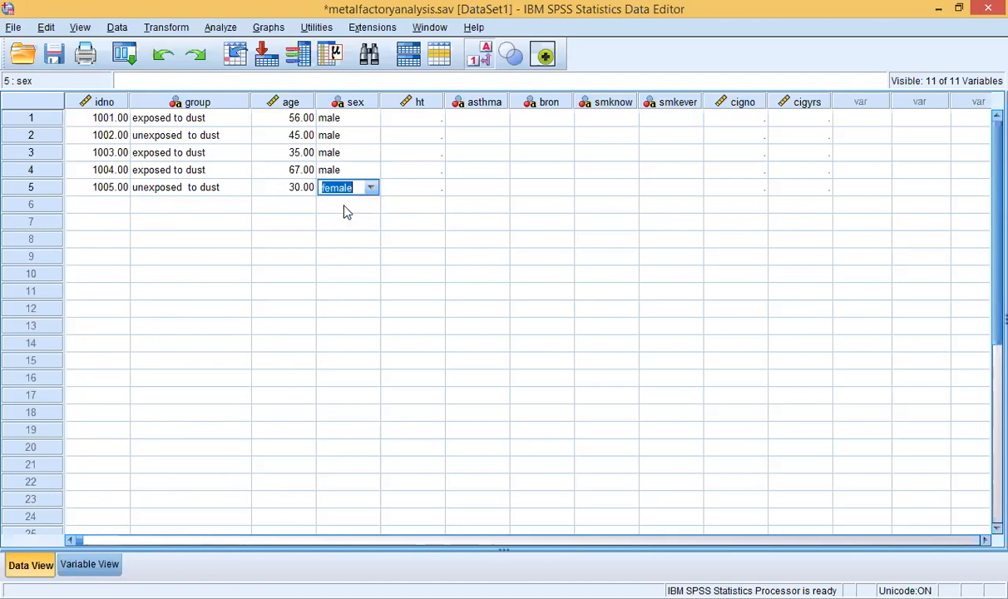
pyautogui.click(415, 120)
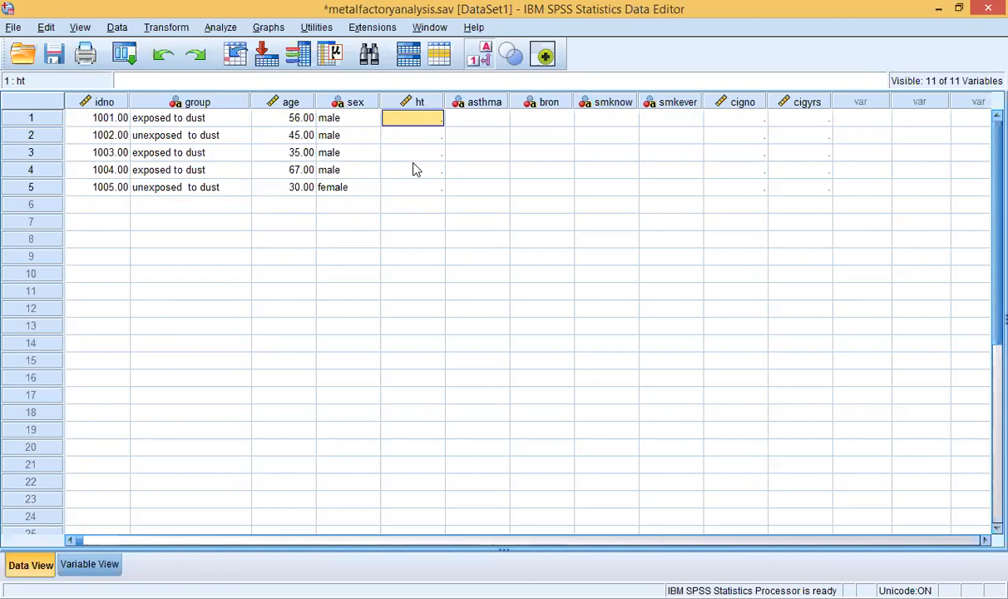
# Step: Enter heights 165 and 135 for cases 1001 and 1002
pyautogui.doubleClick(417, 117)
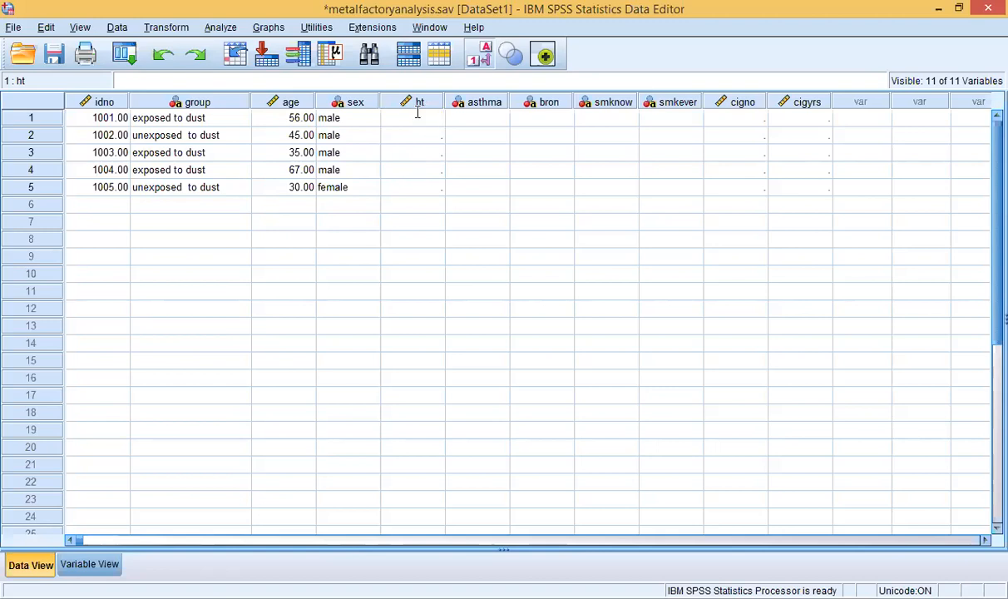
pyautogui.write('165')
pyautogui.click(420, 137)
pyautogui.doubleClick(420, 136)
pyautogui.write('1')
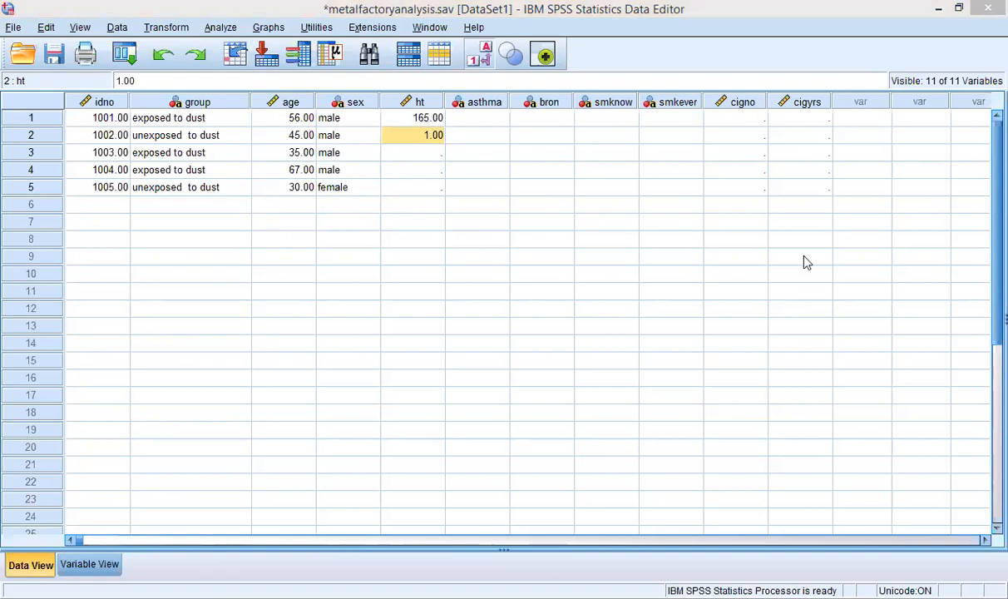
pyautogui.doubleClick(420, 133)
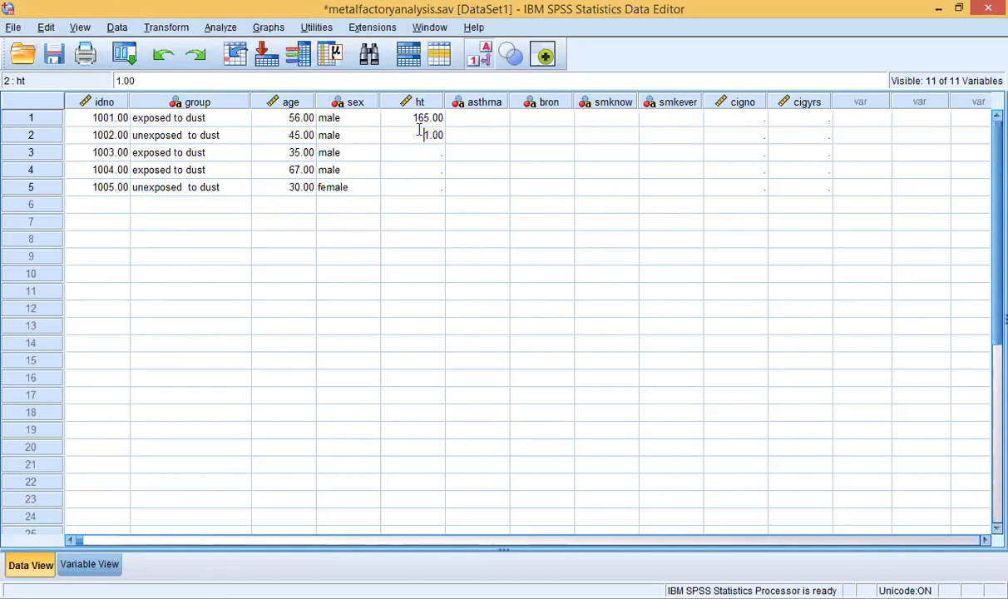
pyautogui.write('35')
pyautogui.click(427, 156)
# Step: Enter heights 145, 168 and 130 for cases 1003 to 1005
pyautogui.doubleClick(427, 153)
pyautogui.write('145')
pyautogui.doubleClick(426, 166)
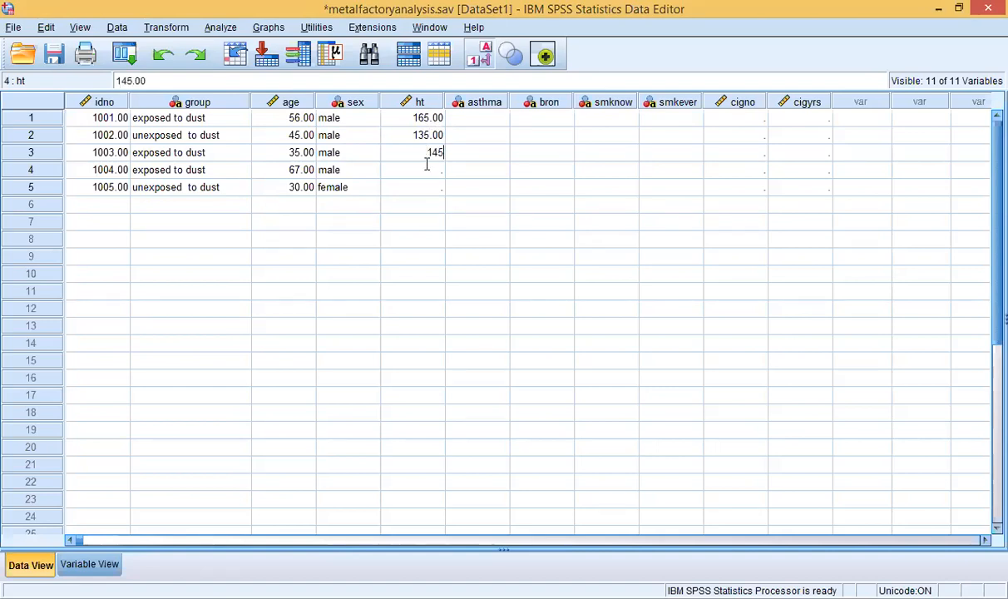
pyautogui.write('168')
pyautogui.doubleClick(425, 185)
pyautogui.write('130')
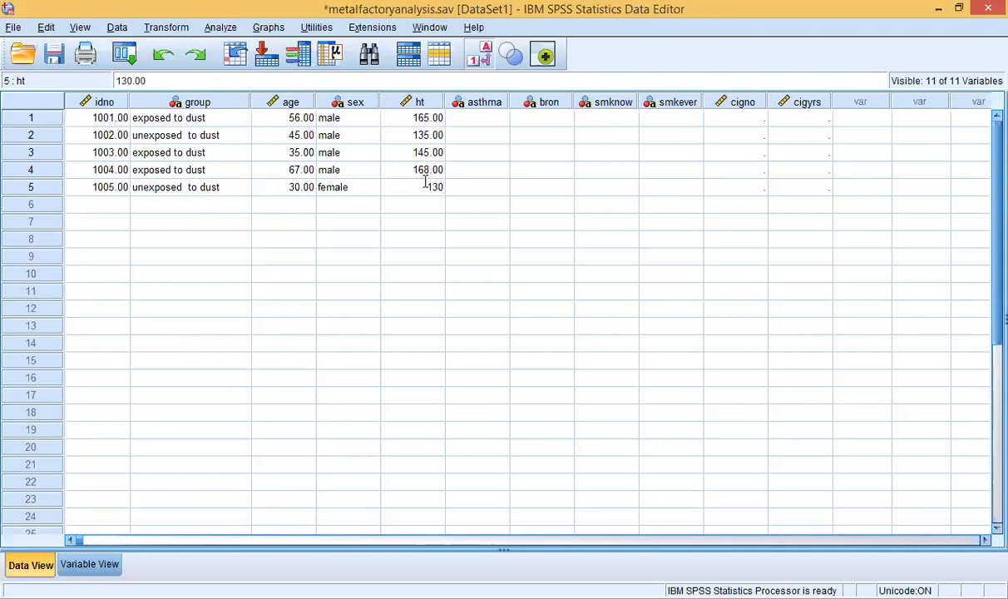
pyautogui.click(487, 103)
pyautogui.click(489, 117)
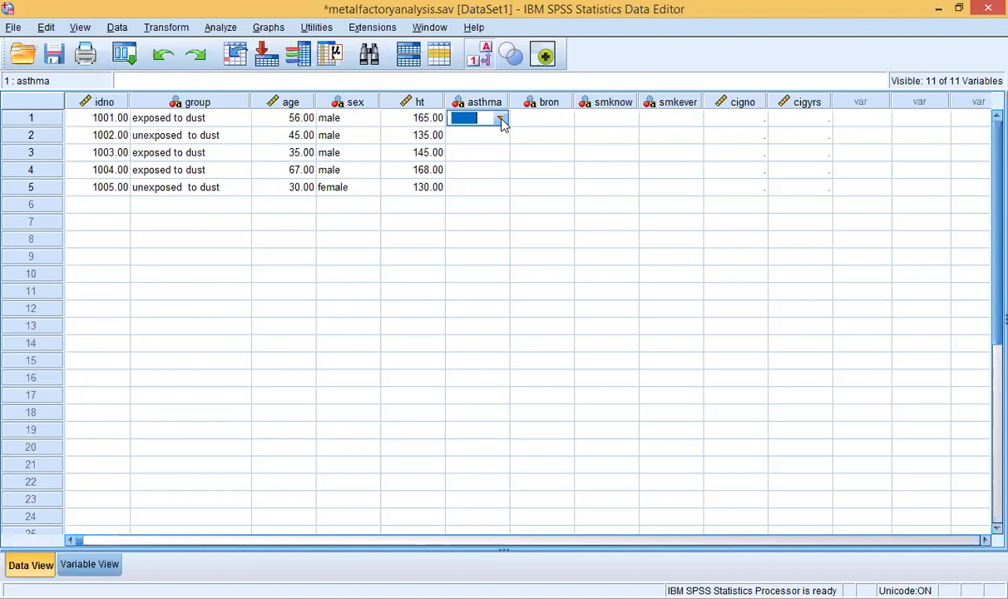
# Step: Set asthma to No, yes and dont know for cases 1001–1003
pyautogui.click(500, 121)
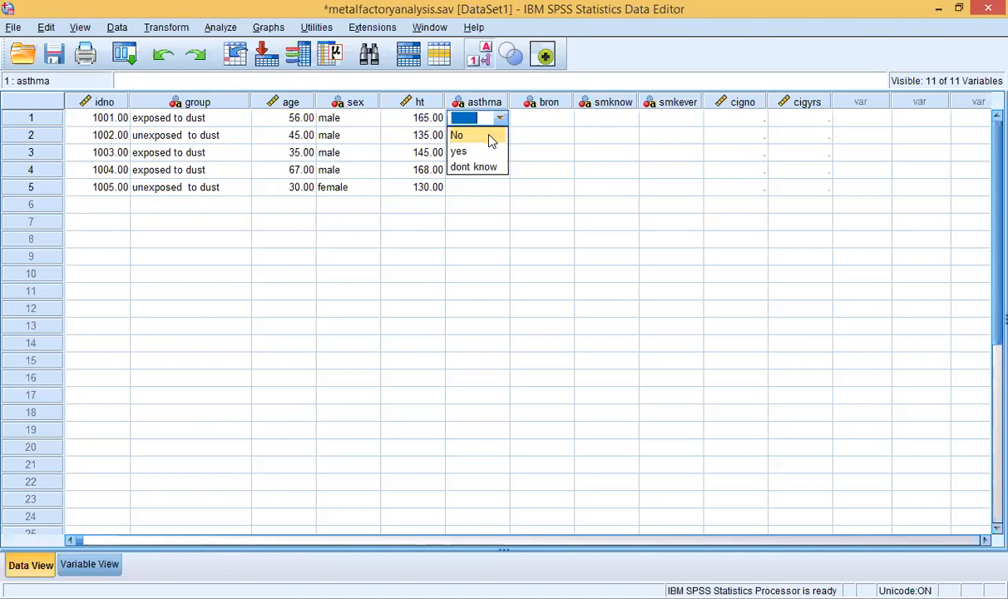
pyautogui.click(480, 136)
pyautogui.click(486, 138)
pyautogui.click(491, 136)
pyautogui.click(502, 138)
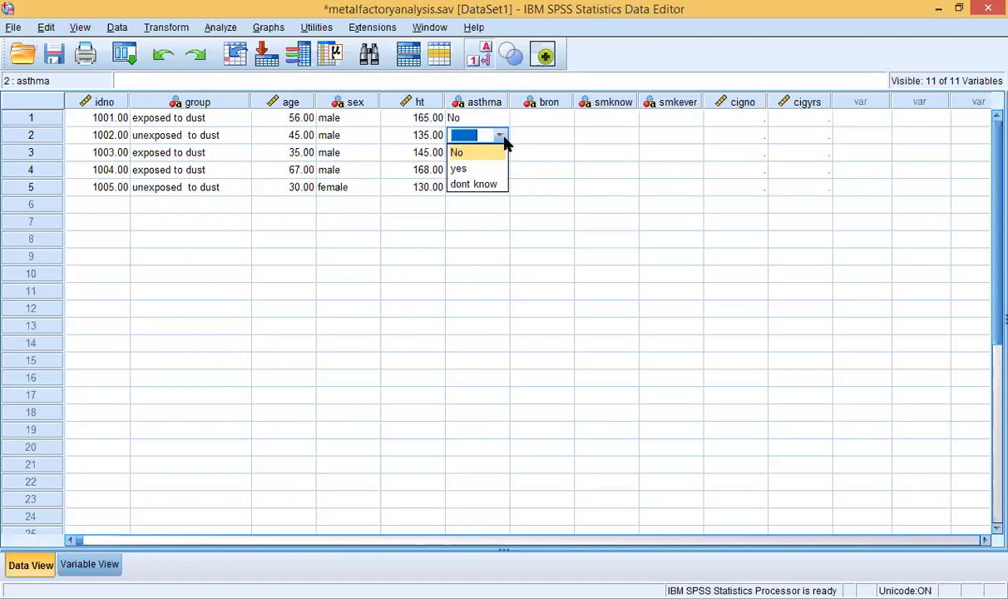
pyautogui.click(477, 171)
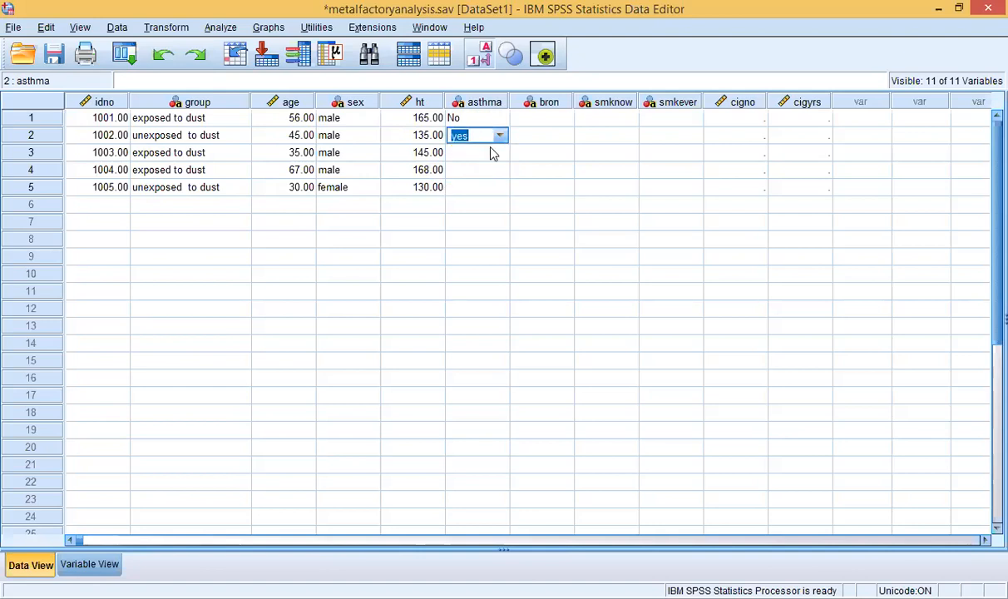
pyautogui.click(493, 153)
pyautogui.click(493, 157)
pyautogui.click(499, 153)
pyautogui.click(474, 202)
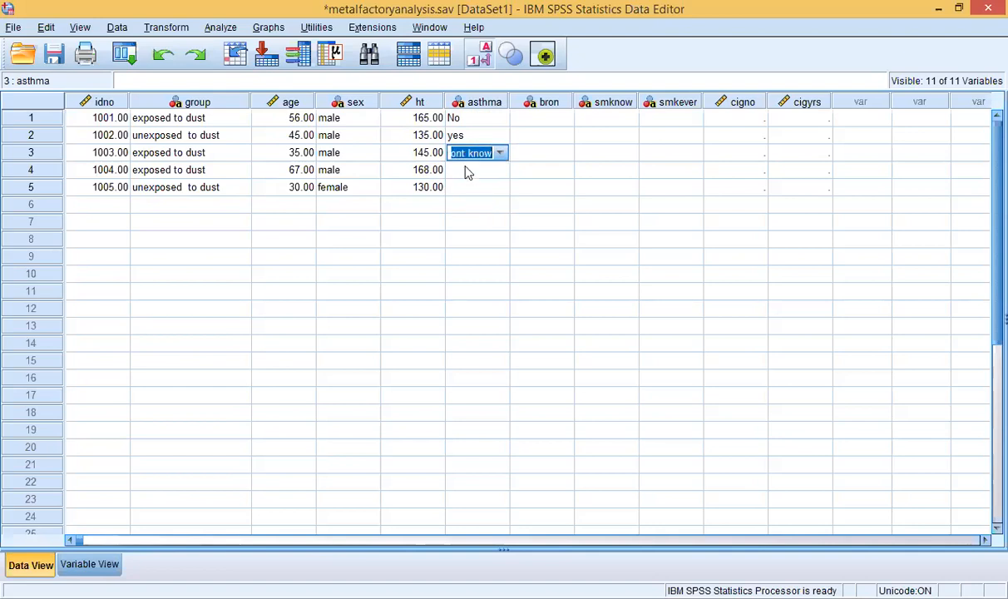
# Step: Set asthma to No for case 1004, correcting a mistaken yes, and yes for case 1005
pyautogui.click(466, 169)
pyautogui.click(489, 170)
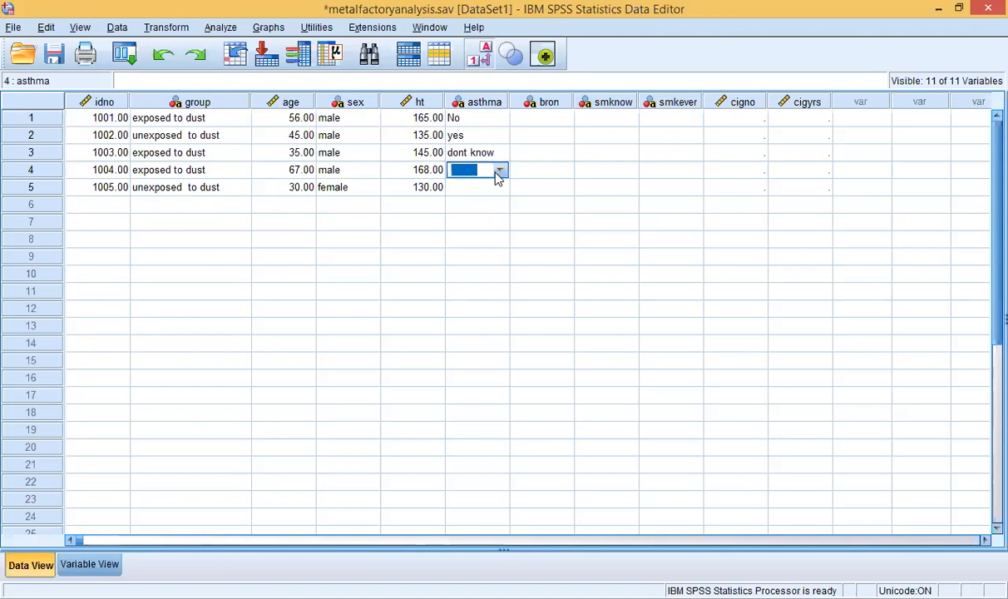
pyautogui.click(499, 170)
pyautogui.click(465, 203)
pyautogui.click(498, 170)
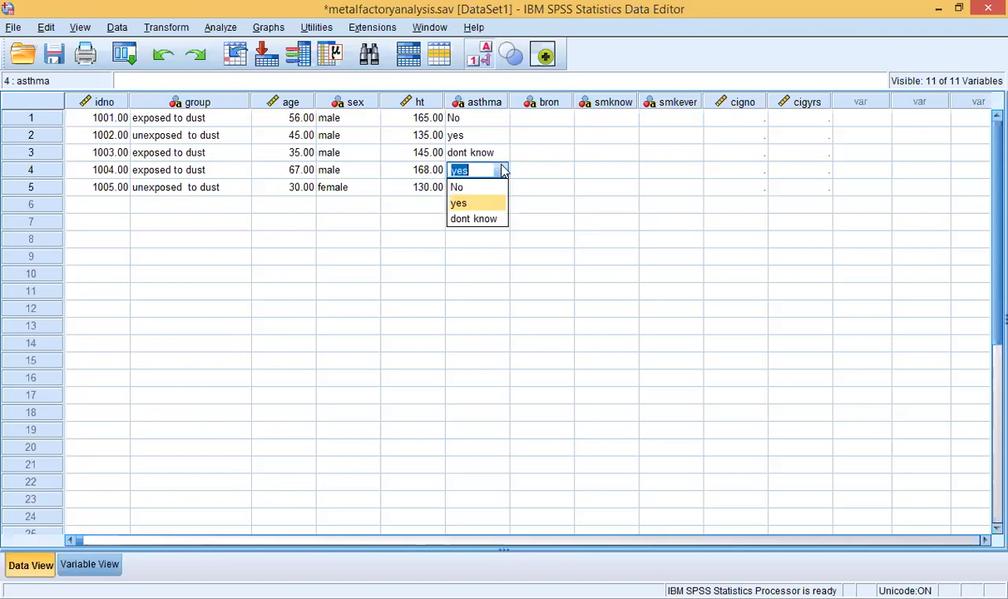
pyautogui.click(478, 187)
pyautogui.click(478, 188)
pyautogui.click(498, 187)
pyautogui.click(501, 188)
pyautogui.click(469, 223)
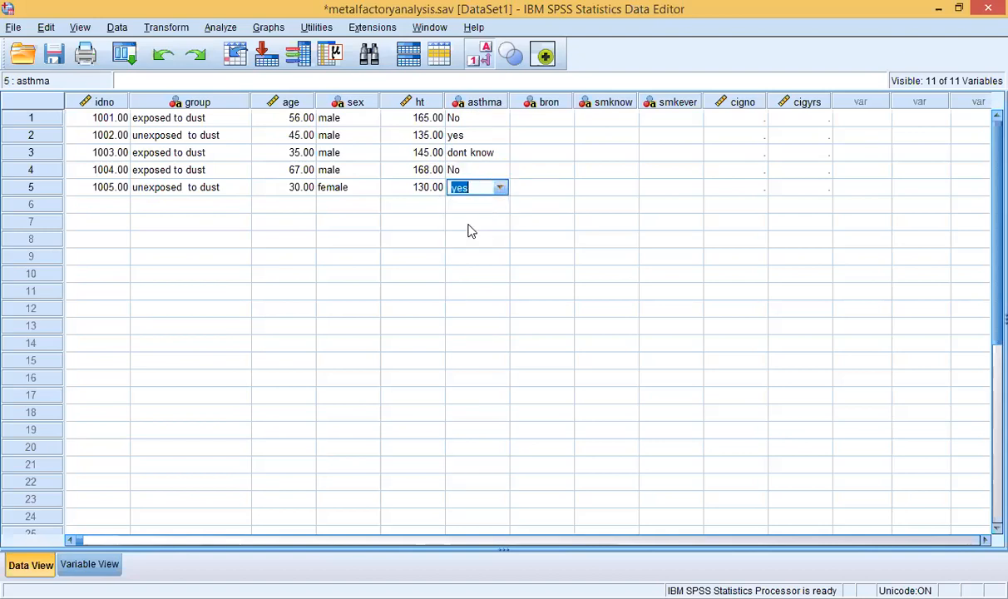
pyautogui.click(545, 122)
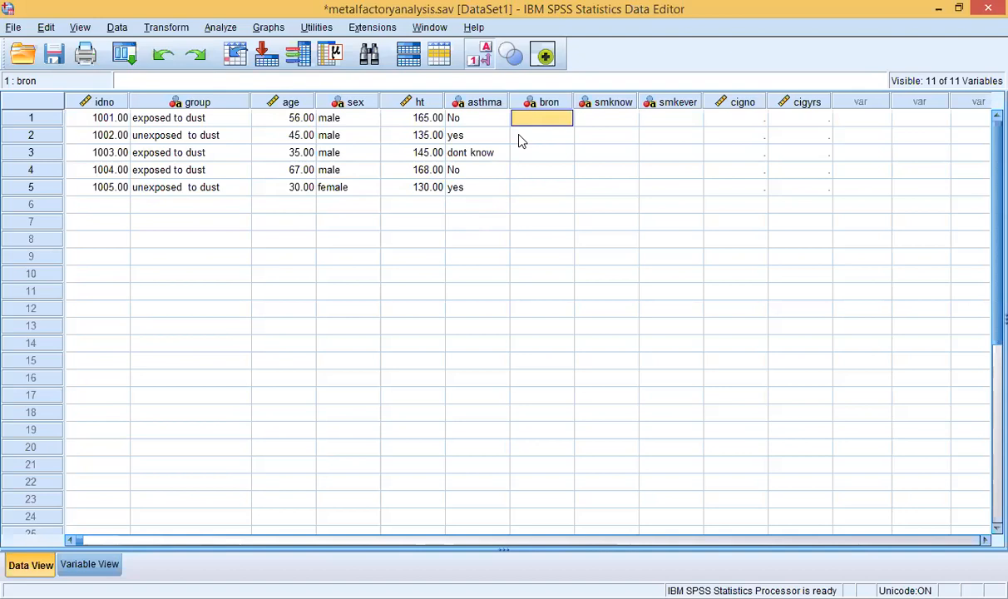
# Step: Set bron to no, no and yes for cases 1001–1003
pyautogui.doubleClick(525, 118)
pyautogui.click(564, 119)
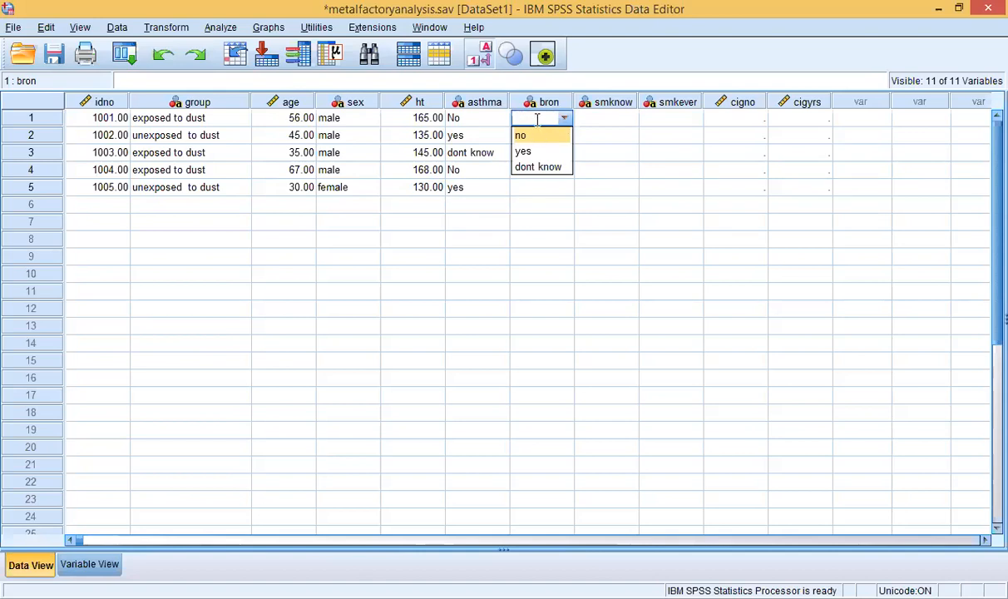
pyautogui.click(537, 135)
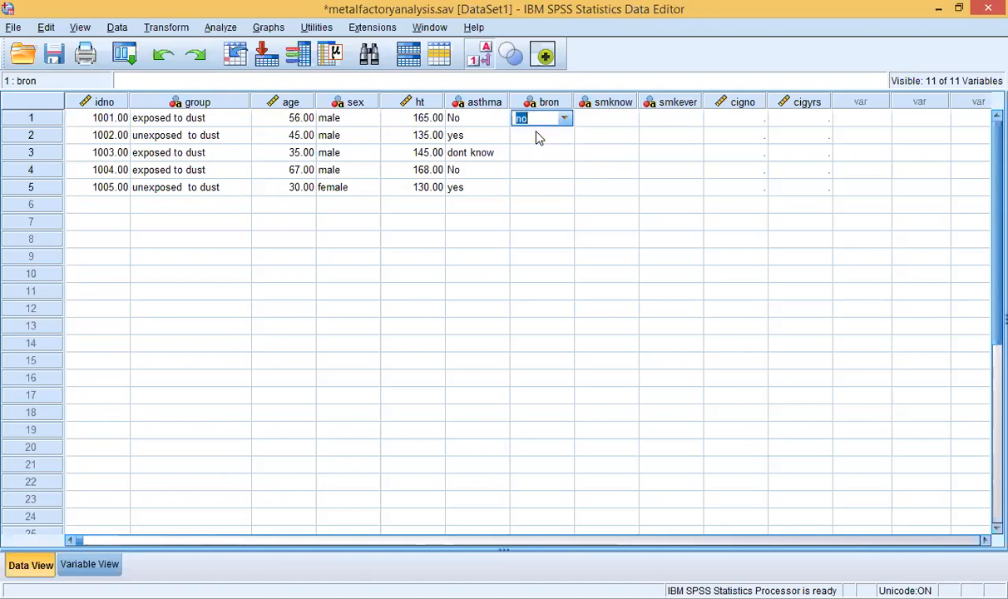
pyautogui.click(537, 137)
pyautogui.click(565, 138)
pyautogui.click(533, 153)
pyautogui.click(539, 153)
pyautogui.click(539, 153)
pyautogui.click(565, 153)
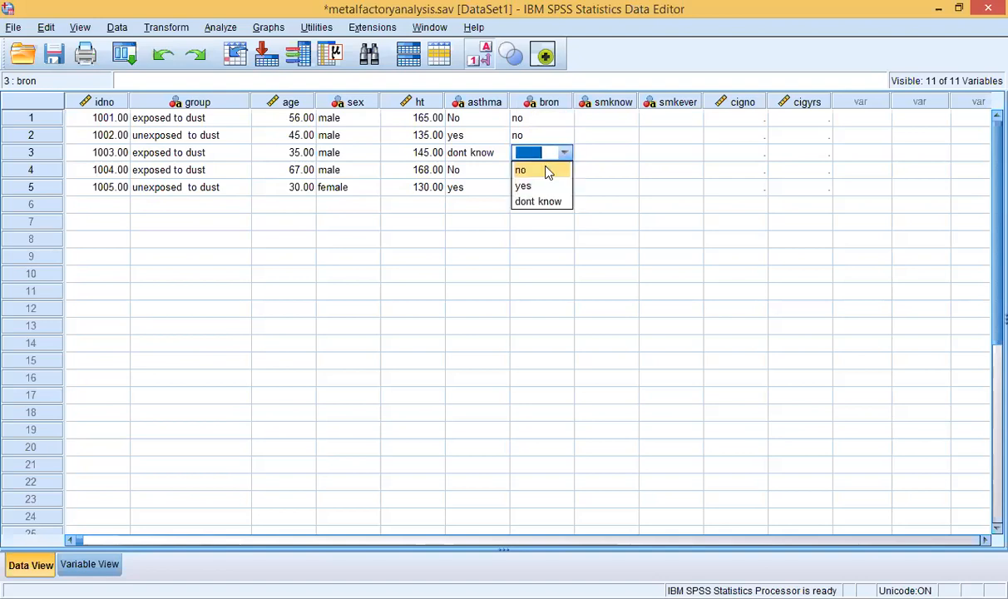
pyautogui.click(527, 186)
# Step: Set bron to dont know for case 1004 and yes for case 1005
pyautogui.click(528, 171)
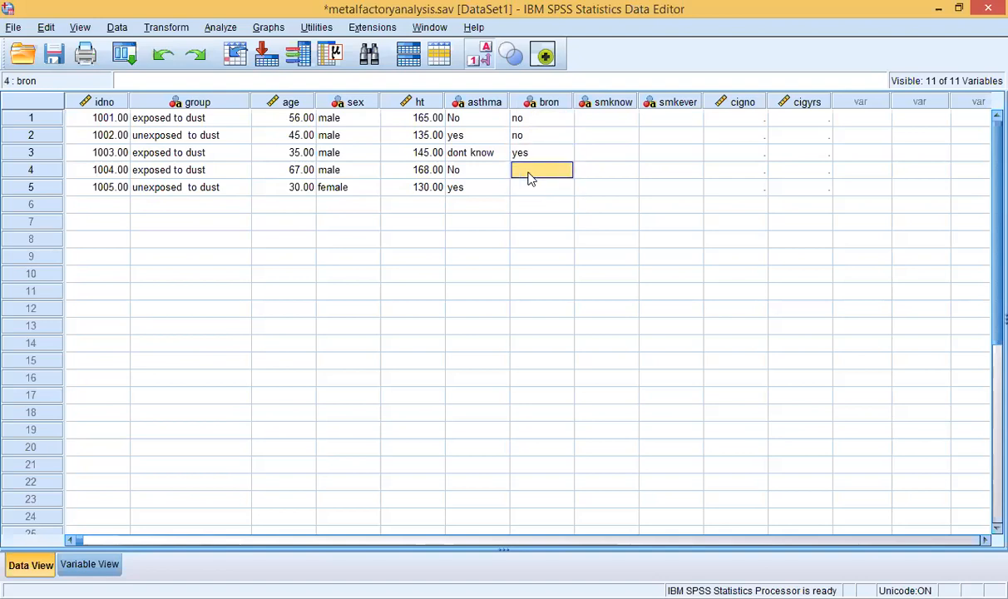
pyautogui.click(533, 170)
pyautogui.click(565, 170)
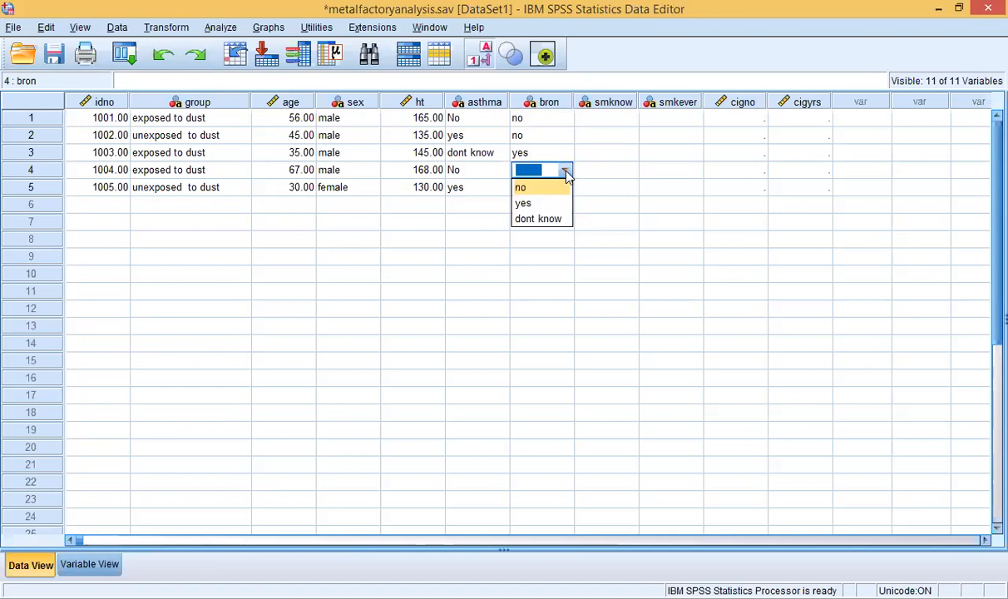
pyautogui.click(537, 218)
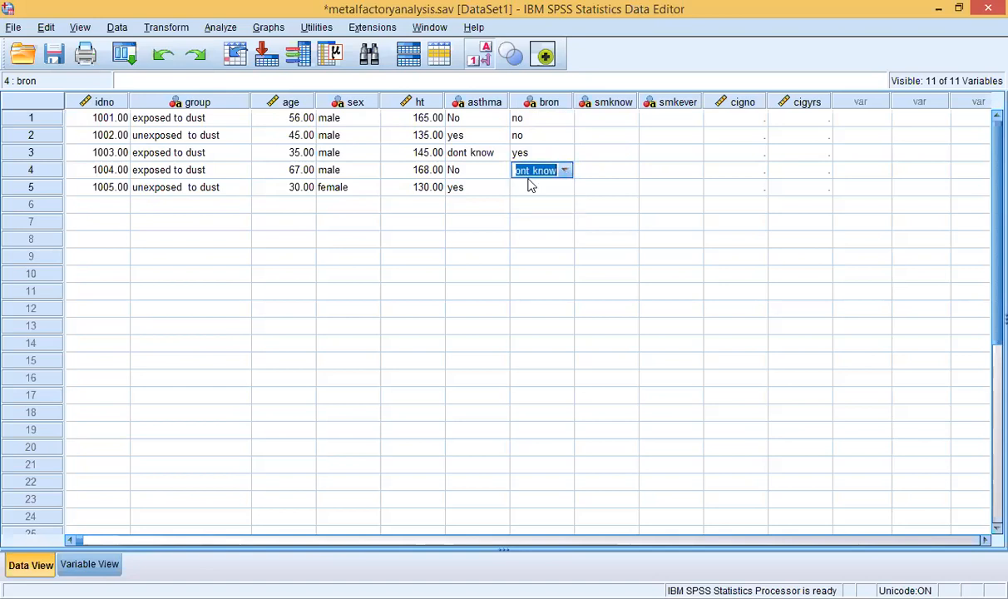
pyautogui.click(527, 186)
pyautogui.click(527, 186)
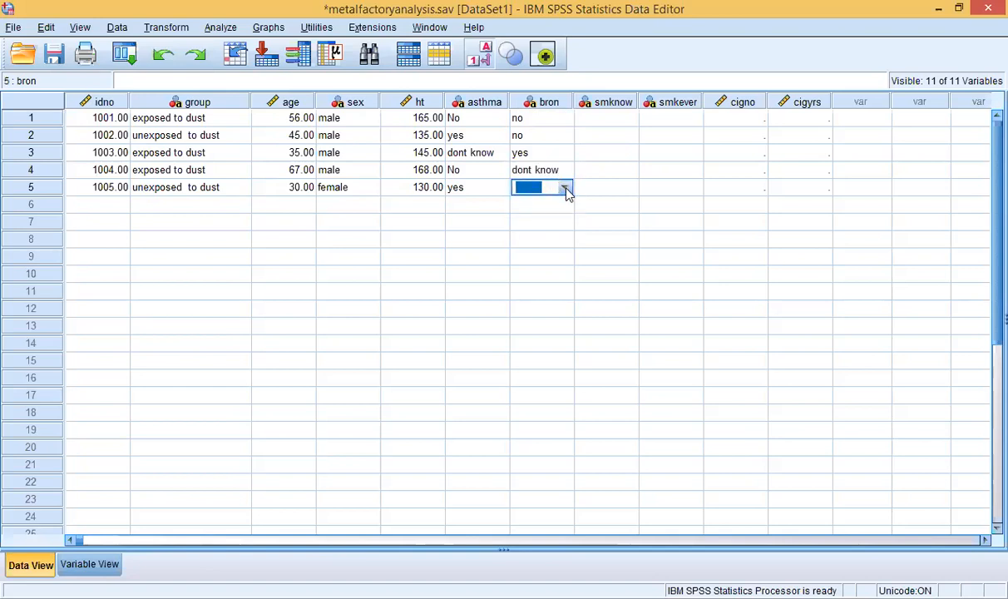
pyautogui.click(565, 190)
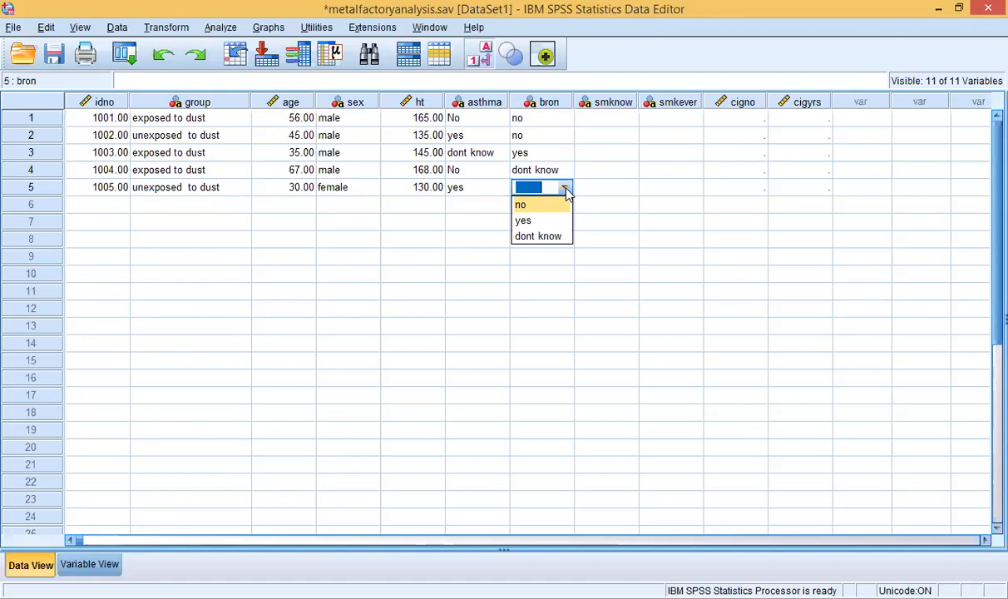
pyautogui.click(523, 221)
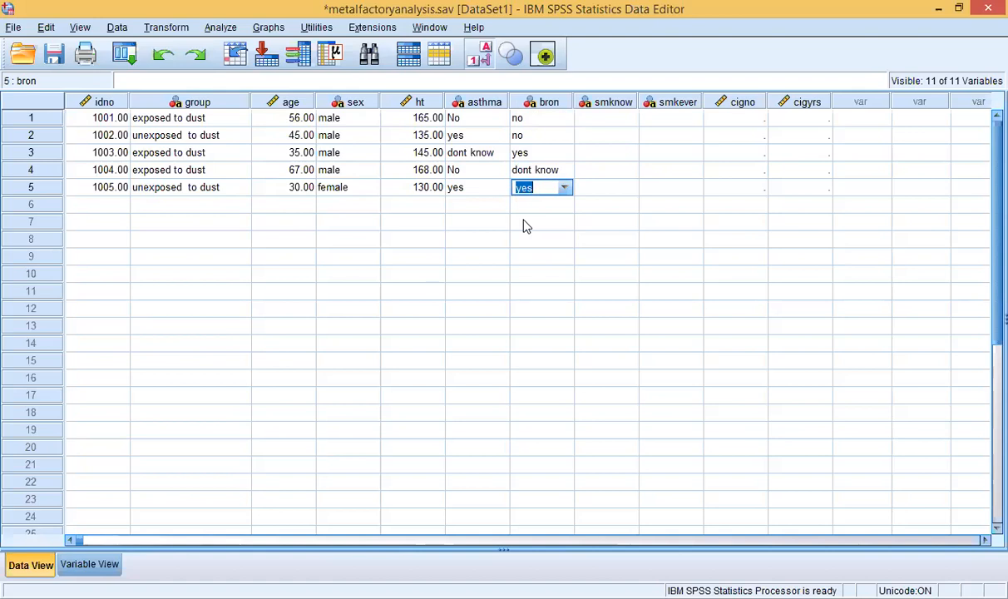
pyautogui.click(606, 119)
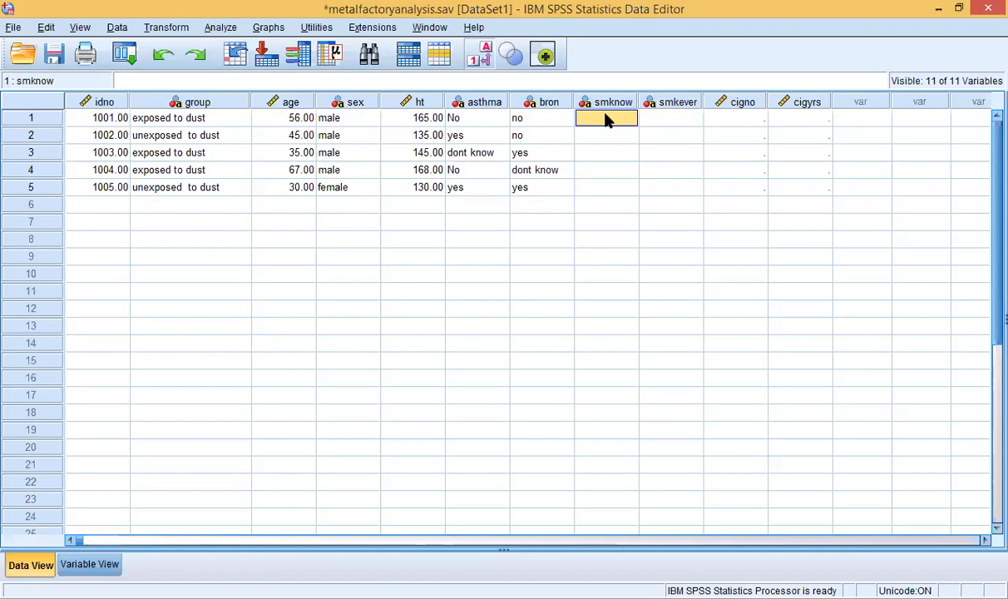
# Step: Set smknow to no for case 1001 and yes for case 1002
pyautogui.doubleClick(606, 121)
pyautogui.click(634, 122)
pyautogui.click(589, 139)
pyautogui.click(598, 139)
pyautogui.click(630, 137)
pyautogui.click(628, 139)
pyautogui.click(631, 138)
pyautogui.click(629, 137)
pyautogui.click(631, 138)
pyautogui.click(606, 169)
# Step: Set smknow to yes, no and yes for cases 1003–1005
pyautogui.click(604, 158)
pyautogui.click(629, 156)
pyautogui.click(606, 185)
pyautogui.click(602, 172)
pyautogui.click(630, 171)
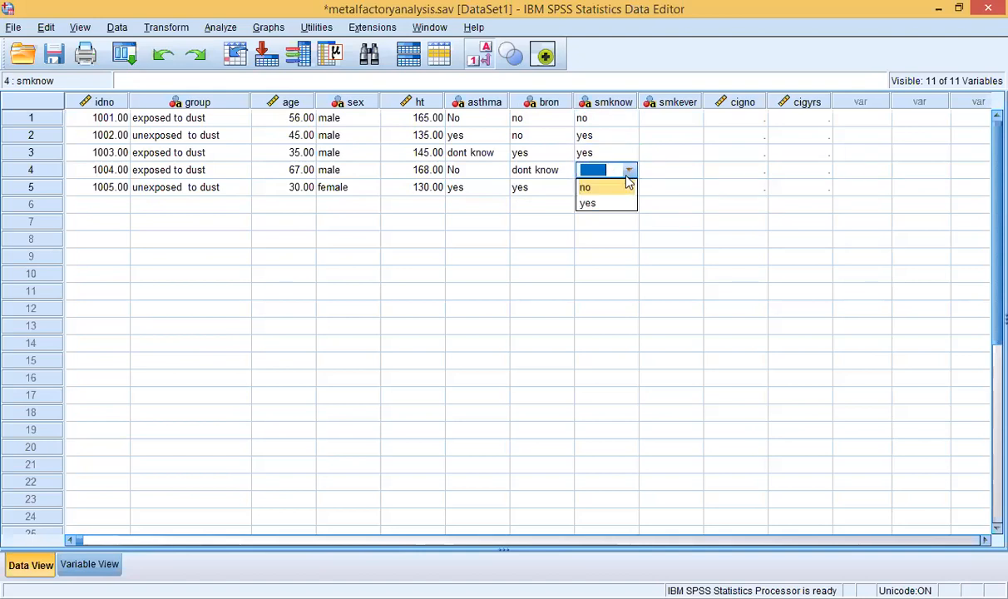
pyautogui.click(604, 187)
pyautogui.click(601, 189)
pyautogui.click(630, 187)
pyautogui.click(610, 221)
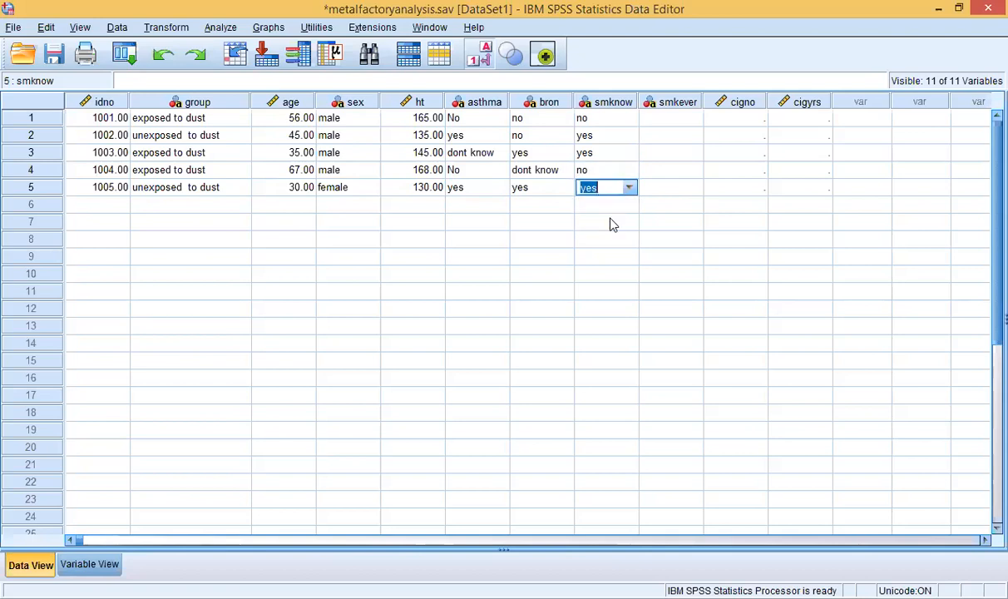
# Step: Set smkever to no for case 1001 and ex smoker for case 1002
pyautogui.click(665, 117)
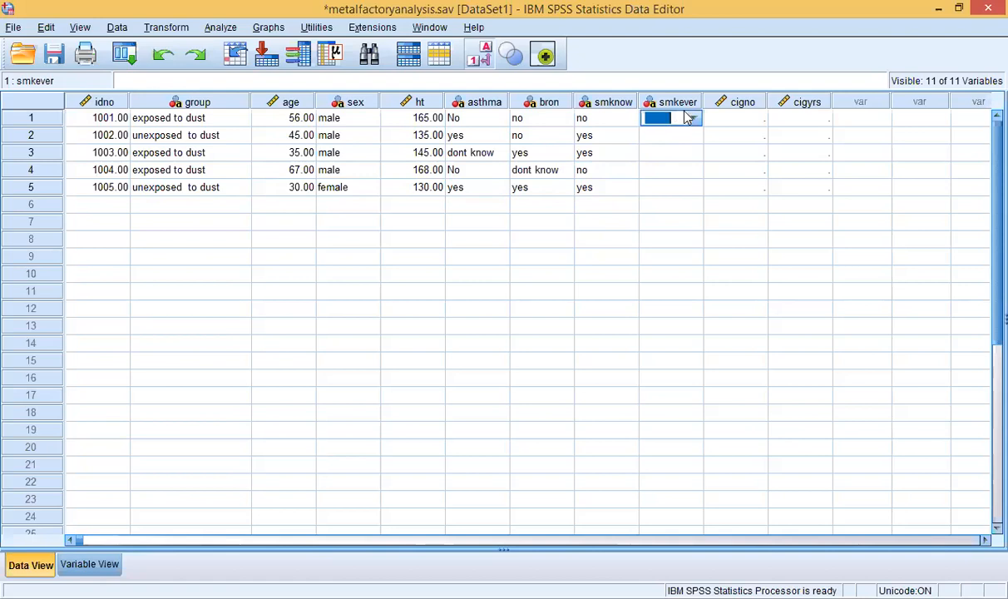
pyautogui.click(693, 121)
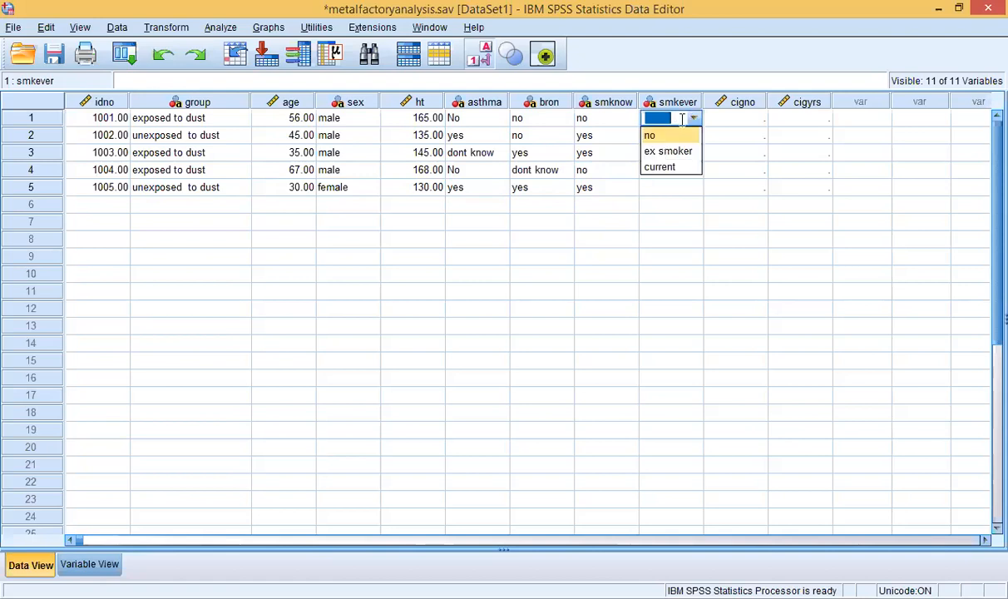
pyautogui.click(688, 136)
pyautogui.click(690, 135)
pyautogui.click(691, 135)
pyautogui.click(693, 136)
pyautogui.click(673, 170)
# Step: Set smkever to current, current and no for cases 1003–1005
pyautogui.click(668, 166)
pyautogui.click(668, 157)
pyautogui.click(670, 159)
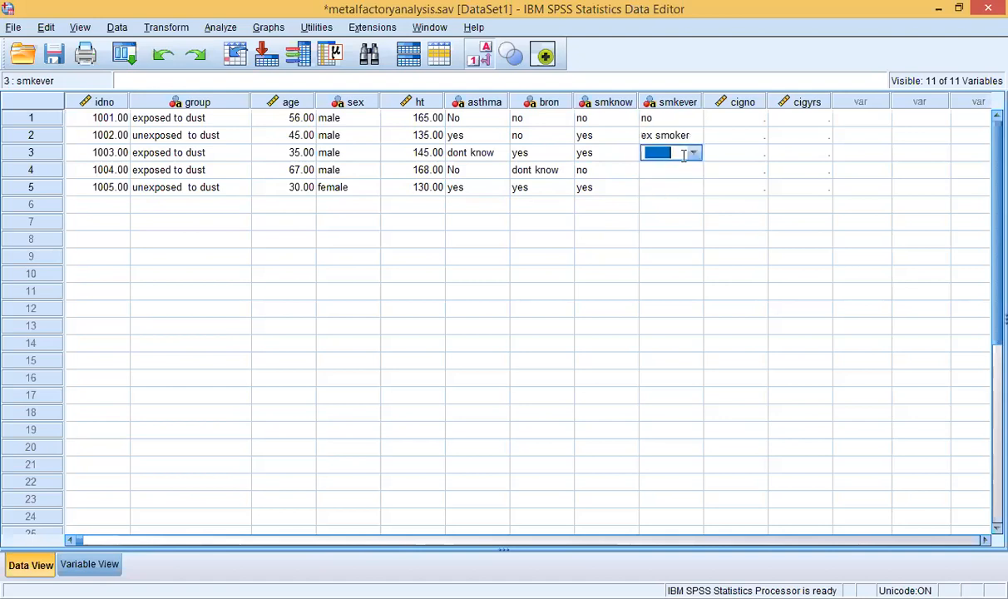
pyautogui.click(693, 153)
pyautogui.click(671, 202)
pyautogui.click(665, 169)
pyautogui.click(665, 169)
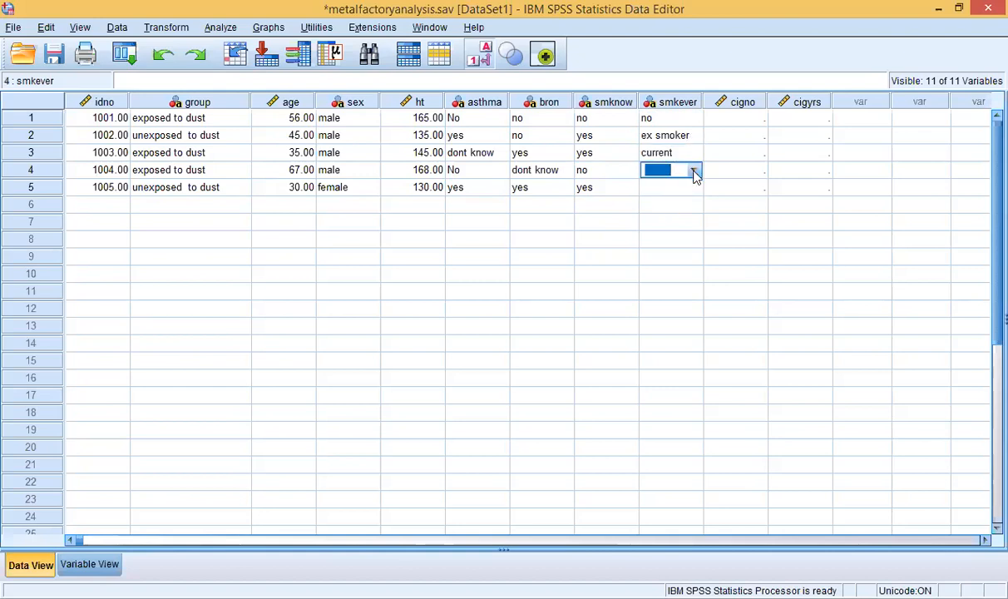
pyautogui.click(693, 170)
pyautogui.click(668, 217)
pyautogui.click(659, 187)
pyautogui.click(659, 187)
pyautogui.click(694, 188)
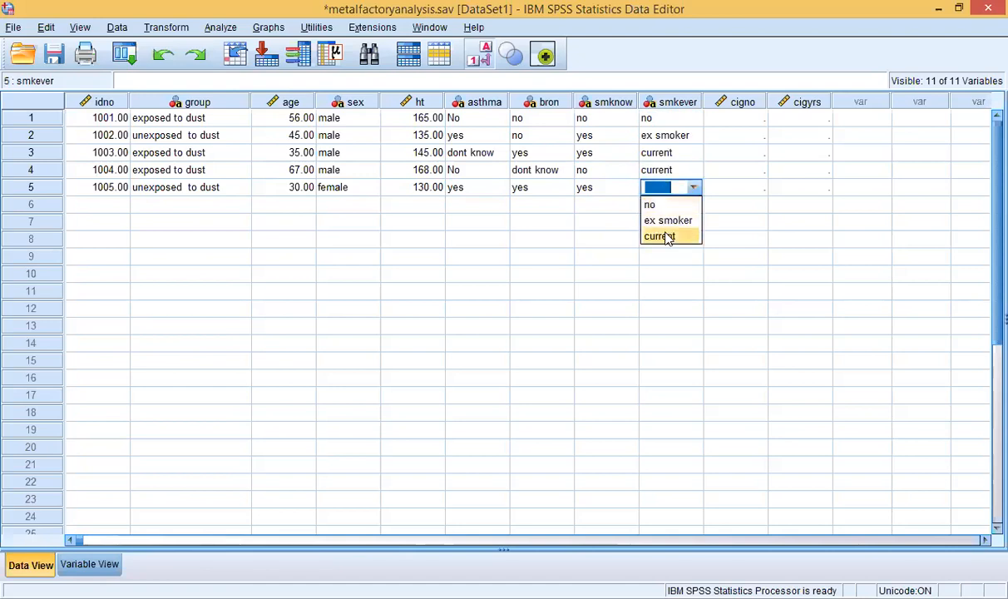
pyautogui.click(653, 204)
pyautogui.click(732, 118)
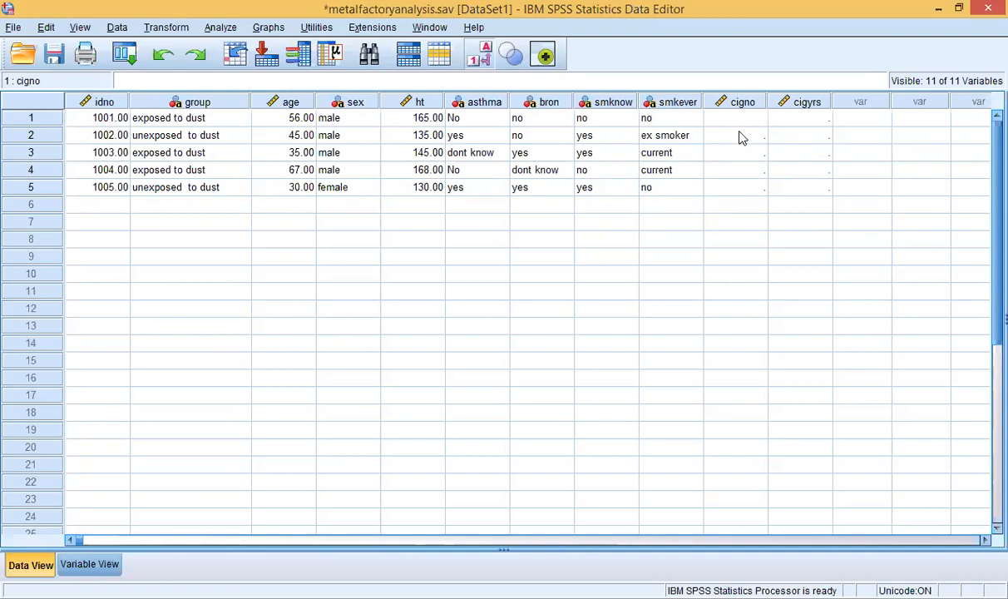
# Step: Enter cigno values 10 and 20 for cases 1002 and 1003
pyautogui.click(742, 136)
pyautogui.click(741, 135)
pyautogui.write('10')
pyautogui.click(737, 153)
pyautogui.doubleClick(736, 150)
pyautogui.write('20')
pyautogui.press('Return')
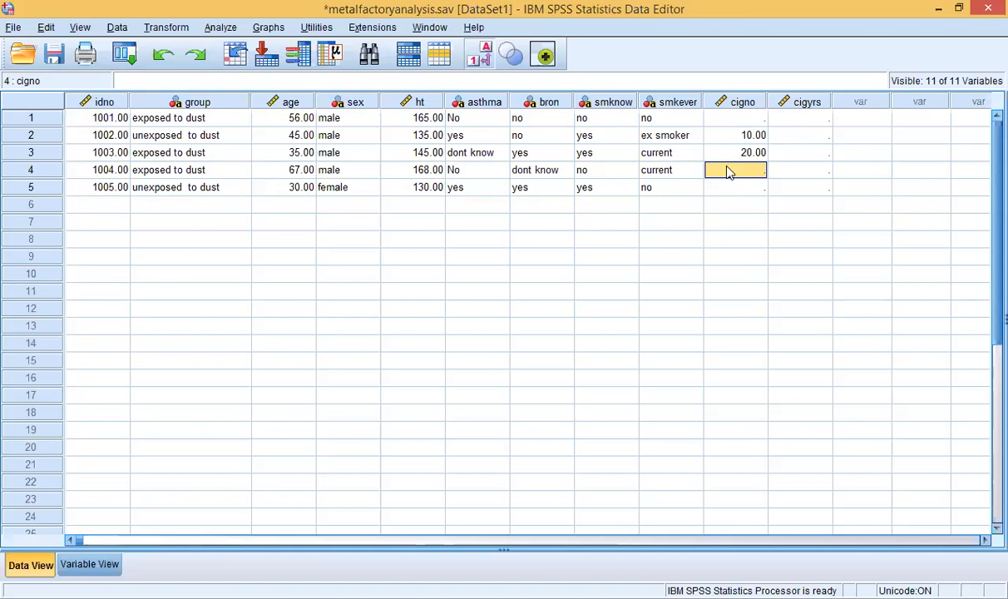
pyautogui.doubleClick(728, 166)
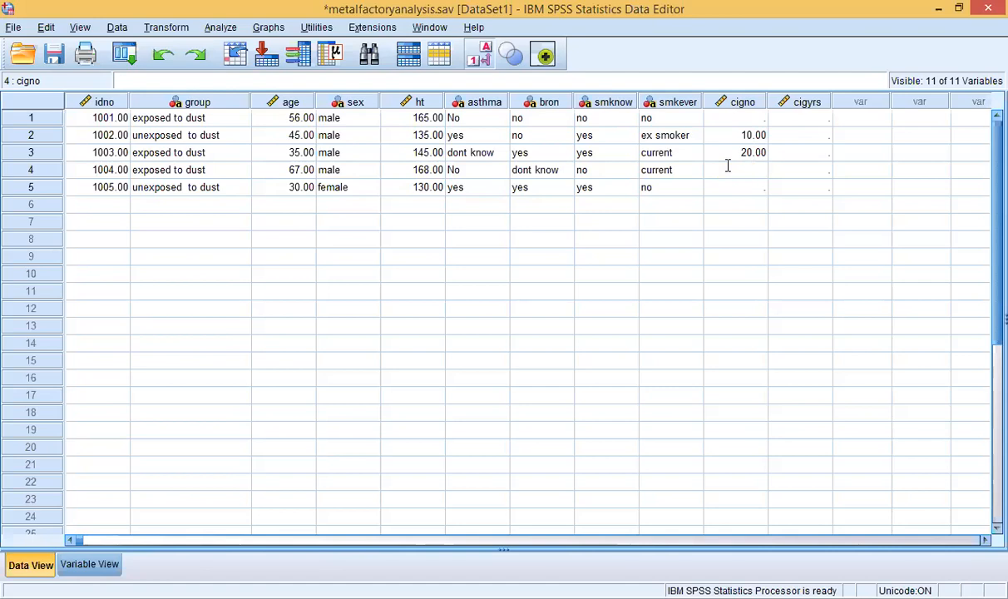
# Step: Change case 1004's smknow to yes and enter 10 for its cigno
pyautogui.click(608, 170)
pyautogui.doubleClick(609, 171)
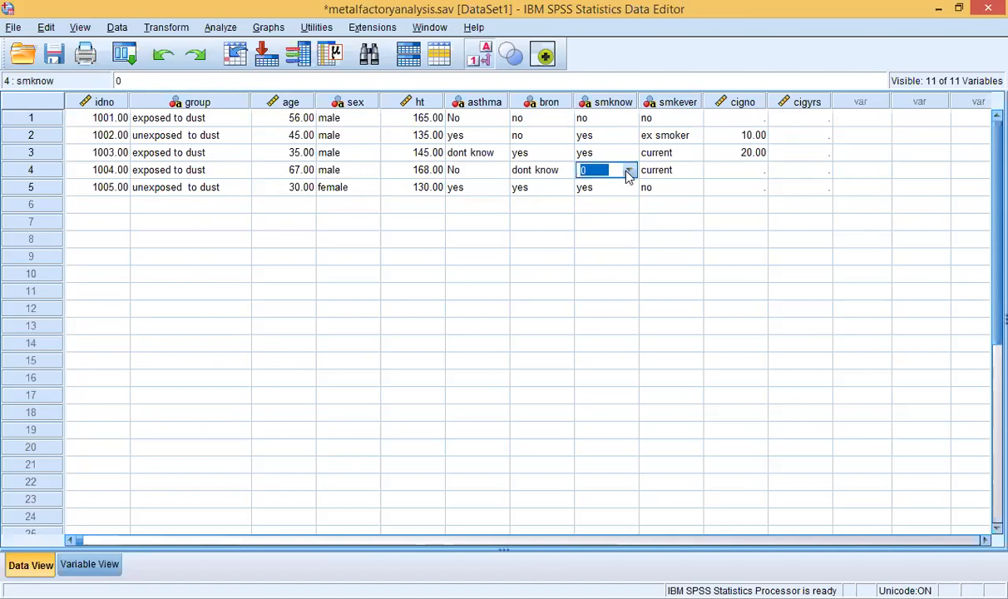
pyautogui.click(628, 171)
pyautogui.click(629, 171)
pyautogui.click(628, 171)
pyautogui.click(600, 204)
pyautogui.click(712, 170)
pyautogui.write('10')
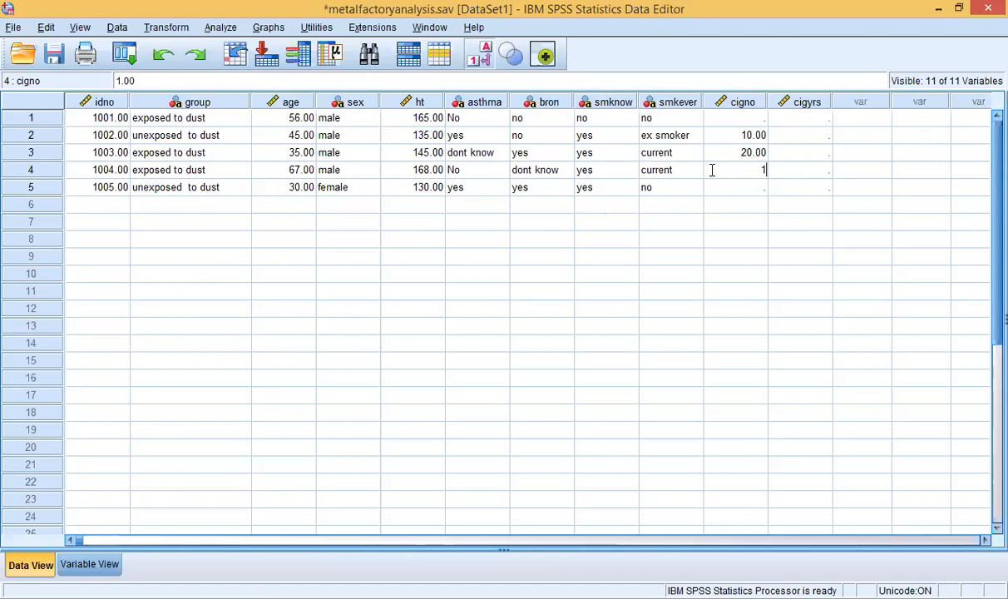
pyautogui.click(719, 190)
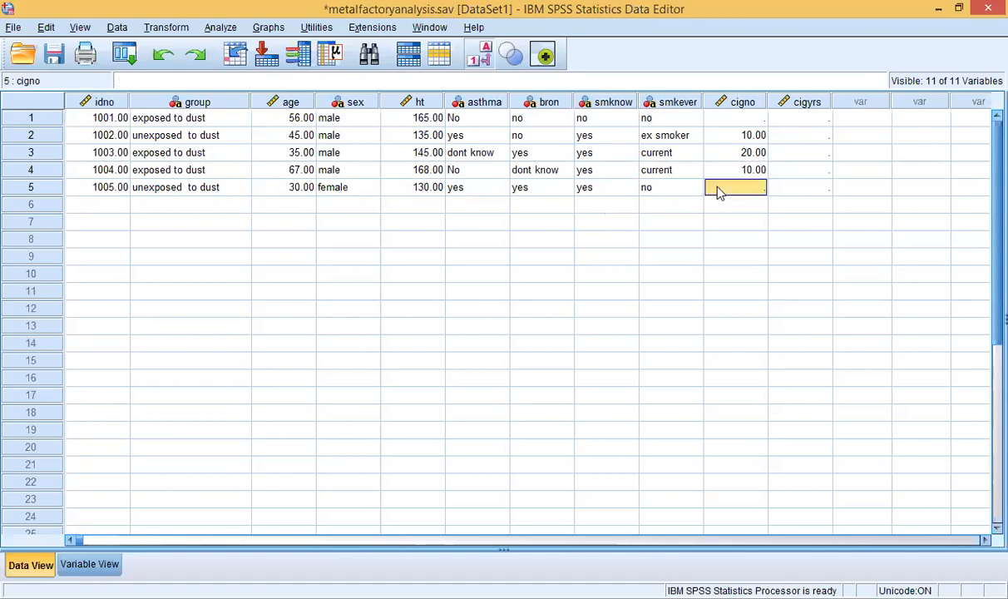
pyautogui.click(719, 187)
# Step: Change case 1005's smknow answer to no
pyautogui.click(650, 189)
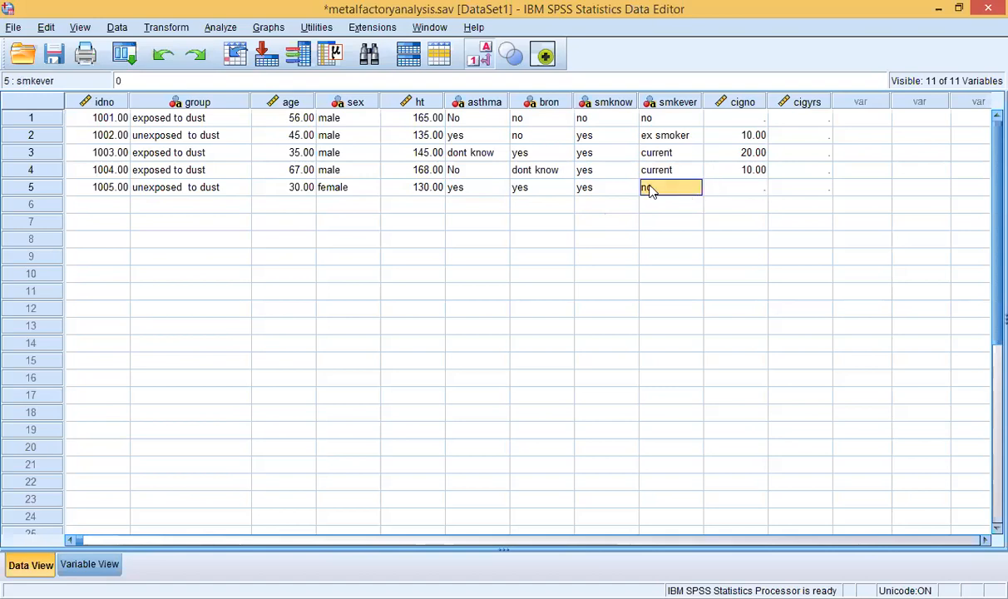
pyautogui.click(605, 189)
pyautogui.doubleClick(605, 189)
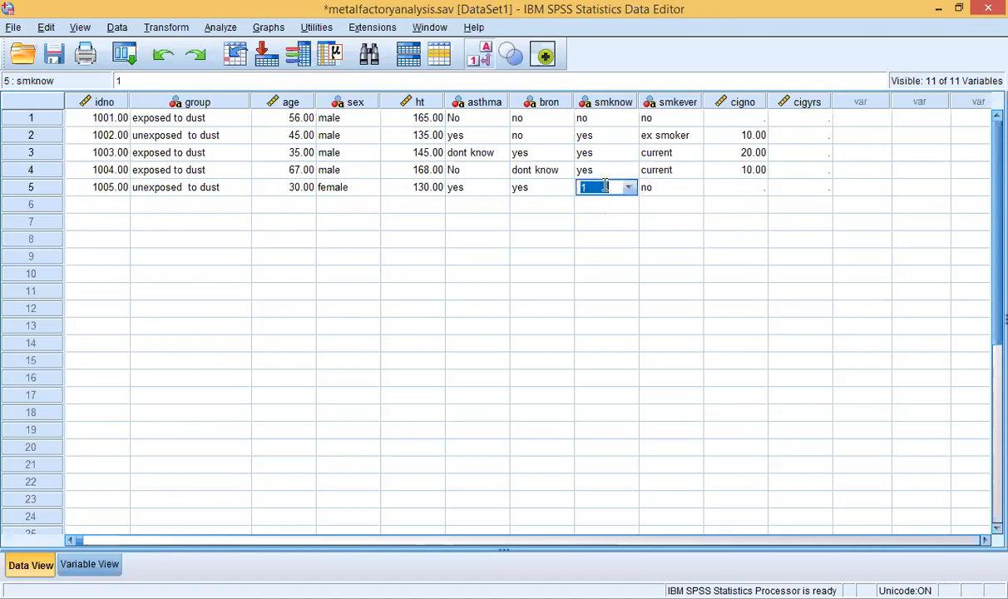
pyautogui.click(630, 190)
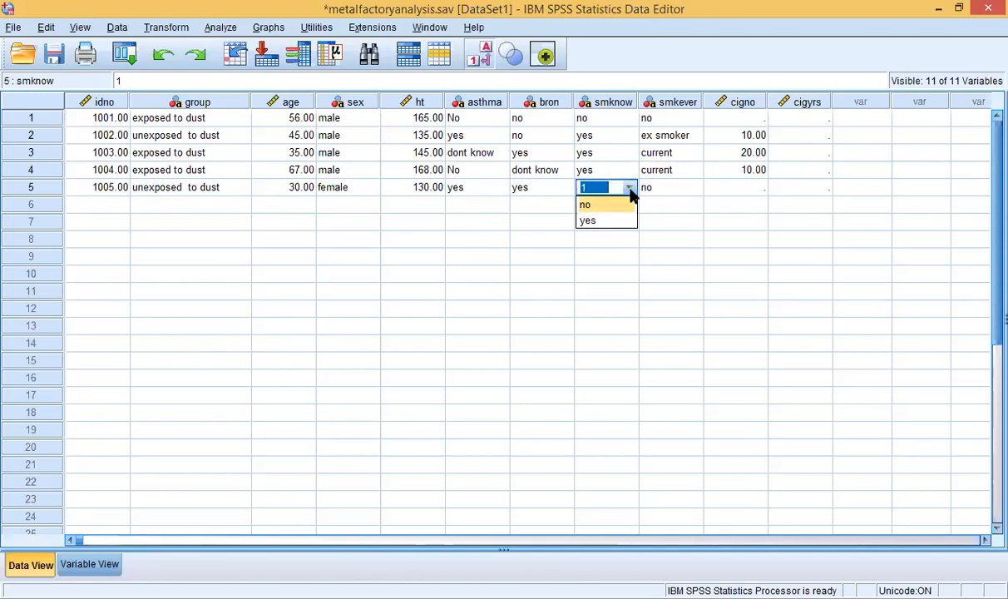
pyautogui.click(586, 207)
pyautogui.click(546, 193)
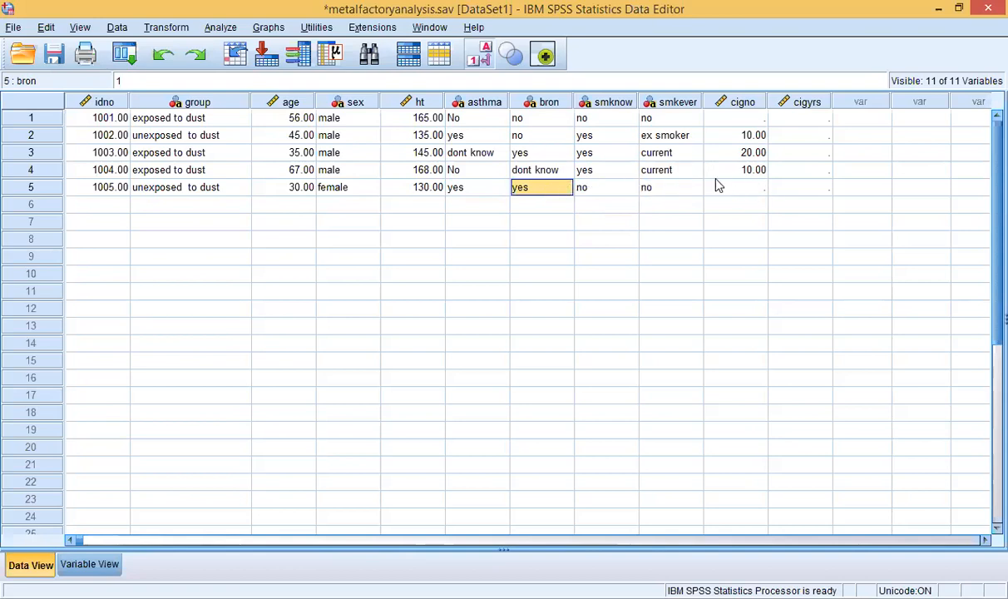
pyautogui.click(801, 191)
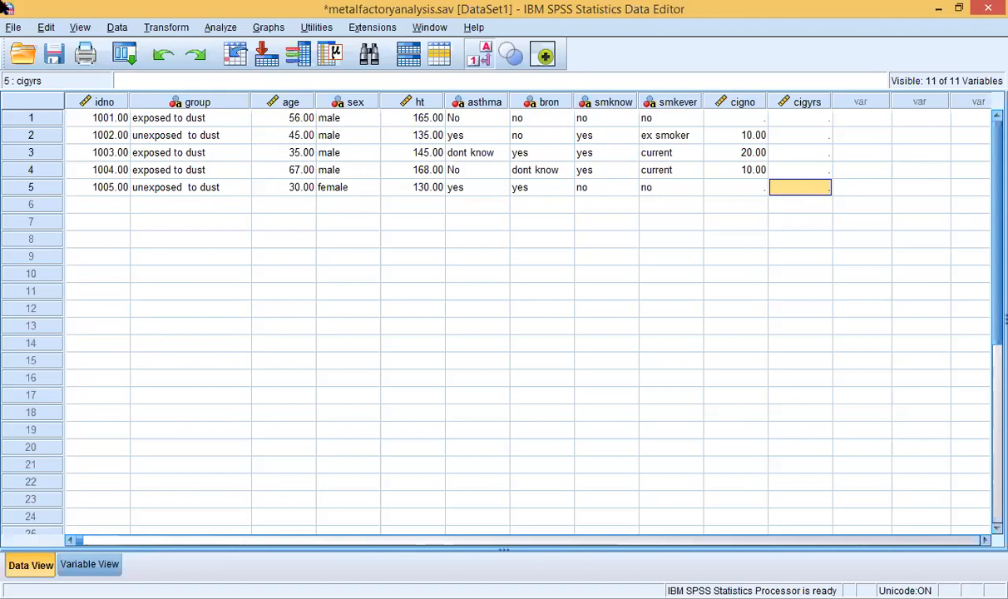
# Step: Save metalfactoryanalysis.sav via File > Save, then check Variable View and return to Data View
pyautogui.click(15, 28)
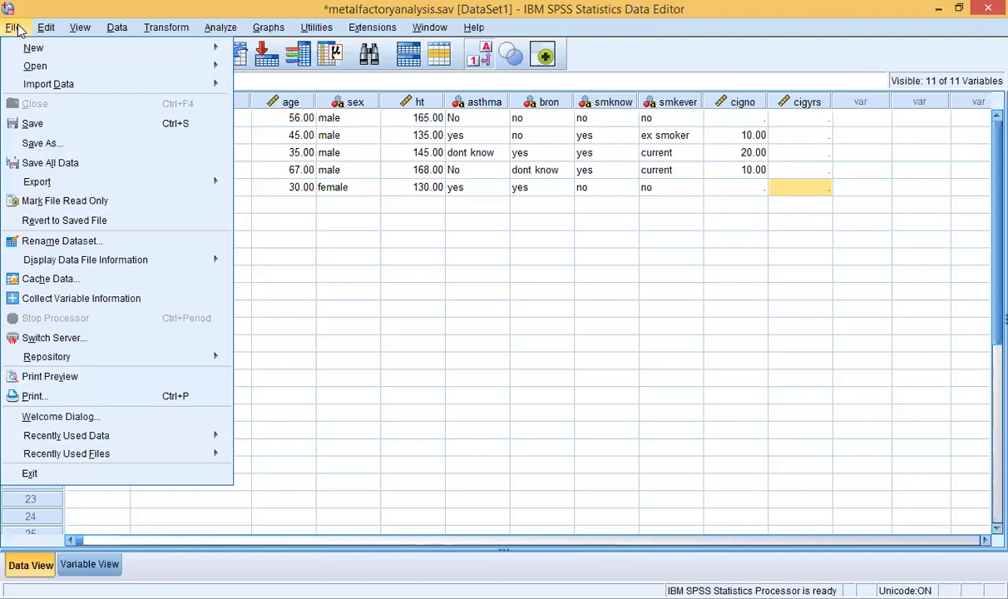
pyautogui.click(56, 8)
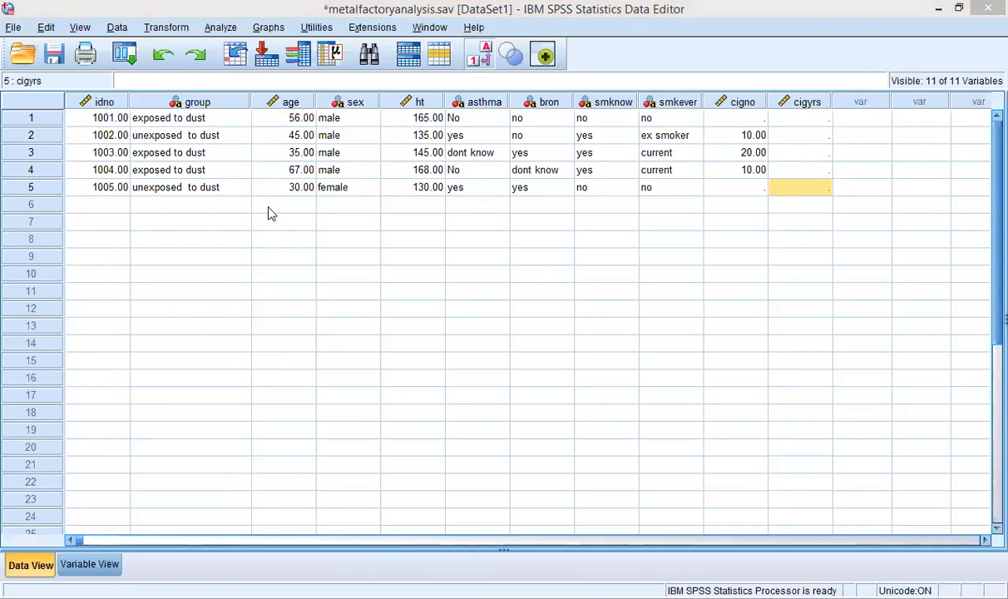
pyautogui.click(13, 28)
pyautogui.click(33, 123)
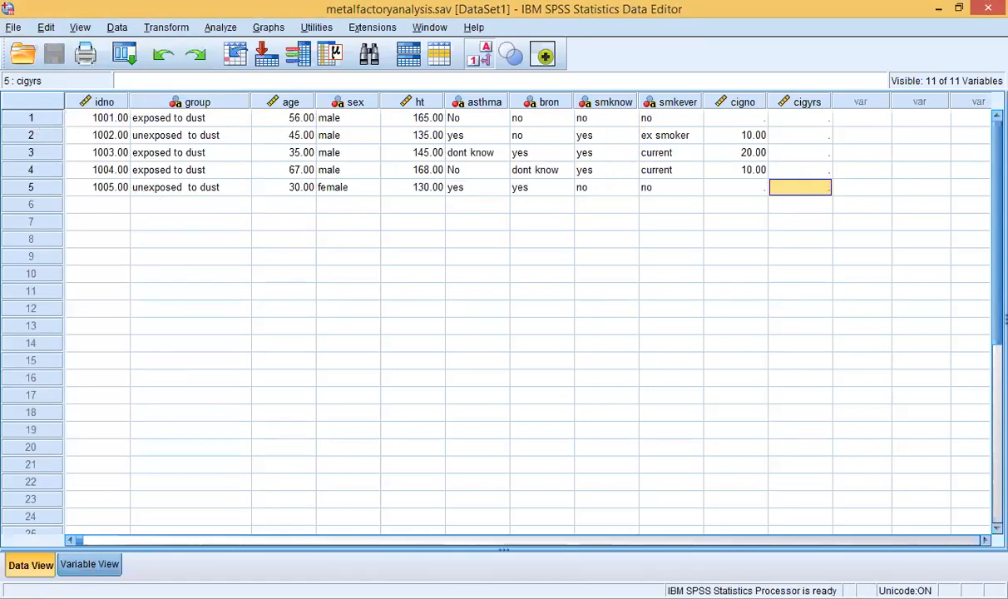
pyautogui.click(90, 564)
pyautogui.click(25, 562)
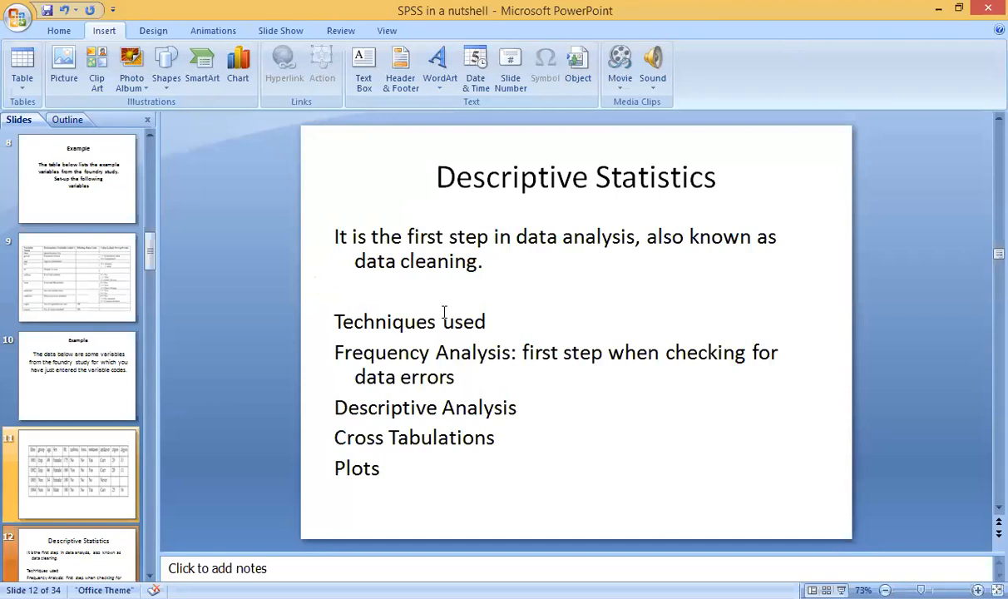
pyautogui.click(497, 260)
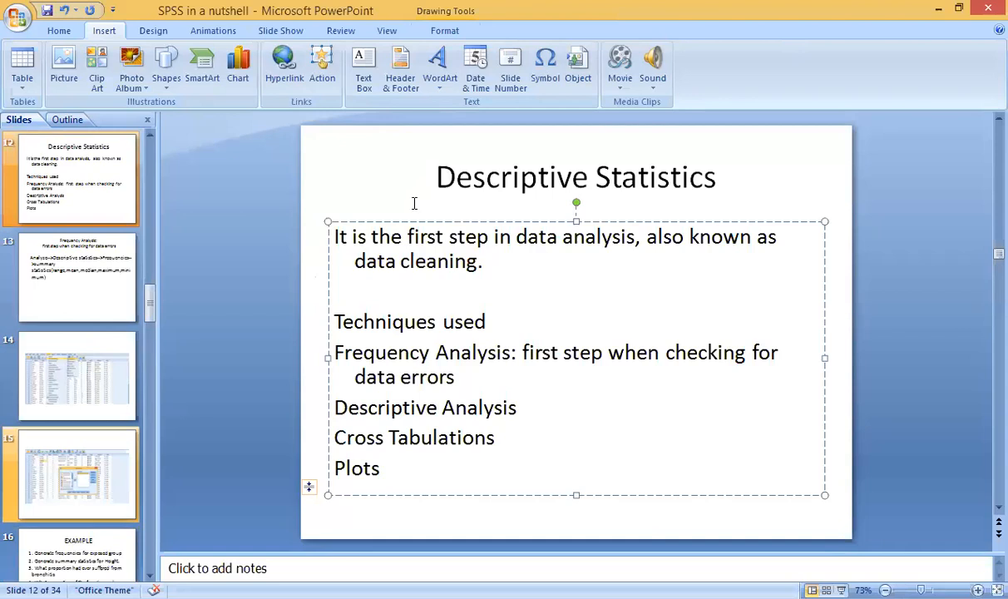
pyautogui.click(292, 305)
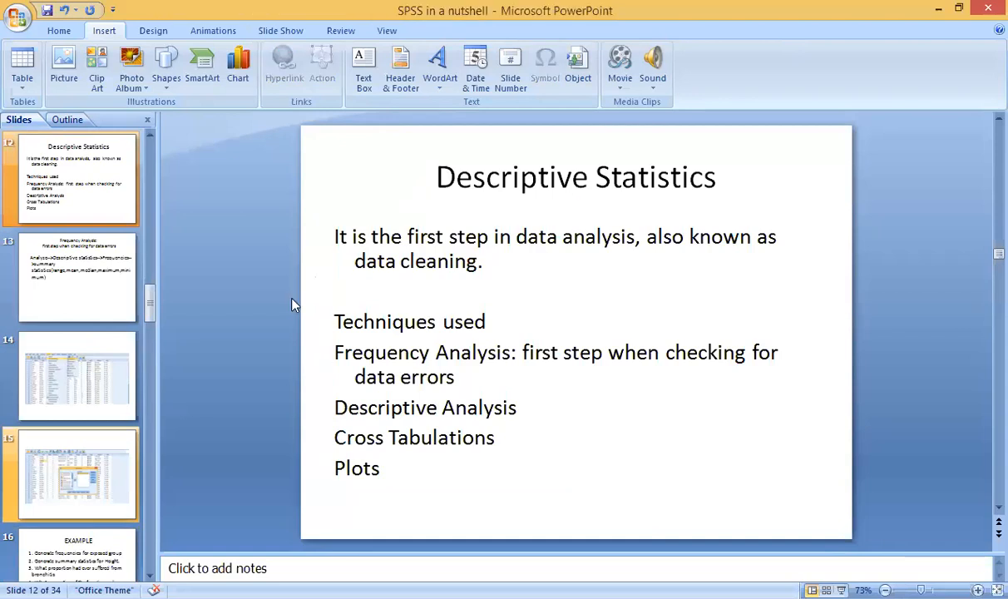
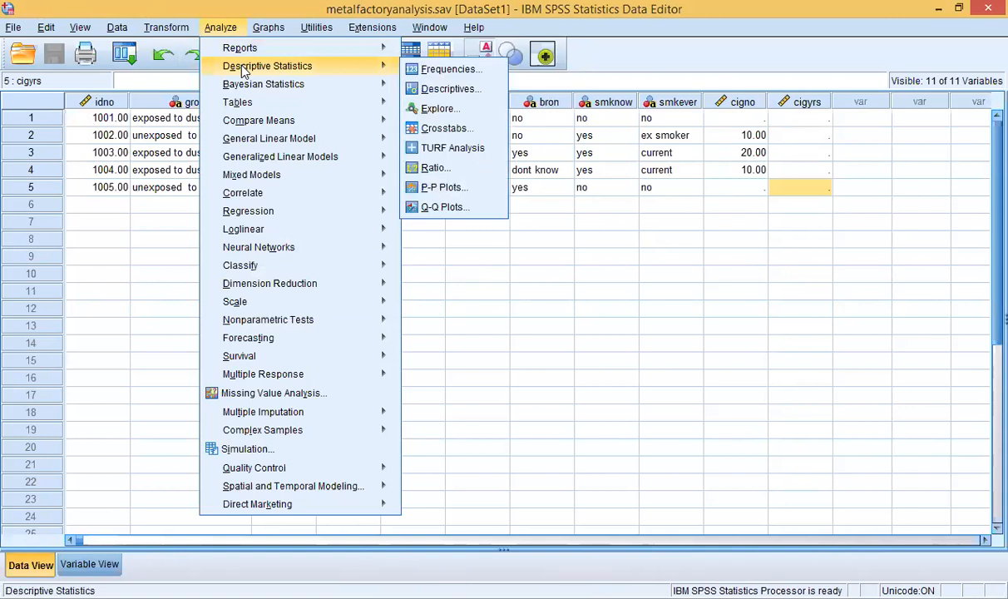
# Step: Open the Frequencies dialog under Analyze > Descriptive Statistics
pyautogui.moveTo(308, 72)
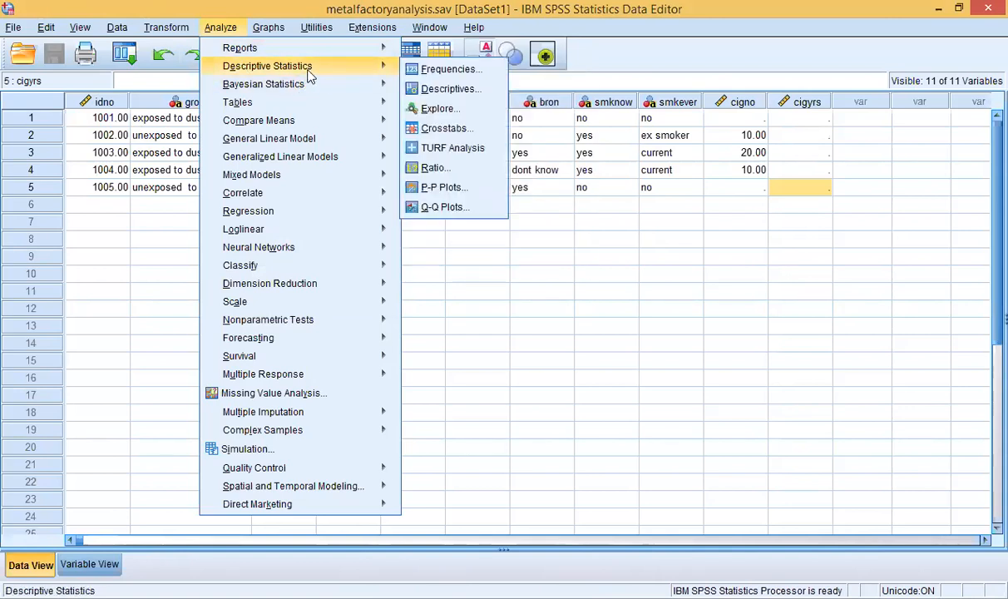
pyautogui.click(429, 70)
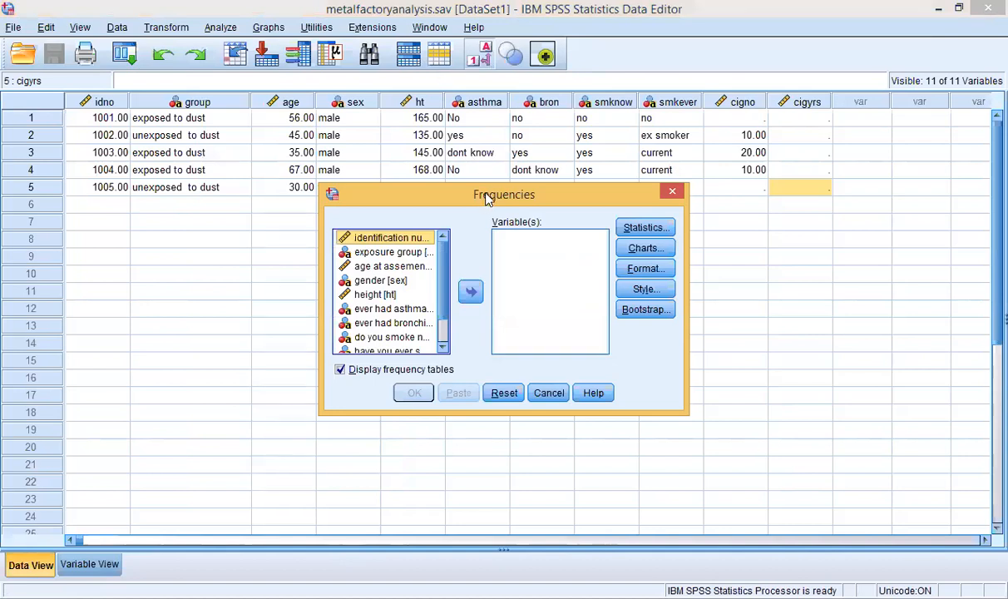
# Step: Run Frequencies with 'exposure group' as the only variable
pyautogui.moveTo(486, 190); pyautogui.dragTo(484, 163)
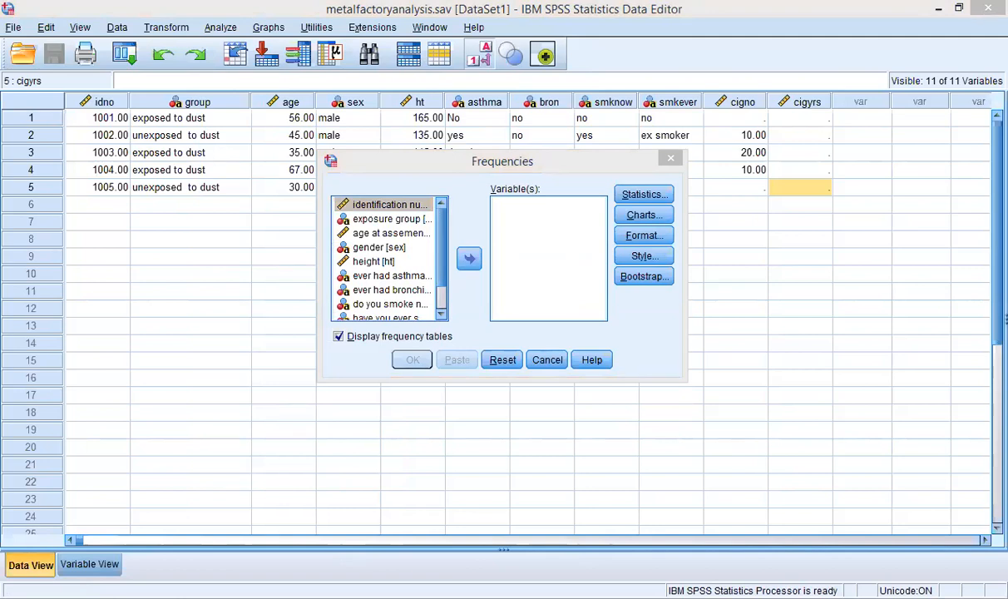
pyautogui.click(465, 95)
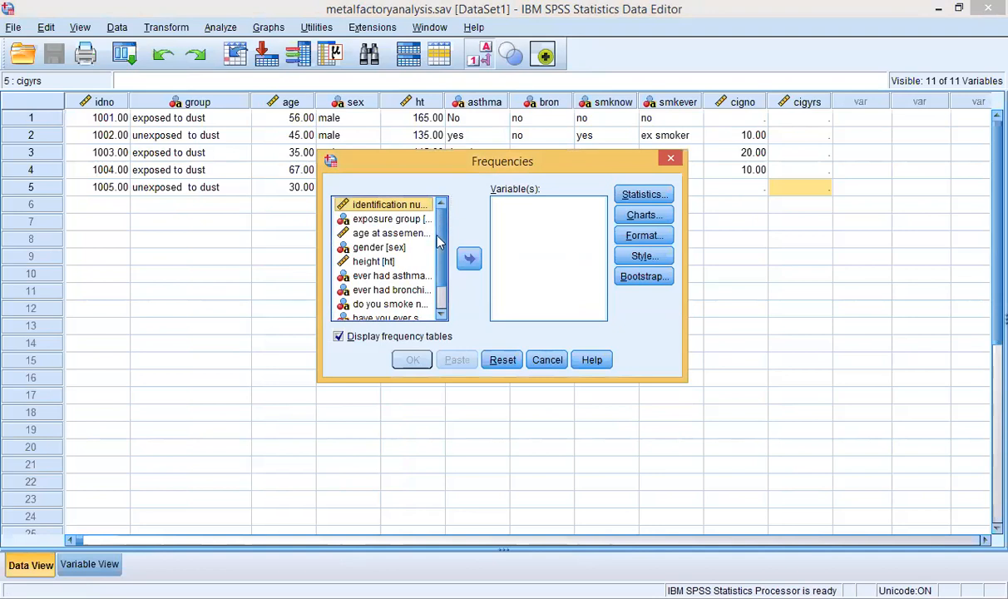
pyautogui.moveTo(439, 242)
pyautogui.mouseDown()
pyautogui.moveTo(441, 273)
pyautogui.moveTo(440, 236)
pyautogui.mouseUp()
pyautogui.click(389, 220)
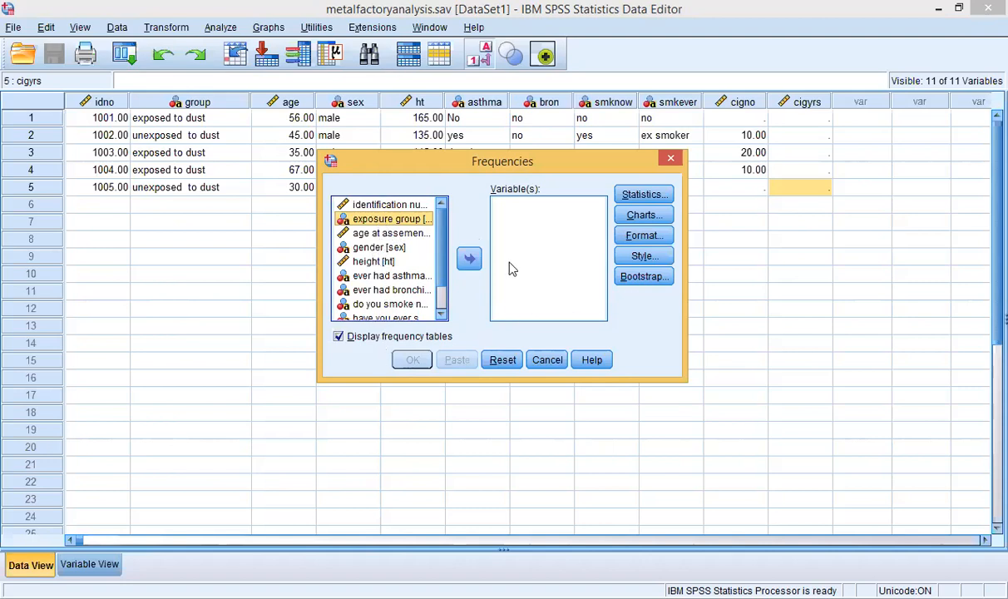
pyautogui.click(470, 259)
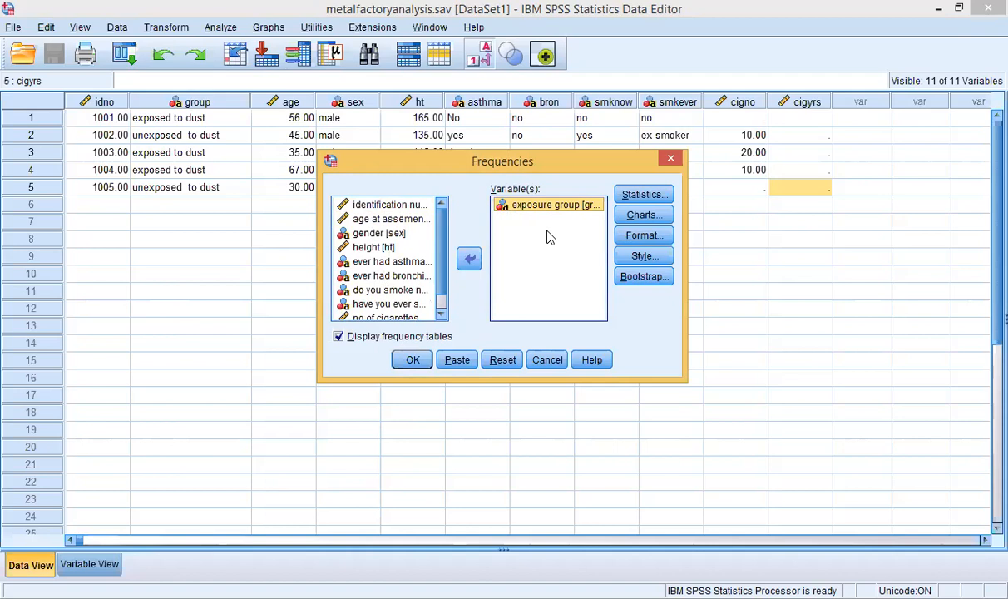
pyautogui.click(412, 360)
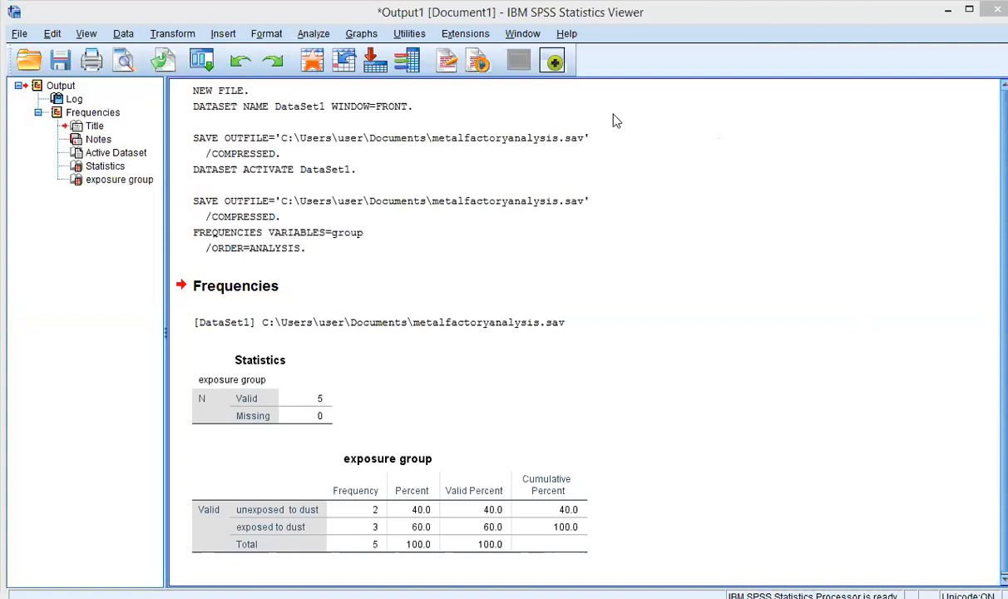
# Step: Select the Statistics table, then close the output viewer without saving
pyautogui.click(403, 522)
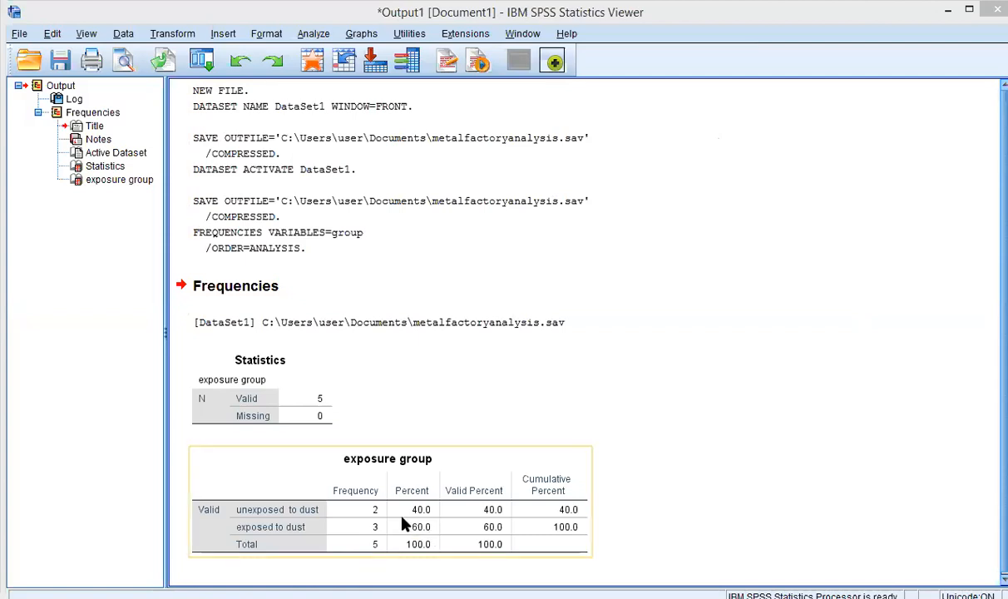
pyautogui.click(289, 405)
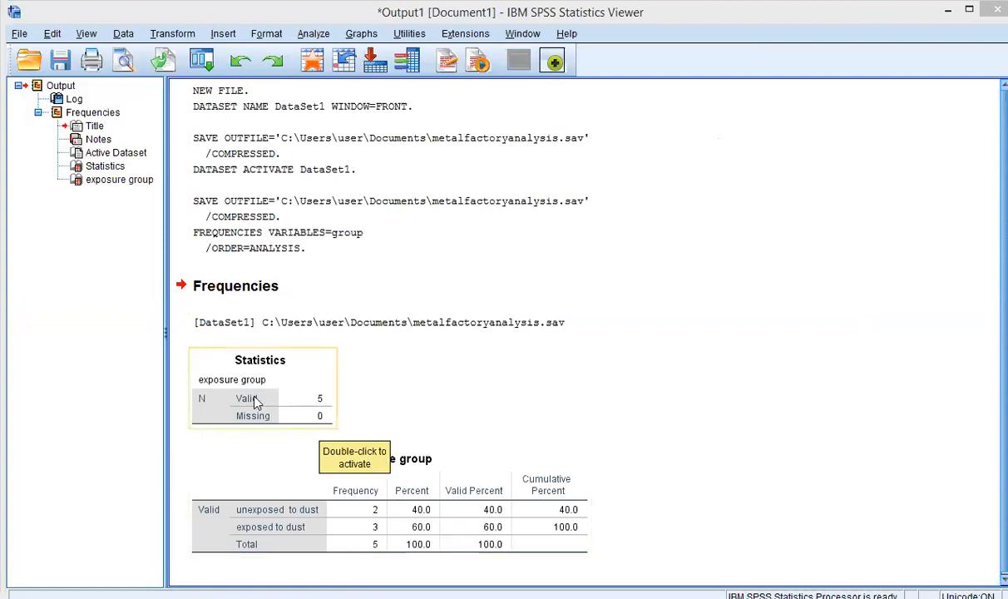
pyautogui.click(257, 403)
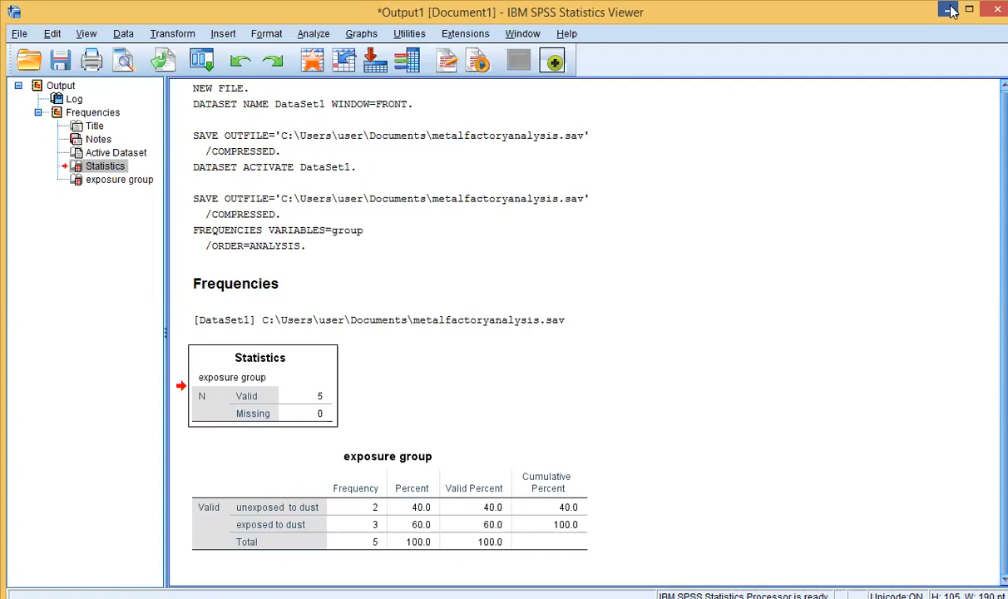
pyautogui.click(506, 336)
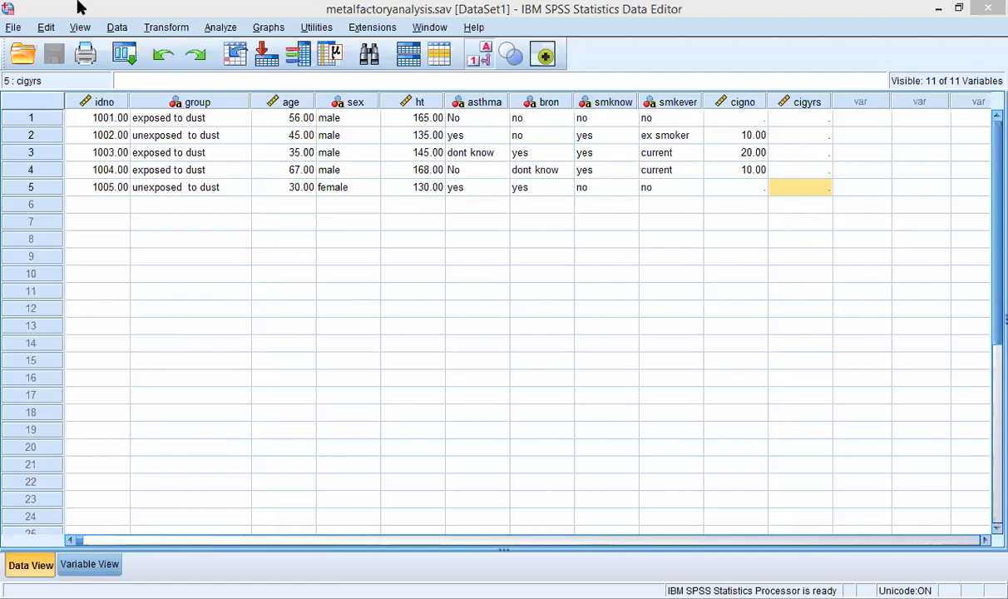
# Step: Reopen Frequencies, reset it, and choose height [ht] as the only variable
pyautogui.hotkey('alt', 'a')
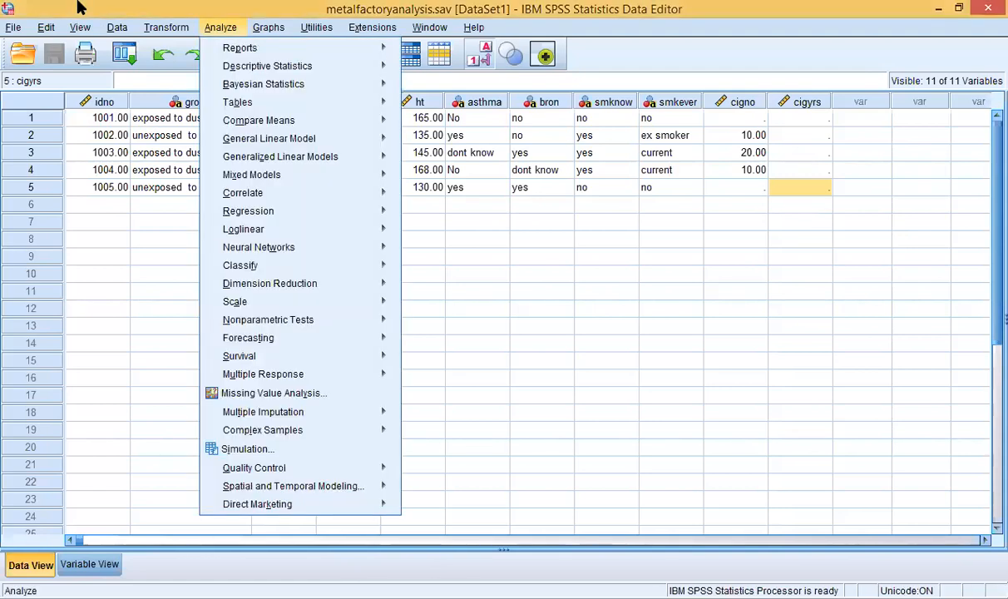
pyautogui.moveTo(234, 72)
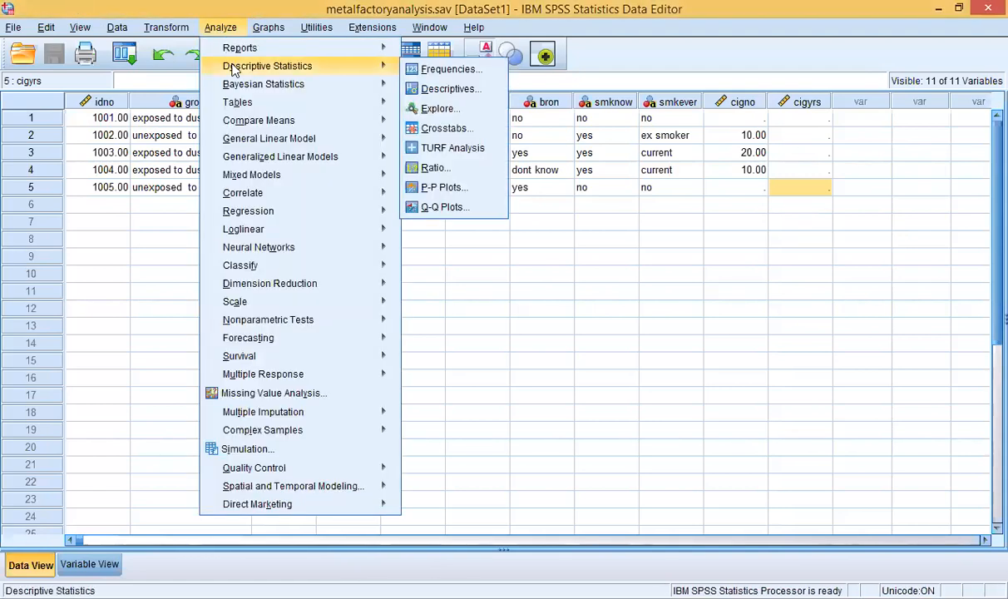
pyautogui.click(418, 74)
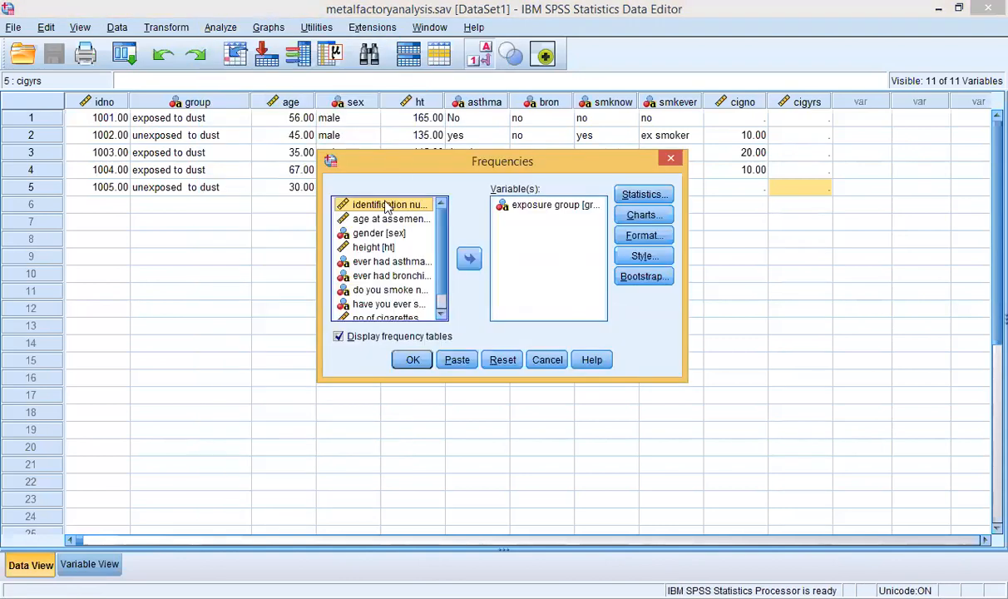
pyautogui.click(385, 247)
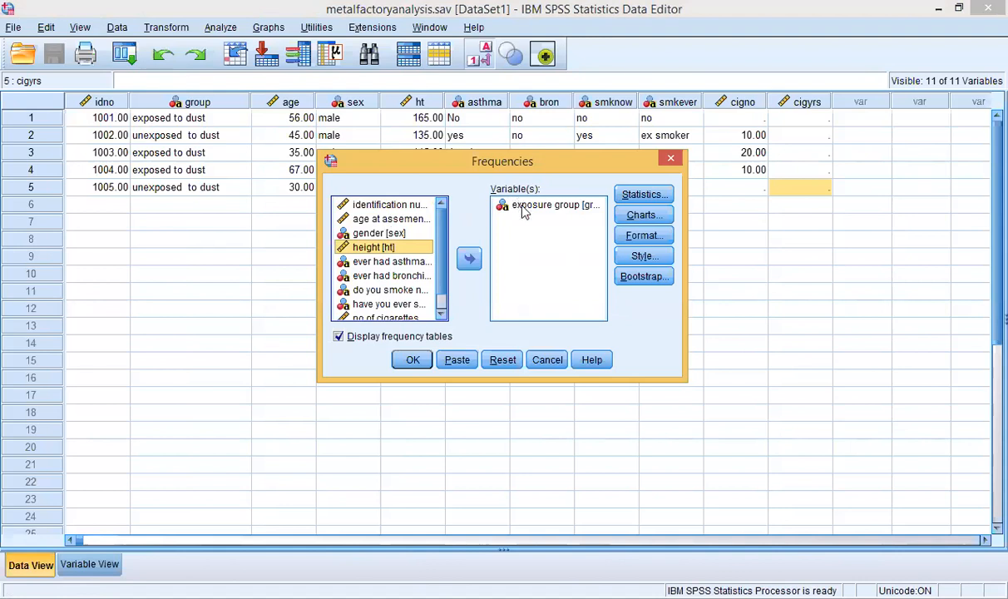
pyautogui.click(503, 359)
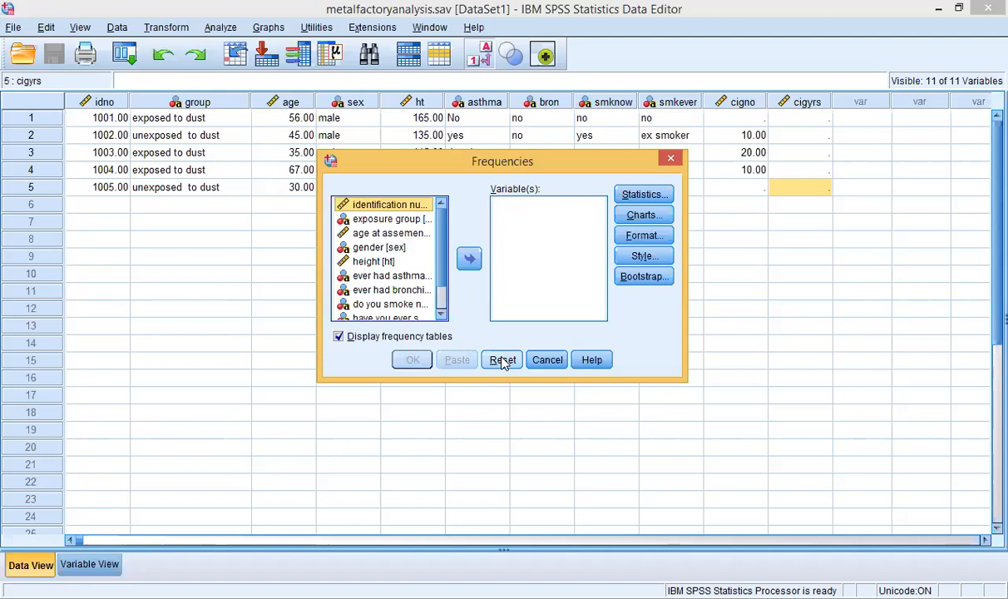
pyautogui.click(374, 263)
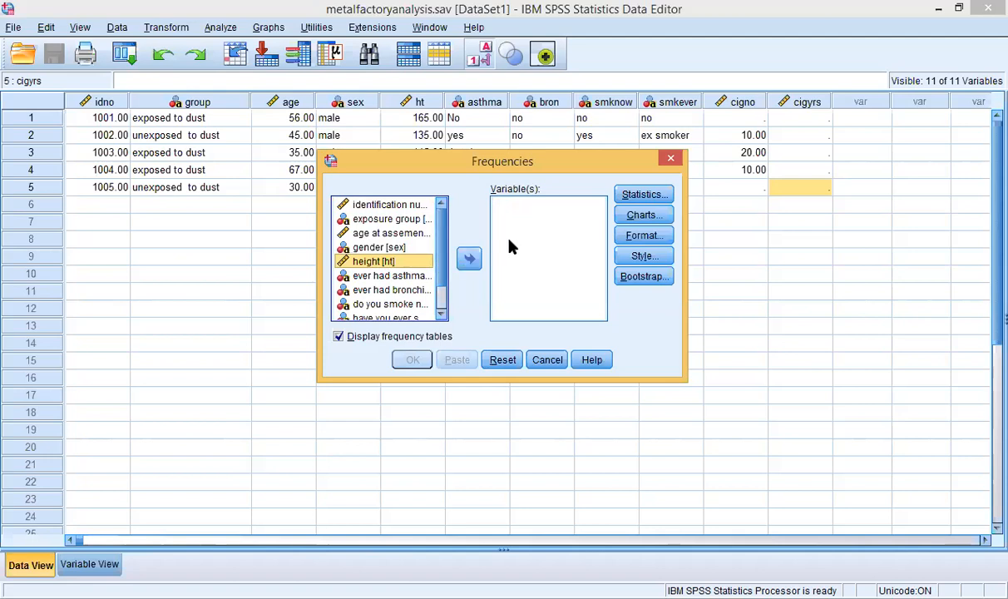
pyautogui.click(471, 260)
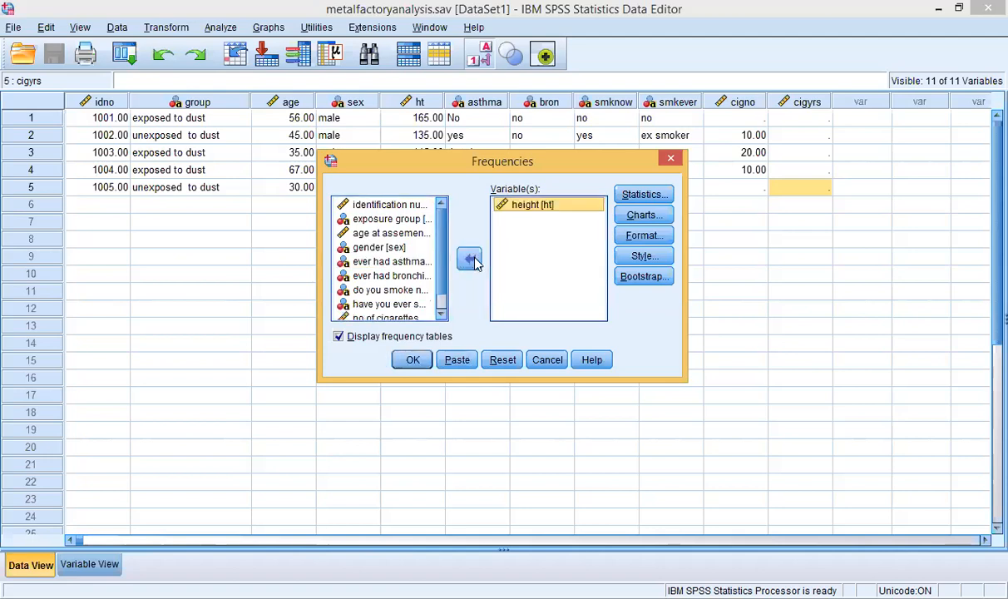
# Step: Request mean, median, sum, std. deviation, variance, minimum, maximum and range, then run Frequencies on height
pyautogui.click(627, 198)
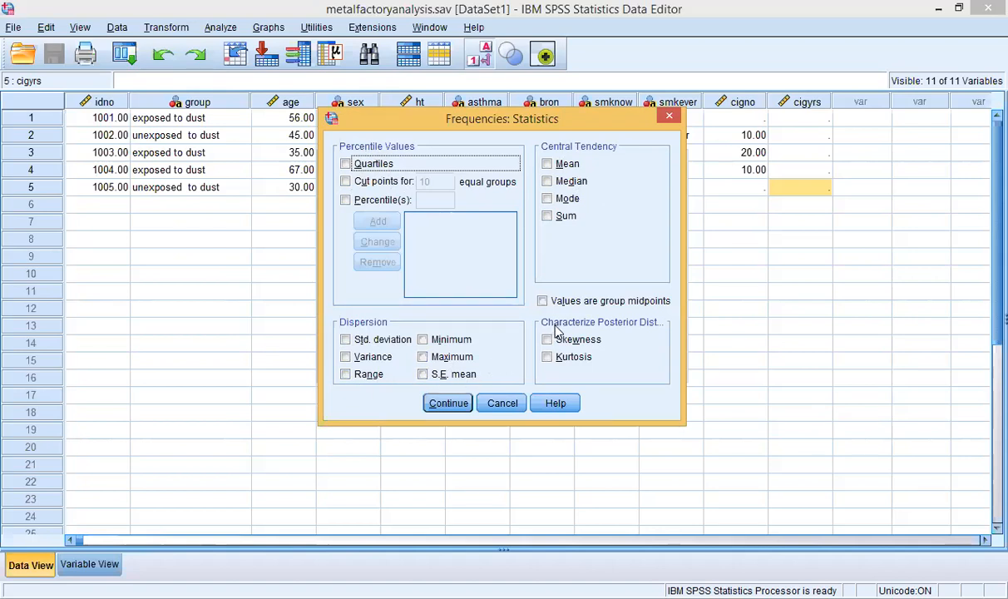
pyautogui.click(548, 164)
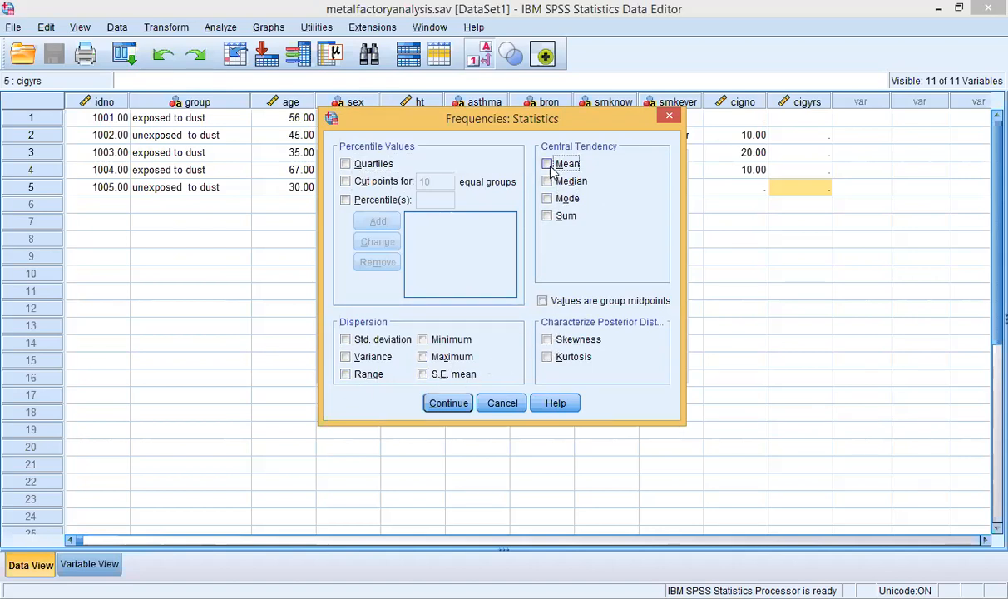
pyautogui.click(549, 182)
pyautogui.click(550, 216)
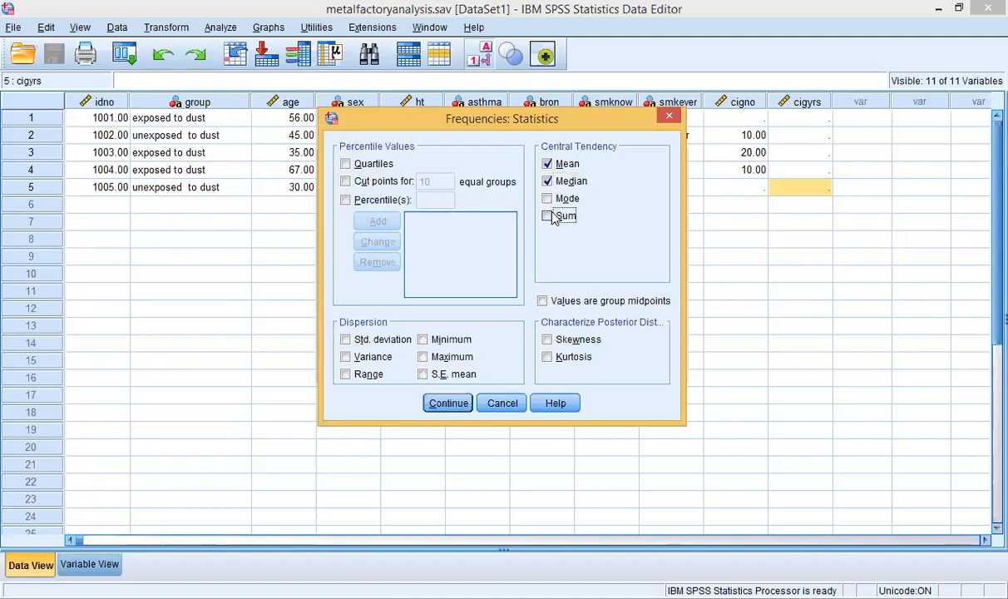
pyautogui.click(345, 340)
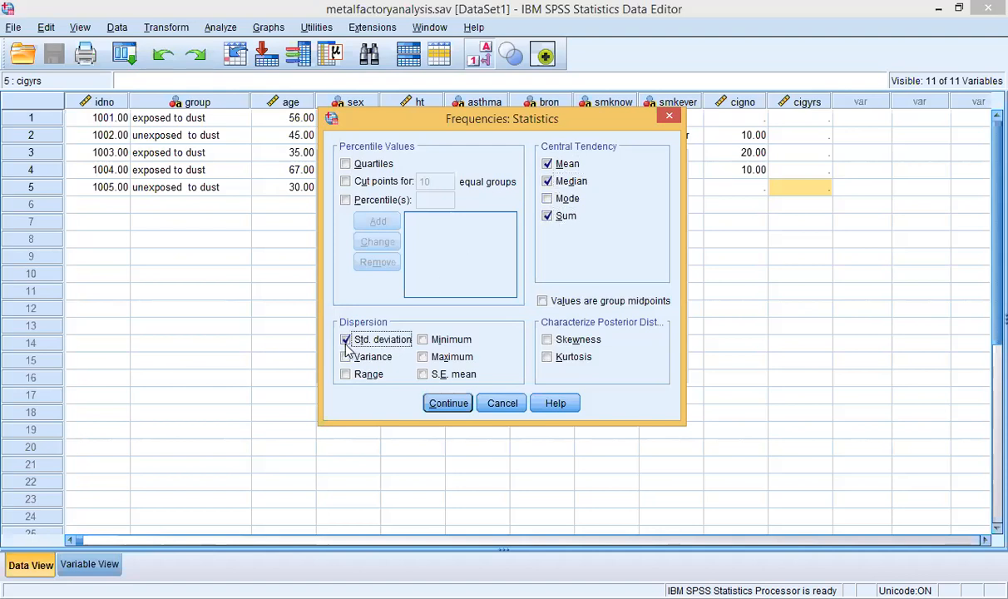
pyautogui.click(346, 356)
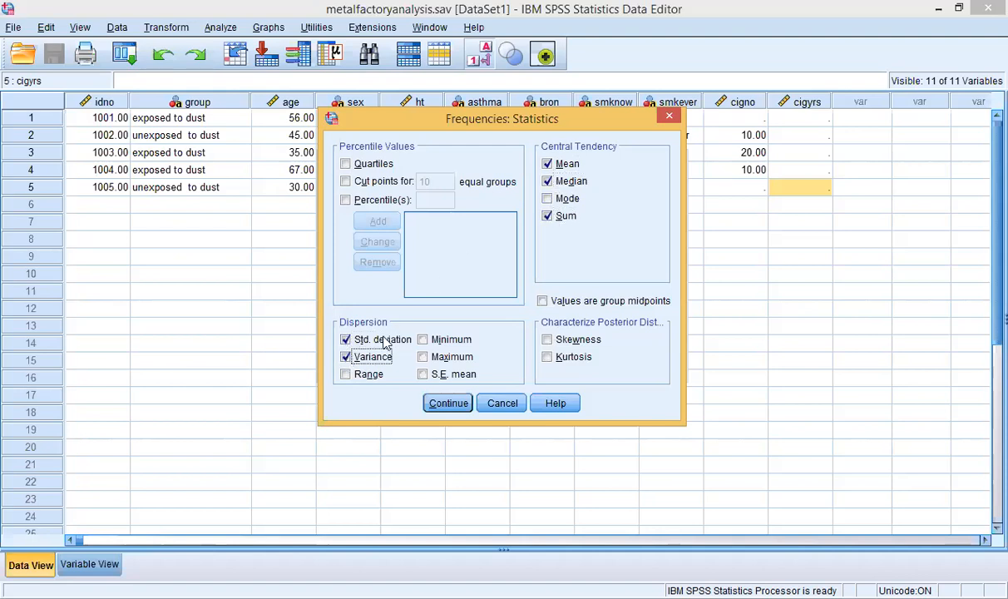
pyautogui.click(424, 340)
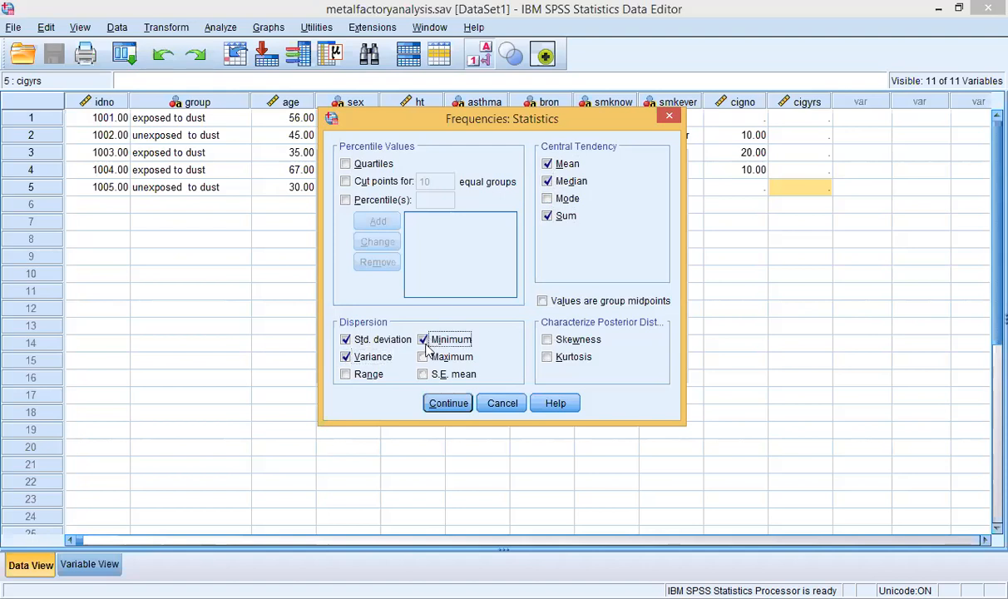
pyautogui.click(423, 357)
pyautogui.click(346, 375)
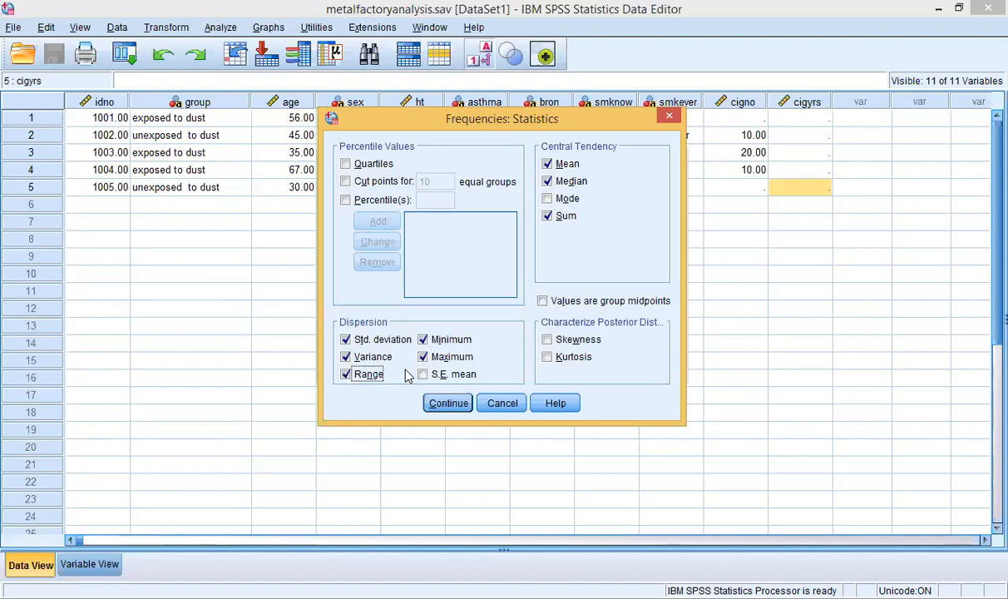
pyautogui.click(445, 405)
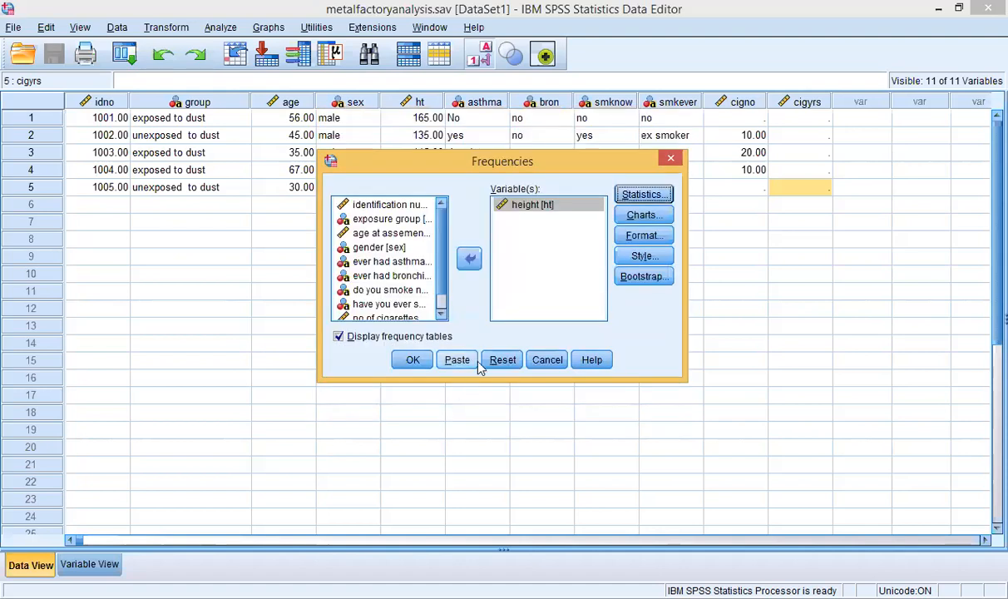
pyautogui.click(411, 362)
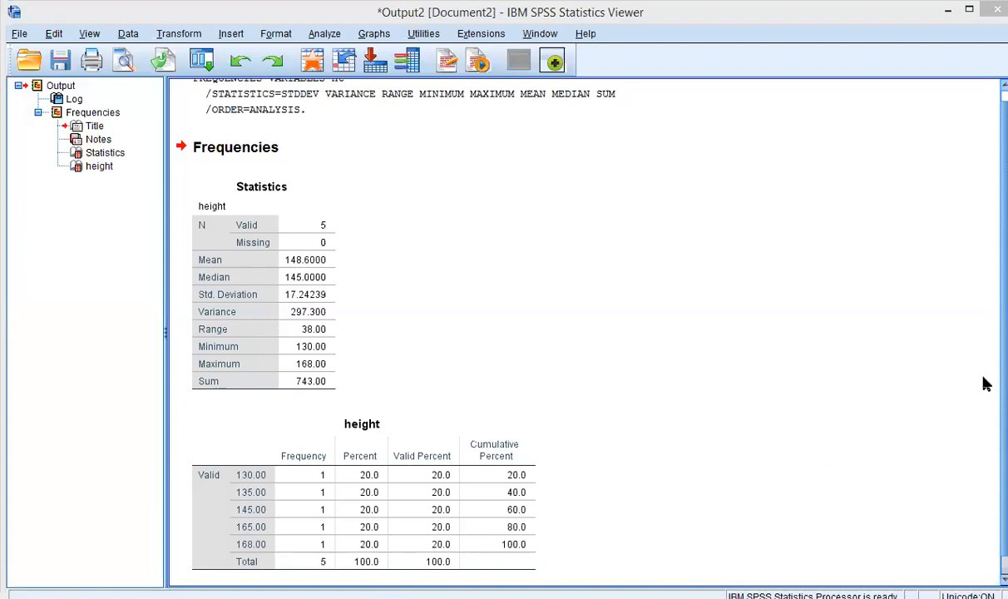
pyautogui.scroll(1, 985, 94)
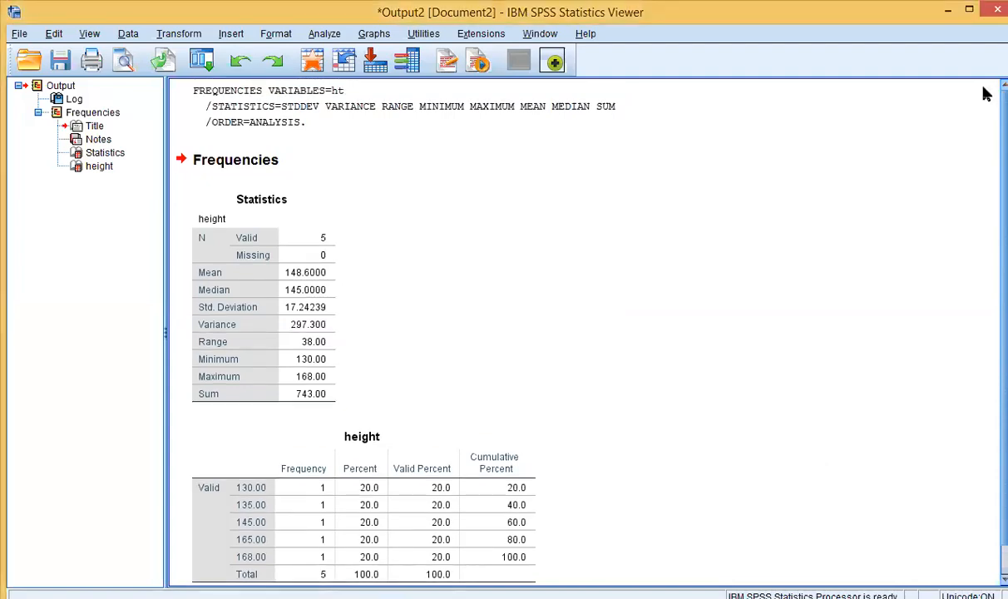
pyautogui.click(313, 113)
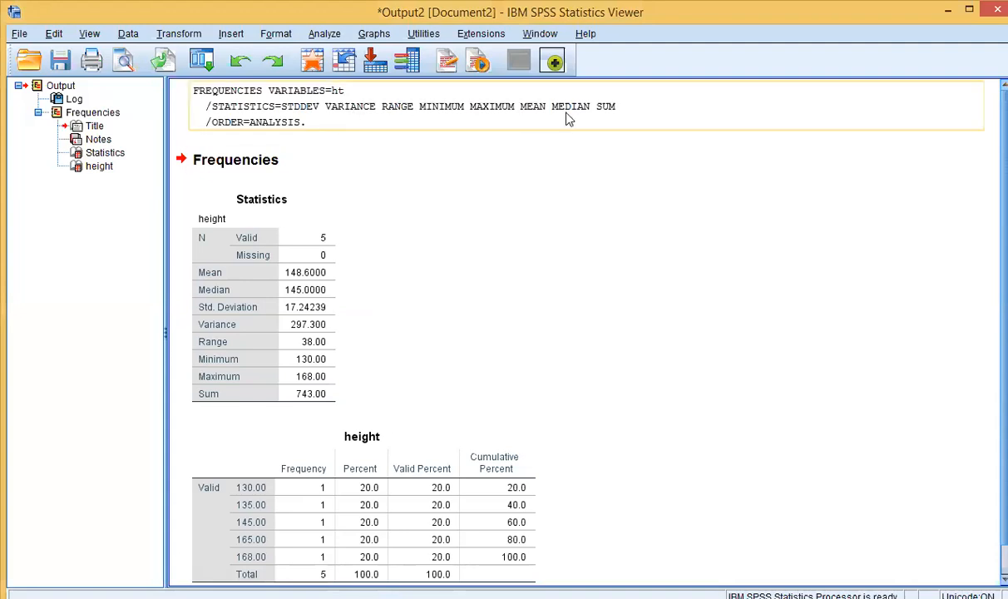
pyautogui.click(982, 149)
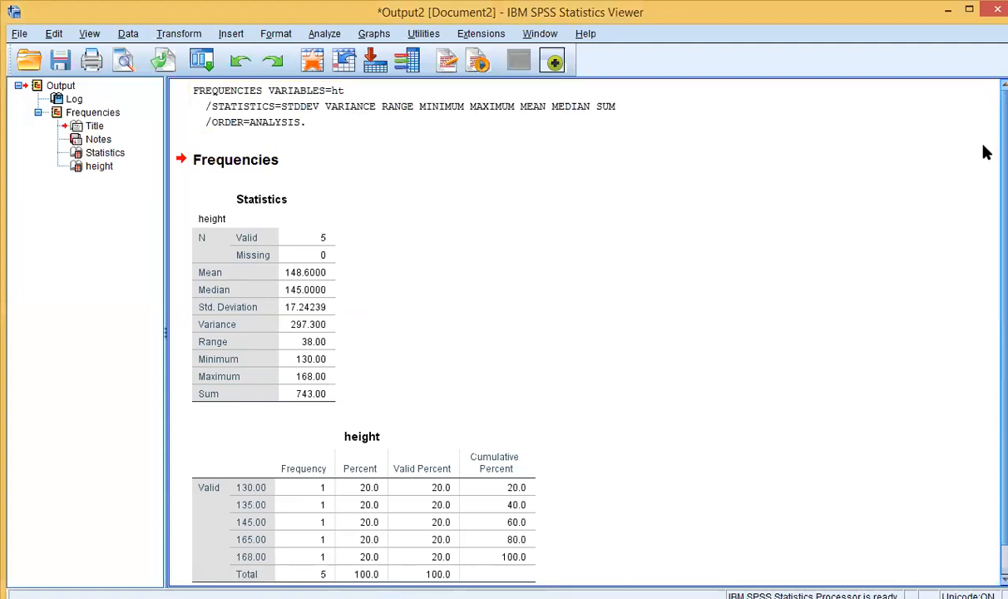
pyautogui.scroll(-3, 985, 153)
pyautogui.click(231, 233)
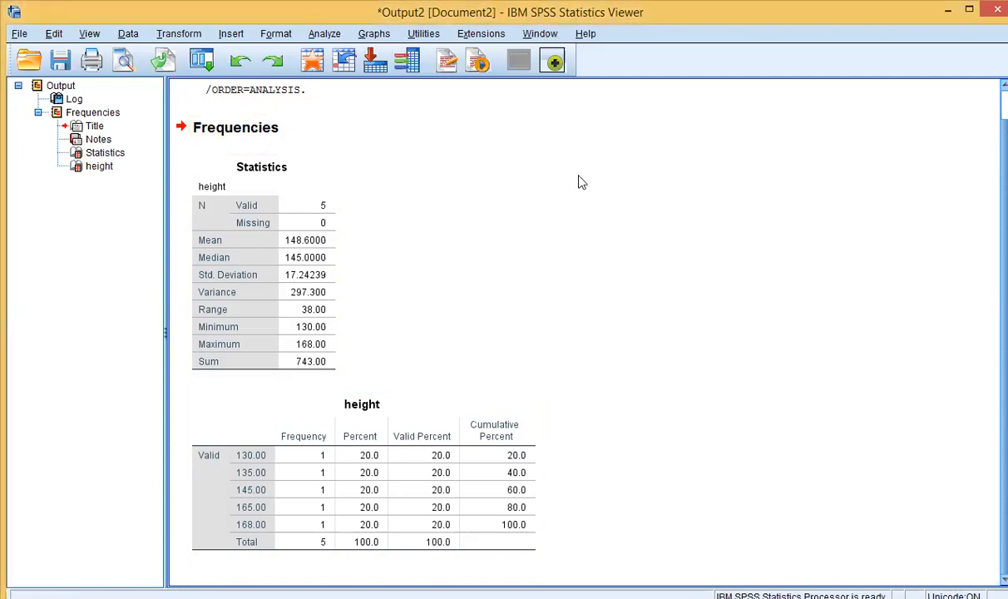
# Step: Close the Output Viewer holding the height results, declining to save
pyautogui.click(996, 10)
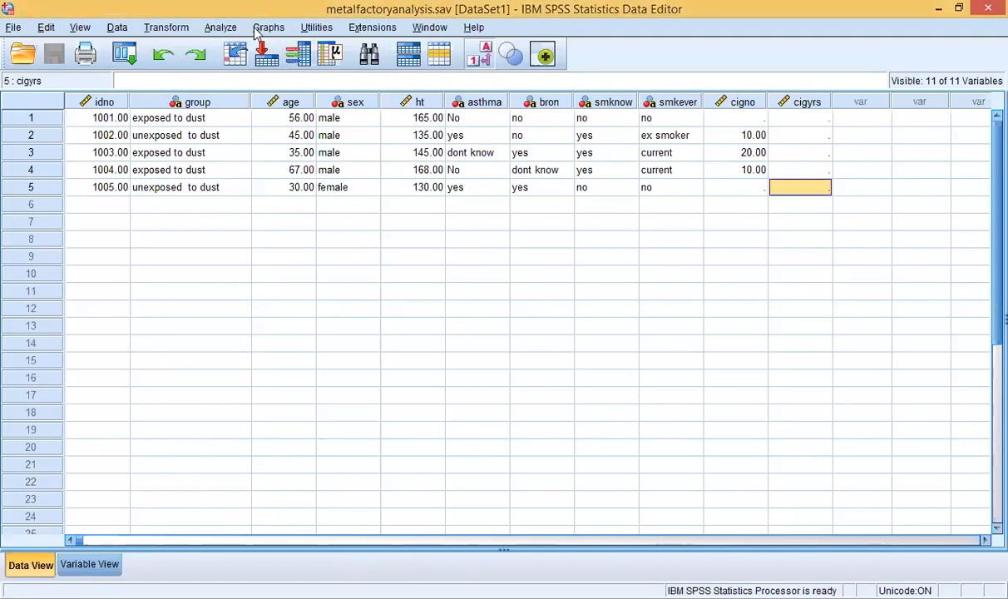
# Step: Reset Frequencies, swap height for 'ever had bronchitis', and run the analysis
pyautogui.click(233, 27)
pyautogui.moveTo(227, 50)
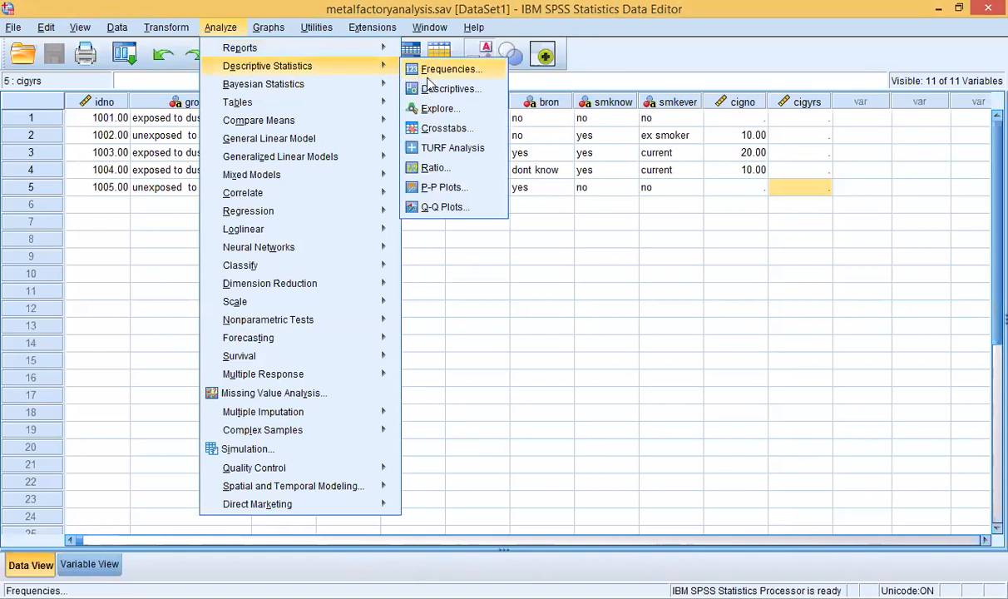
pyautogui.click(434, 74)
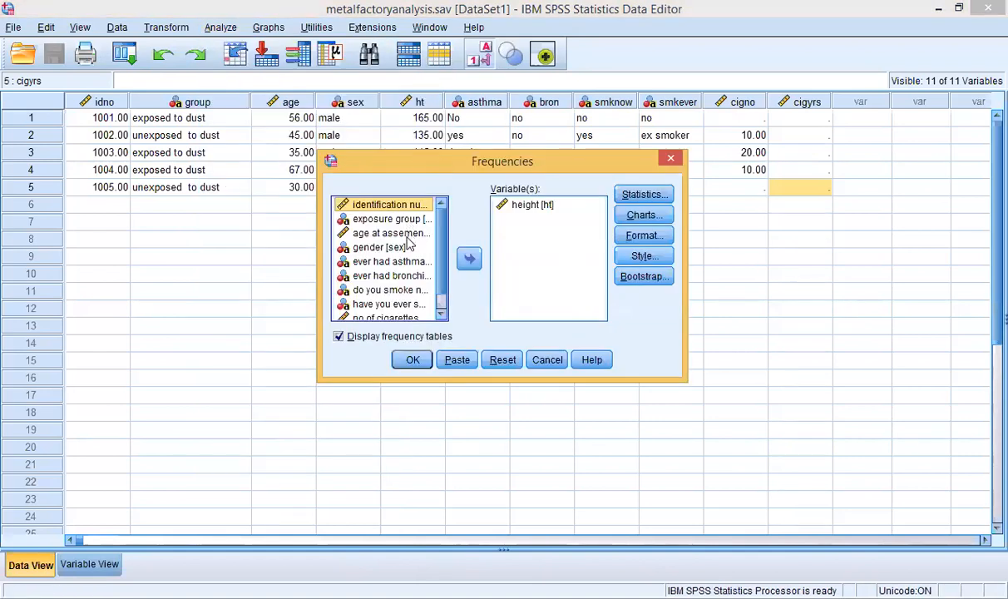
pyautogui.scroll(-1, 443, 239)
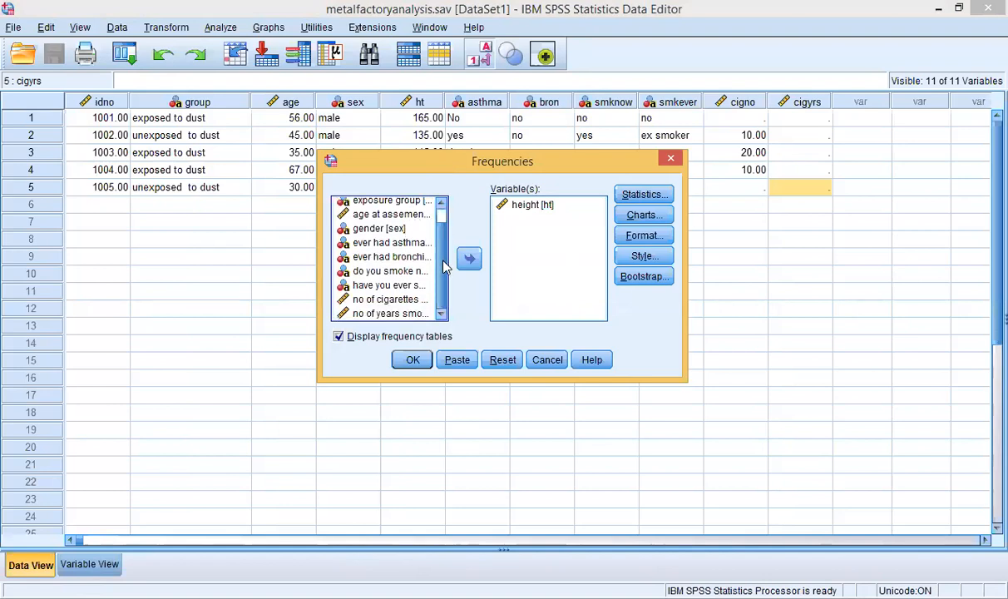
pyautogui.click(395, 257)
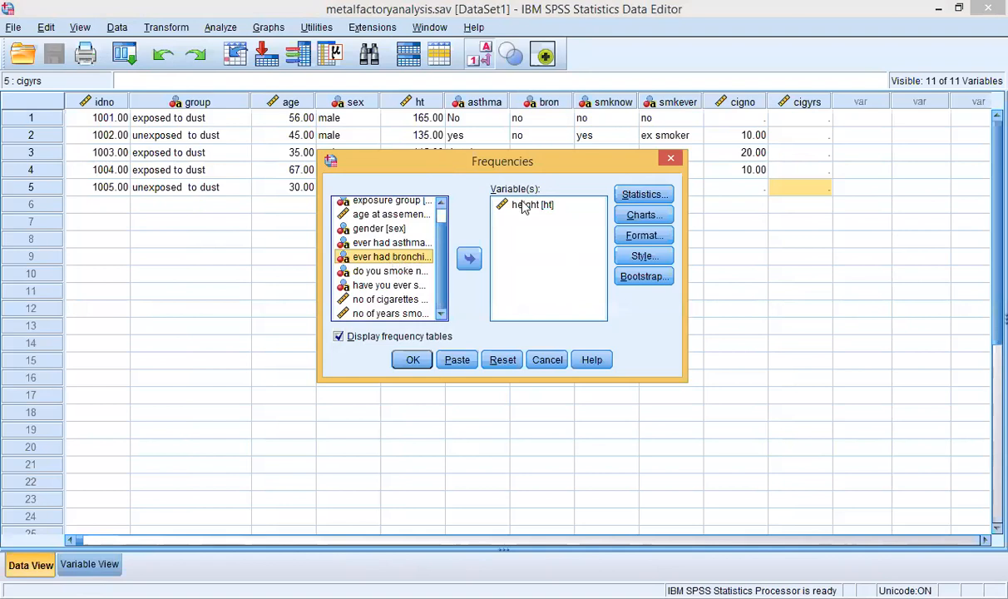
pyautogui.click(500, 362)
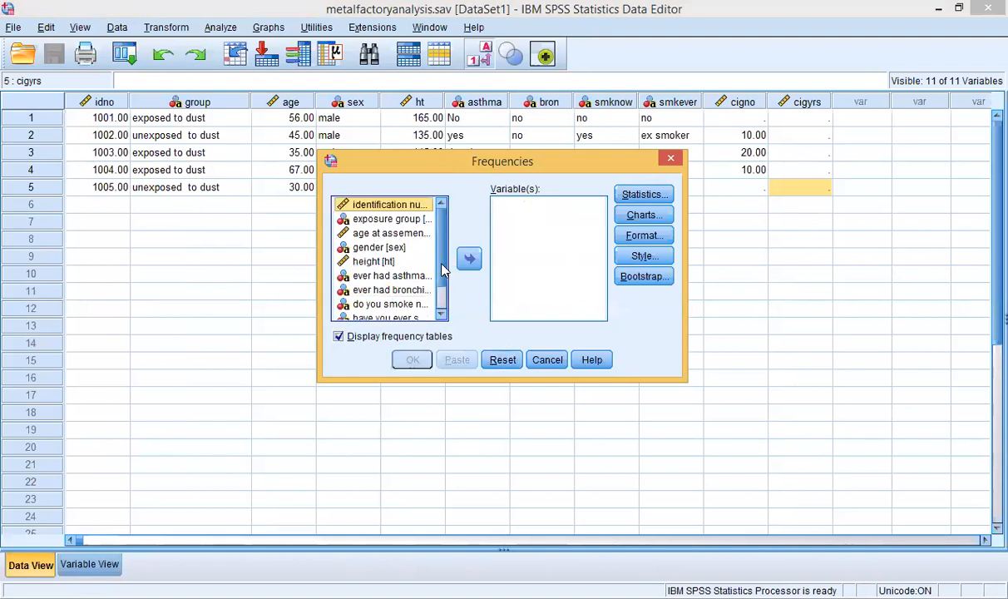
pyautogui.click(400, 289)
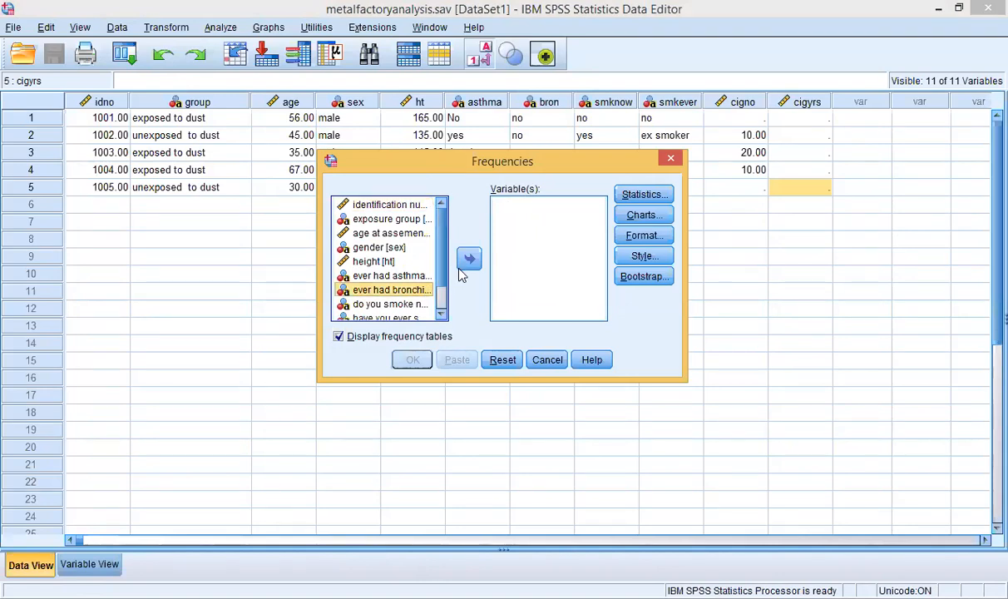
pyautogui.click(467, 263)
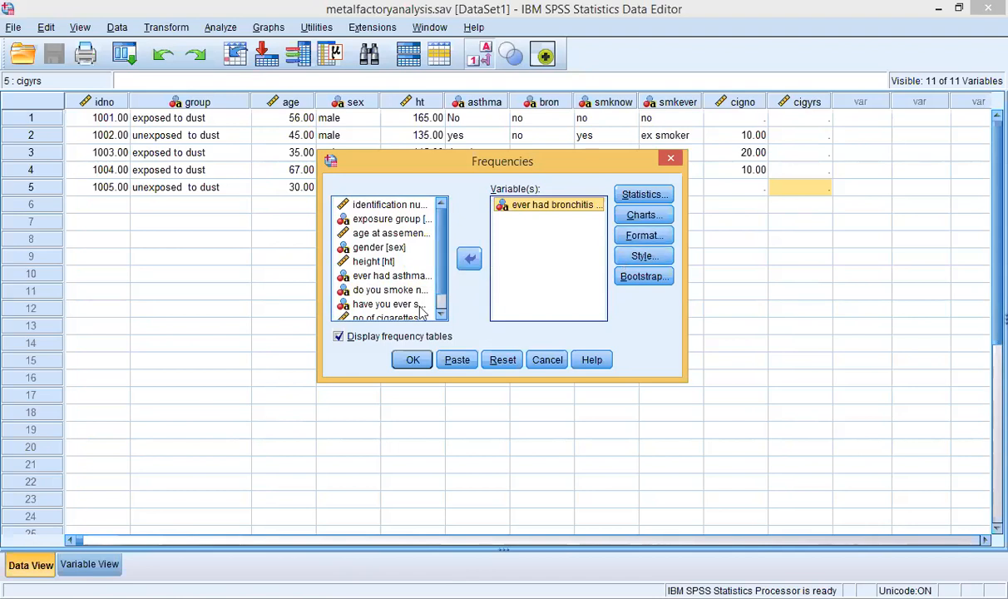
pyautogui.click(413, 359)
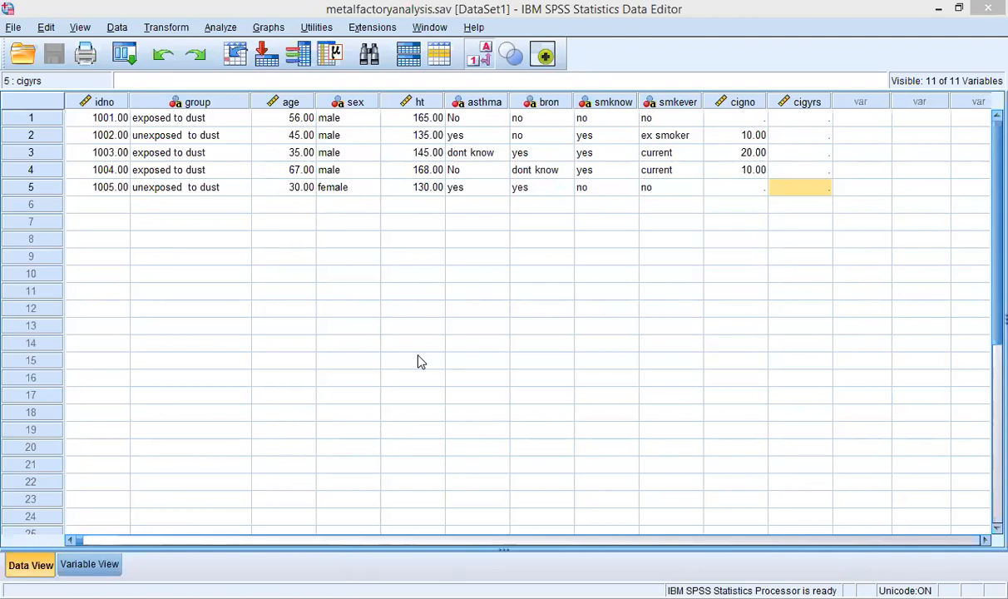
# Step: Close the Output3 viewer with Alt+F4 and decline saving its contents
pyautogui.hotkey('alt', 'F4')
pyautogui.press('Tab')
pyautogui.press('Return')
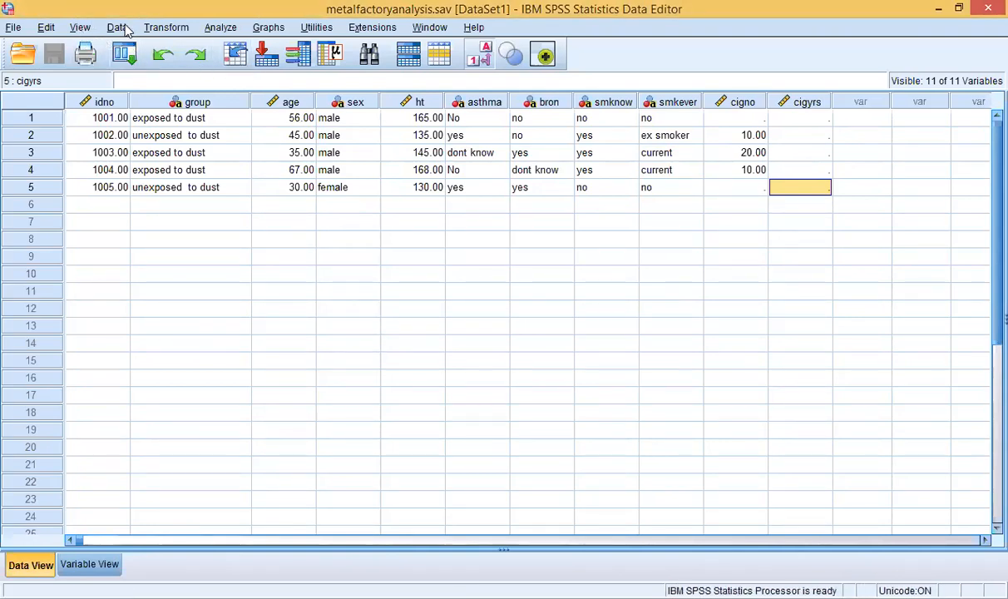
# Step: Reopen Frequencies and run it again with 'ever had bronchitis' as the variable
pyautogui.click(221, 27)
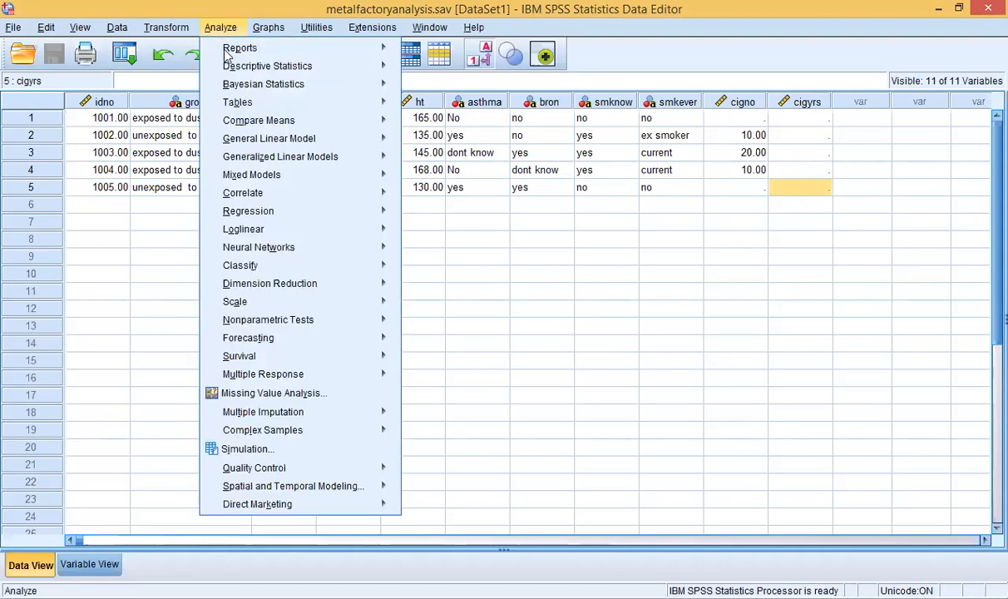
pyautogui.moveTo(237, 50)
pyautogui.moveTo(349, 66)
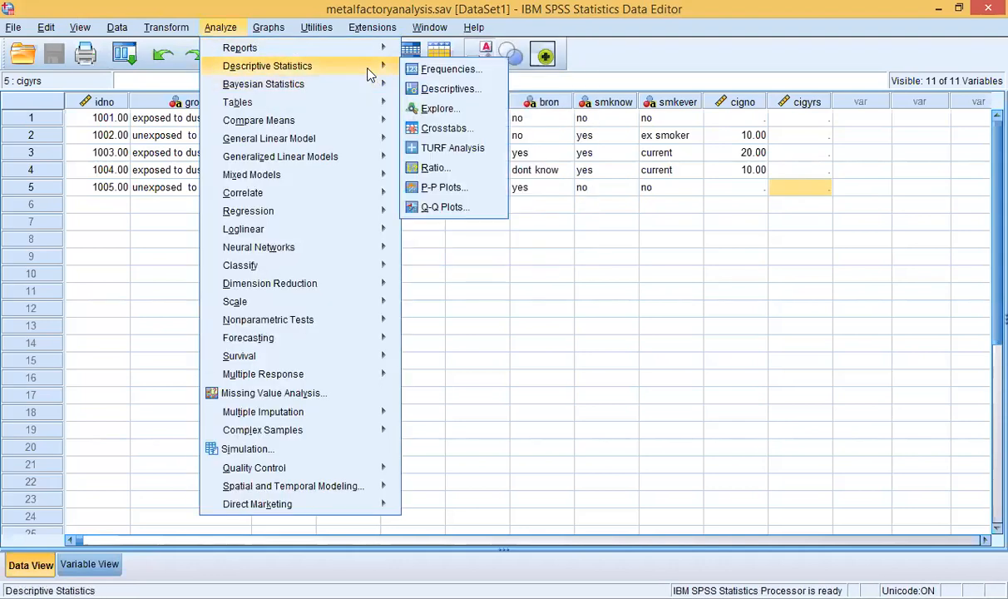
pyautogui.click(432, 71)
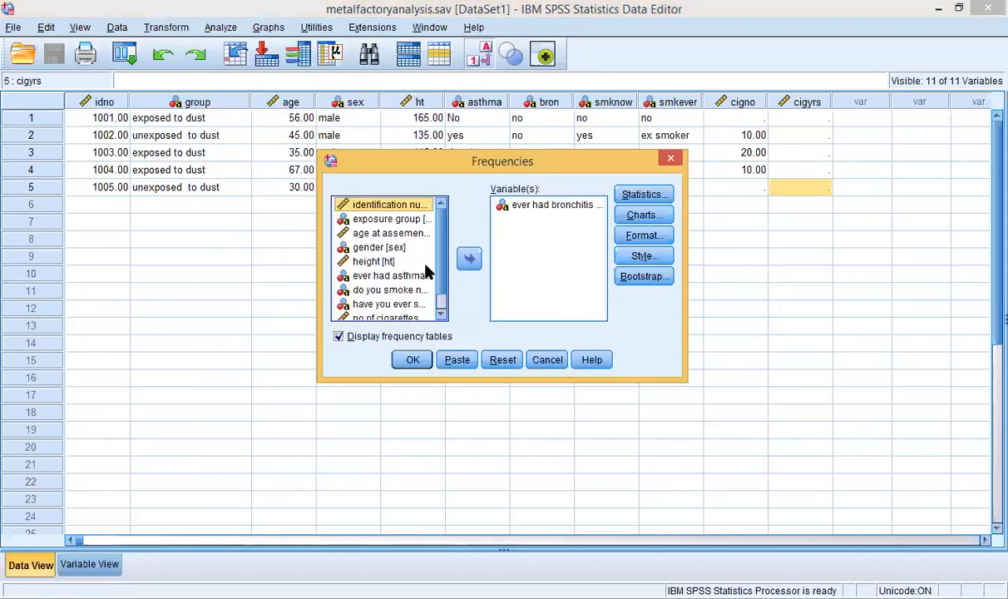
pyautogui.scroll(-1, 441, 274)
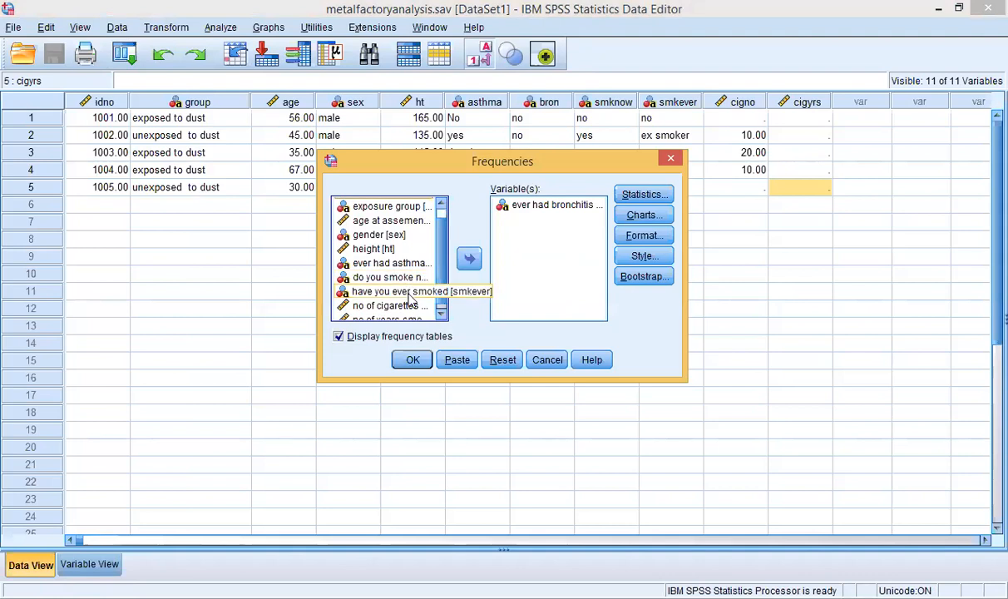
pyautogui.scroll(-1, 438, 320)
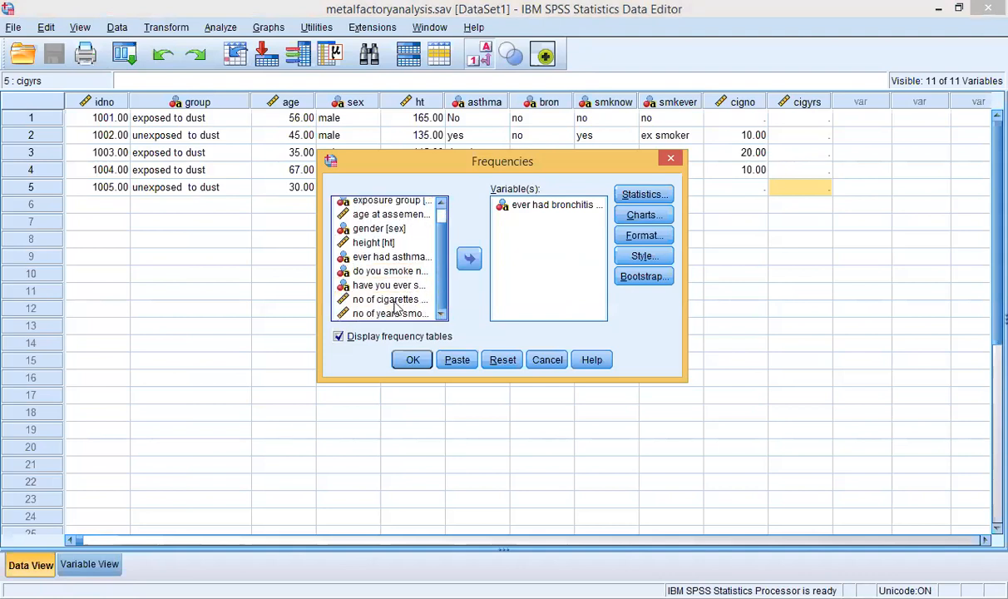
pyautogui.scroll(2, 420, 249)
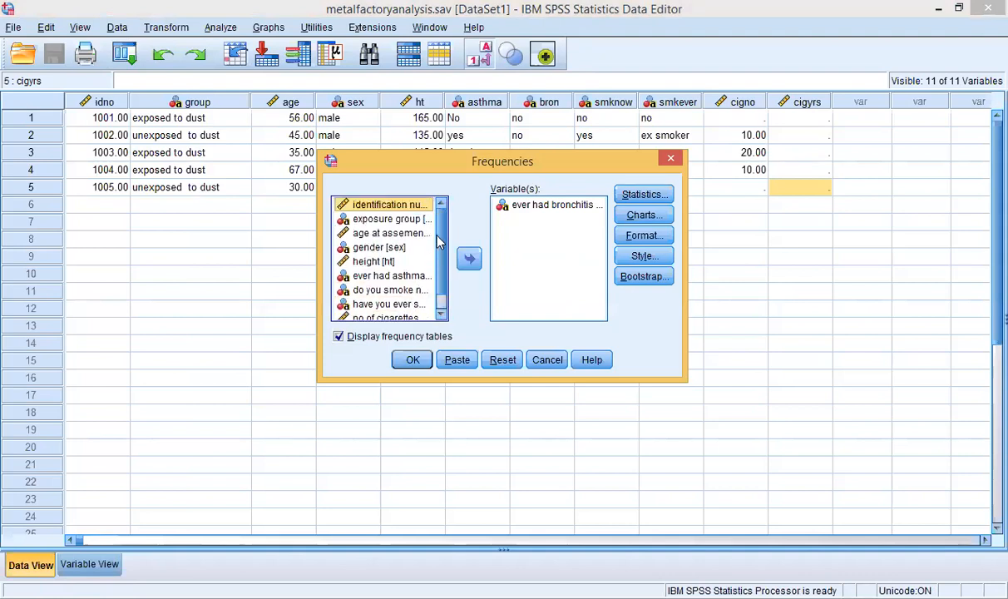
pyautogui.click(531, 206)
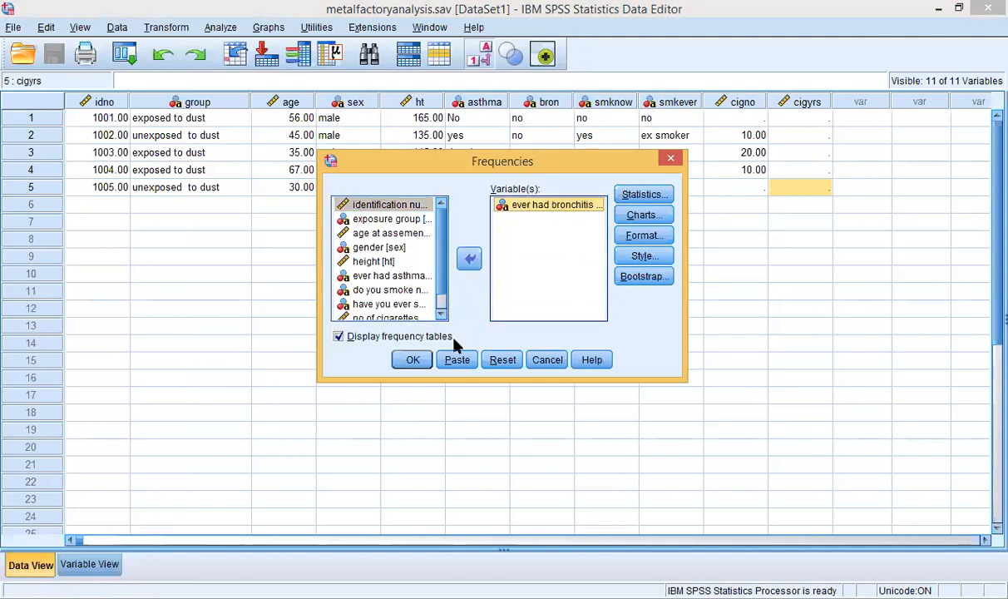
pyautogui.click(410, 360)
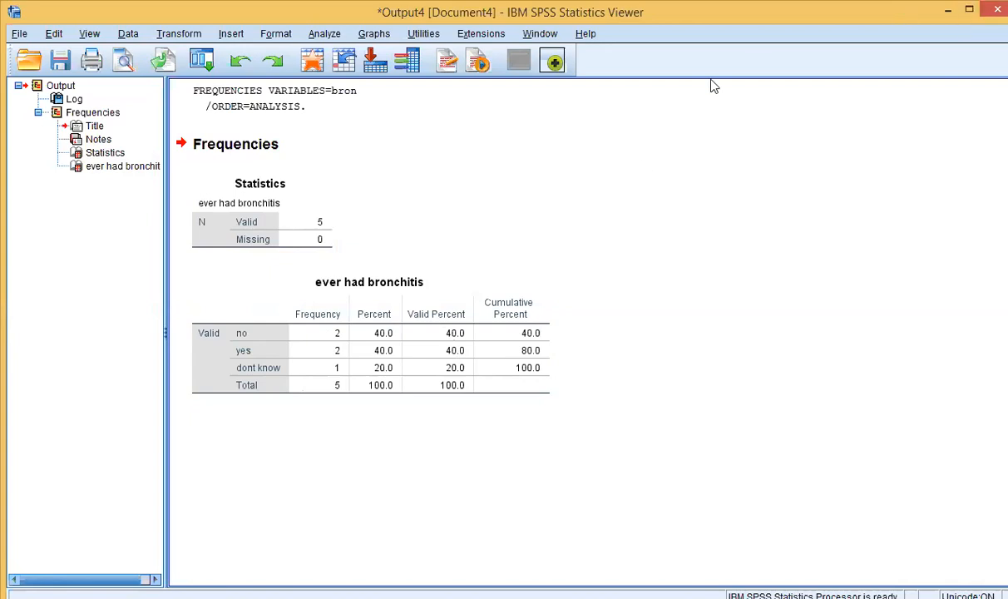
# Step: Close the Output4 bronchitis results window, choosing No to saving
pyautogui.click(995, 10)
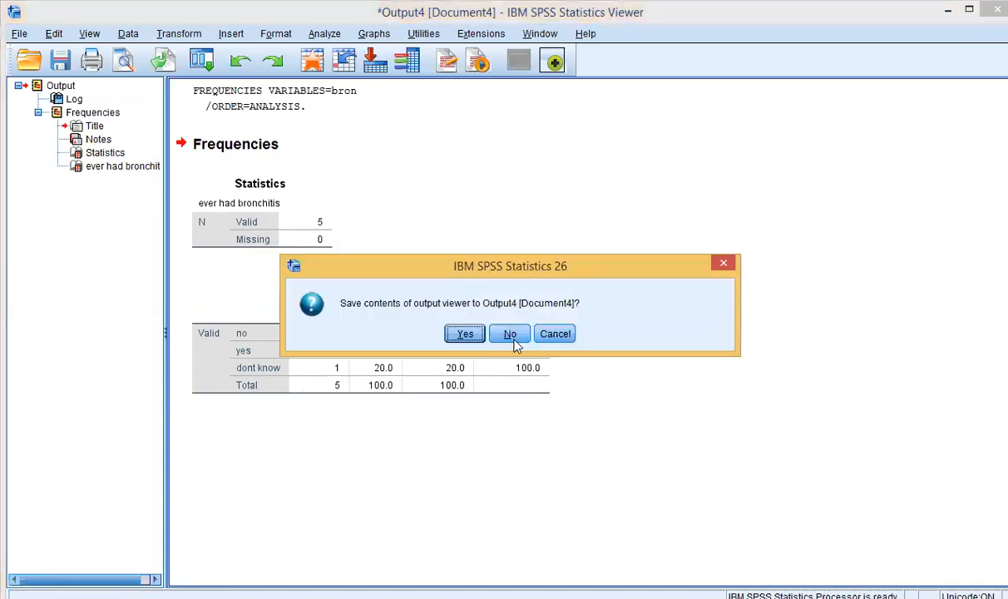
pyautogui.click(513, 342)
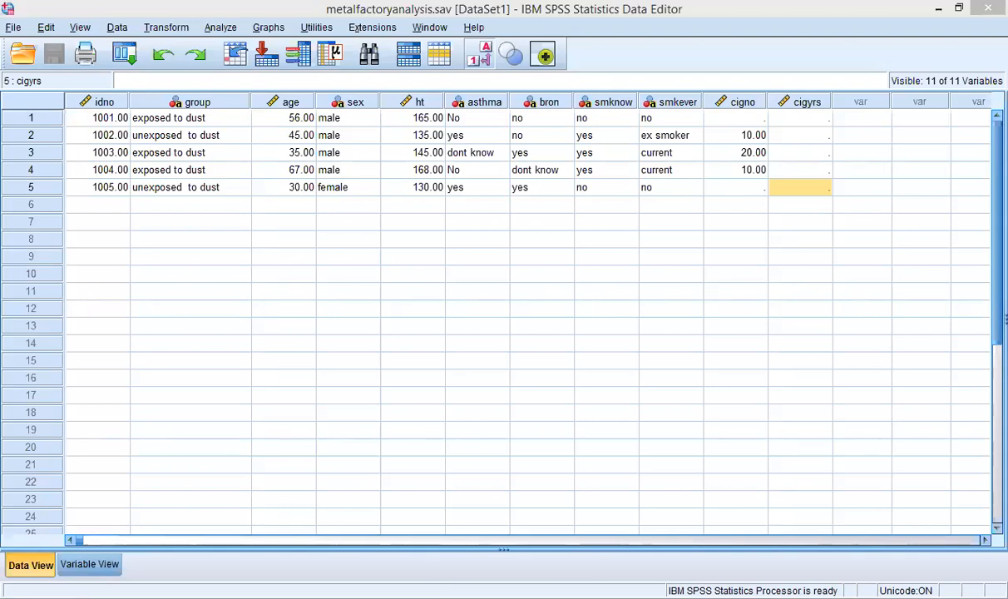
# Step: Return to the metalfactoryanalysis.sav data sheet and select row 1 of the group column
pyautogui.click(940, 10)
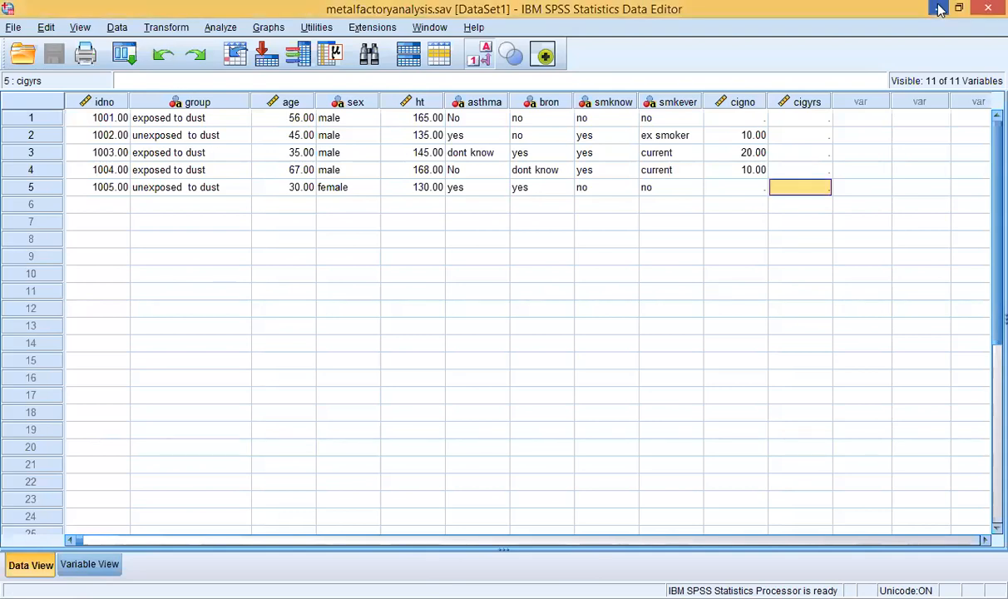
pyautogui.click(190, 121)
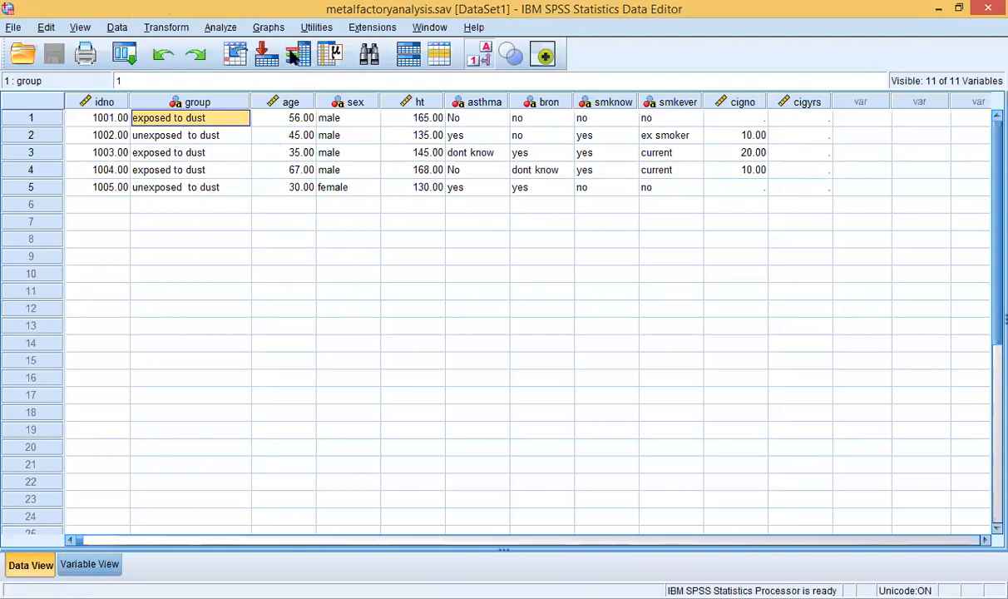
pyautogui.click(226, 28)
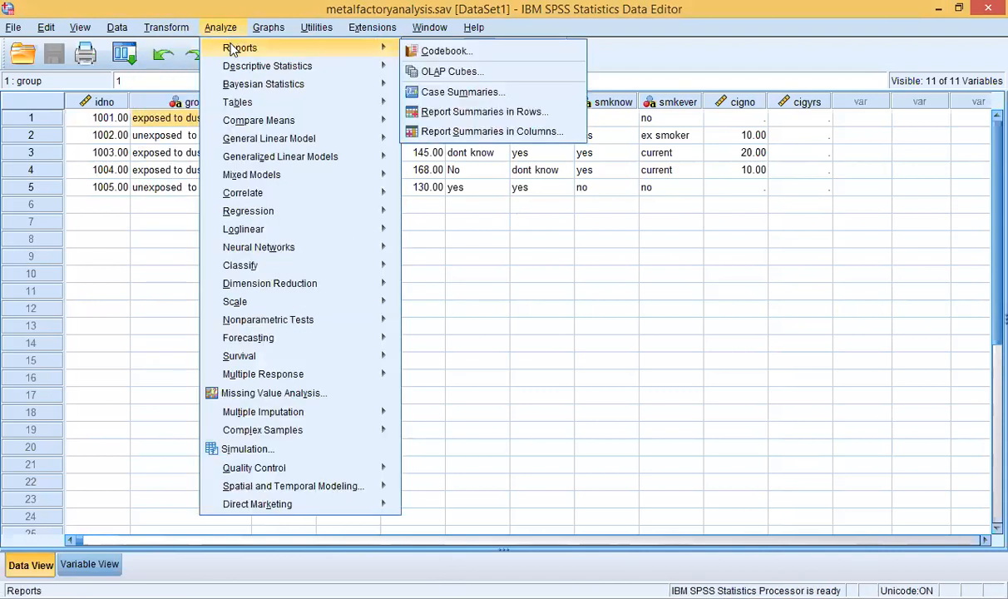
# Step: Reset the Frequencies dialog to clear bronchitis, then move exposure group into Variable(s)
pyautogui.moveTo(275, 65)
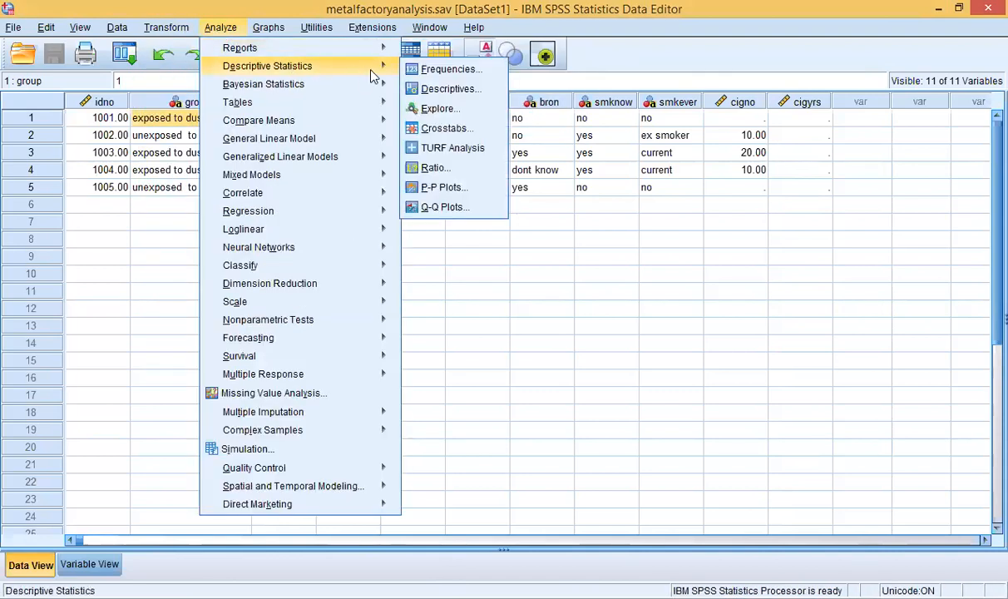
pyautogui.click(427, 73)
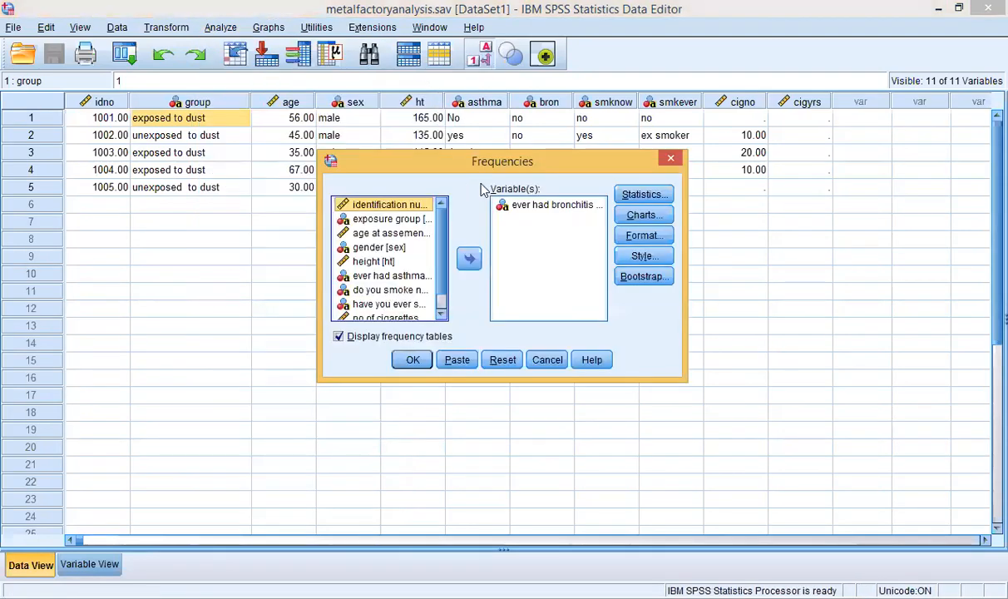
pyautogui.click(498, 360)
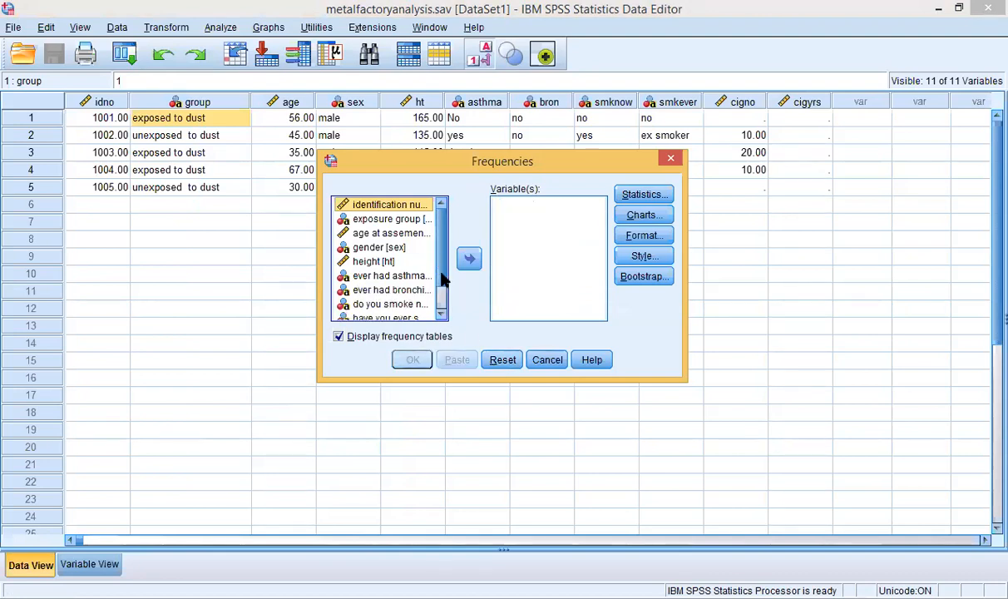
pyautogui.scroll(-1, 439, 261)
pyautogui.scroll(1, 438, 263)
pyautogui.scroll(-1, 439, 262)
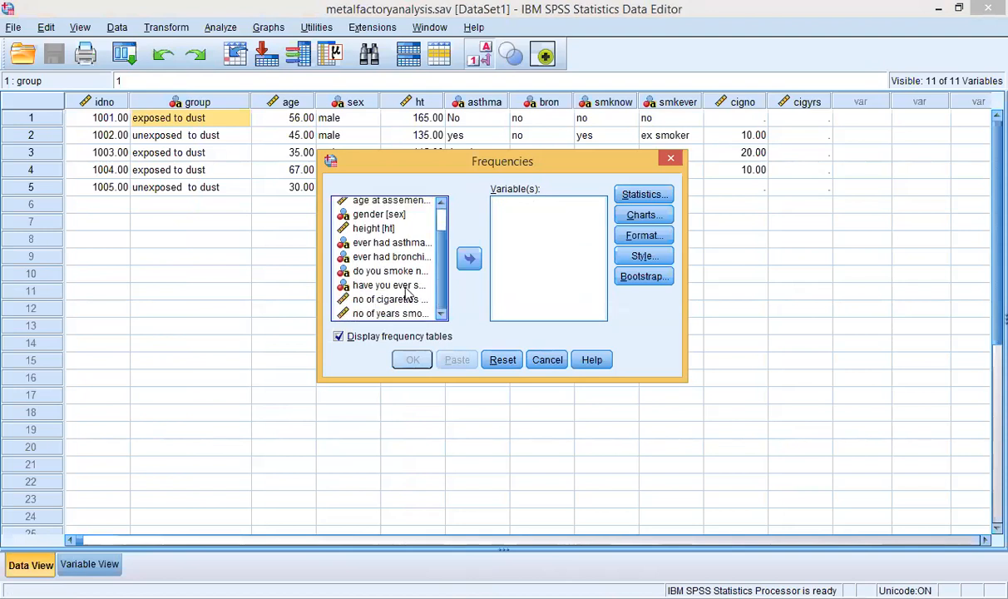
pyautogui.click(419, 283)
pyautogui.scroll(1, 441, 237)
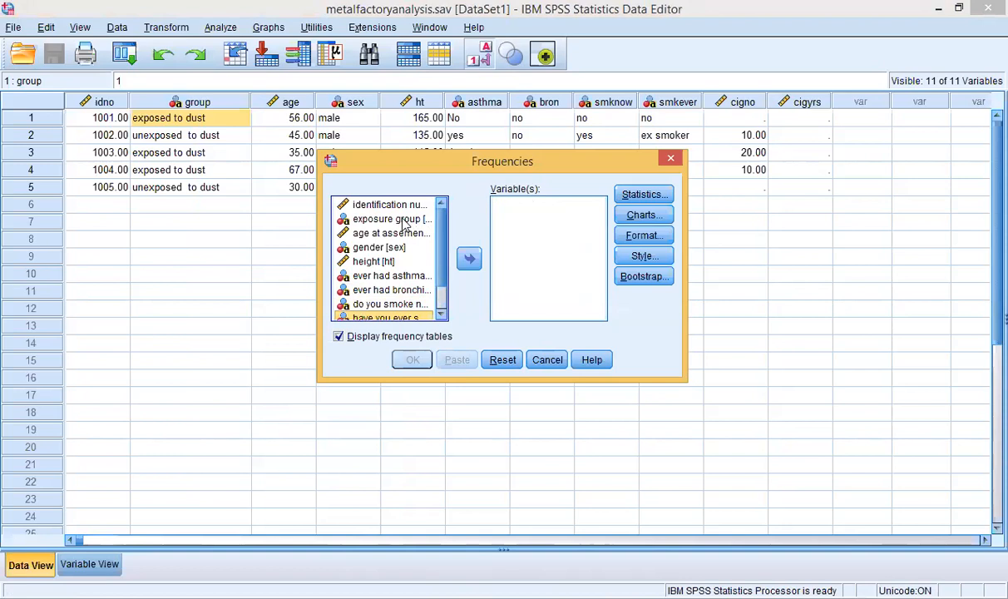
pyautogui.click(405, 220)
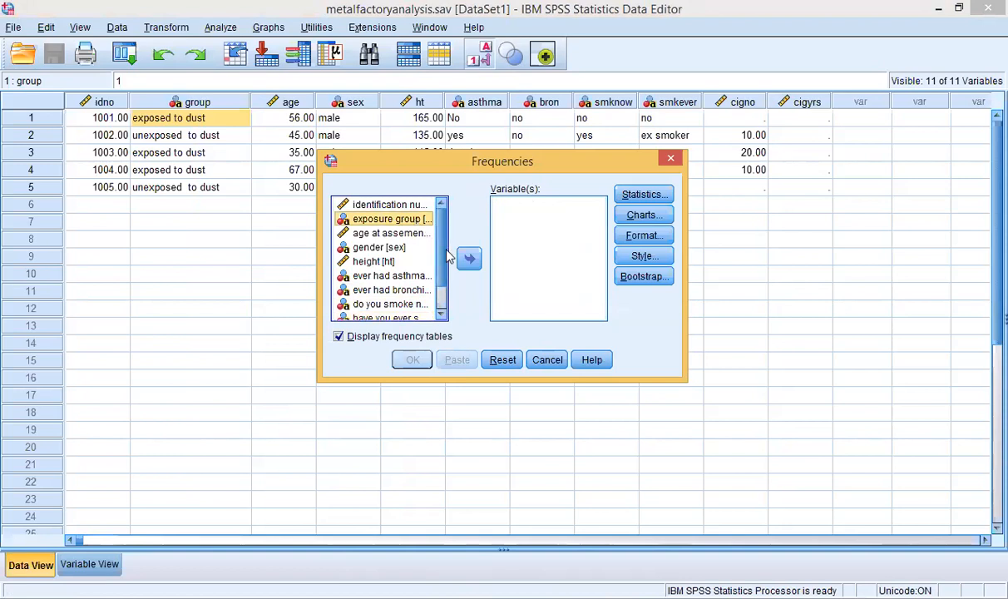
pyautogui.scroll(-1, 440, 261)
pyautogui.scroll(1, 440, 265)
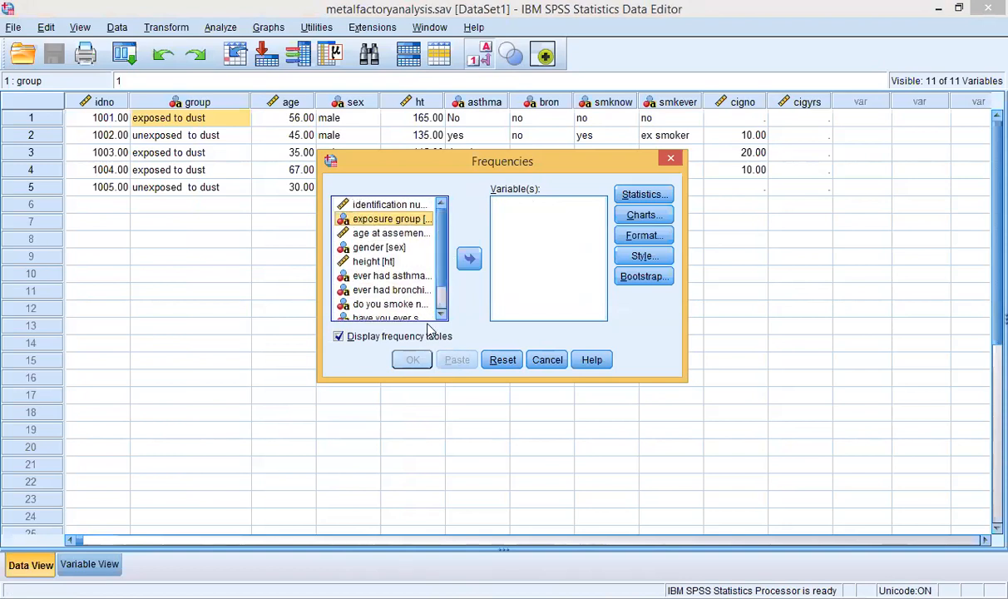
pyautogui.click(468, 261)
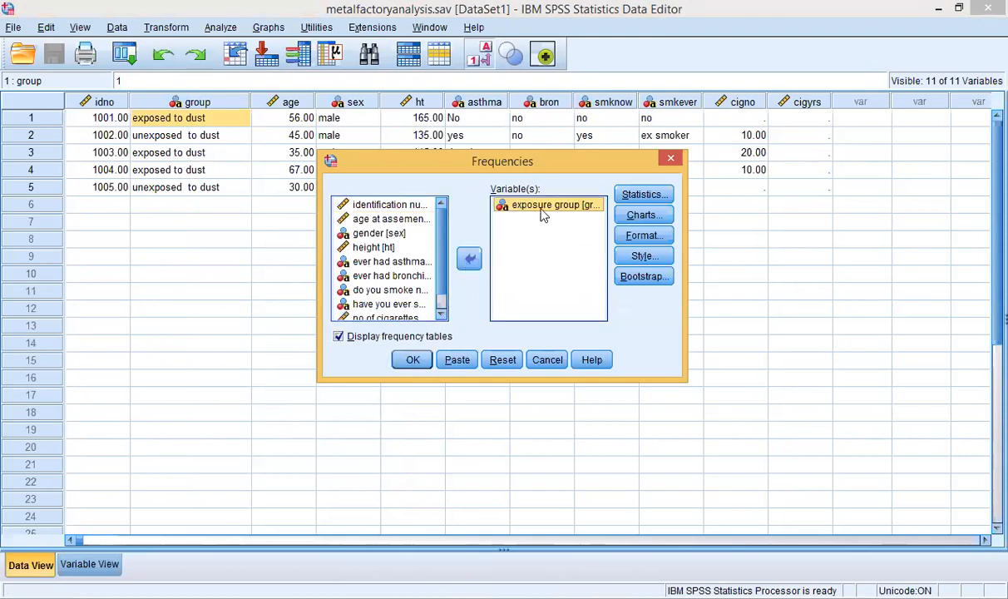
# Step: Tick Mean, Median, Mode, Sum and Std. deviation in Frequencies: Statistics and confirm
pyautogui.click(635, 195)
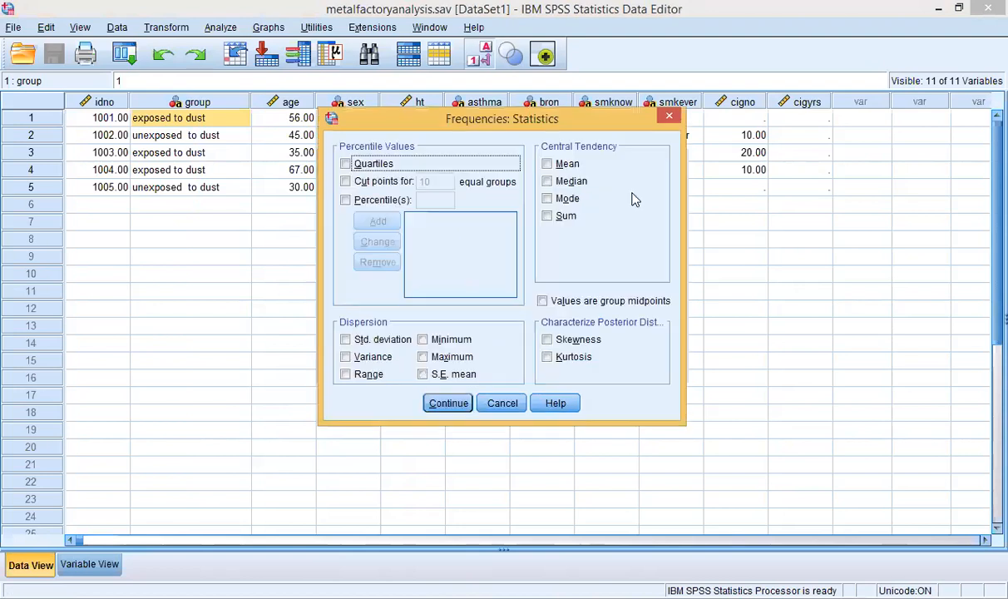
pyautogui.click(547, 165)
pyautogui.click(548, 181)
pyautogui.click(548, 199)
pyautogui.click(548, 217)
pyautogui.click(354, 326)
pyautogui.click(457, 404)
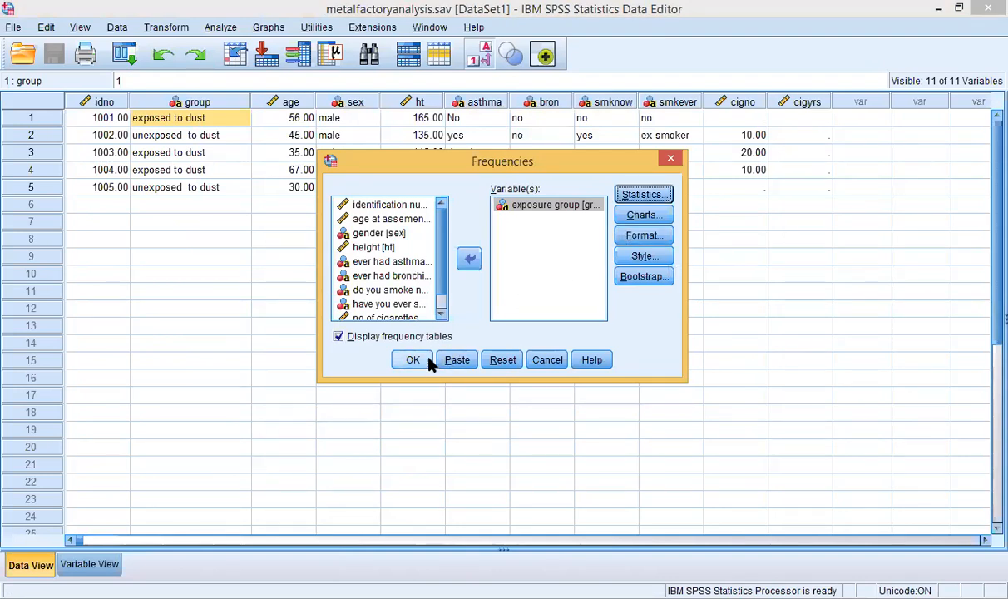
# Step: Run Frequencies and select the exposure group table showing 2 unexposed and 3 exposed cases
pyautogui.click(425, 365)
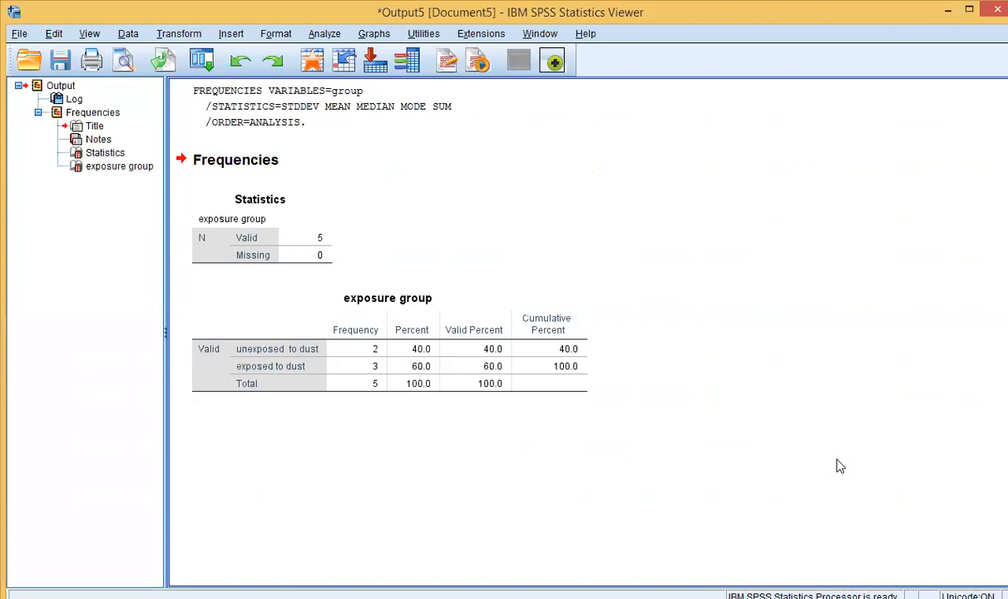
pyautogui.click(443, 364)
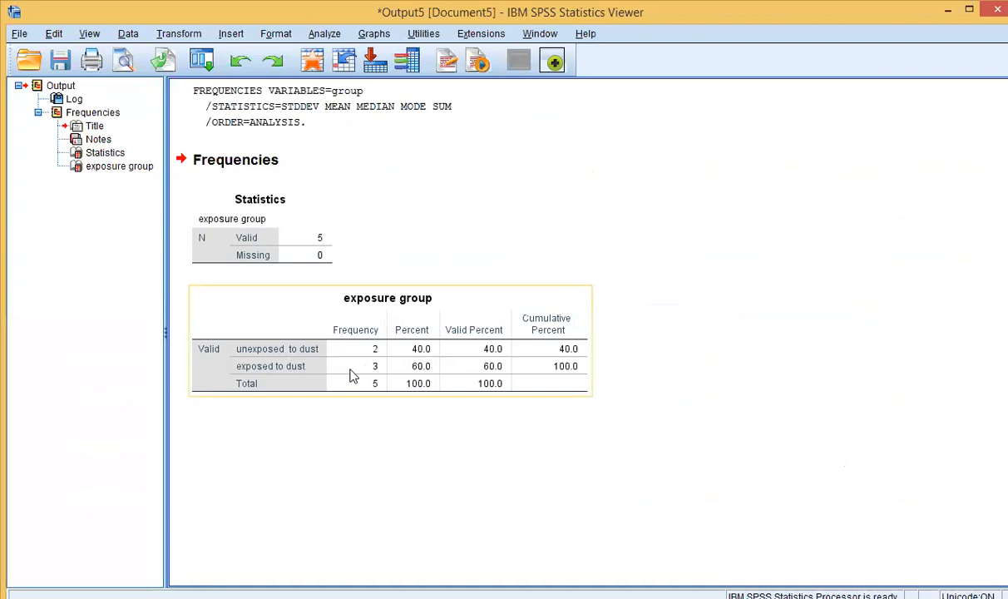
pyautogui.click(275, 371)
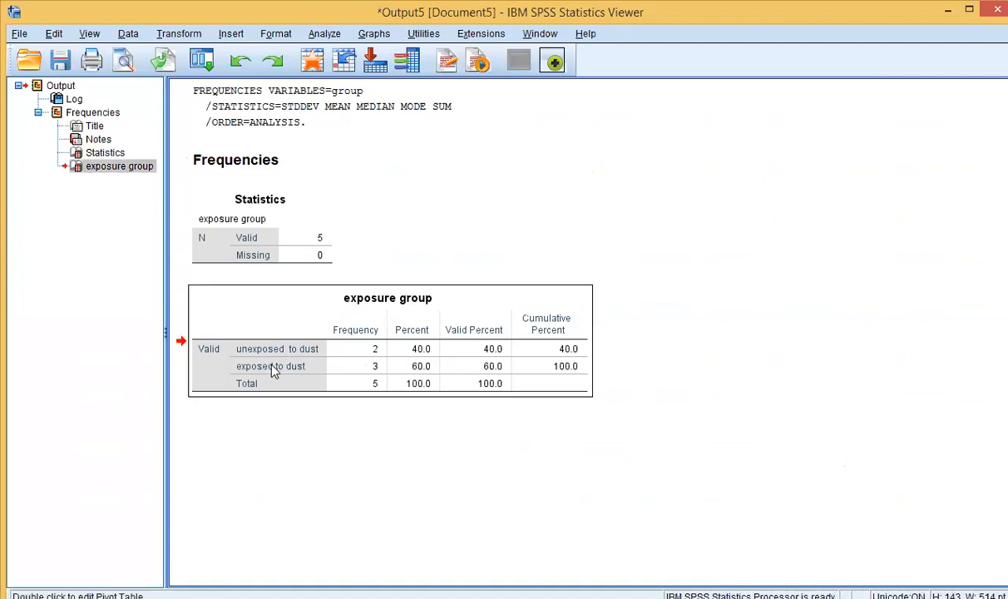
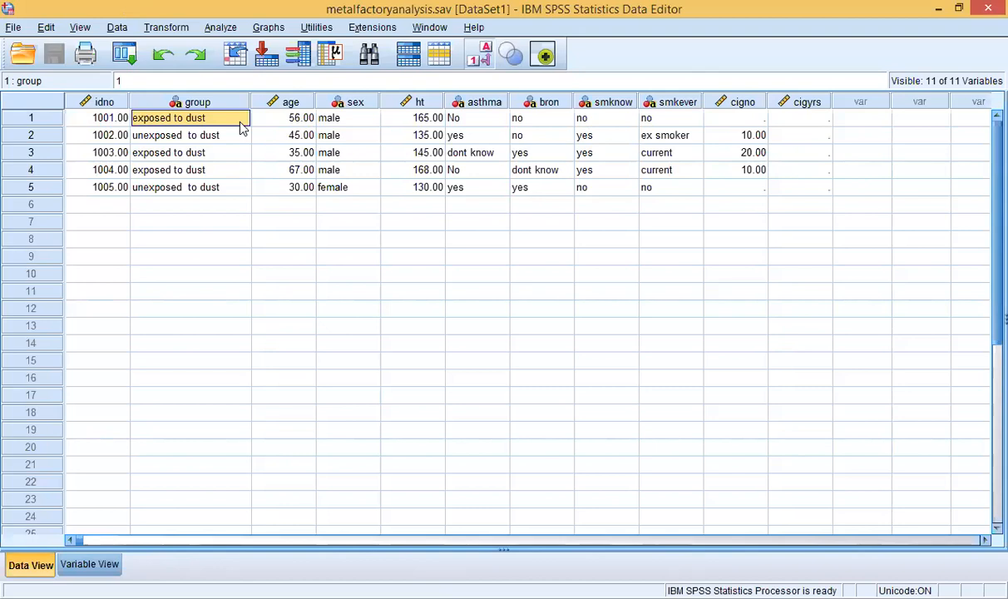
# Step: Open Crosstabs from Analyze > Descriptive Statistics for the metal factory data
pyautogui.click(232, 30)
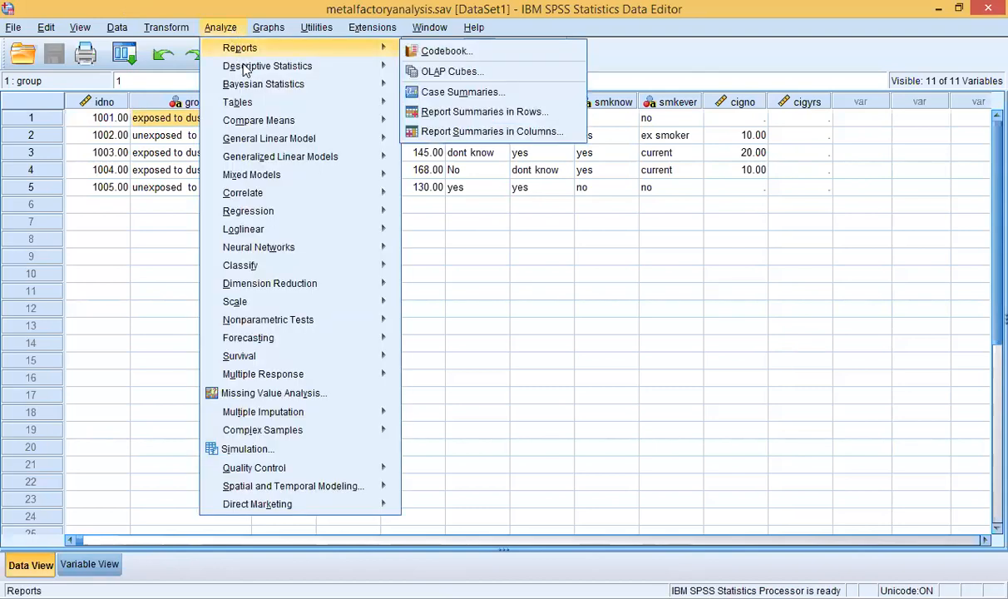
pyautogui.moveTo(264, 71)
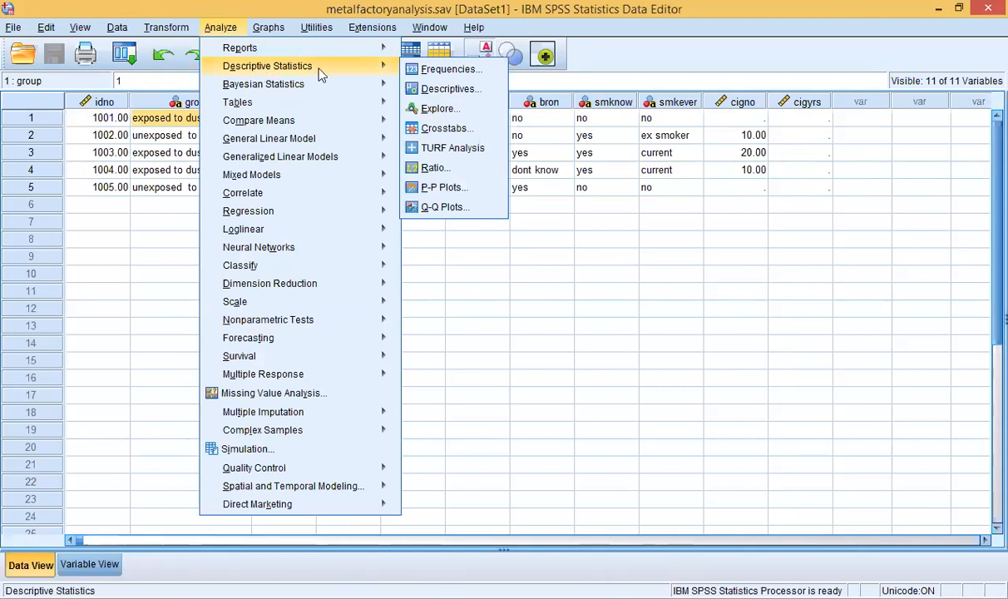
pyautogui.moveTo(378, 53)
pyautogui.moveTo(358, 74)
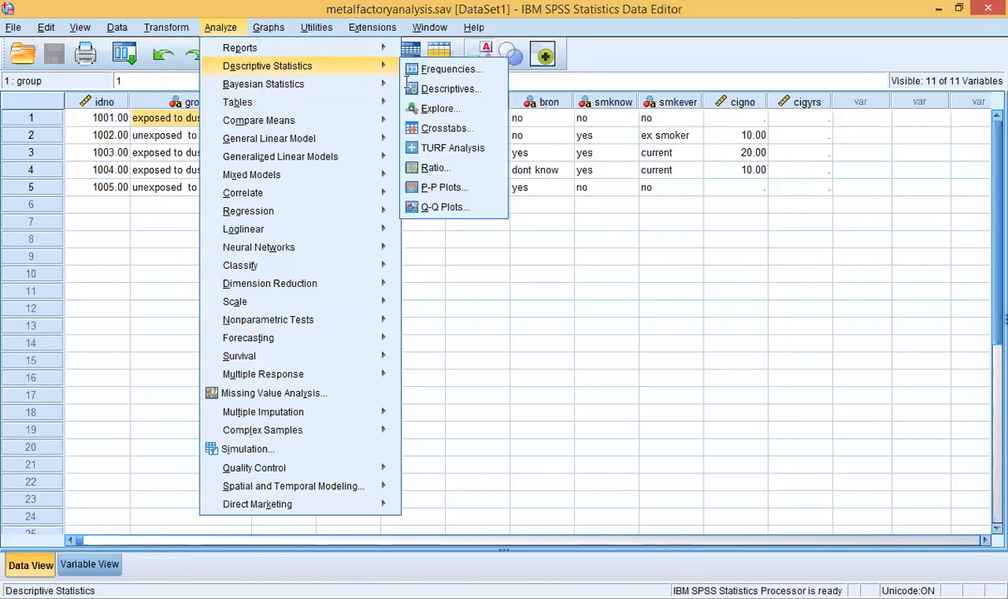
pyautogui.click(429, 128)
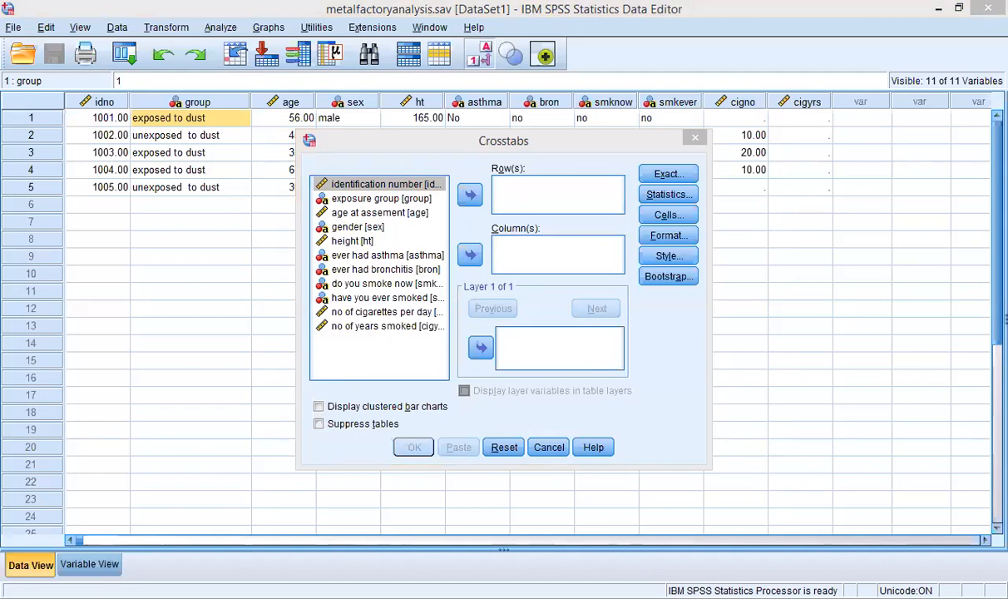
# Step: Put 'have you ever smoked' in Row(s) and exposure group in Column(s)
pyautogui.click(532, 250)
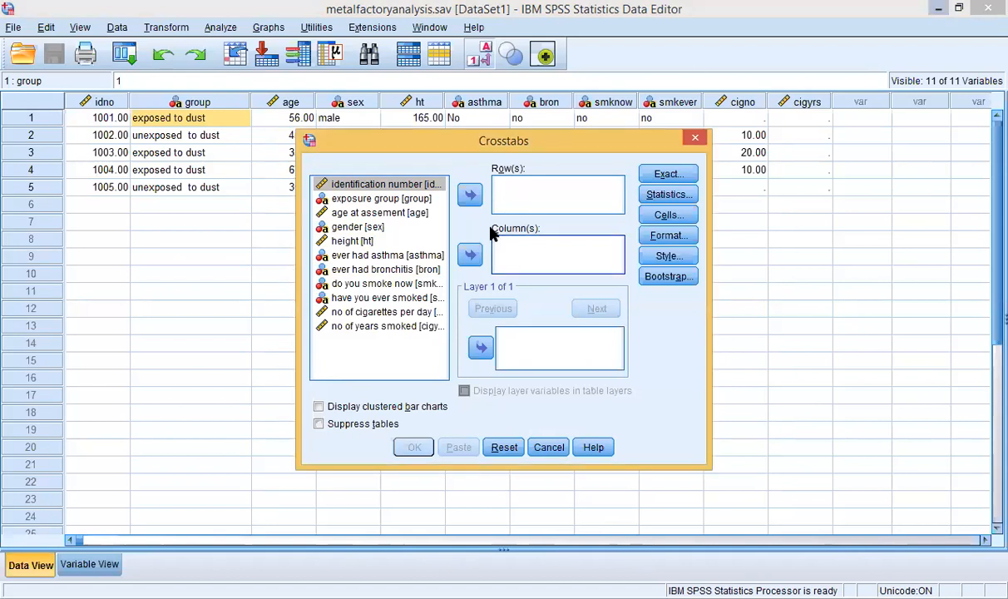
pyautogui.click(351, 200)
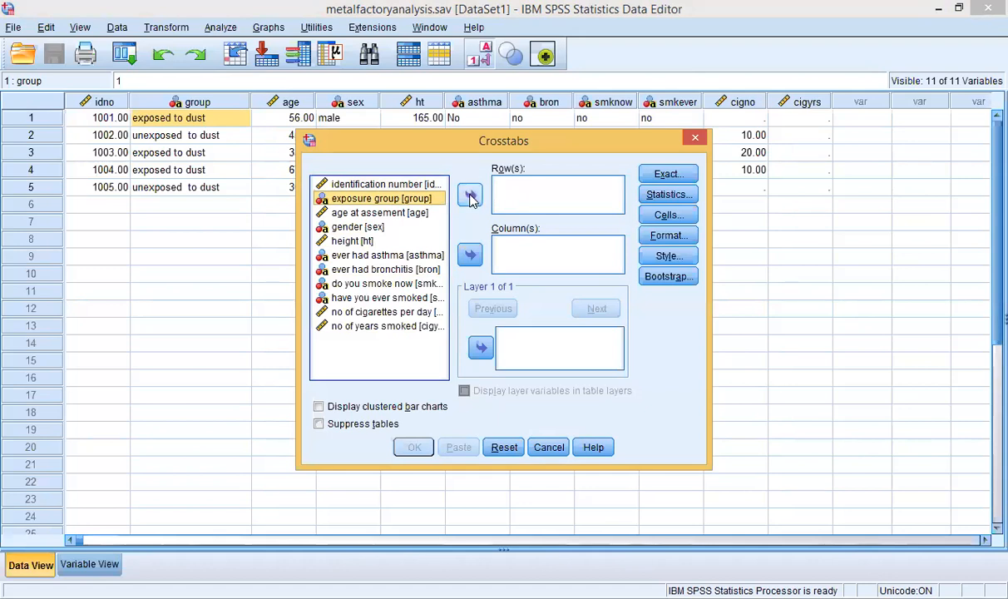
pyautogui.click(375, 297)
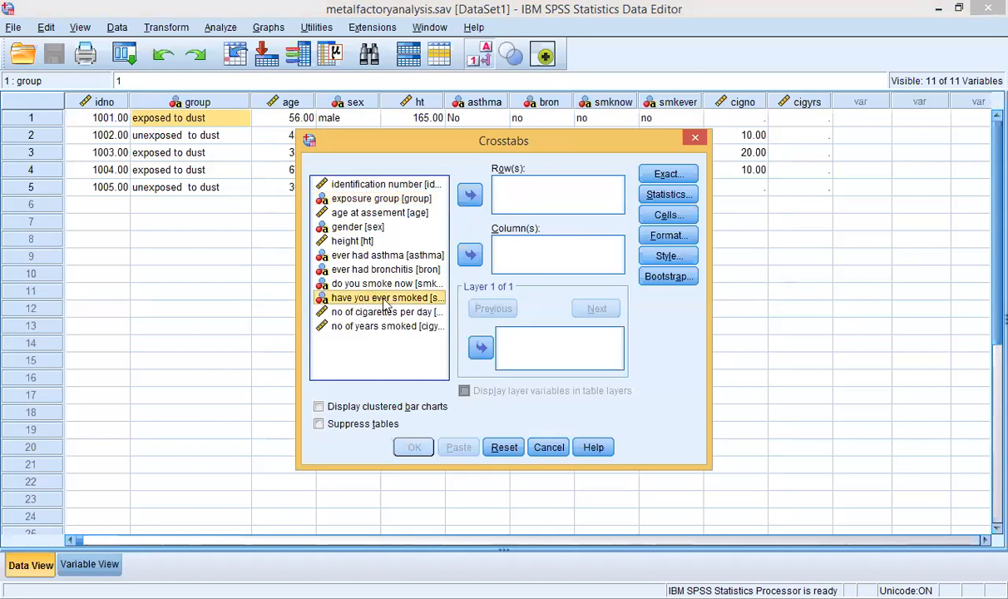
pyautogui.click(468, 196)
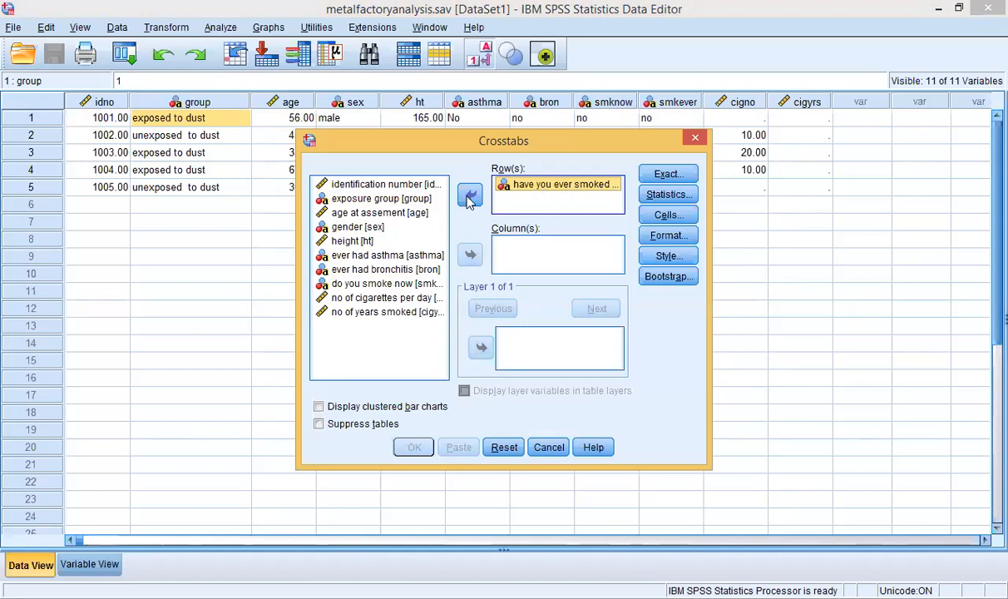
pyautogui.click(391, 199)
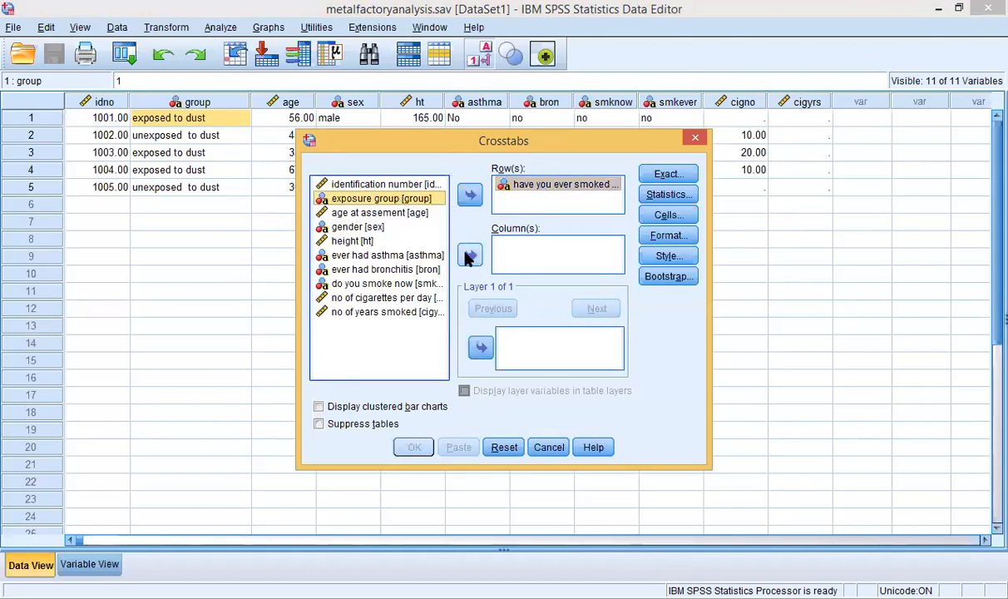
pyautogui.click(469, 255)
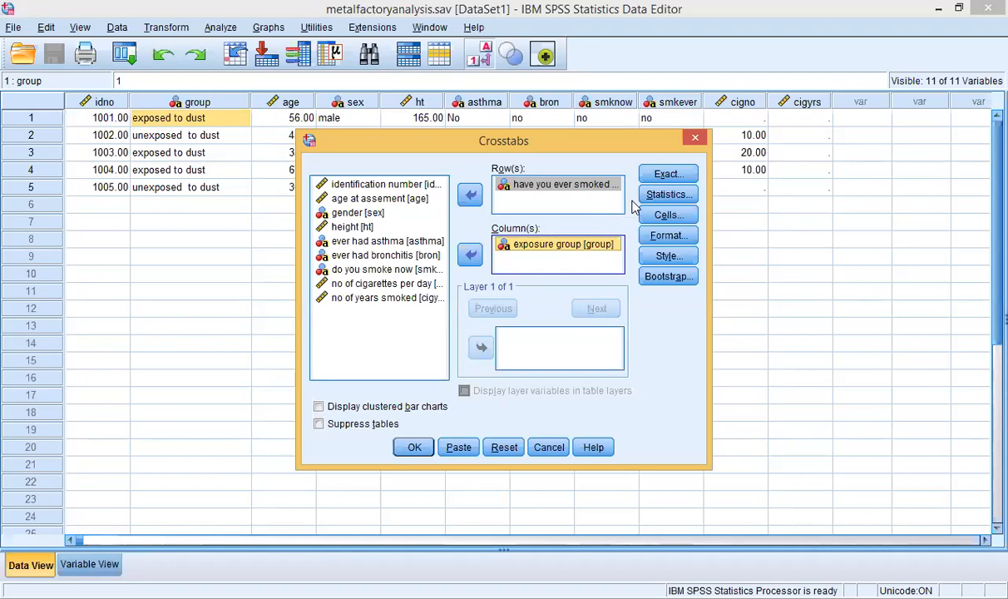
# Step: Check the Crosstabs Statistics options, cancel without changes, and run the crosstab
pyautogui.click(665, 196)
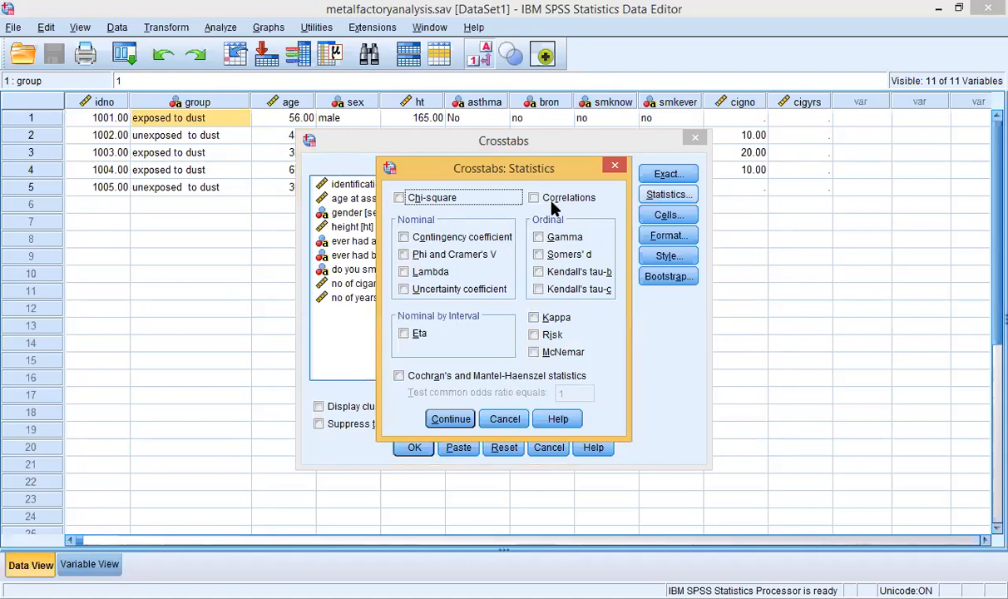
pyautogui.click(492, 420)
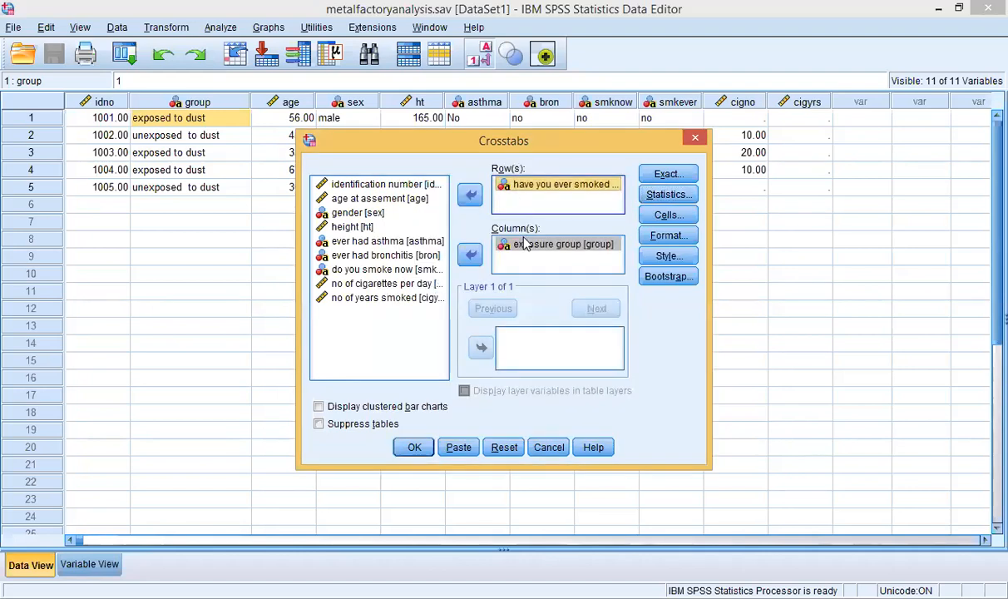
pyautogui.click(499, 241)
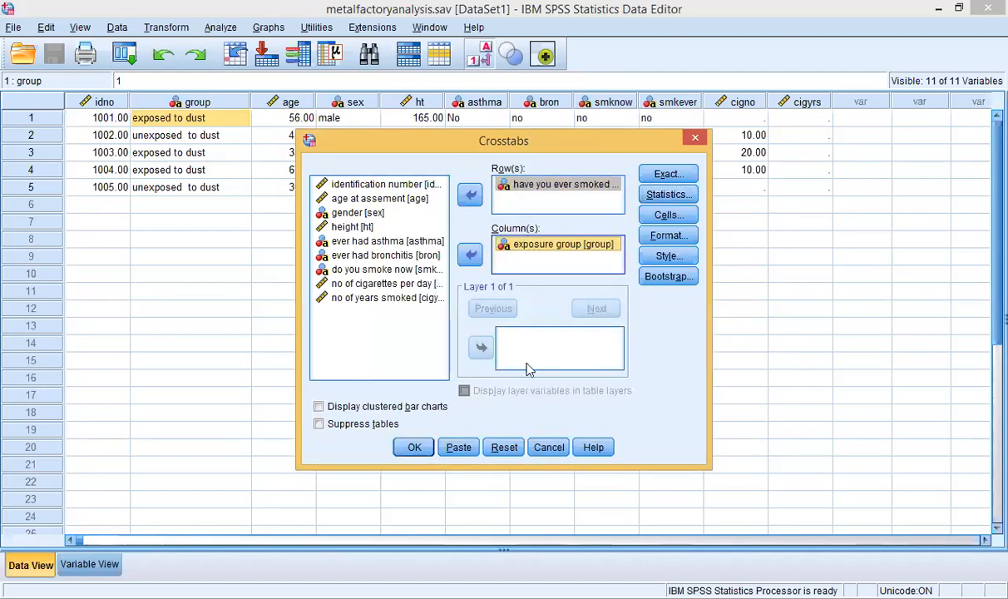
pyautogui.click(416, 448)
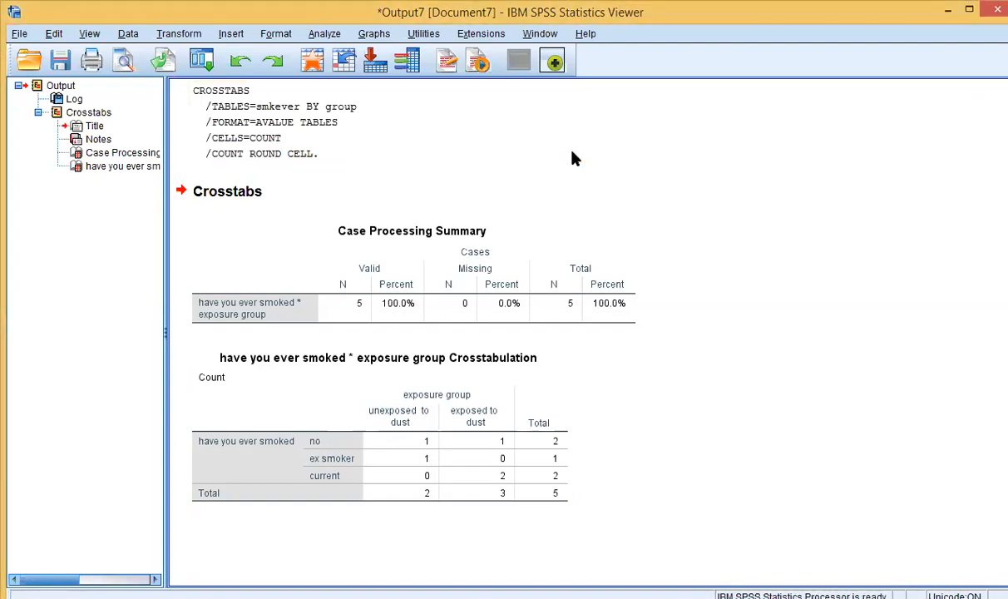
# Step: Inspect the Case Processing Summary (5 valid cases) and the smoked-by-exposure Crosstabulation table
pyautogui.click(377, 416)
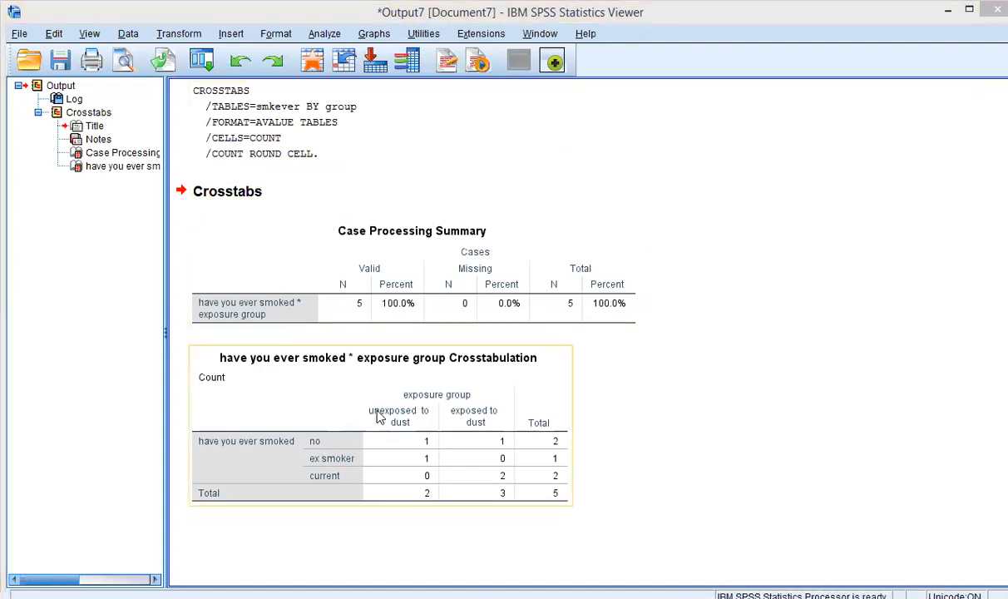
pyautogui.click(396, 314)
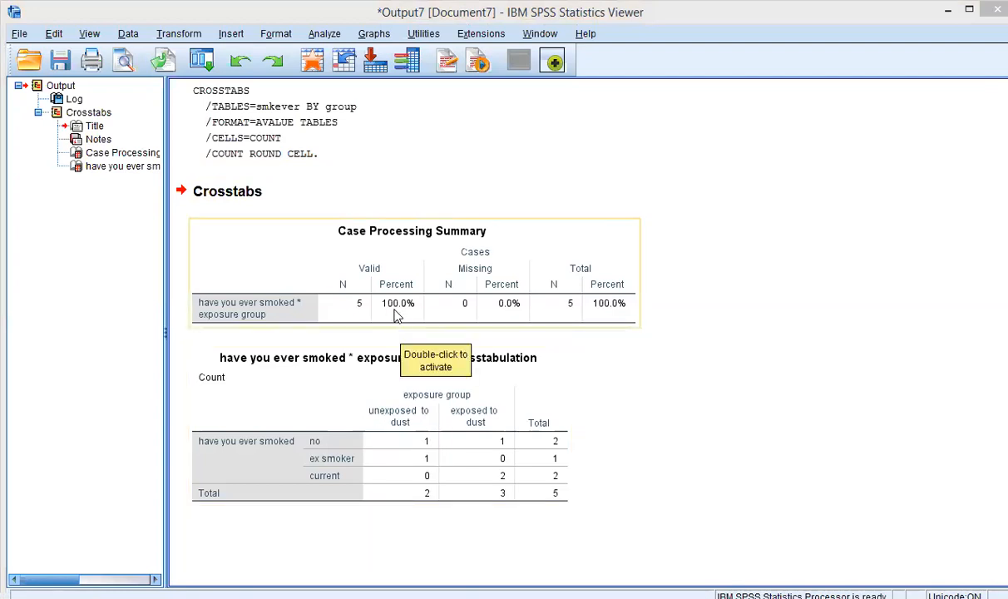
pyautogui.click(279, 401)
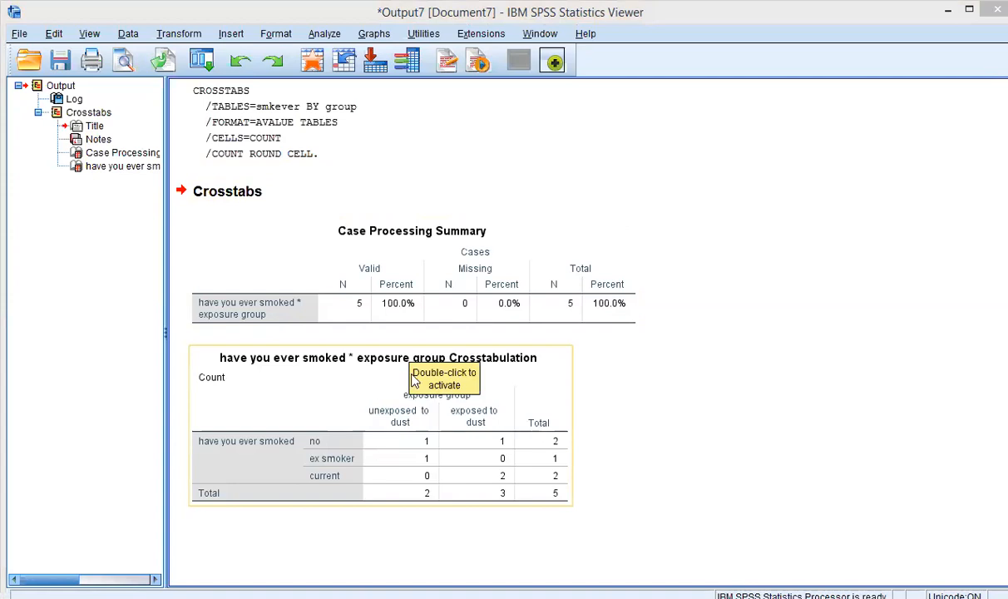
pyautogui.click(717, 389)
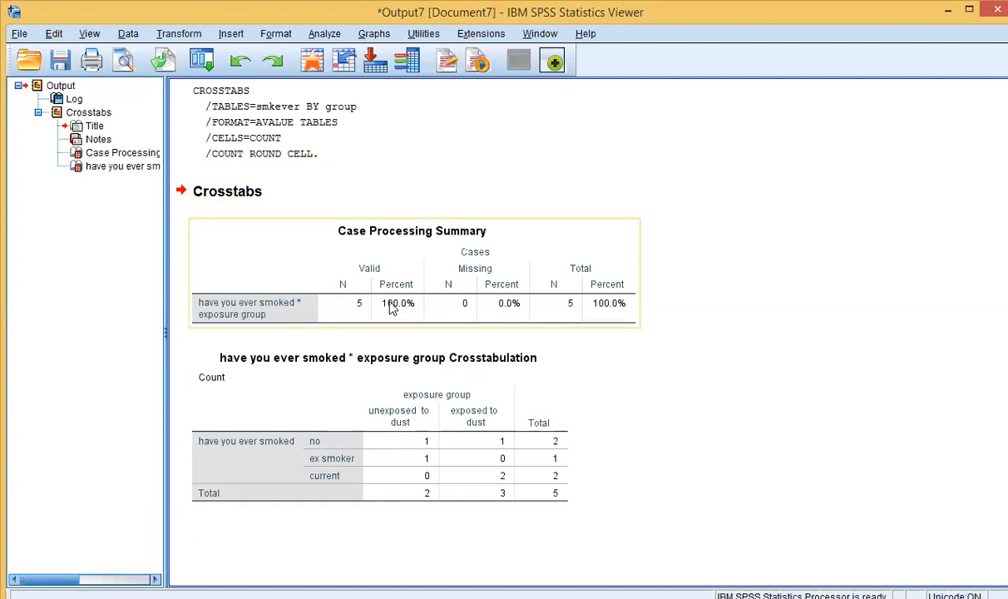
pyautogui.click(502, 382)
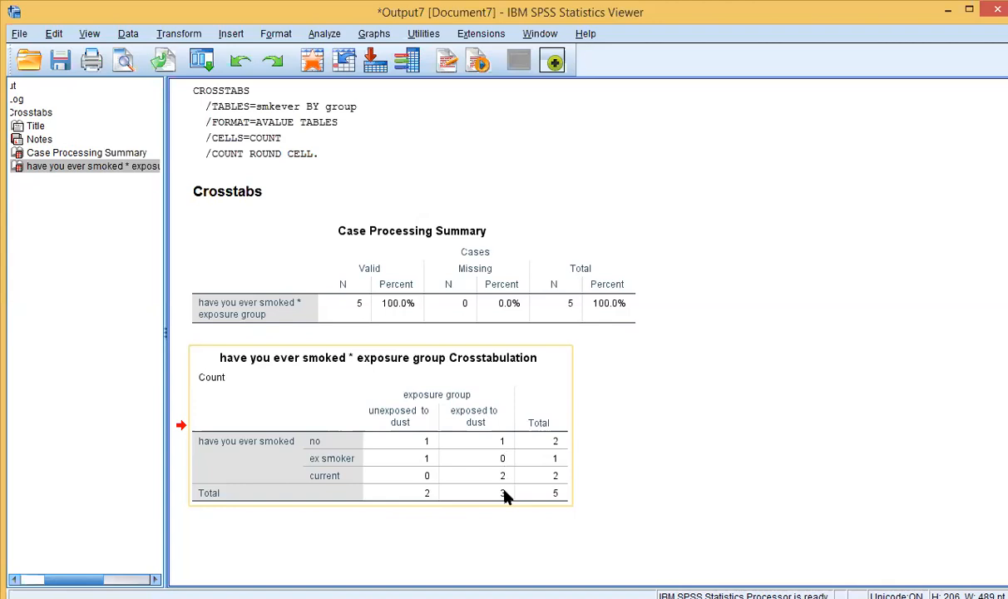
# Step: Deselect the crosstabulation table and close the Output Viewer, prompting to save Output7
pyautogui.click(422, 484)
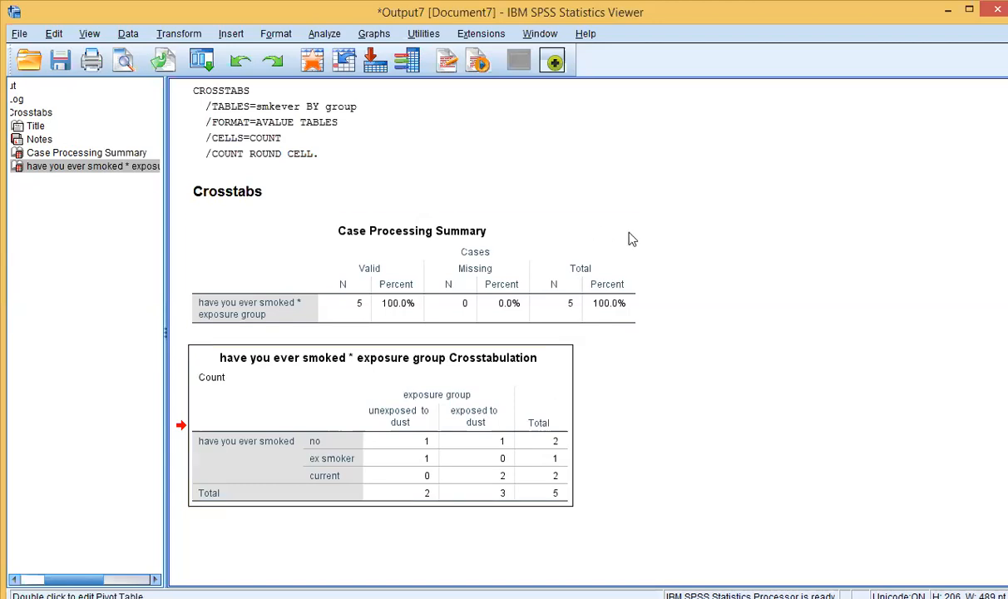
pyautogui.click(595, 135)
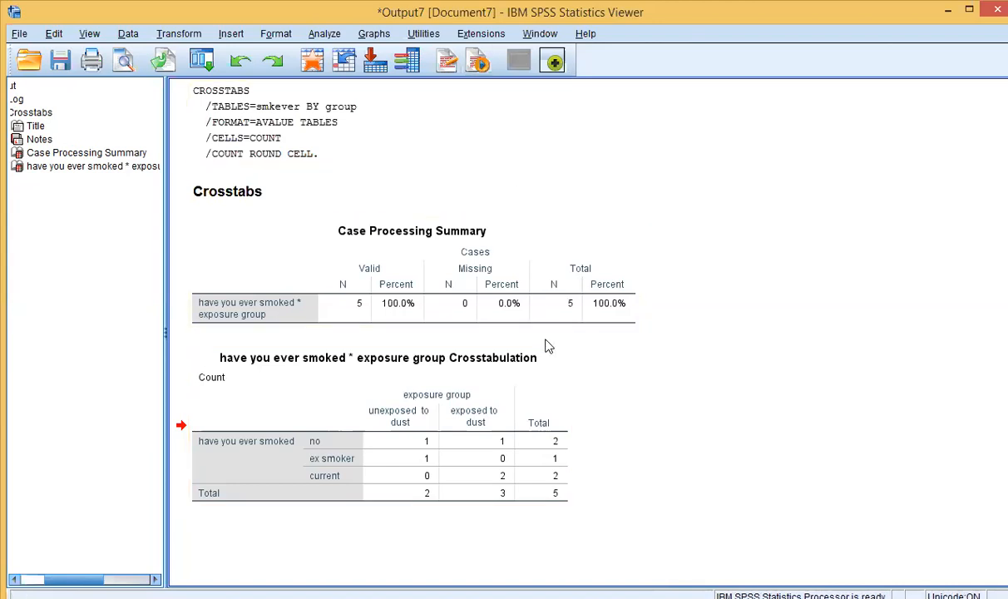
pyautogui.click(986, 10)
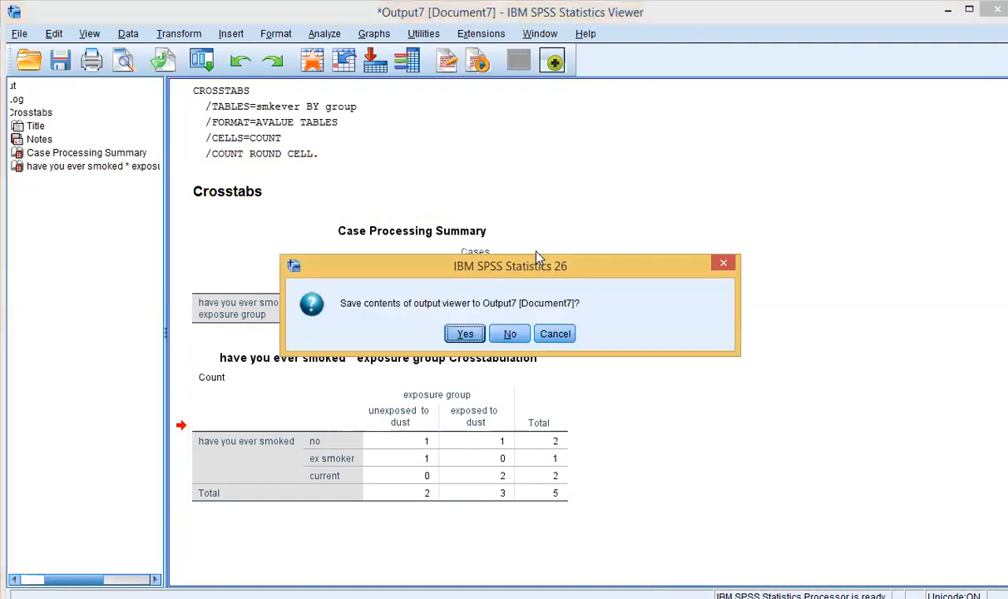
# Step: Discard Output7 without saving, then switch over to PowerPoint
pyautogui.click(510, 334)
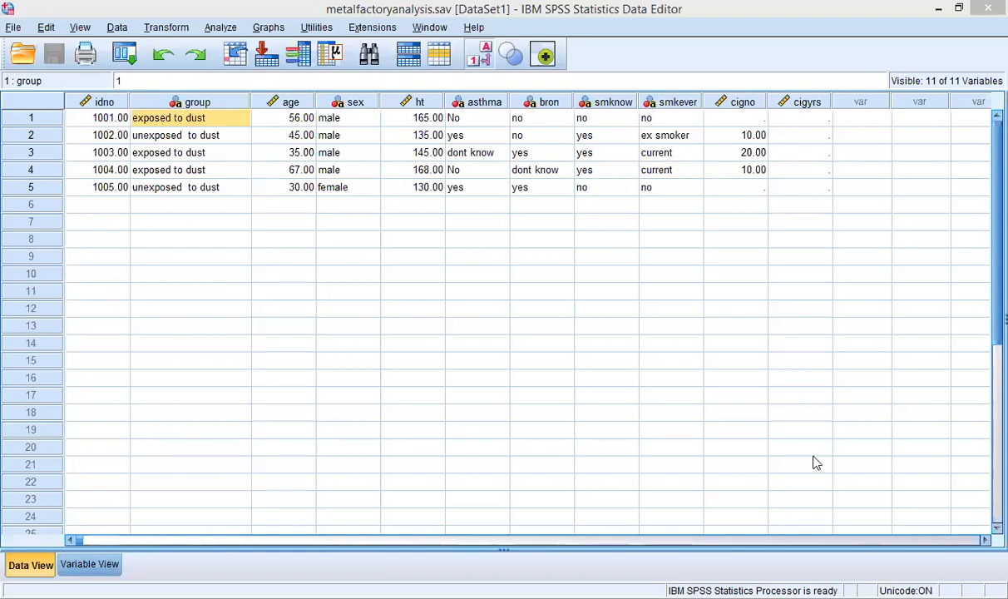
pyautogui.hotkey('alt', 'Tab')
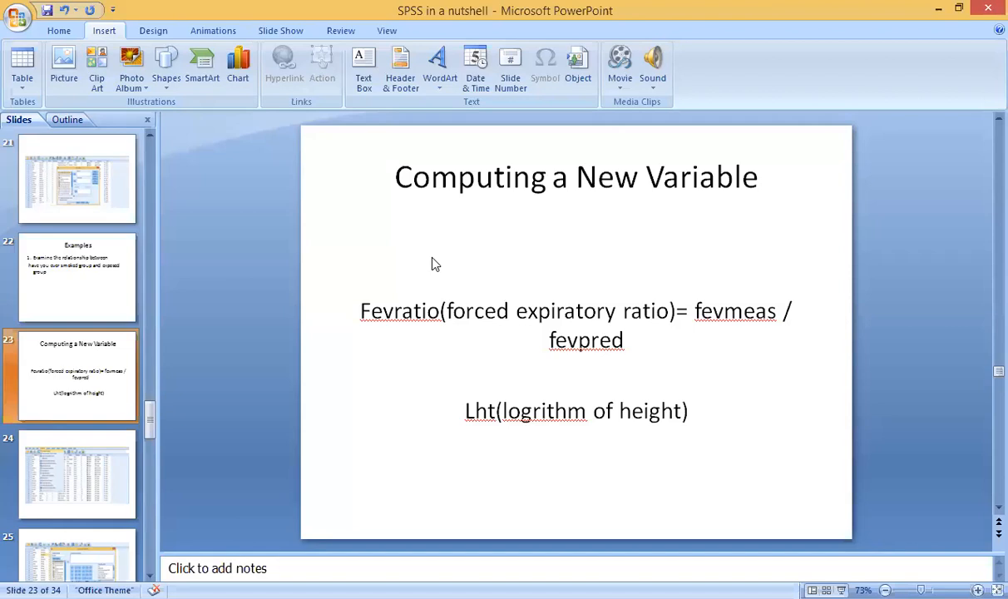
# Step: Click into the Fevratio and Lht formula text on slide 23, 'Computing a New Variable'
pyautogui.click(459, 334)
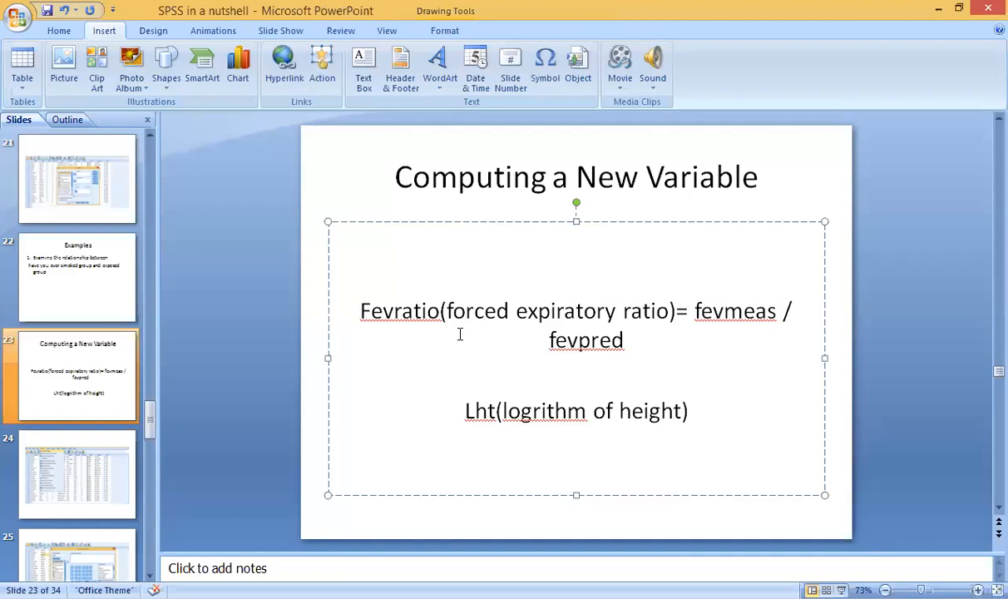
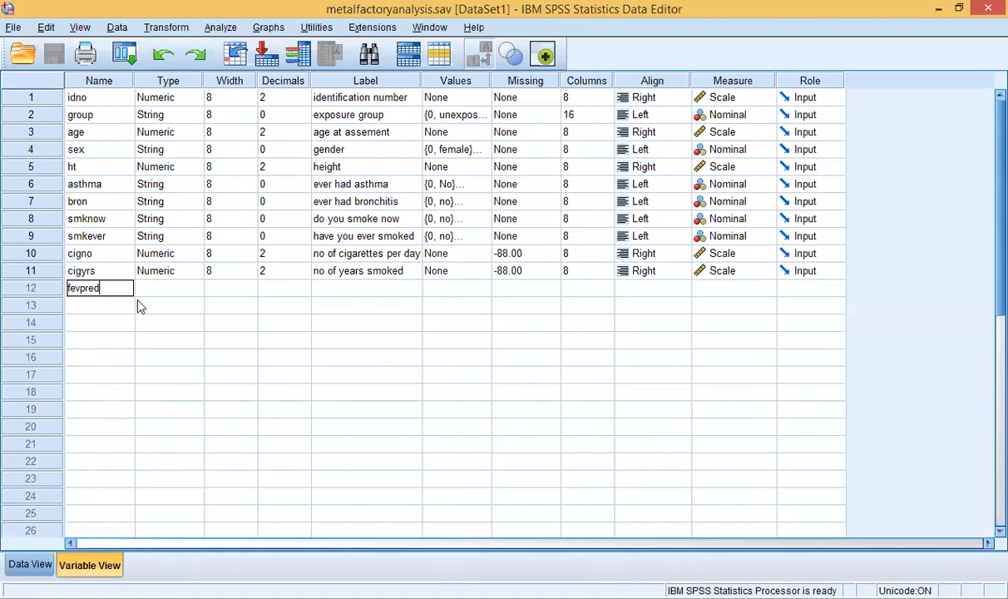
# Step: Commit the name fevpred and label it 'forced expiratory volume predicted'
pyautogui.click(159, 288)
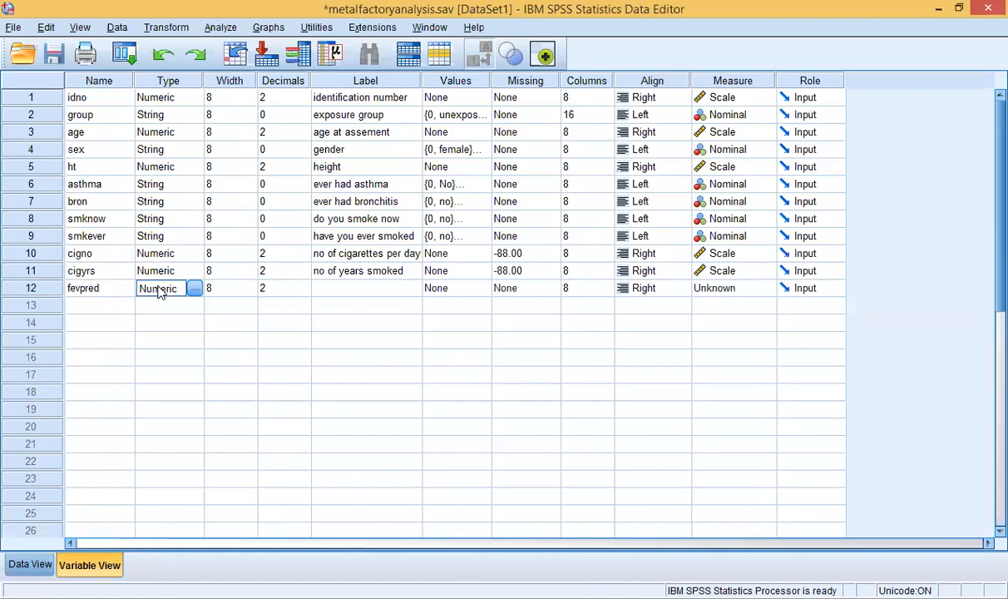
pyautogui.click(316, 288)
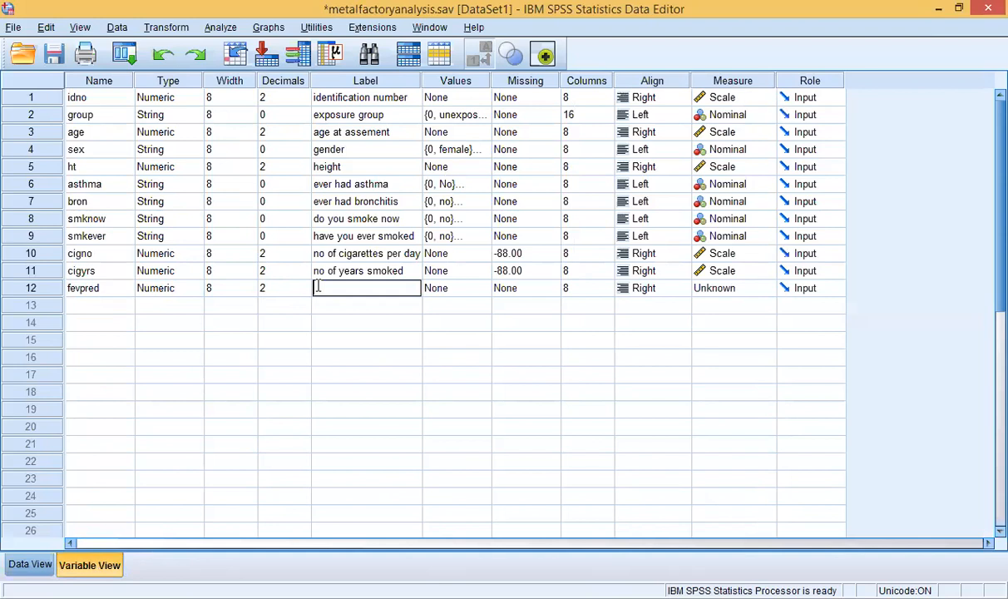
pyautogui.write('forced expiratory vol')
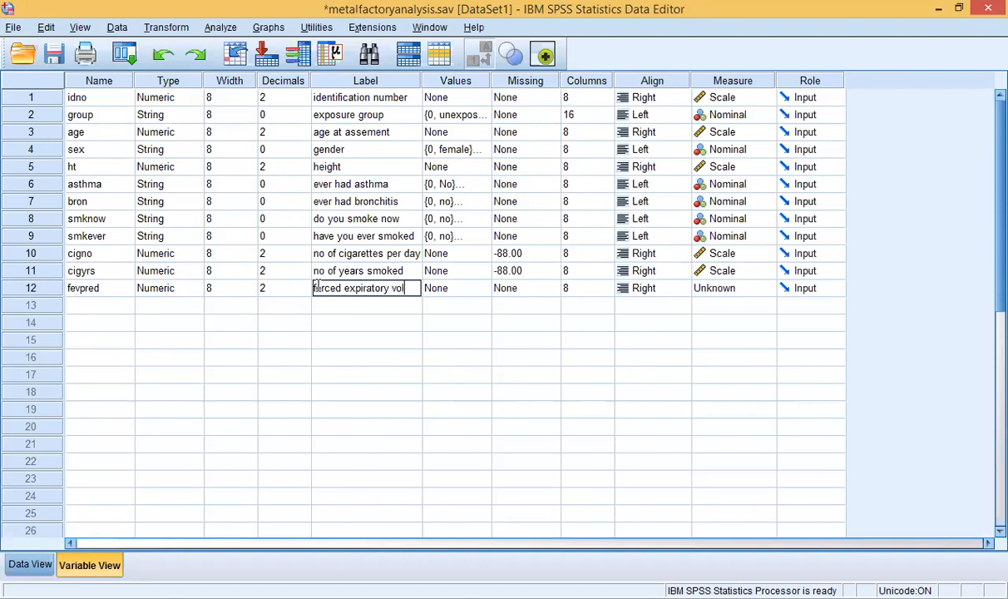
pyautogui.write('ume')
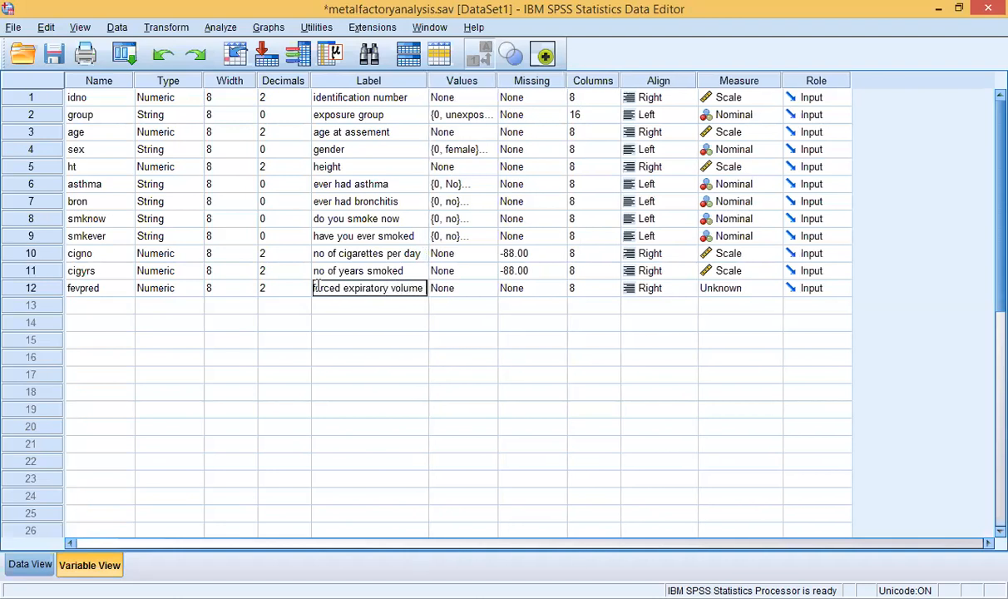
pyautogui.write(' pred')
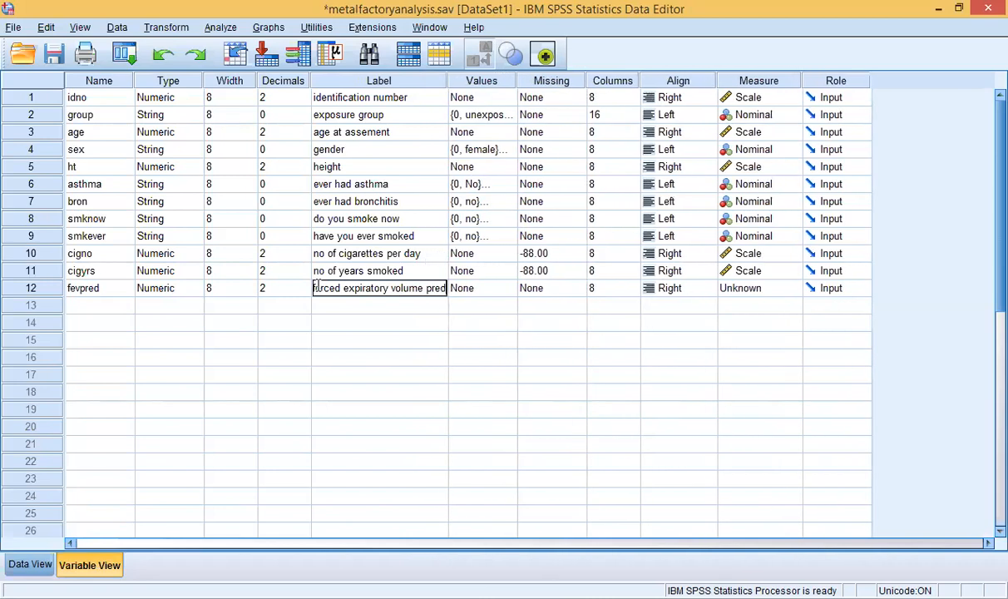
pyautogui.write('icted')
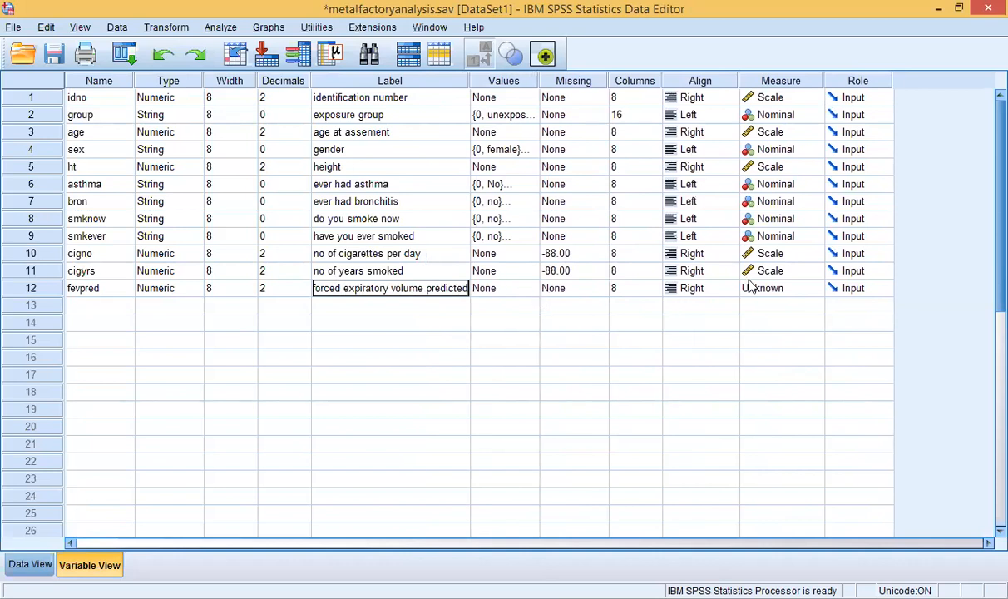
# Step: Set fevpred's measurement level to Scale
pyautogui.click(773, 289)
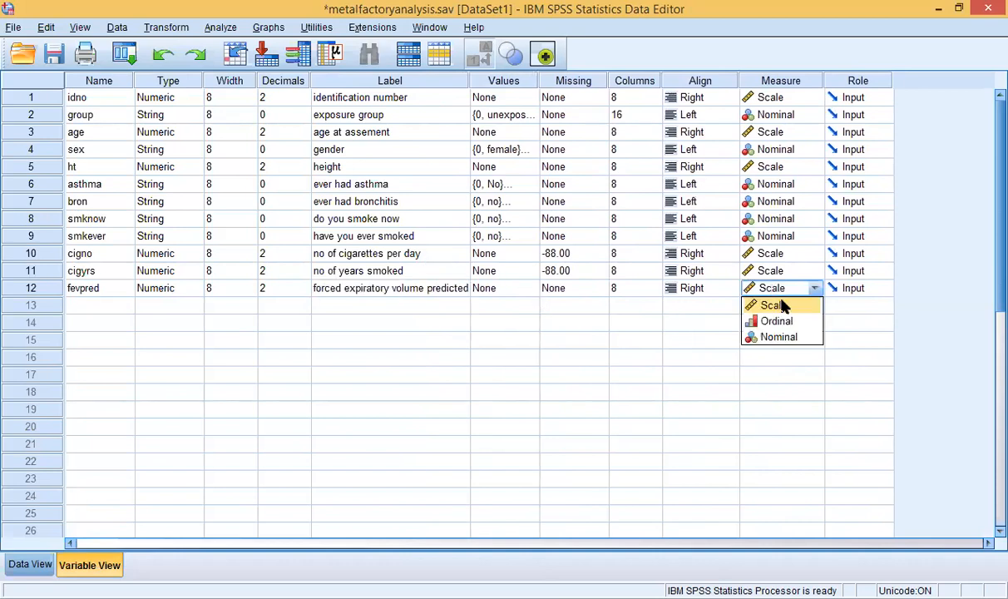
pyautogui.click(716, 306)
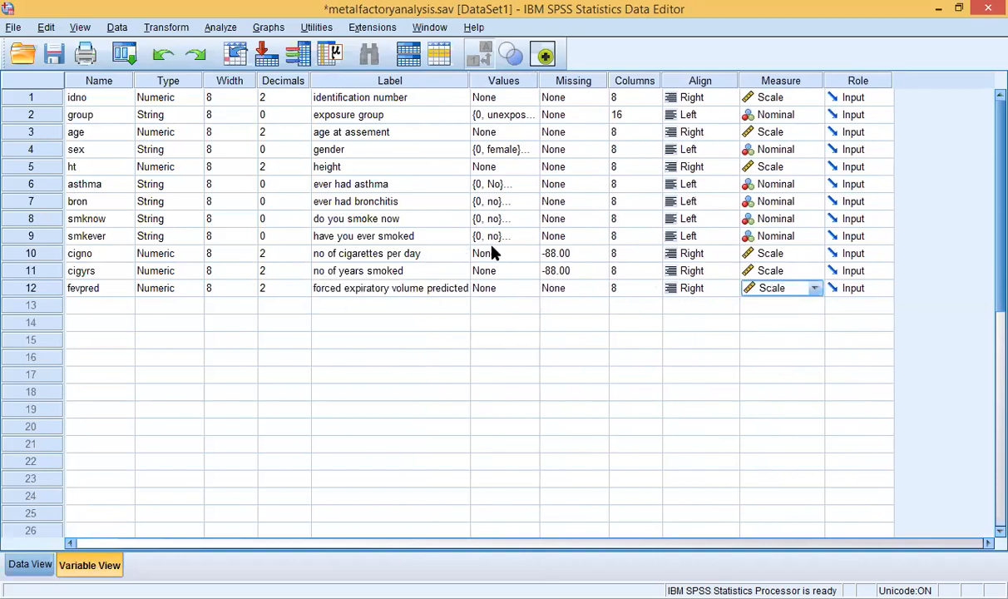
pyautogui.click(118, 306)
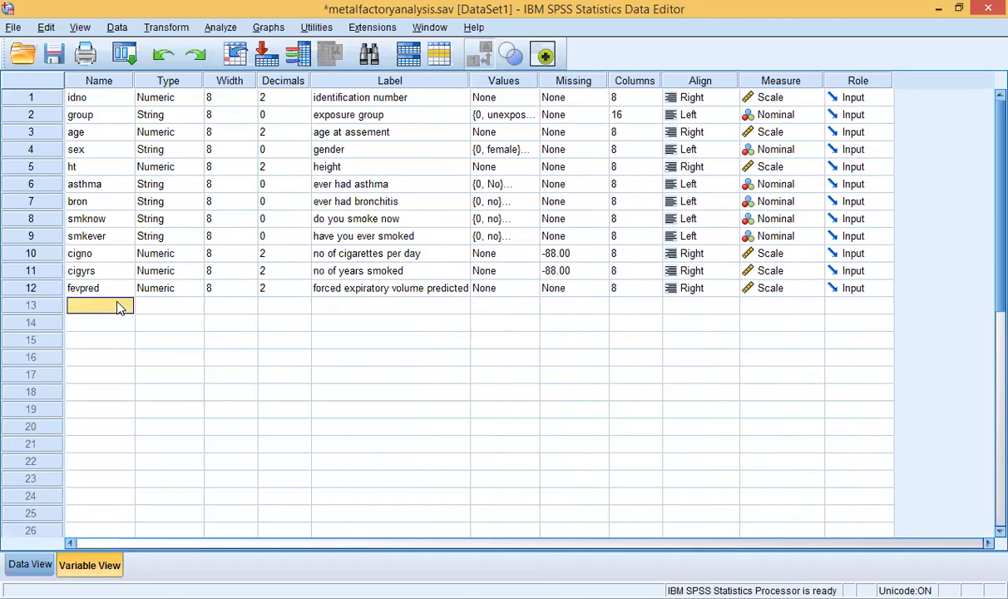
# Step: Add variable fevmeas in row 13, labelled 'forced expiratory volume measured'
pyautogui.click(119, 306)
pyautogui.write('fevmeas')
pyautogui.click(162, 304)
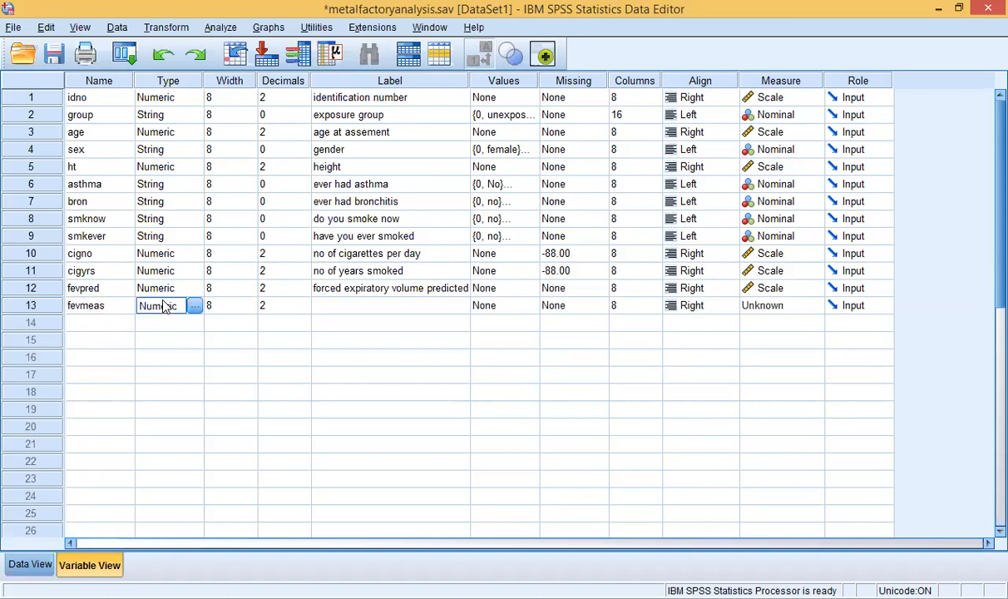
pyautogui.click(338, 306)
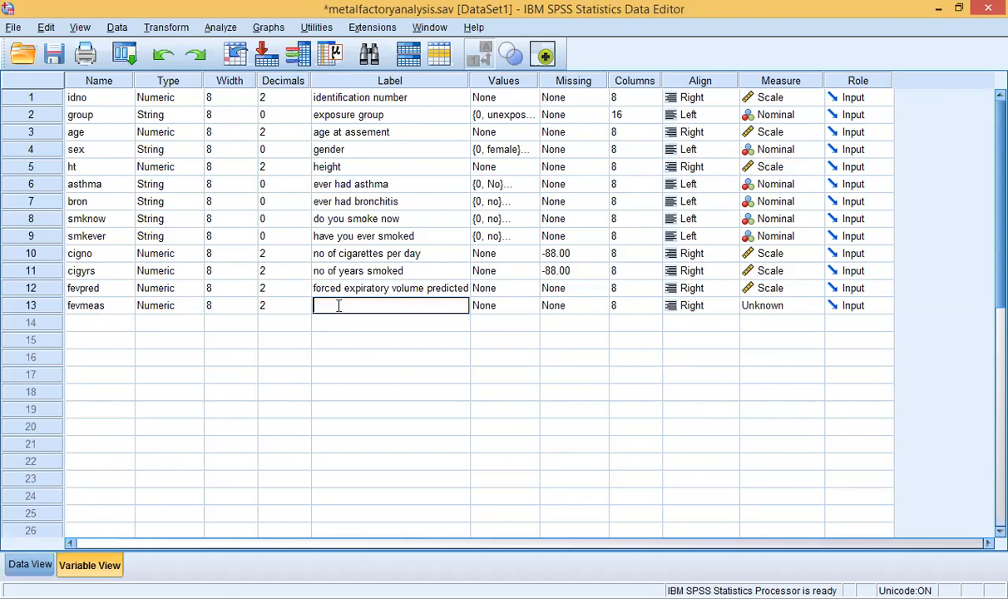
pyautogui.write('forced expiratory volume measure')
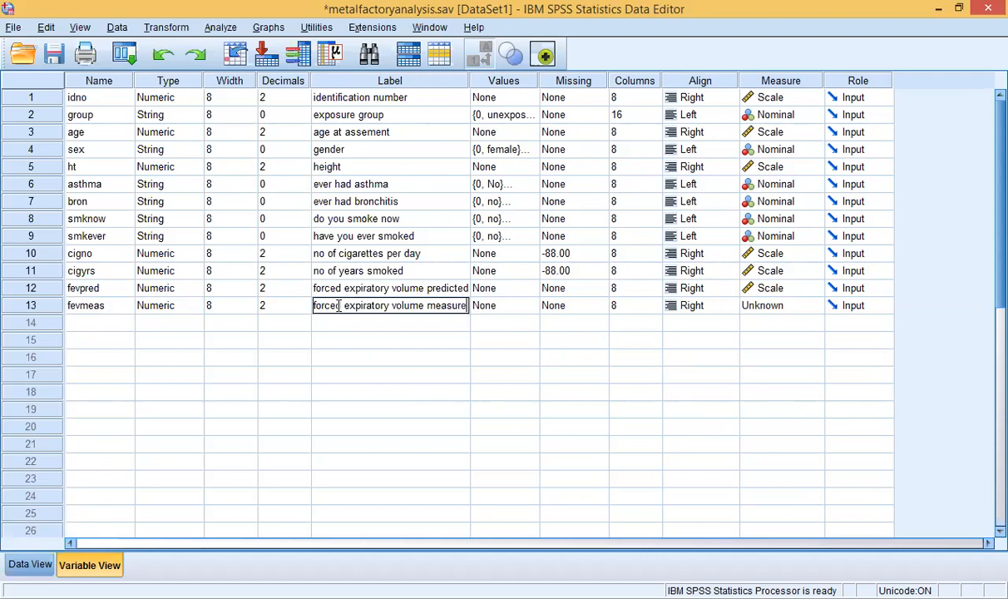
pyautogui.write('d')
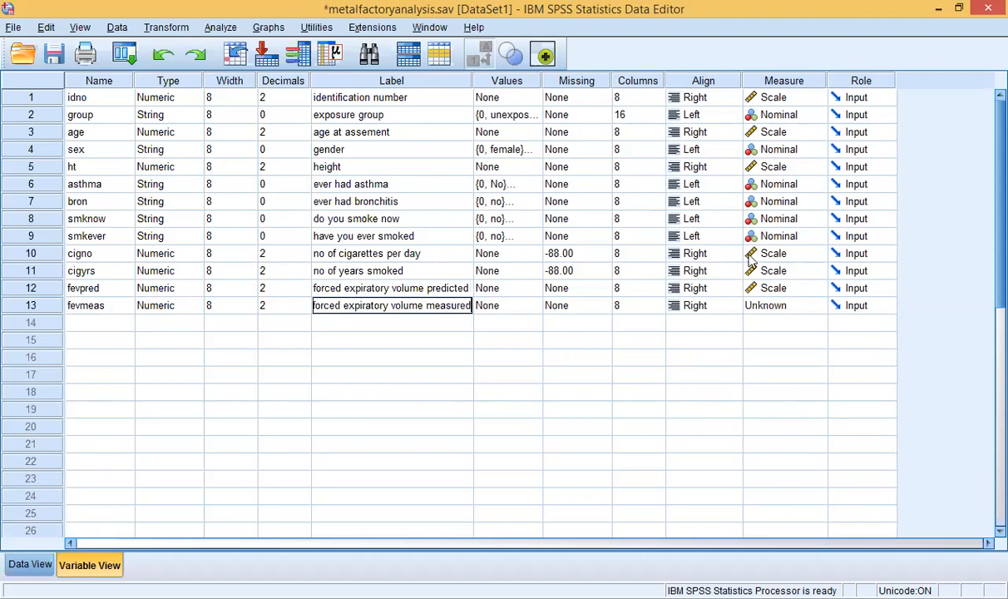
# Step: Keep fevmeas at Scale measure and save the data file with Ctrl+S
pyautogui.click(794, 306)
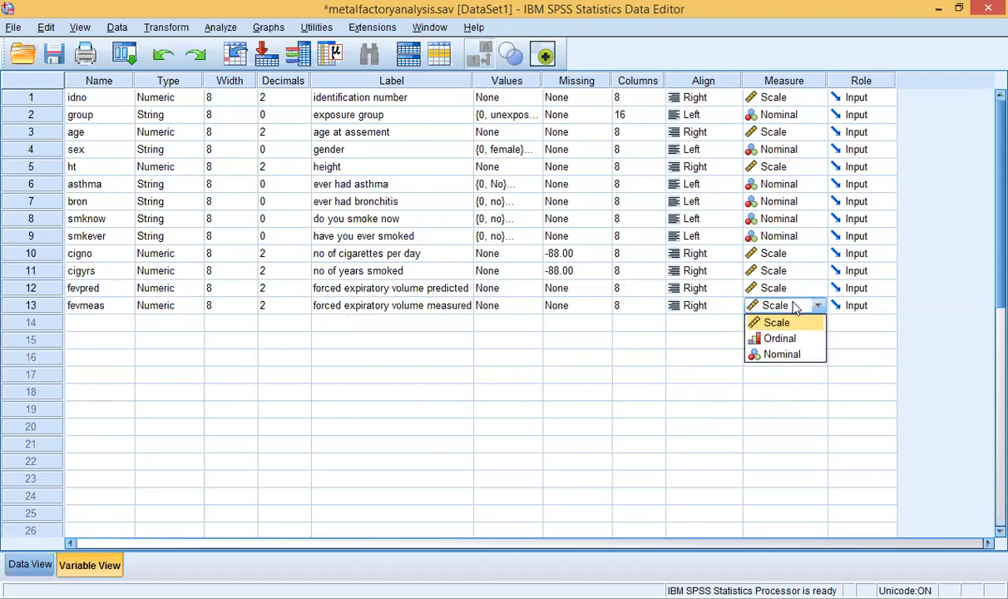
pyautogui.click(778, 323)
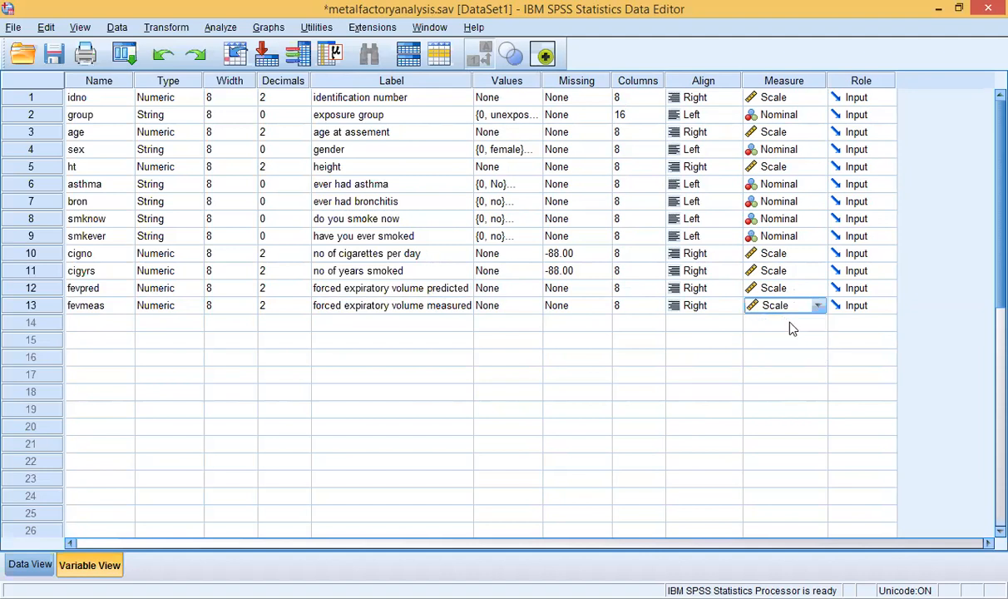
pyautogui.click(119, 325)
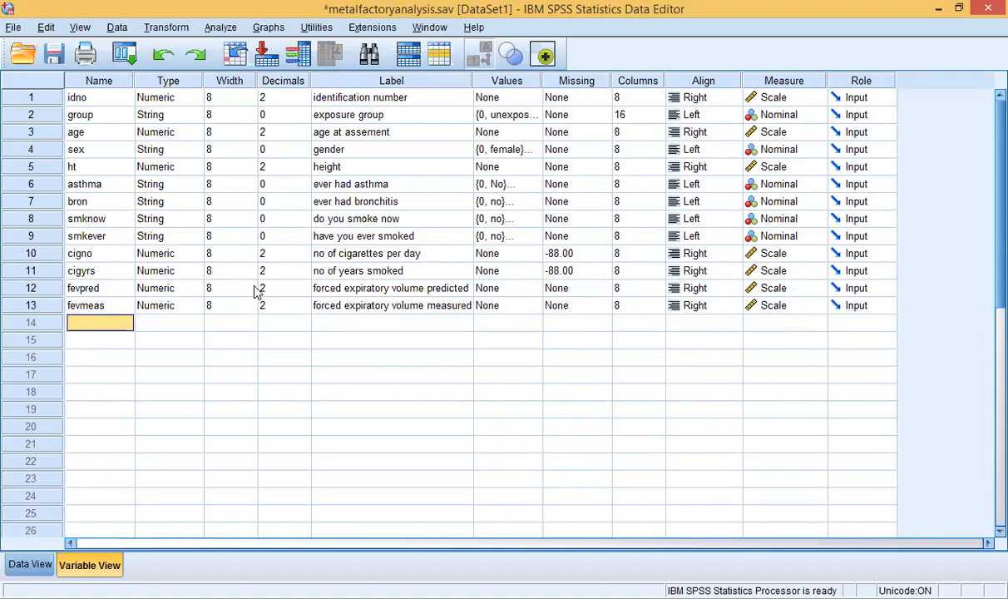
pyautogui.hotkey('ctrl', 's')
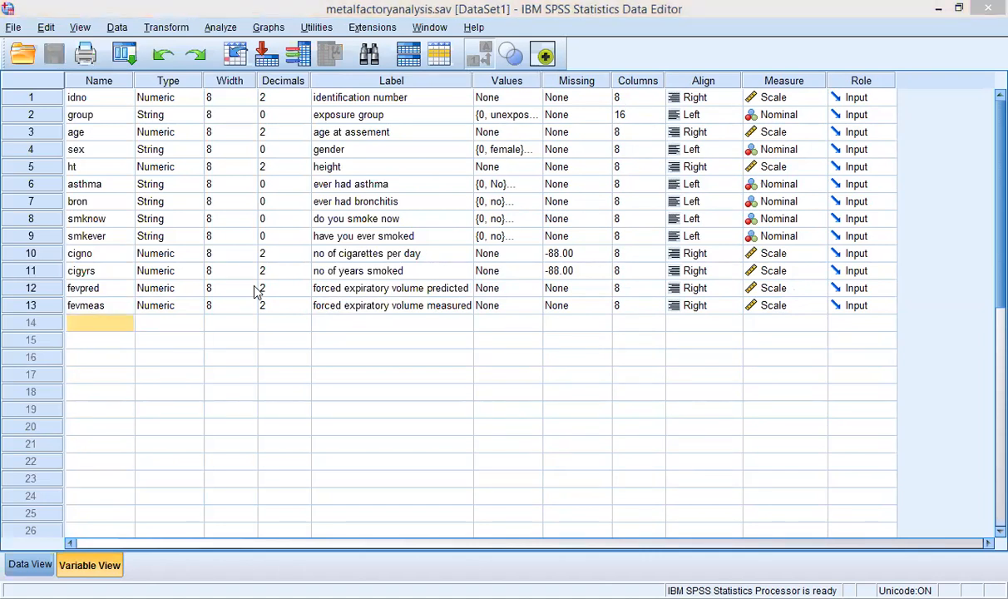
# Step: Save all open data from the File menu and switch to Data View
pyautogui.click(11, 28)
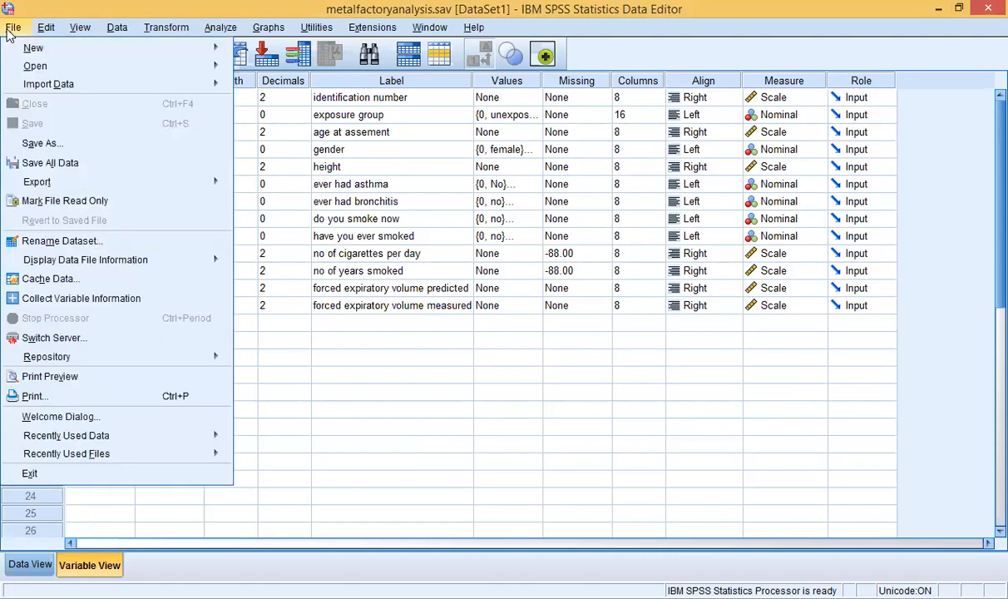
pyautogui.click(43, 164)
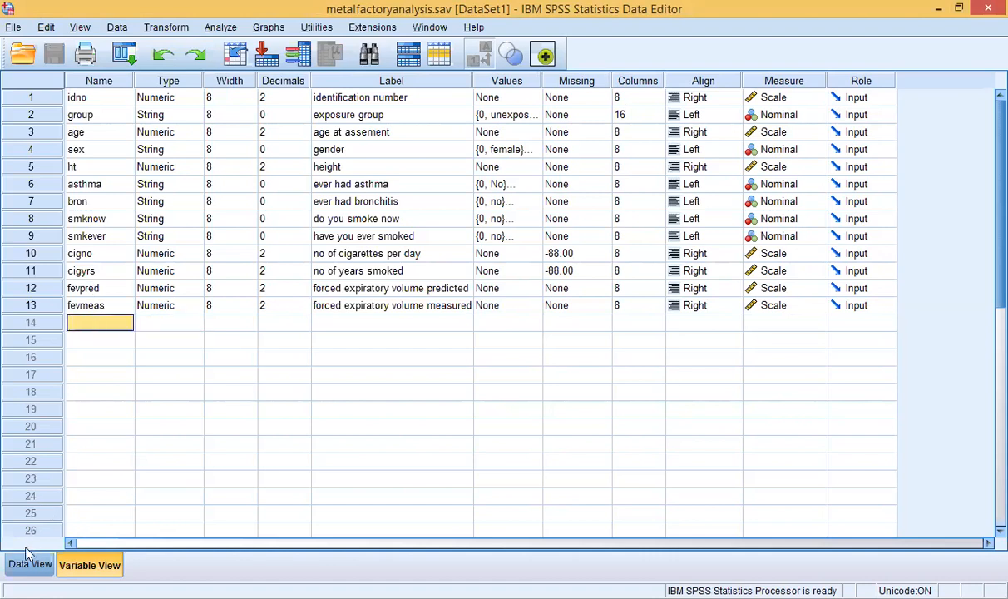
pyautogui.click(31, 567)
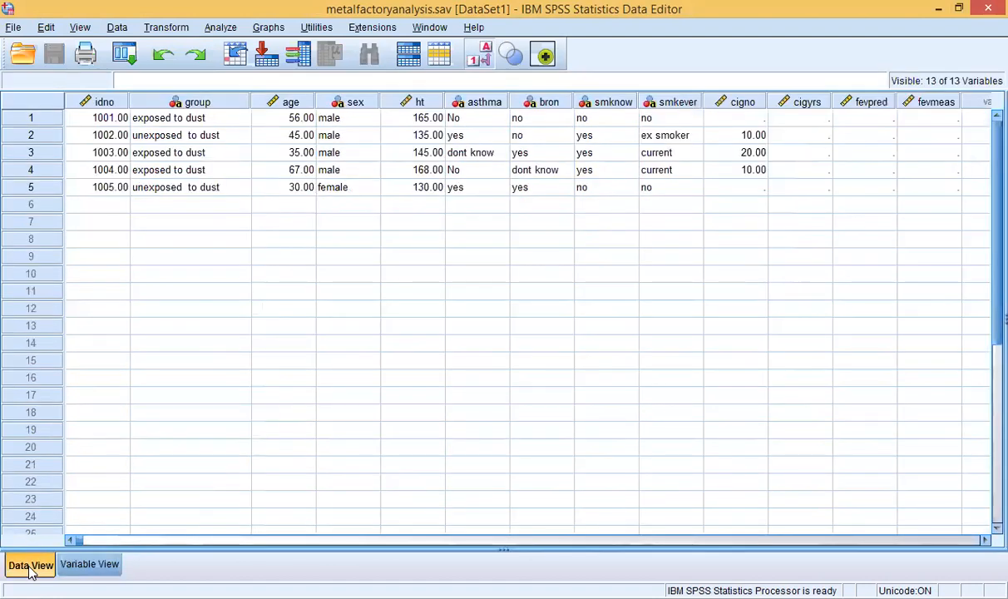
pyautogui.click(785, 118)
pyautogui.doubleClick(787, 131)
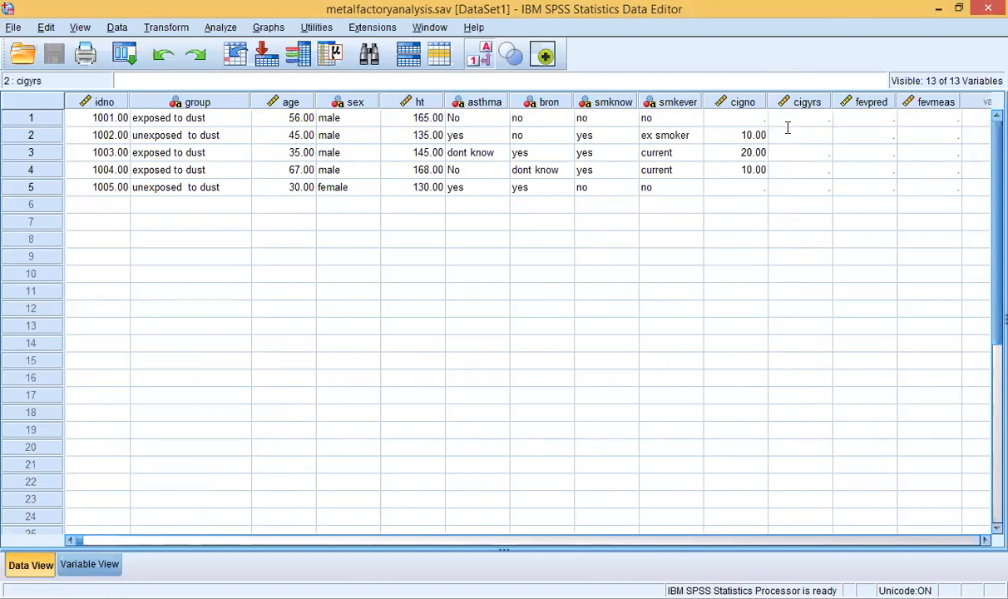
# Step: Enter fevpred values 356, 678, 321 and 321 for cases 2–5
pyautogui.doubleClick(881, 135)
pyautogui.write('35')
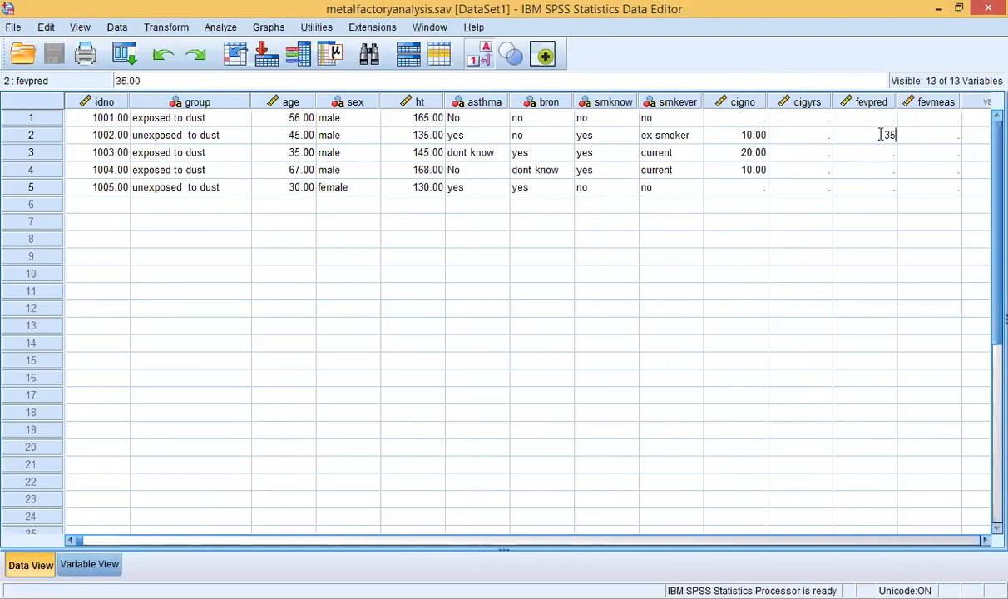
pyautogui.write('6')
pyautogui.press('Return')
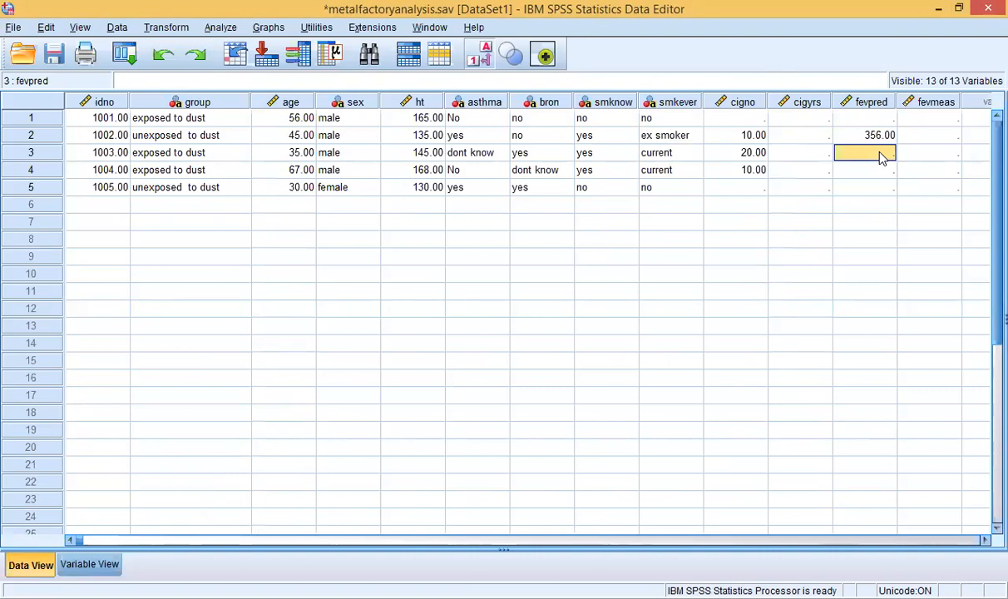
pyautogui.doubleClick(880, 154)
pyautogui.write('678')
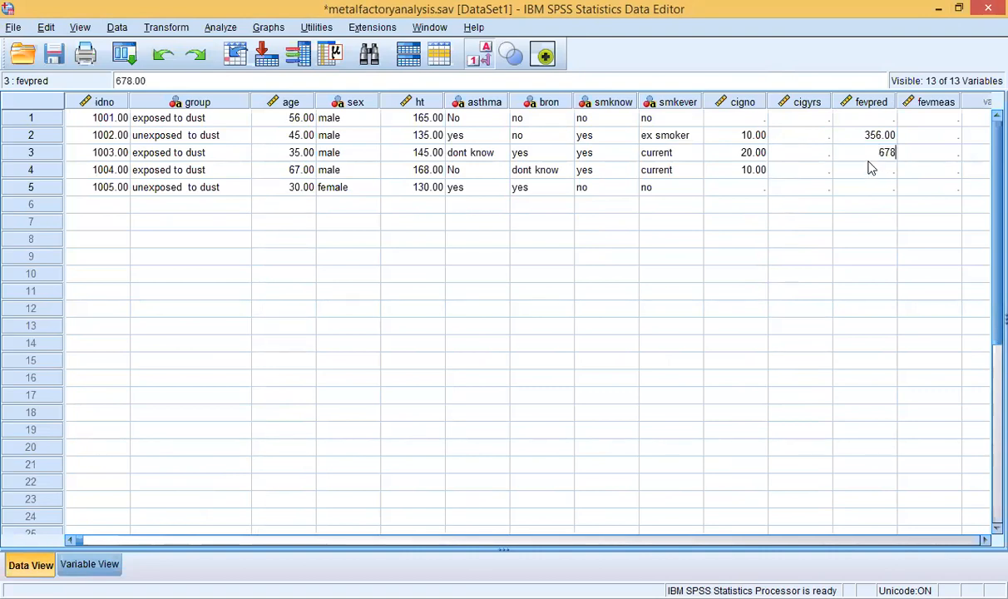
pyautogui.doubleClick(869, 166)
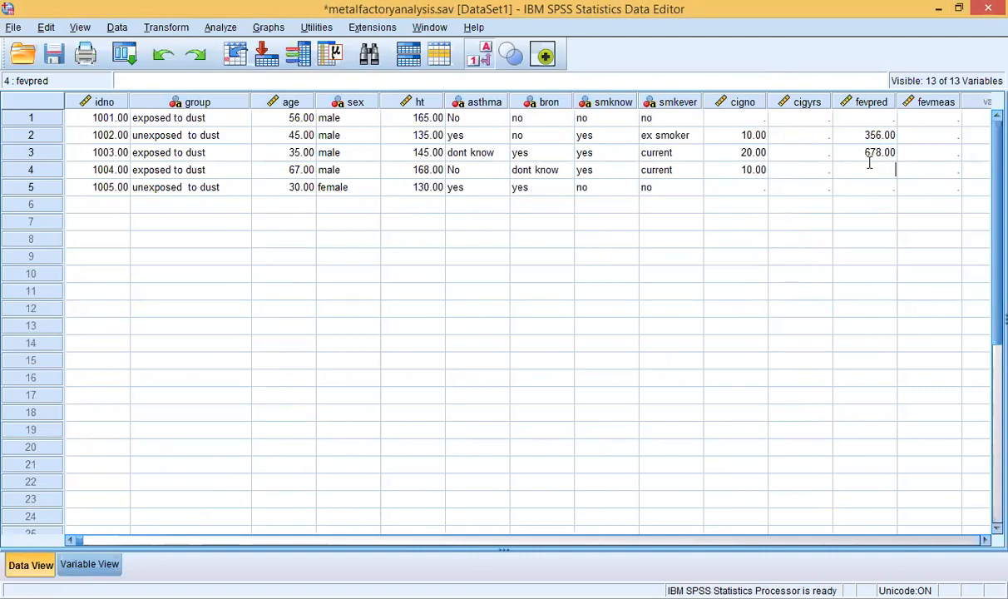
pyautogui.write('321')
pyautogui.click(864, 191)
pyautogui.doubleClick(865, 188)
pyautogui.write('321')
# Step: Enter fevmeas values 214, 456, 345 and 2134 for cases 2–5
pyautogui.click(945, 137)
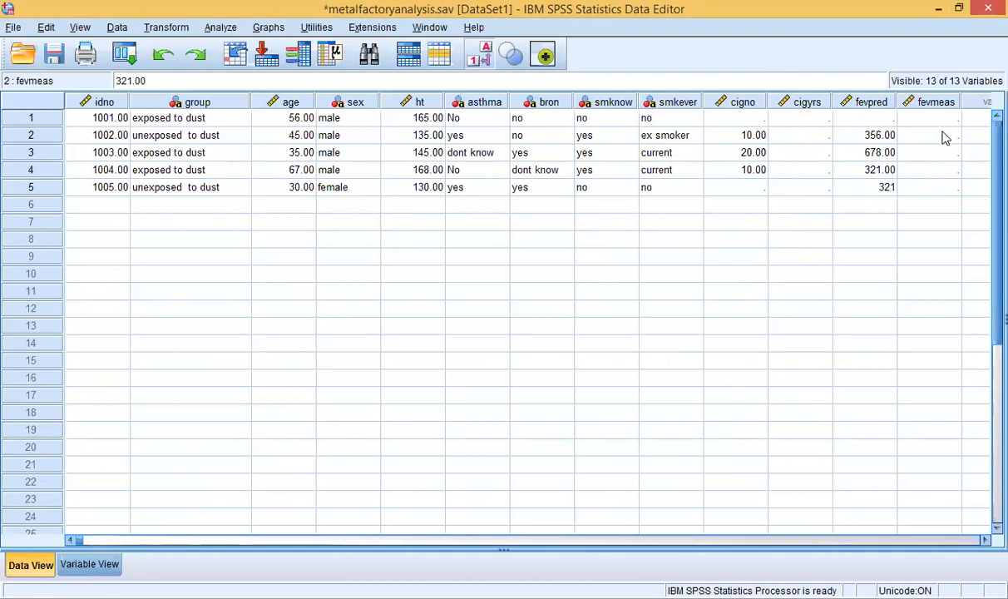
pyautogui.doubleClick(944, 133)
pyautogui.write('214')
pyautogui.click(942, 153)
pyautogui.doubleClick(942, 153)
pyautogui.write('456')
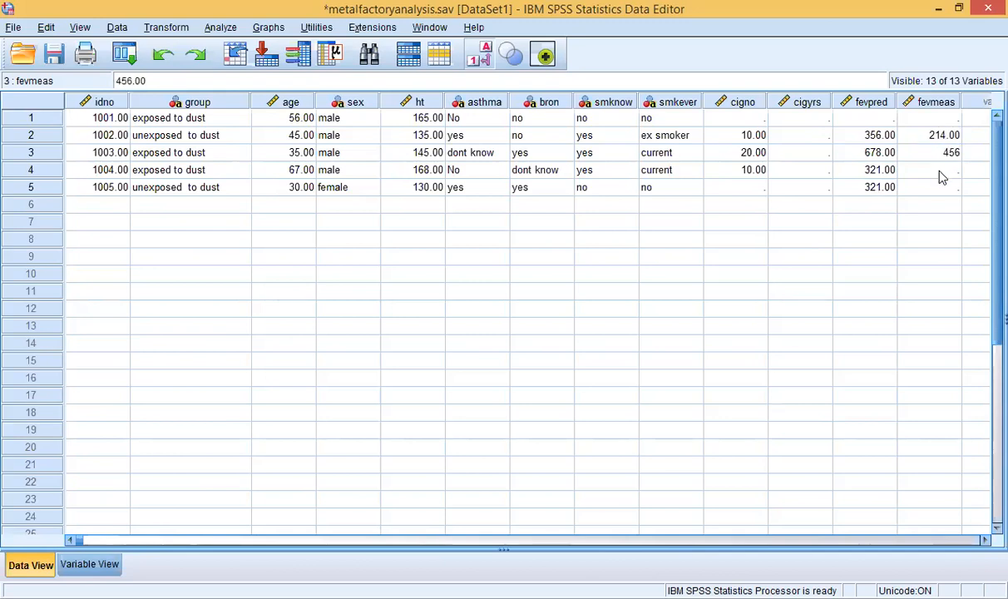
pyautogui.click(942, 175)
pyautogui.doubleClick(940, 172)
pyautogui.write('345')
pyautogui.doubleClick(940, 186)
pyautogui.write('2134')
pyautogui.click(936, 205)
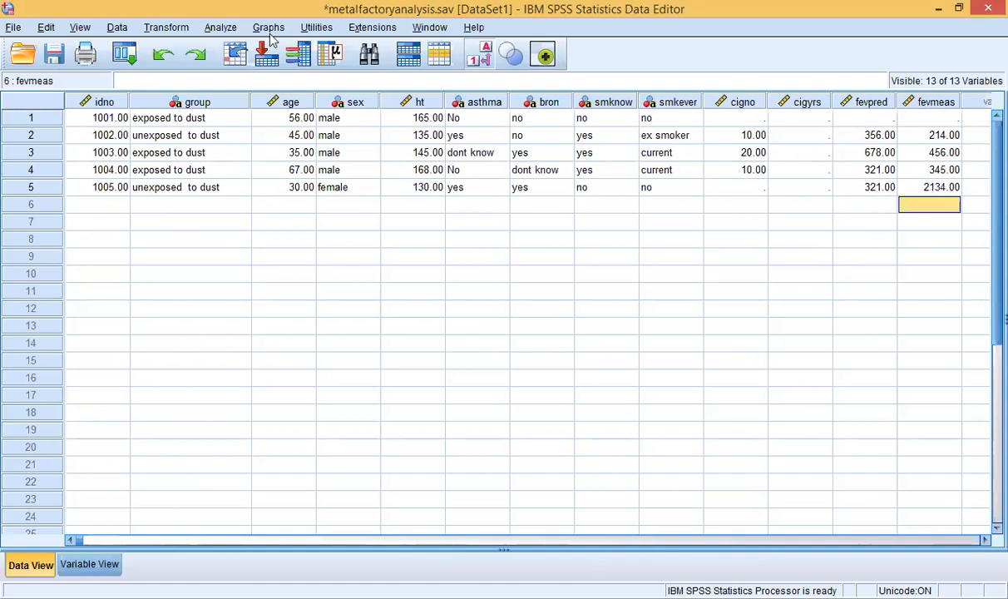
# Step: Glance at the Analyze menu, then open Transform > Compute Variable
pyautogui.click(221, 29)
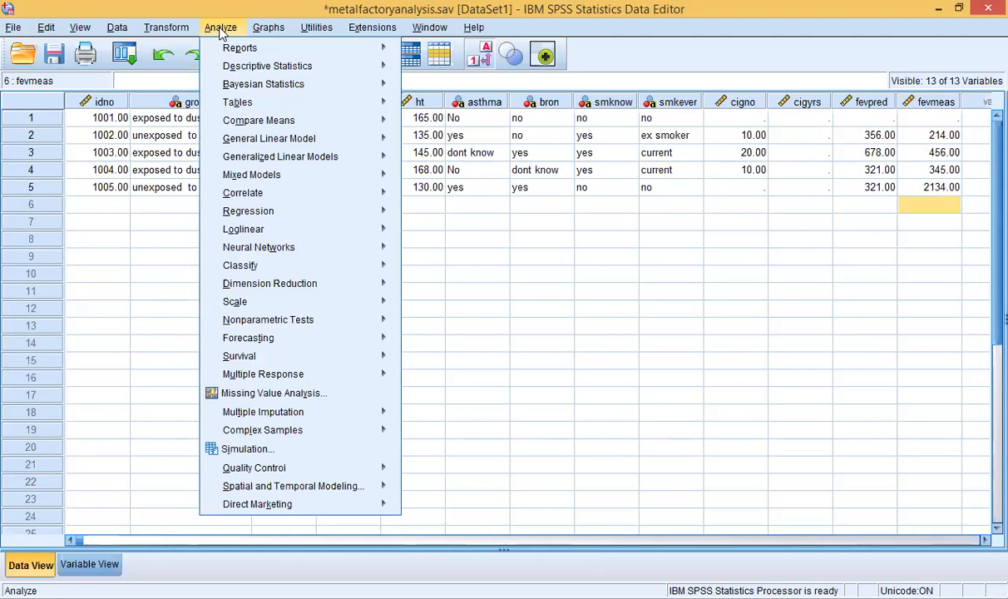
pyautogui.moveTo(273, 74)
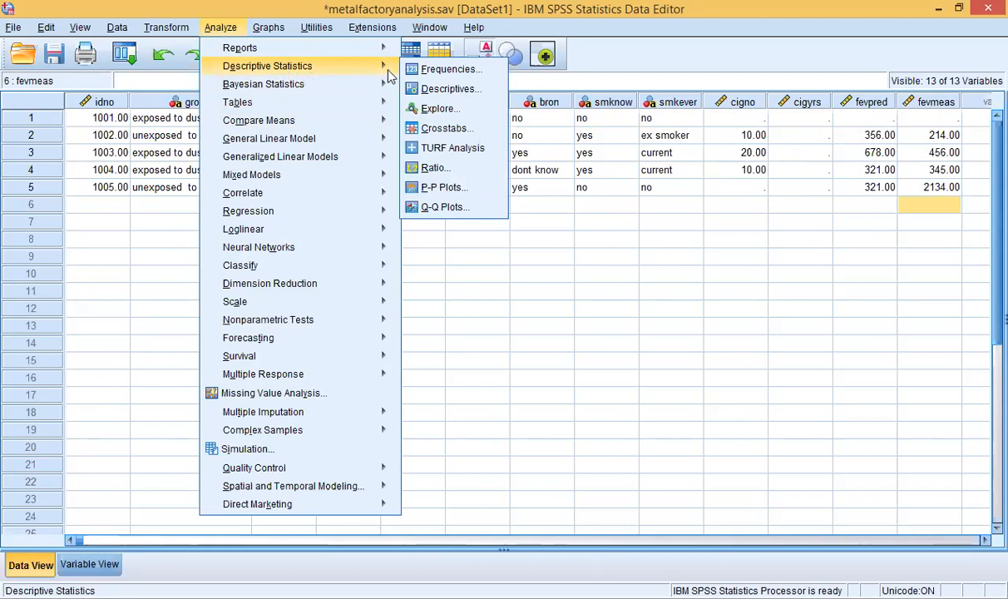
pyautogui.click(181, 29)
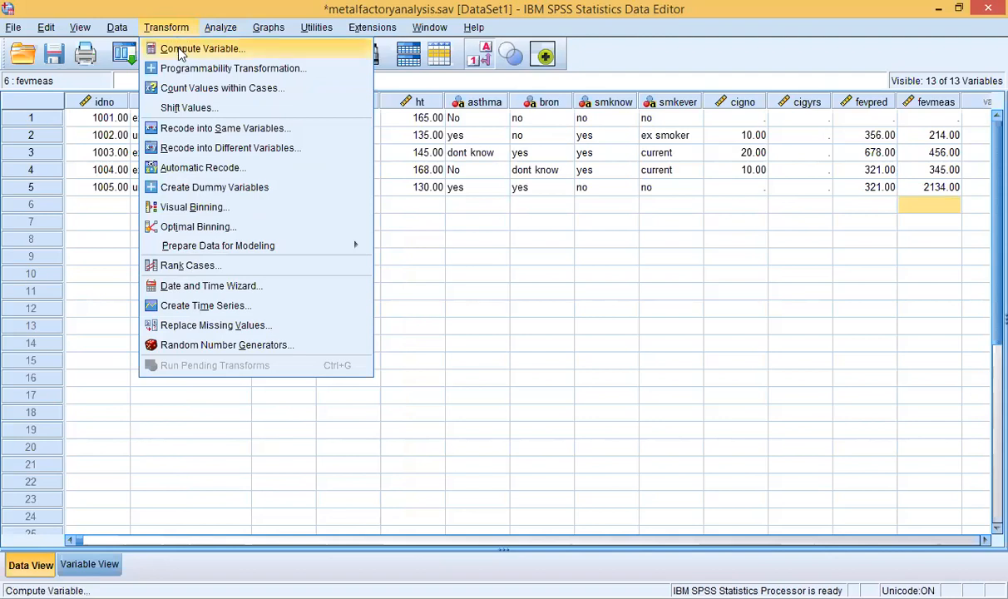
pyautogui.click(179, 50)
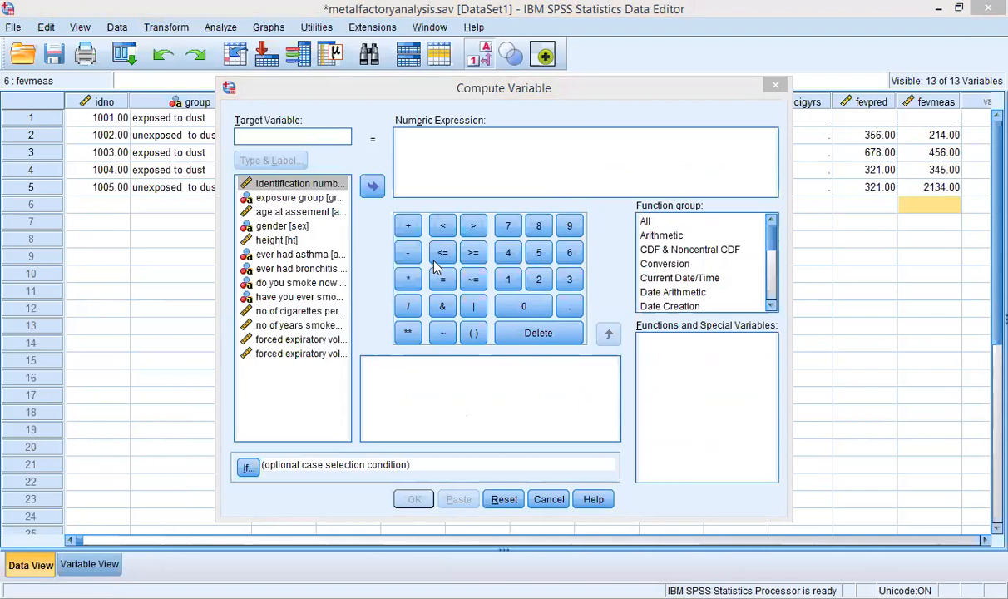
# Step: Type fevratio as the target variable, inserting idno into the expression then erasing it
pyautogui.click(310, 134)
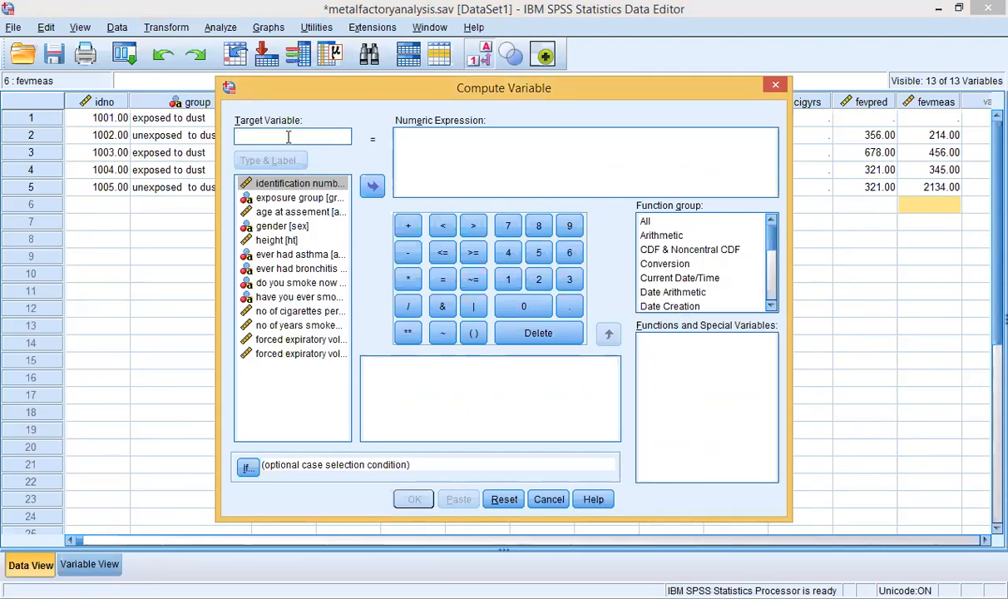
pyautogui.write('f')
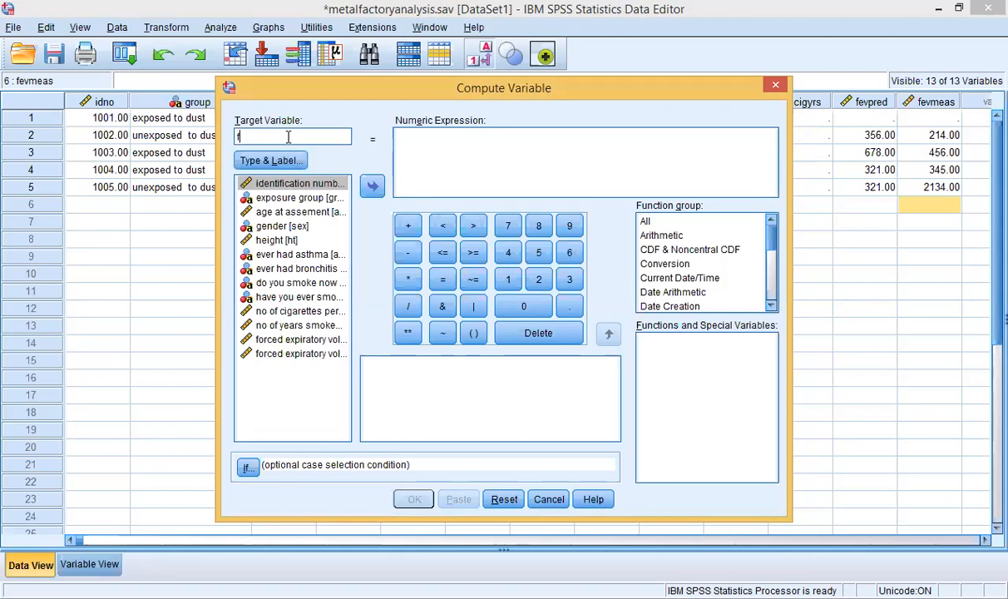
pyautogui.write('evratio')
pyautogui.click(372, 186)
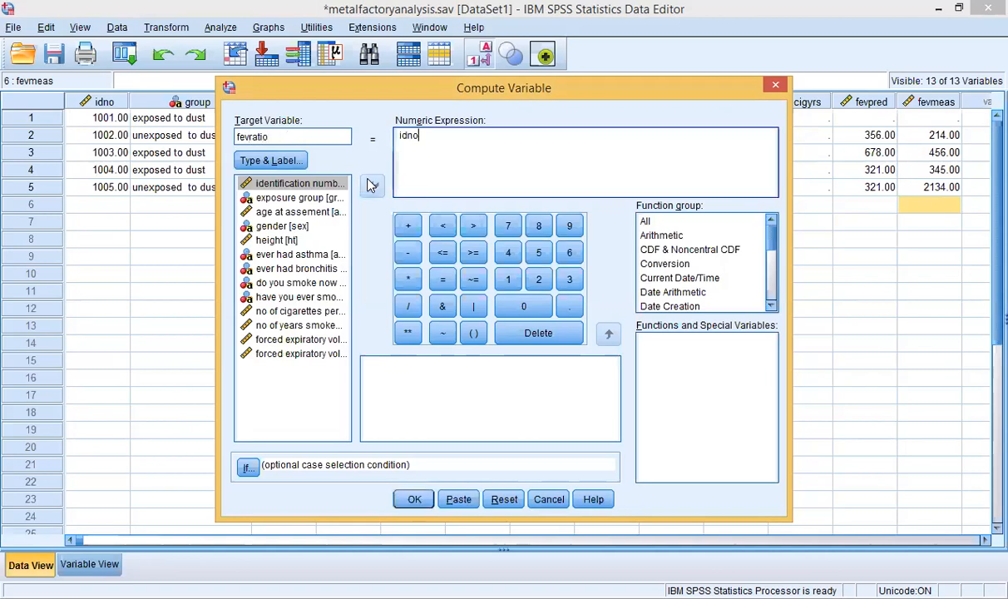
pyautogui.click(407, 157)
pyautogui.press('BackSpace')
pyautogui.press('BackSpace')
pyautogui.press('BackSpace')
pyautogui.press('BackSpace')
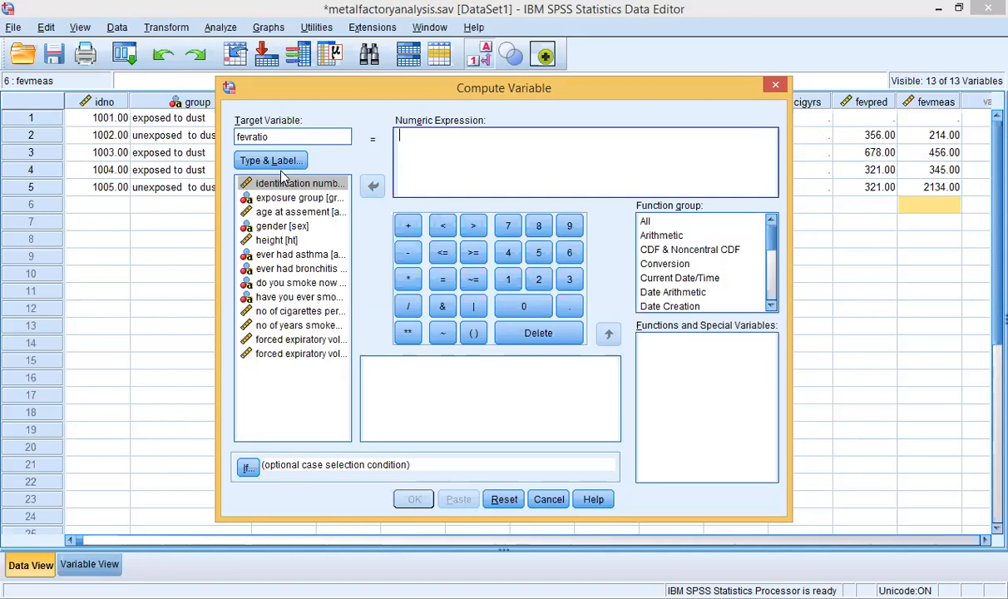
# Step: Cancel Compute Variable, scroll the grid, and select then deselect the fevpred column
pyautogui.click(778, 88)
pyautogui.moveTo(468, 541); pyautogui.dragTo(584, 529)
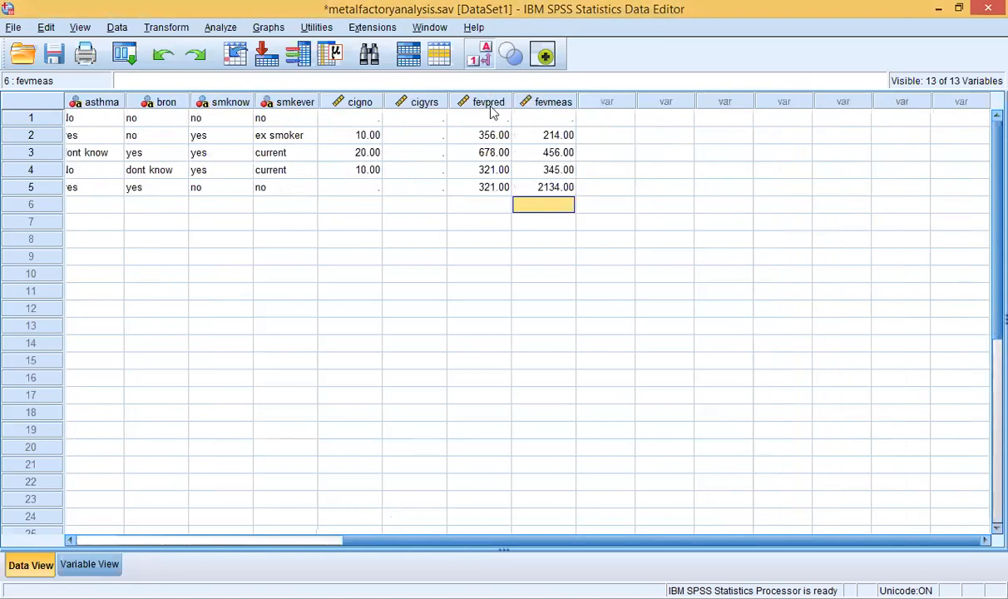
pyautogui.click(488, 102)
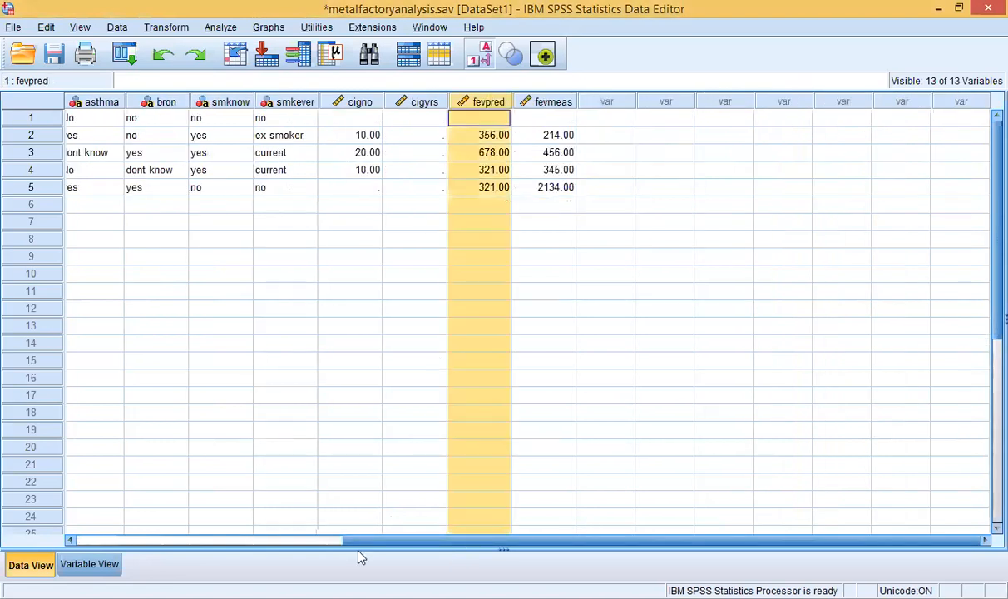
pyautogui.moveTo(358, 542); pyautogui.dragTo(105, 541)
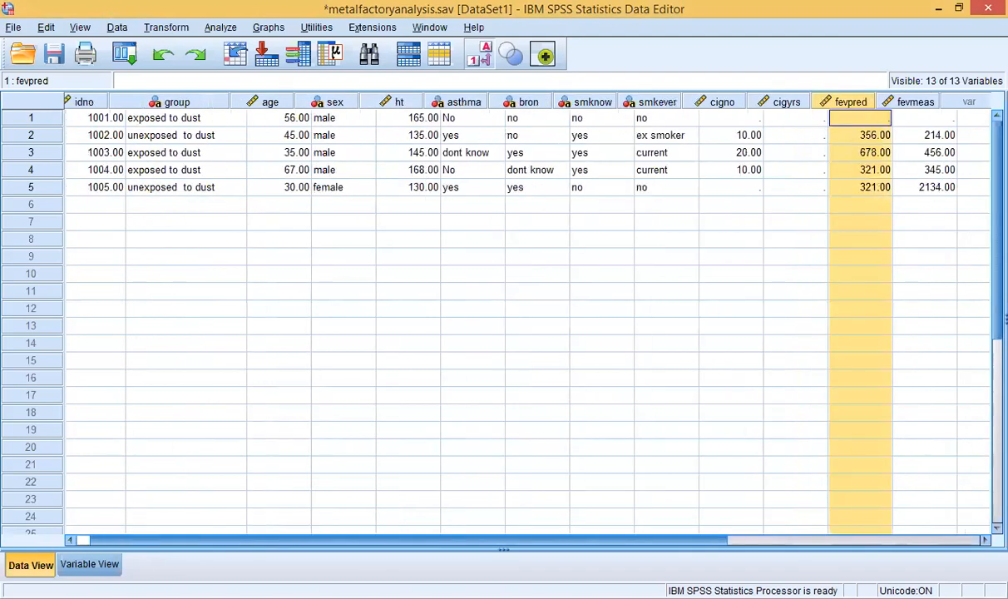
pyautogui.rightClick(839, 96)
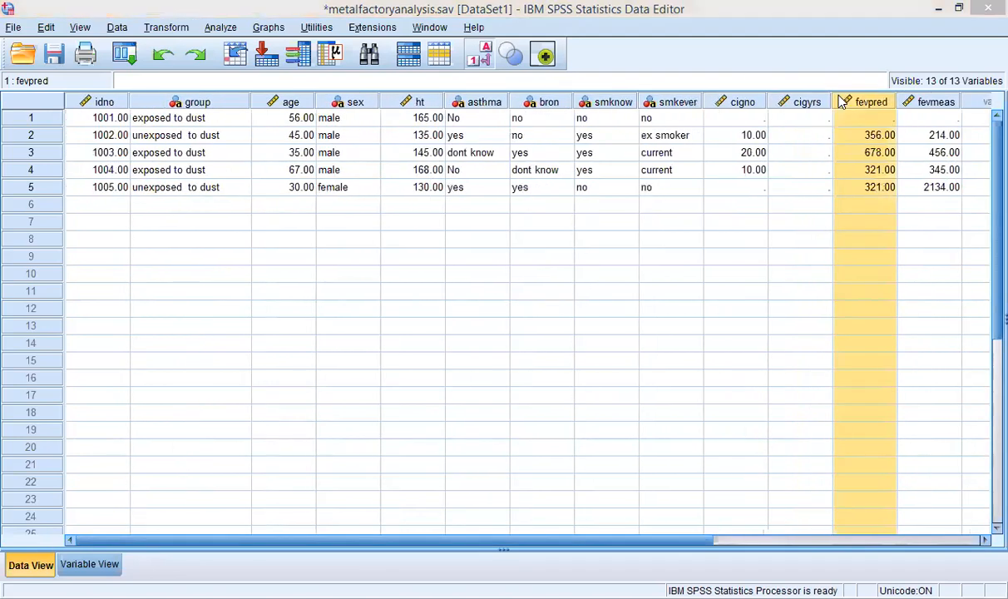
pyautogui.click(856, 135)
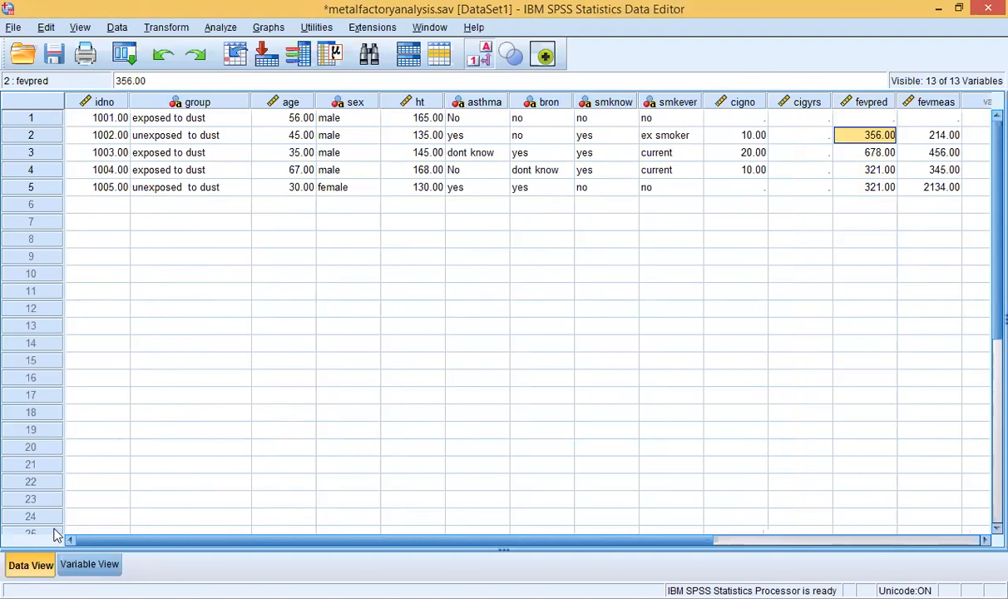
# Step: In Variable View, set the Measure of fevpred and fevmeas to Ordinal
pyautogui.click(90, 562)
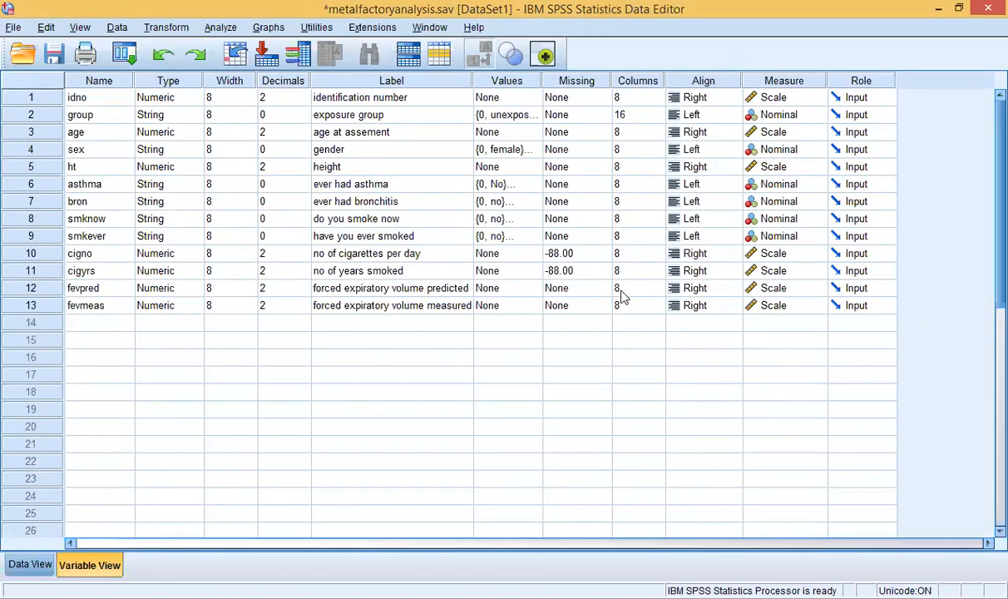
pyautogui.click(774, 286)
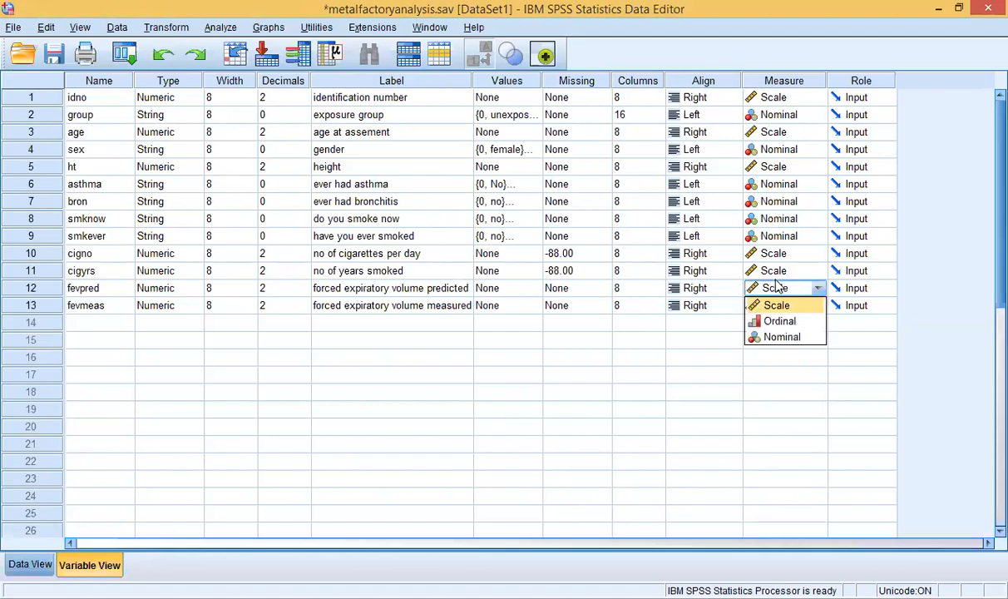
pyautogui.click(783, 337)
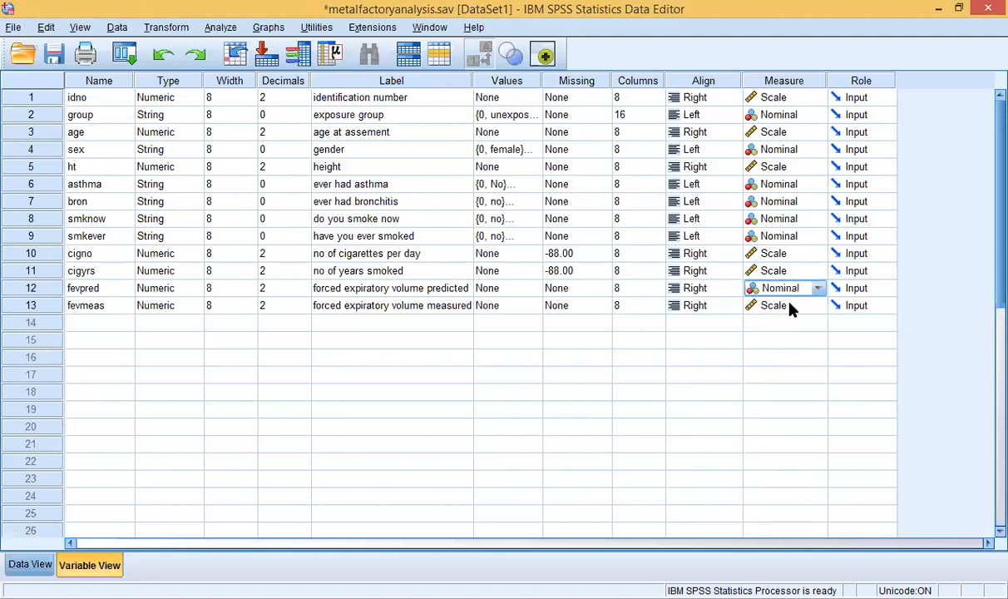
pyautogui.click(788, 306)
pyautogui.click(786, 338)
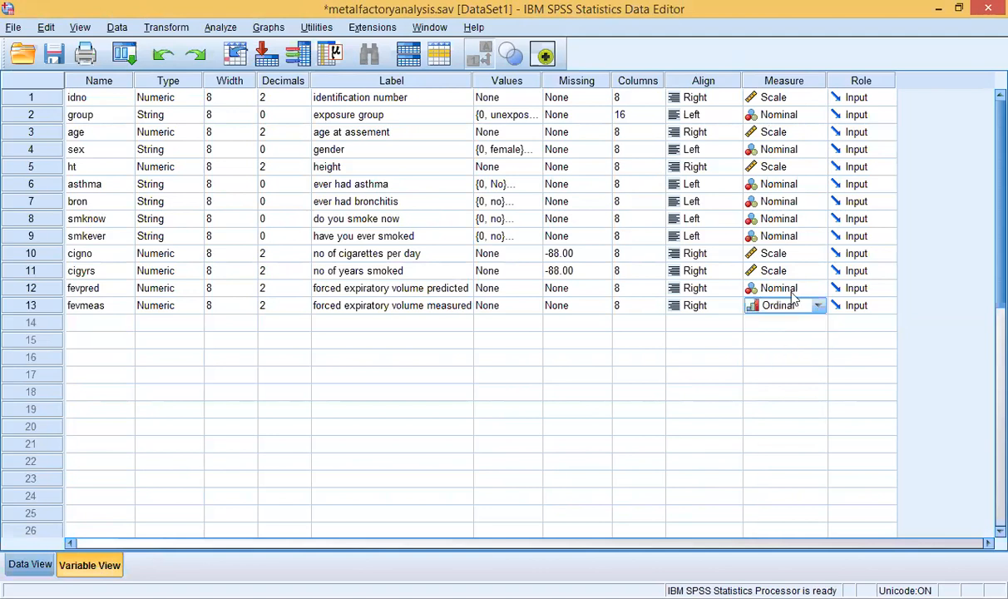
pyautogui.click(792, 291)
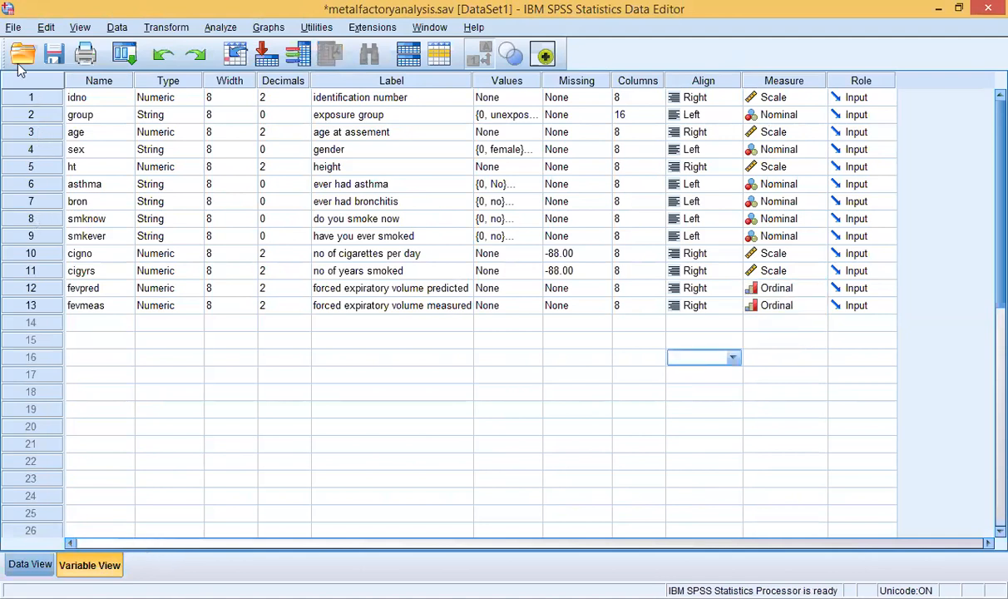
# Step: Save metalfactoryanalysis.sav via File > Save
pyautogui.click(13, 27)
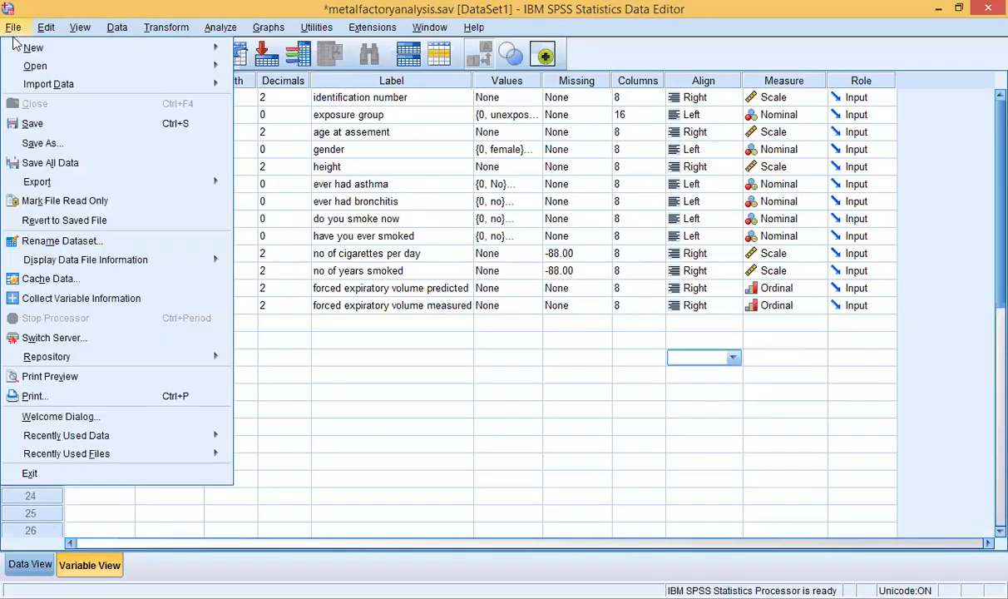
pyautogui.click(37, 121)
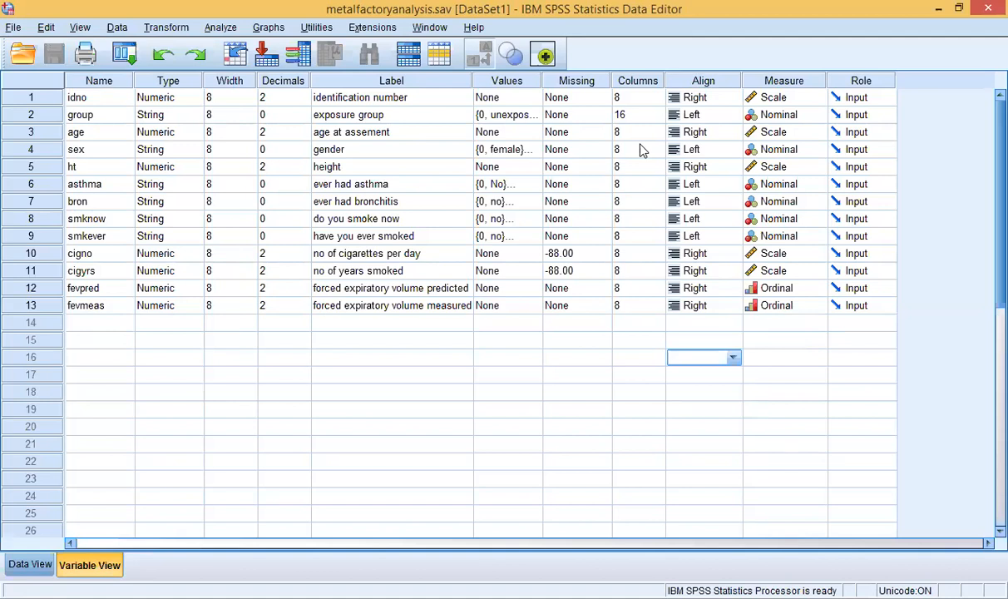
pyautogui.click(158, 28)
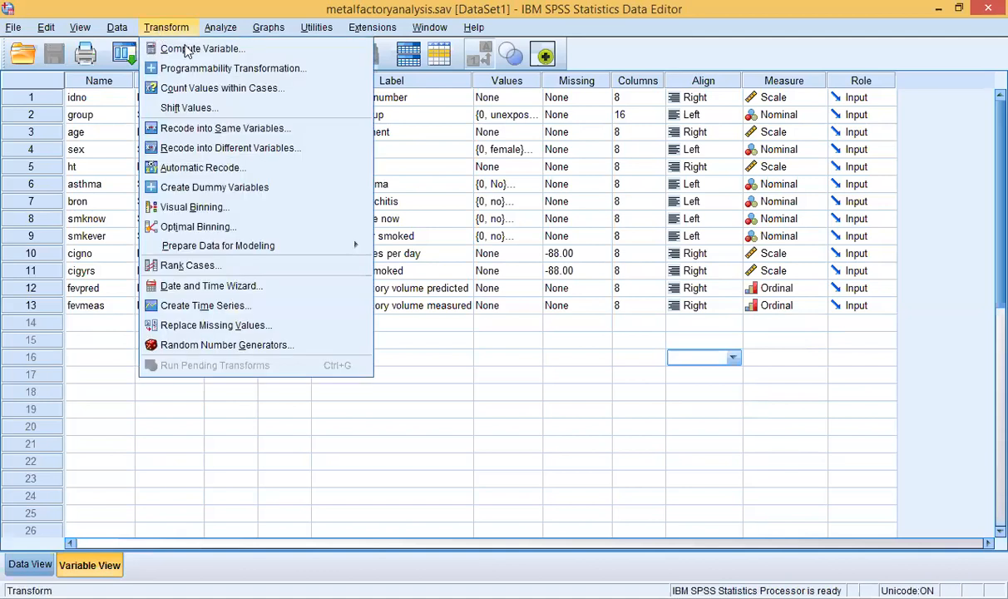
# Step: Compute target fevratio with the expression fevpred / fevmeas and run it
pyautogui.click(186, 49)
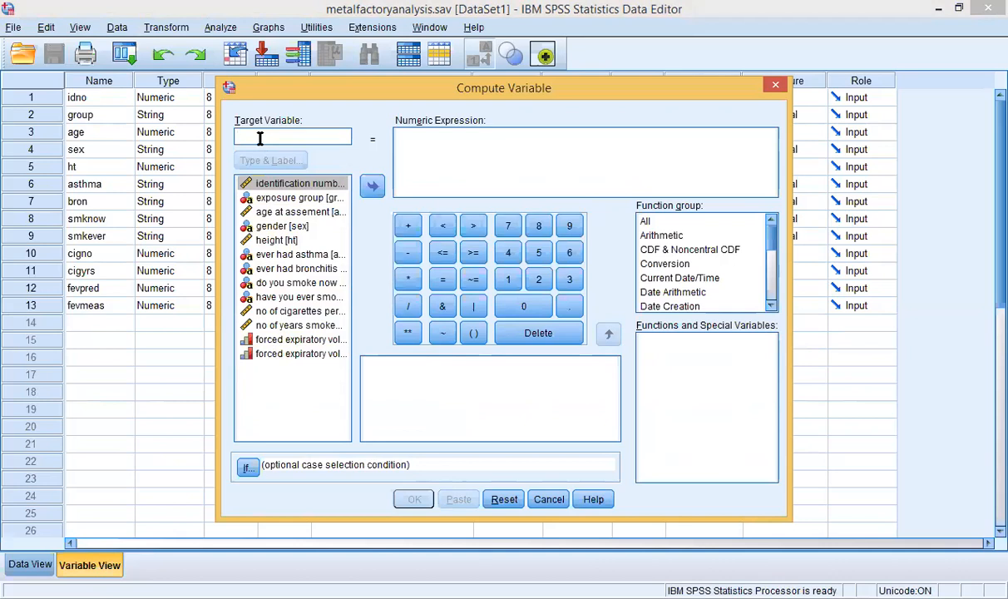
pyautogui.write('f')
pyautogui.write('evratio')
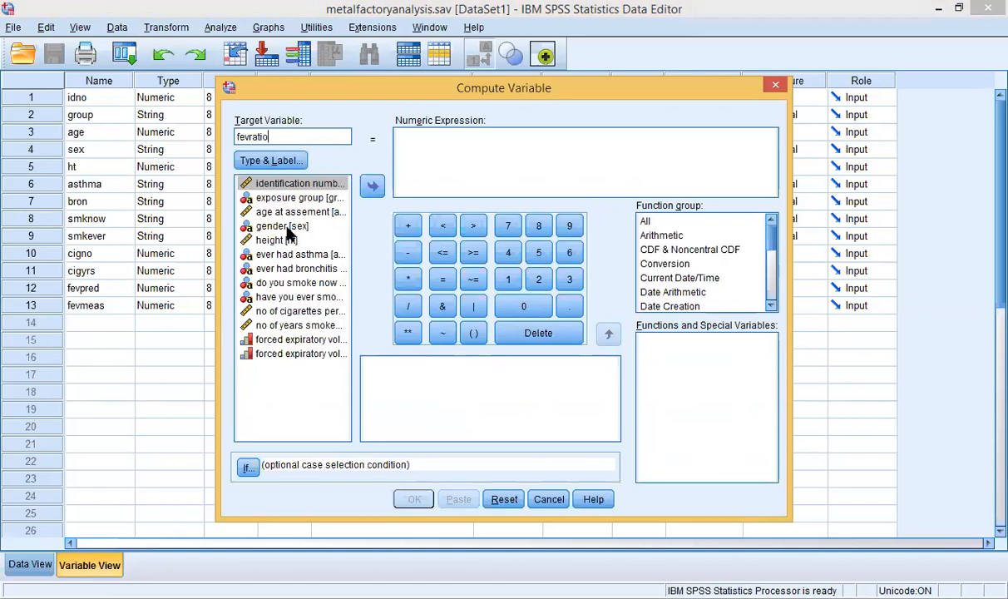
pyautogui.click(287, 340)
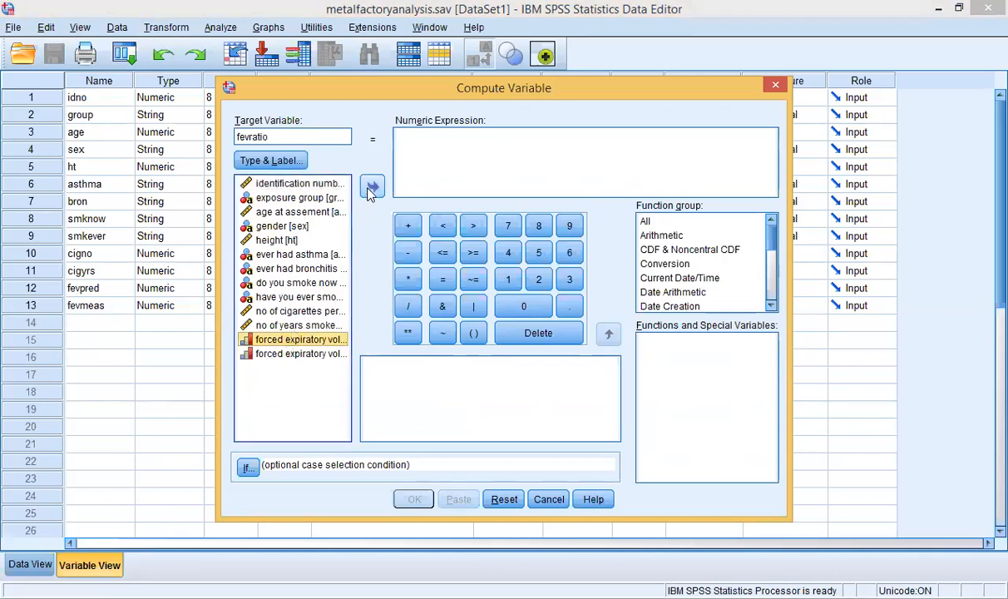
pyautogui.click(372, 189)
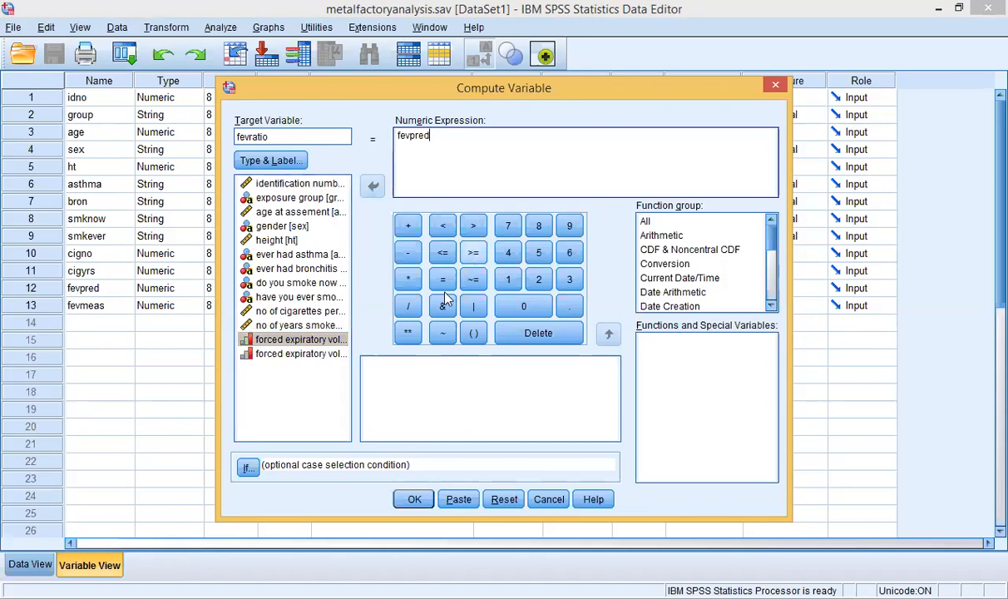
pyautogui.click(408, 312)
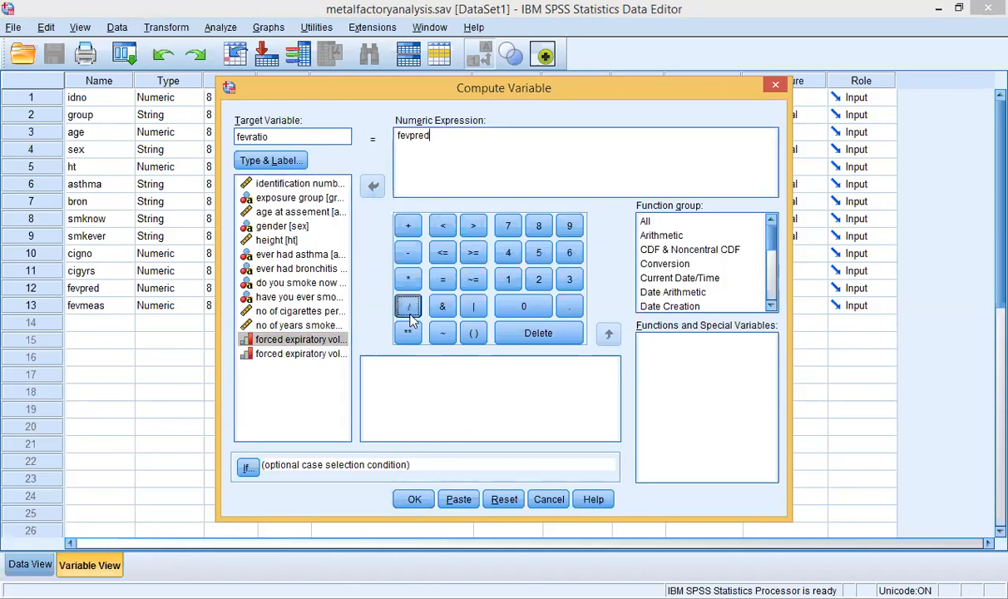
pyautogui.click(314, 355)
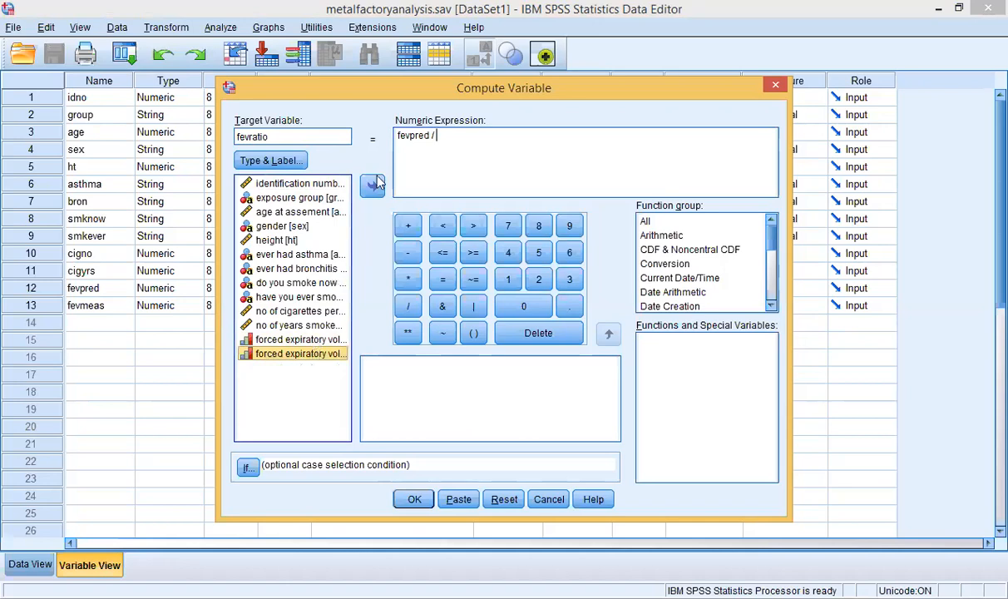
pyautogui.click(376, 183)
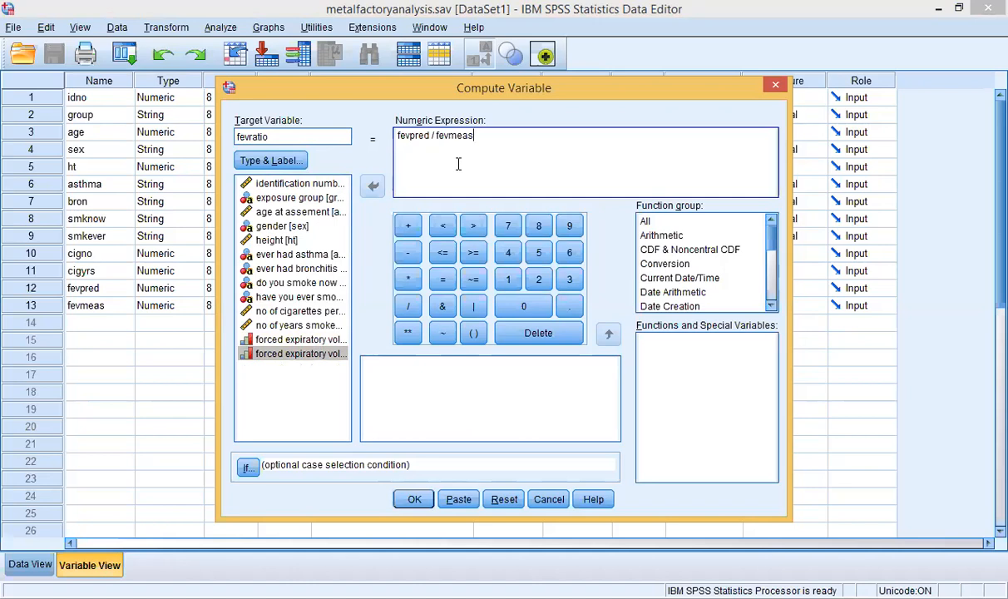
pyautogui.click(412, 500)
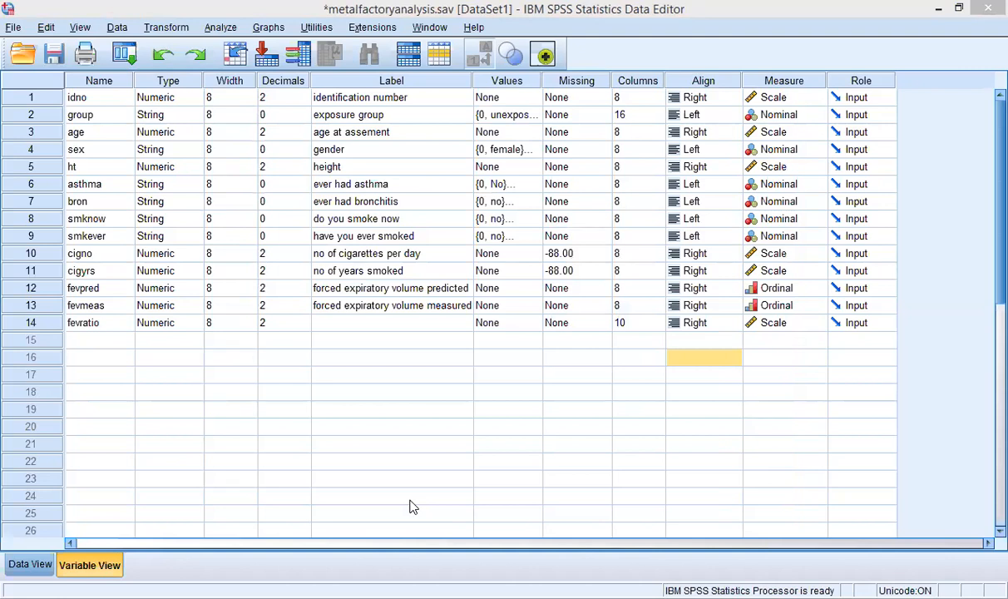
# Step: In Data View, scroll right to show fevratio values 1.66, 1.49, .93 and .15
pyautogui.click(397, 118)
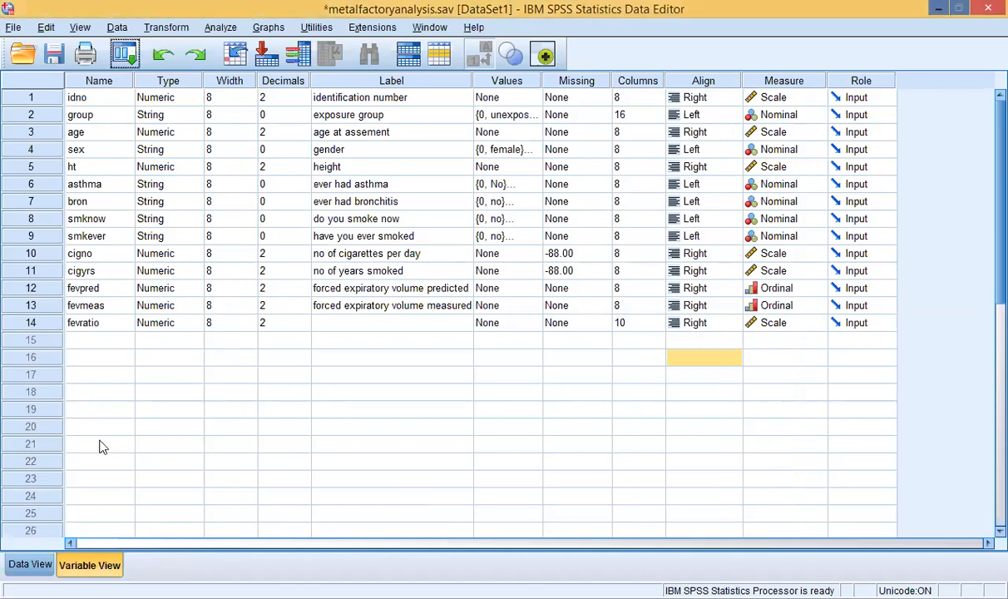
pyautogui.click(30, 565)
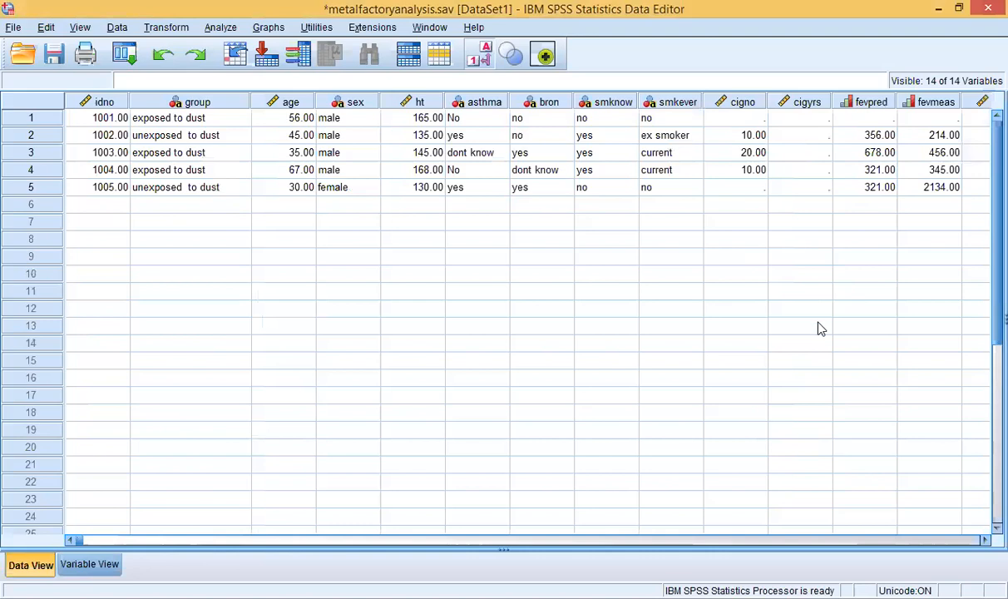
pyautogui.click(602, 540)
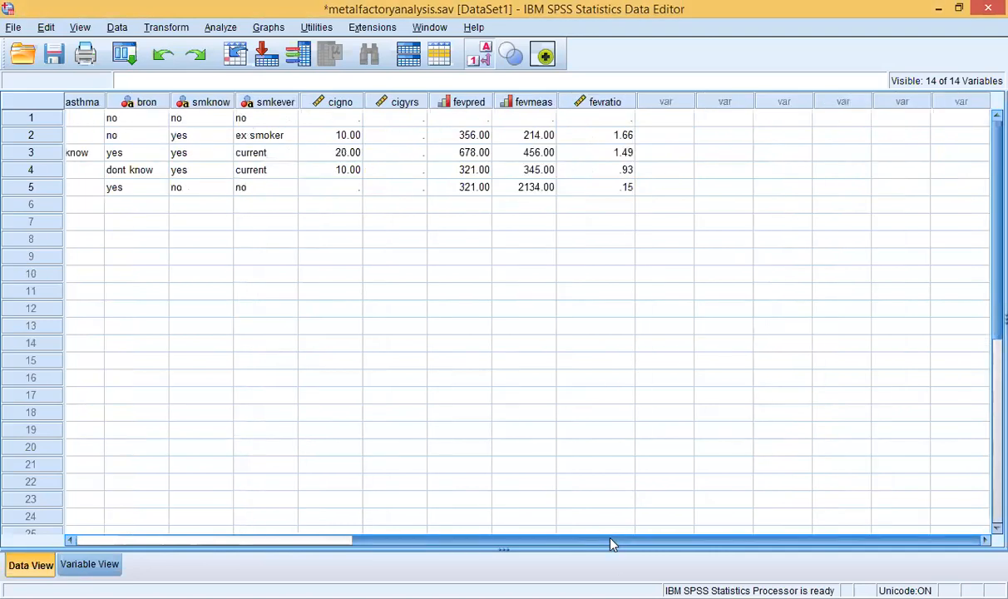
pyautogui.moveTo(611, 544); pyautogui.dragTo(569, 542)
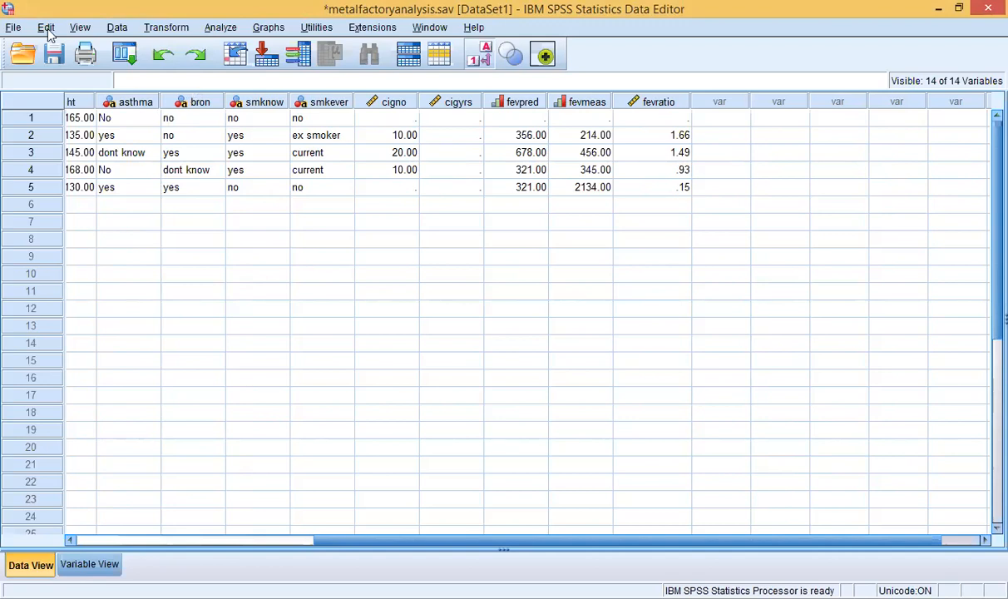
# Step: Reopen Compute Variable, reset it, and enter Lht as target, leaving the expression empty
pyautogui.click(158, 28)
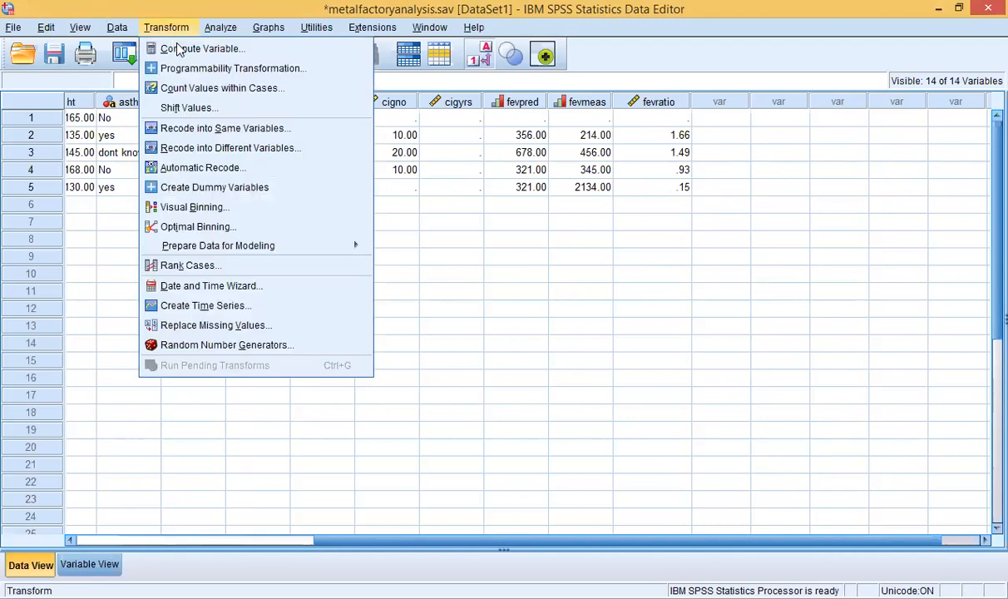
pyautogui.click(179, 52)
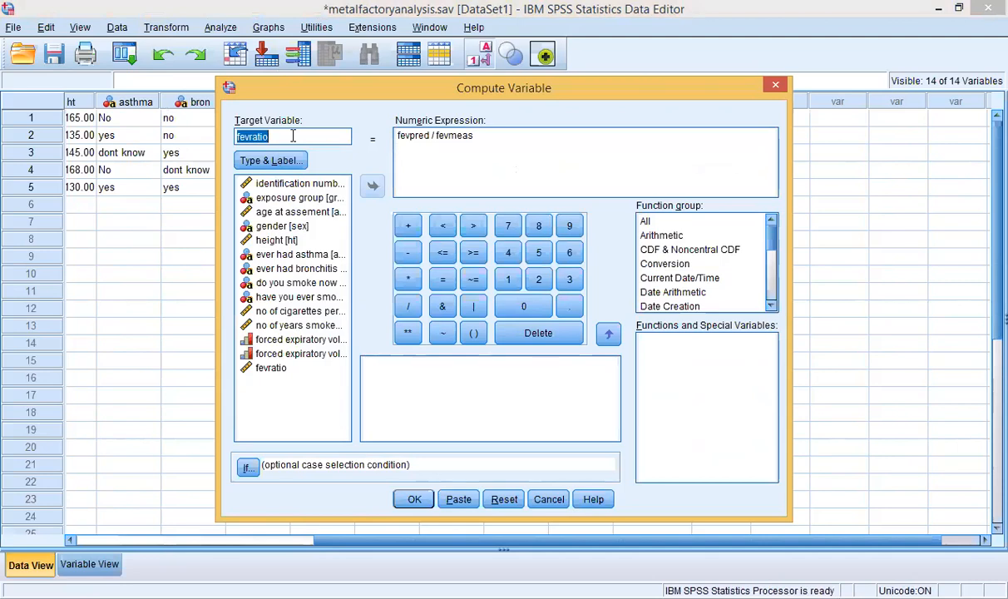
pyautogui.click(499, 499)
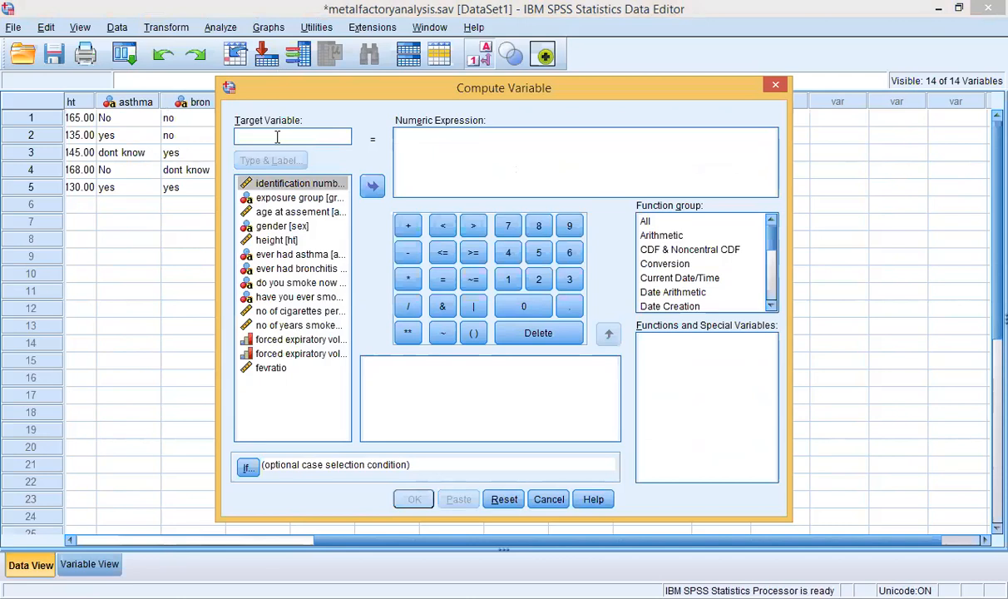
pyautogui.write('L')
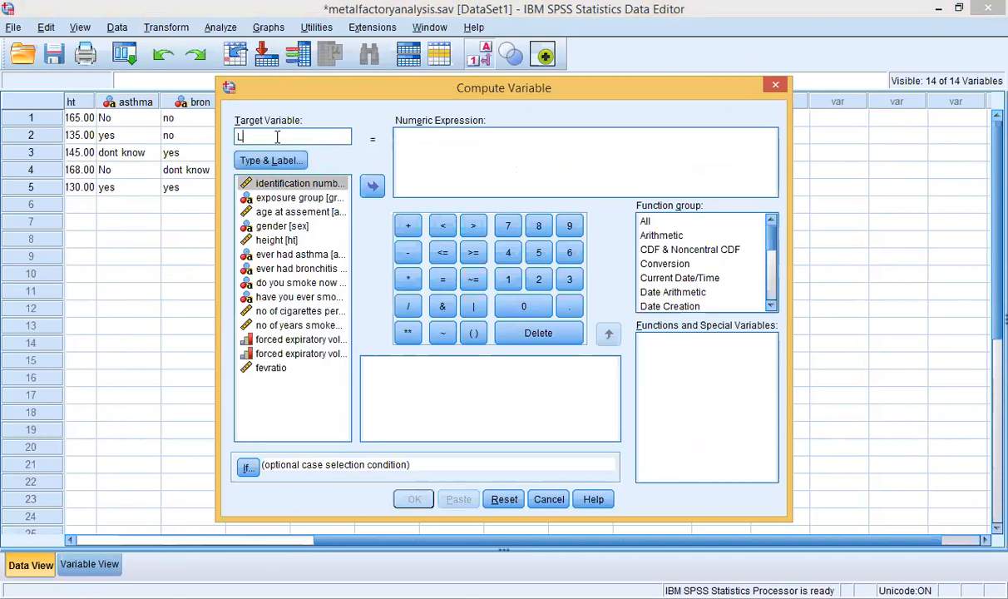
pyautogui.write('ht')
pyautogui.click(363, 187)
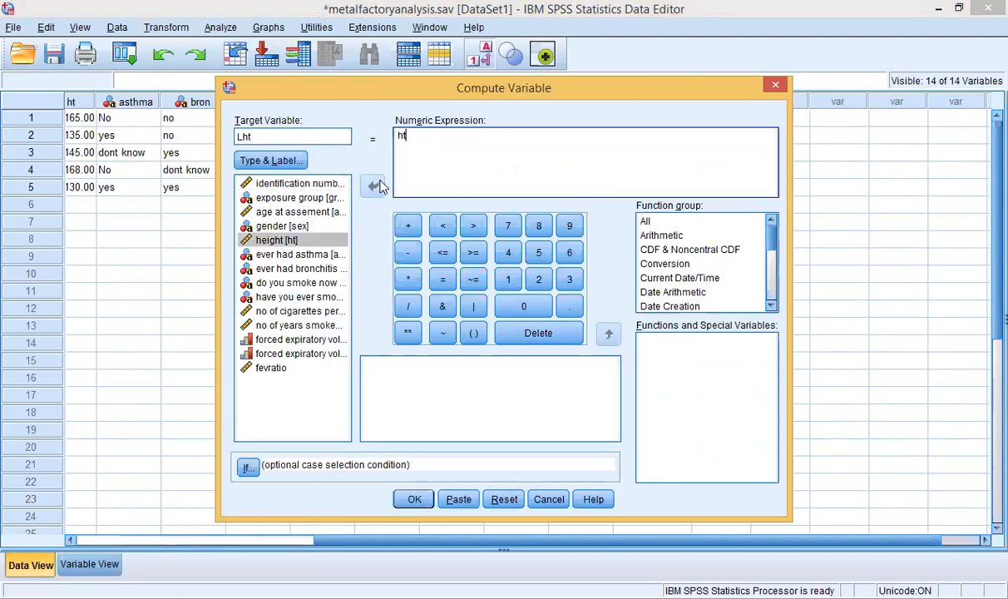
pyautogui.click(376, 186)
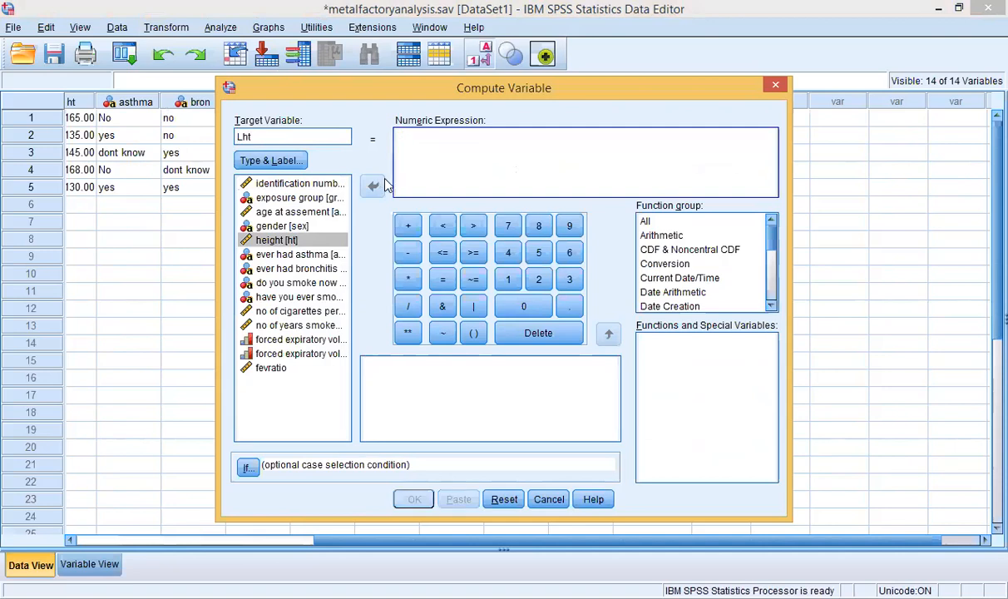
# Step: Show the All function group and jump to the functions starting with L
pyautogui.click(773, 259)
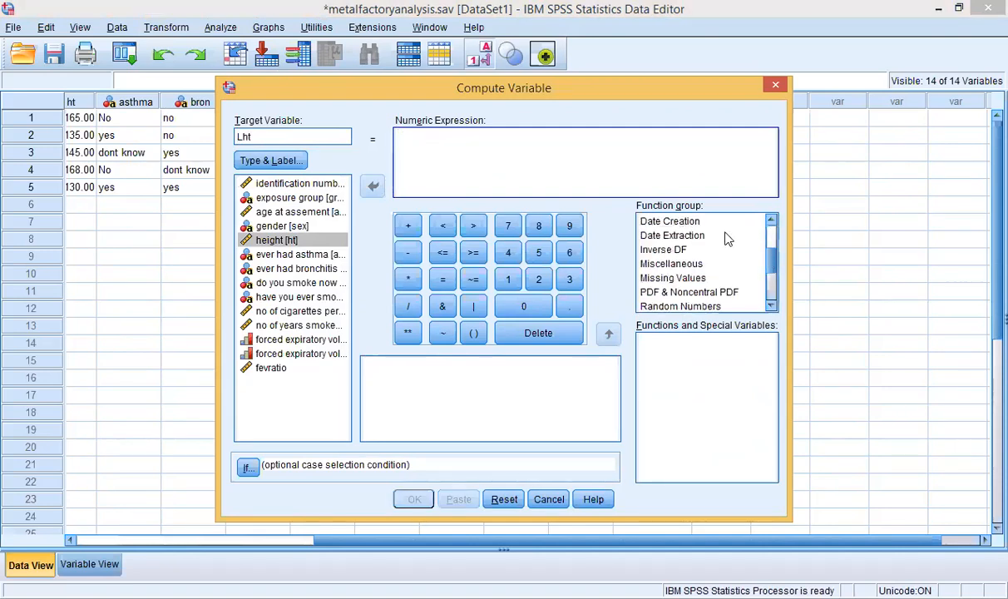
pyautogui.click(770, 221)
pyautogui.click(769, 221)
pyautogui.click(770, 221)
pyautogui.click(770, 221)
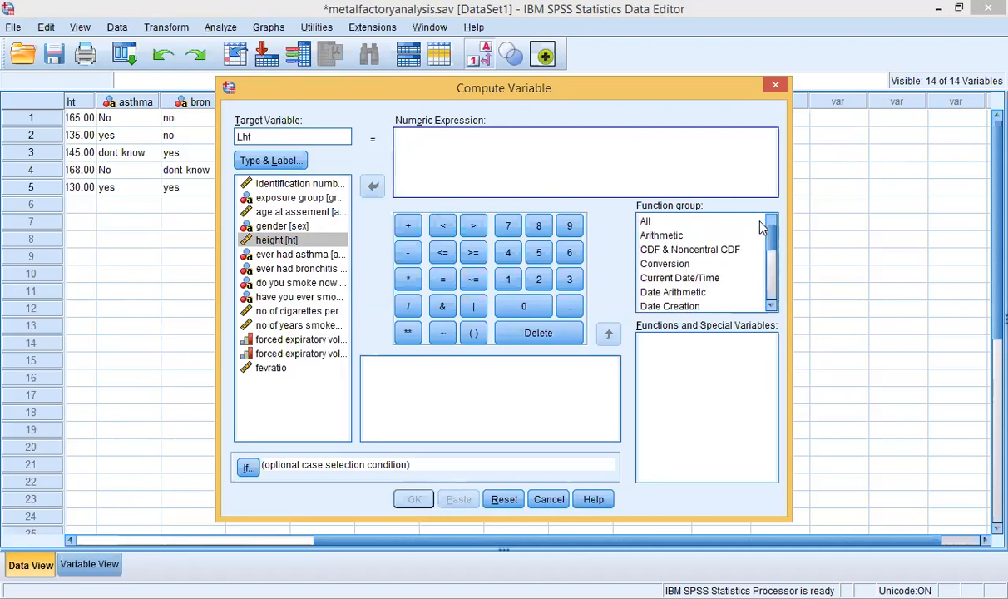
pyautogui.click(646, 222)
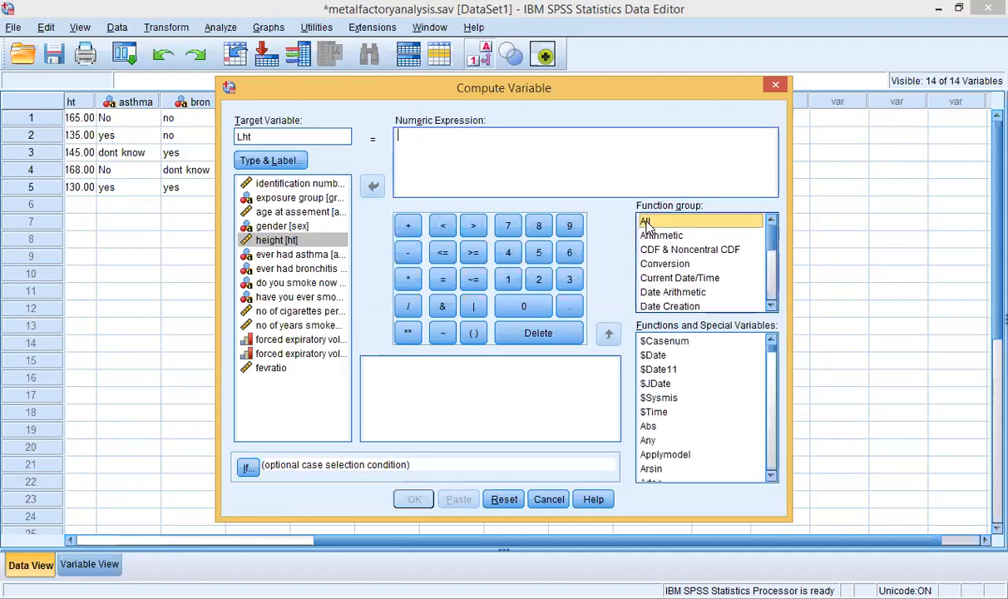
pyautogui.click(658, 370)
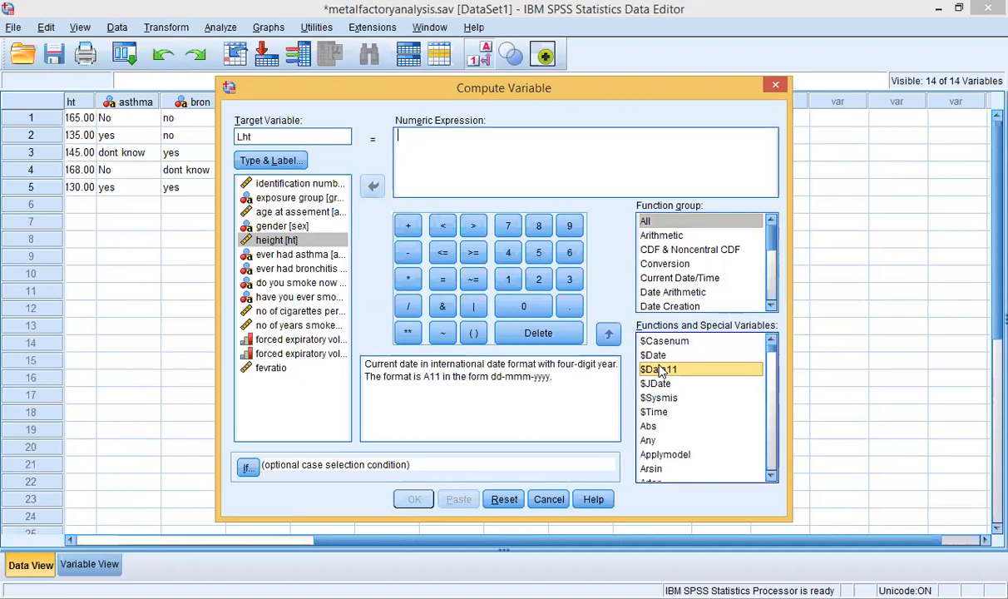
pyautogui.press('l')
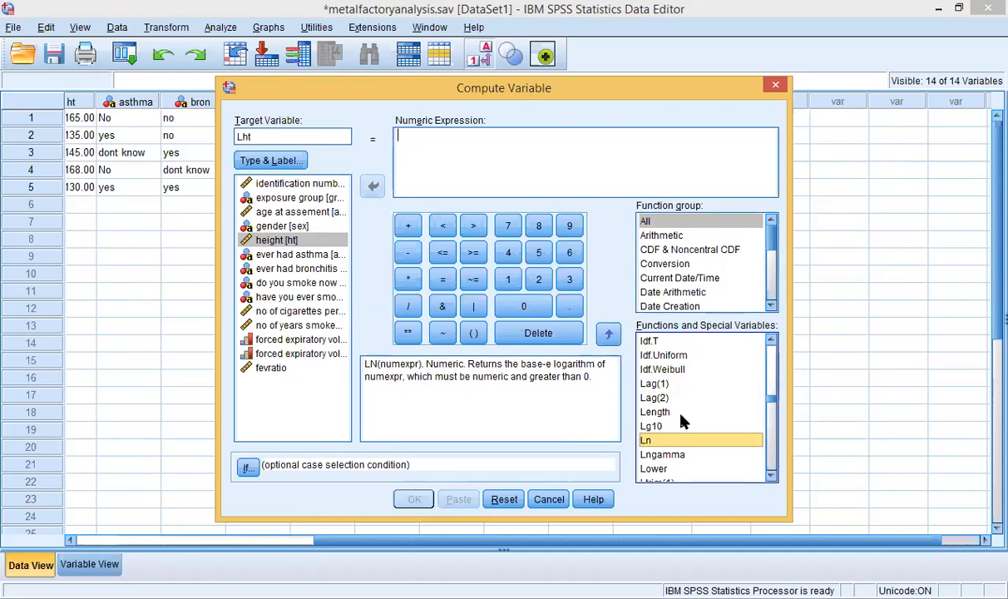
# Step: Insert LN with height [ht] as its argument, giving LN(ht)
pyautogui.click(610, 334)
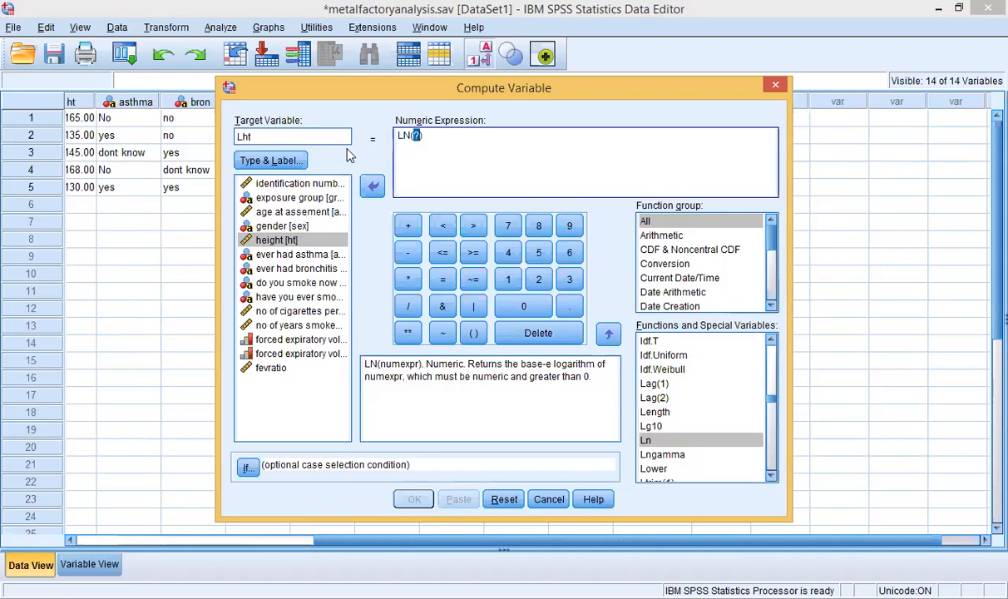
pyautogui.click(281, 240)
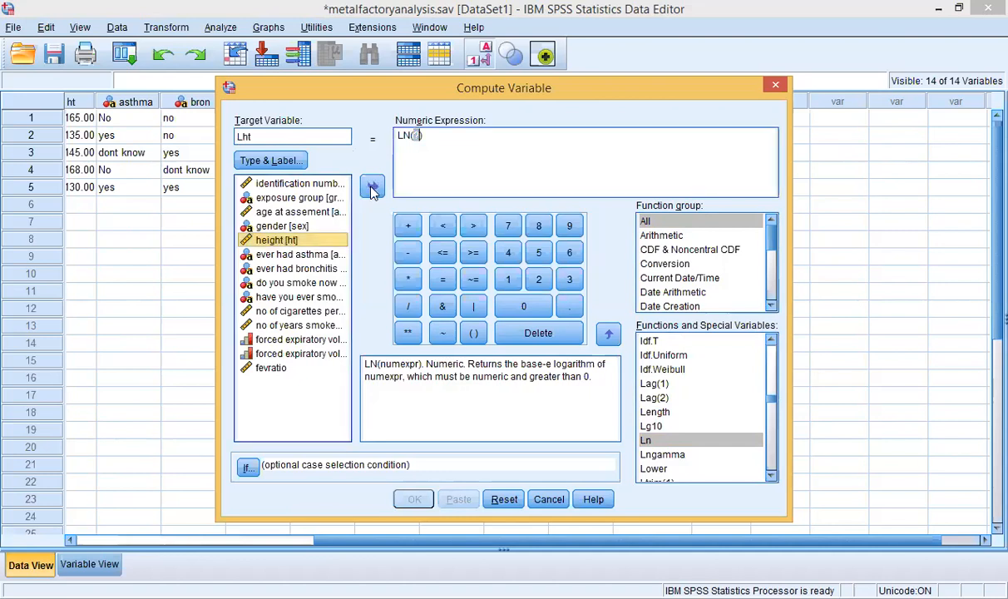
pyautogui.click(372, 189)
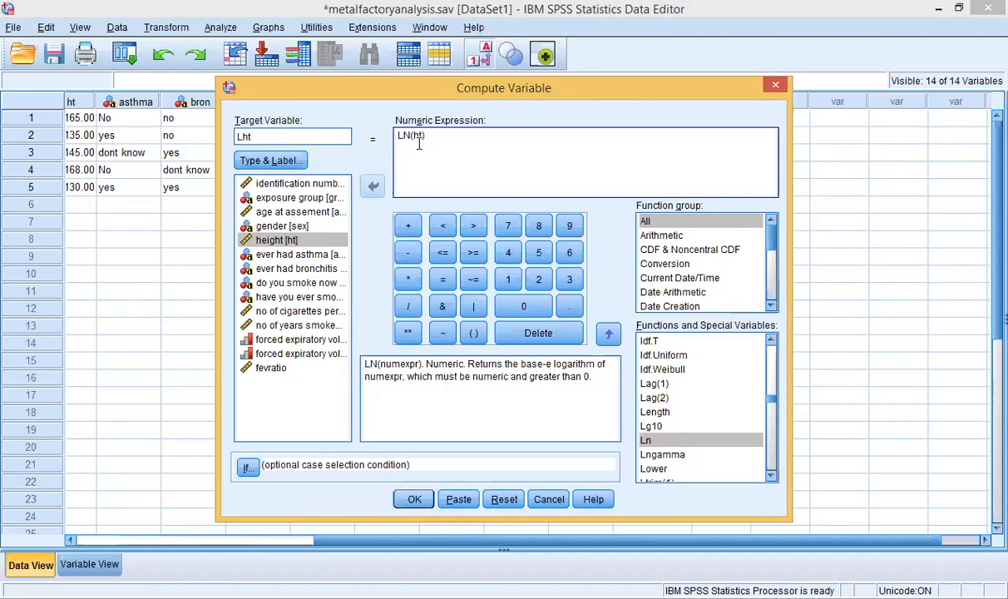
# Step: Compute the Lht column and check its log-height values in rows 1 and 2
pyautogui.click(415, 500)
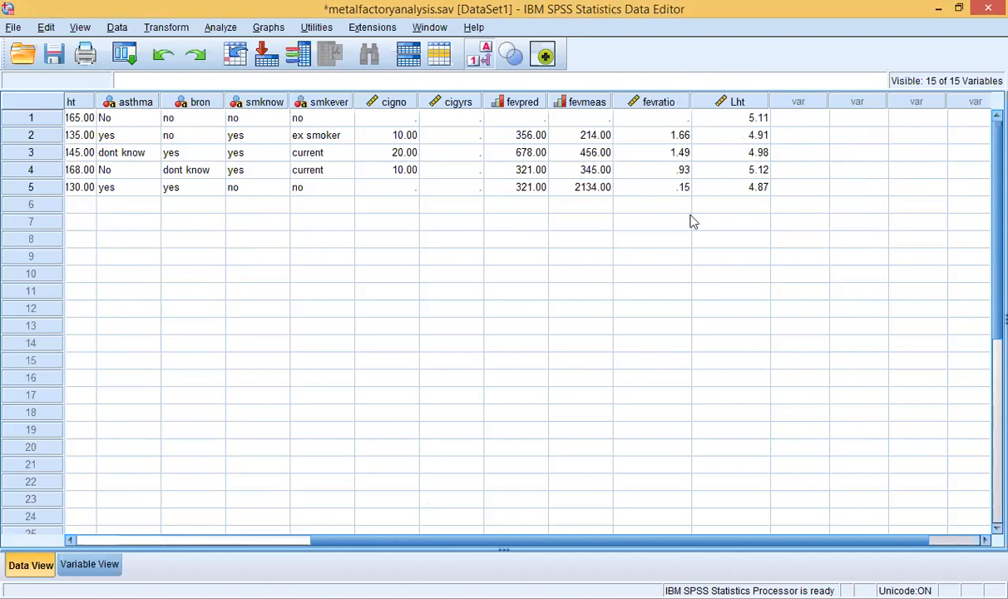
pyautogui.click(745, 120)
pyautogui.click(742, 133)
pyautogui.click(743, 120)
pyautogui.click(745, 136)
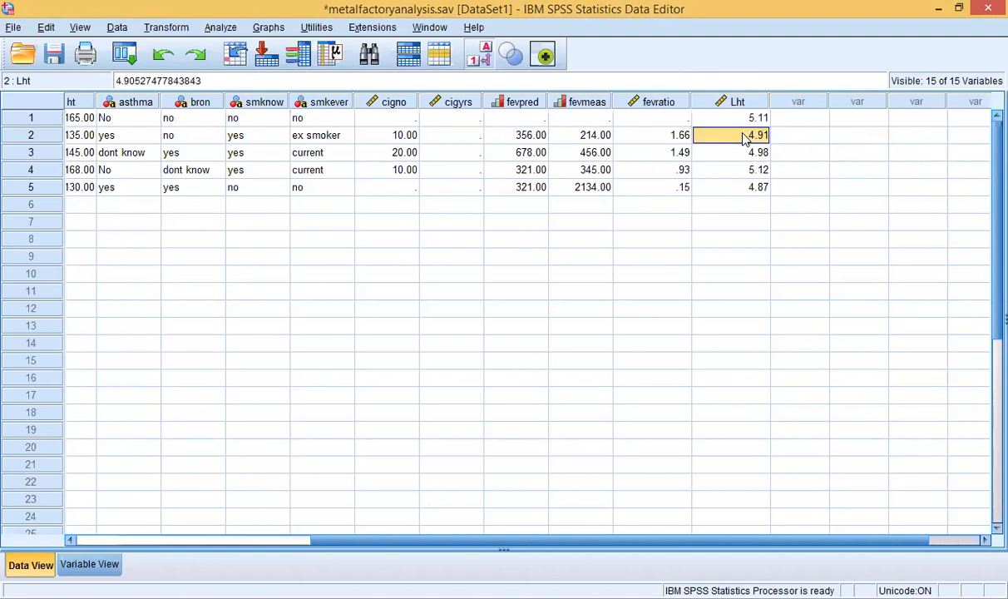
# Step: Check the Lht values in rows 3–5, then return to PowerPoint's 'Graphics' slide
pyautogui.click(743, 152)
pyautogui.click(744, 168)
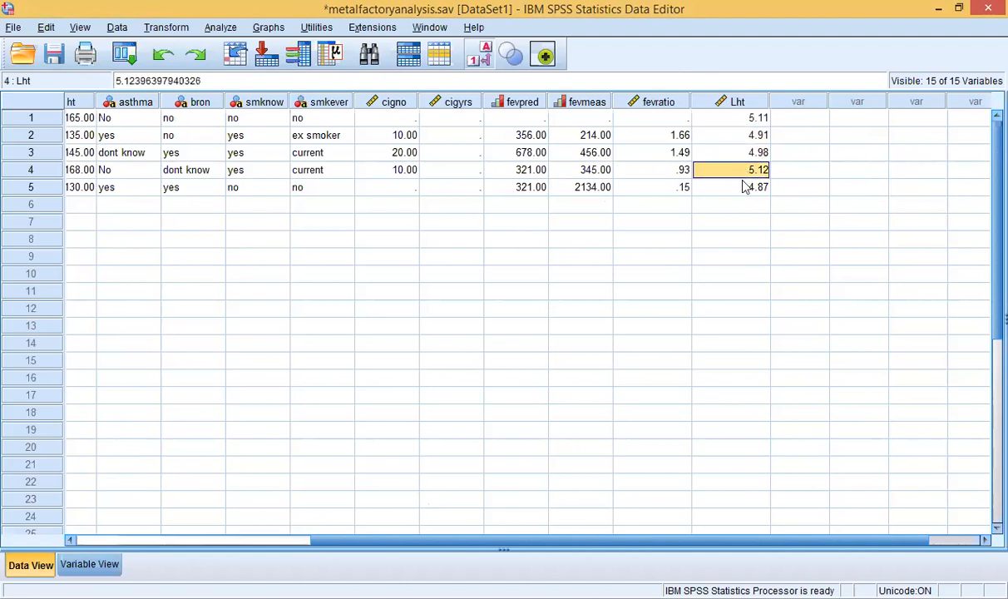
pyautogui.click(745, 187)
pyautogui.moveTo(428, 540); pyautogui.dragTo(193, 539)
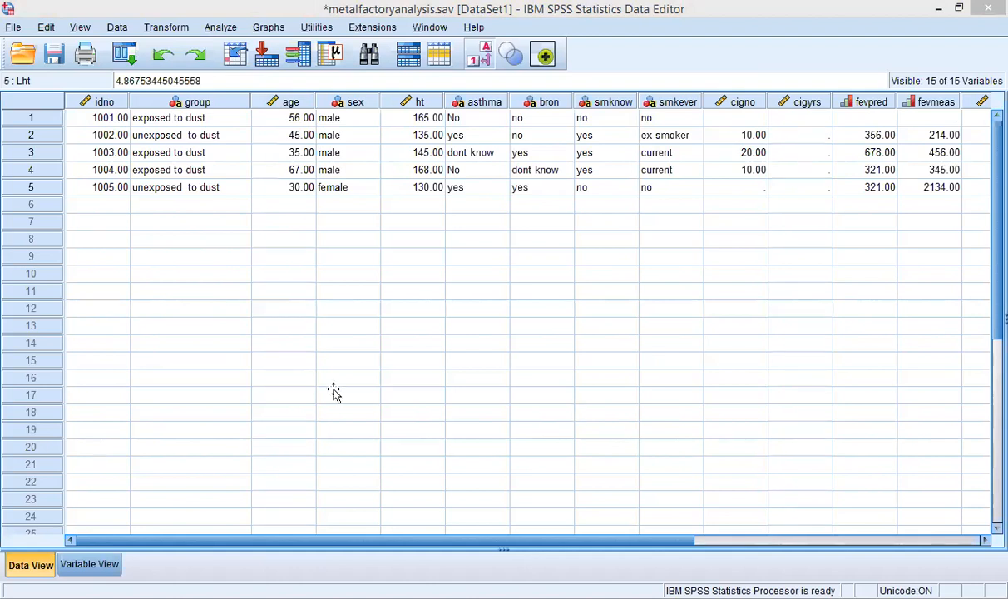
pyautogui.hotkey('alt', 'Tab')
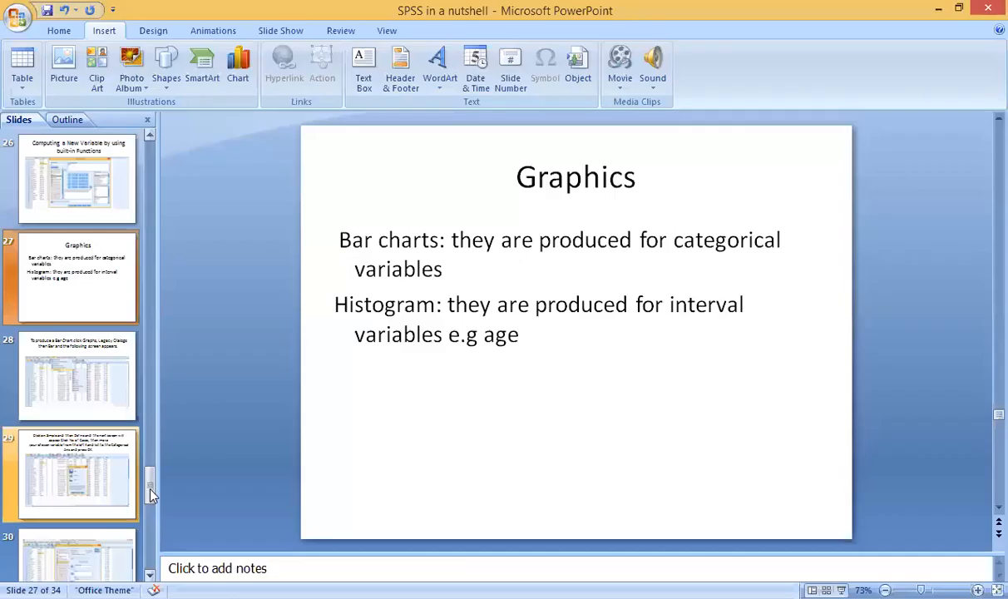
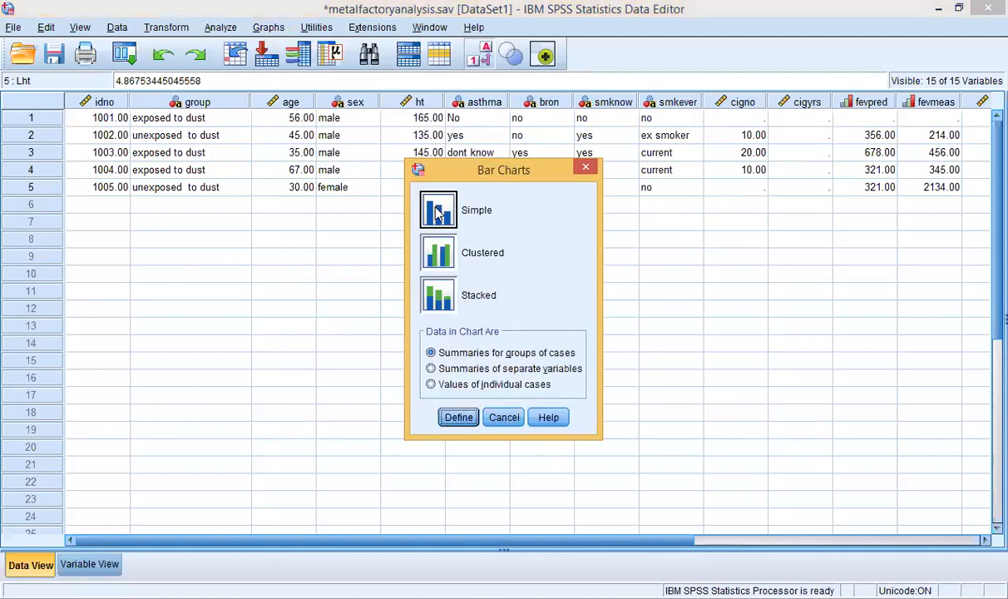
# Step: Chart N of cases by exposure group as a simple bar chart
pyautogui.click(439, 212)
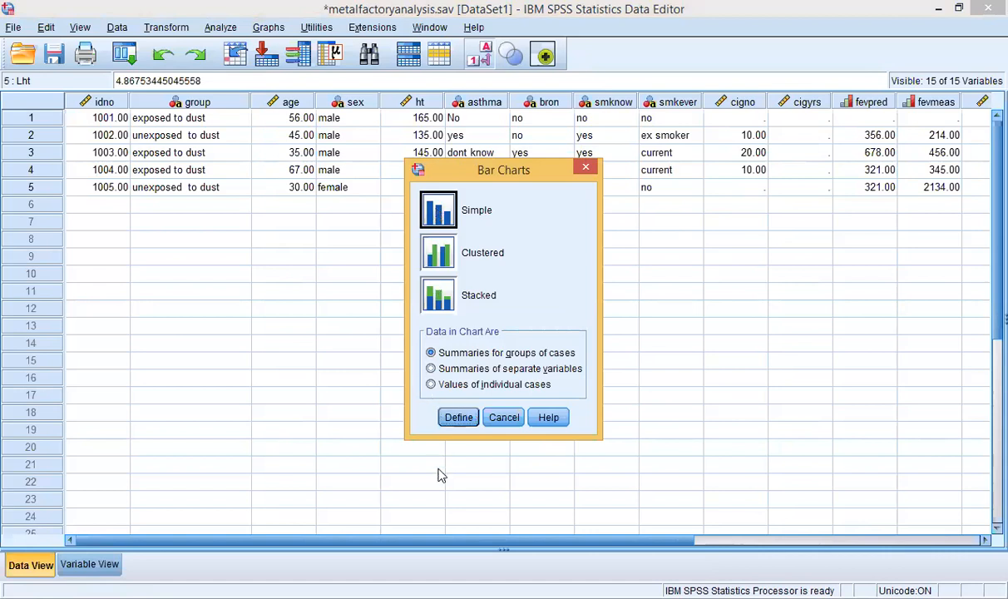
pyautogui.click(457, 421)
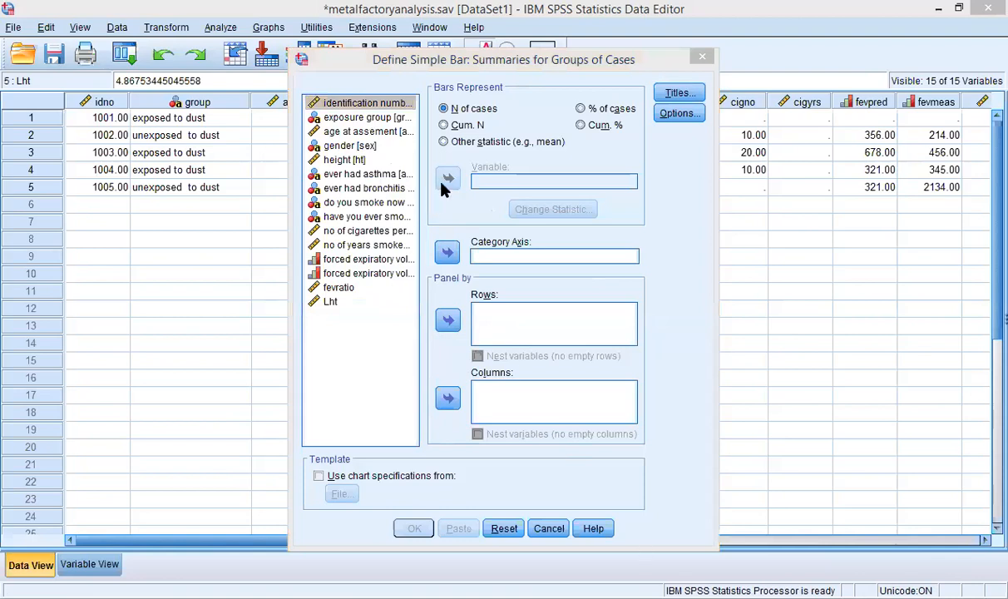
pyautogui.click(477, 110)
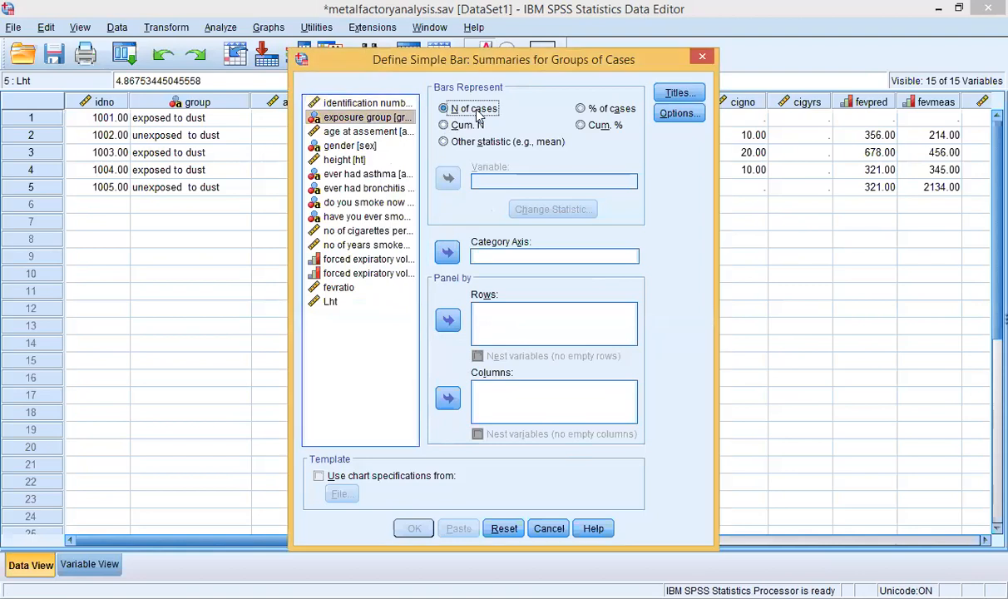
pyautogui.click(374, 117)
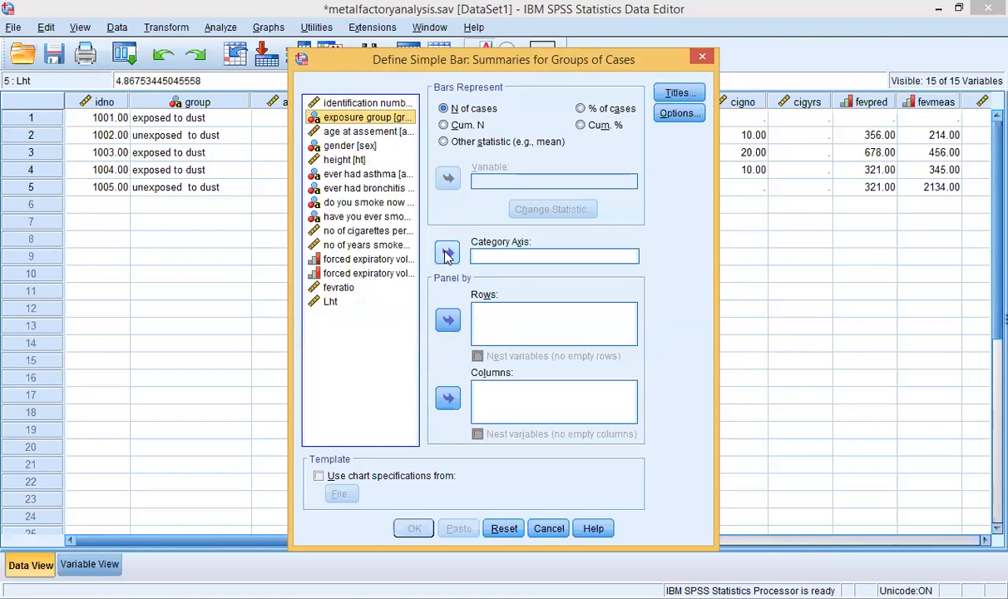
pyautogui.click(447, 254)
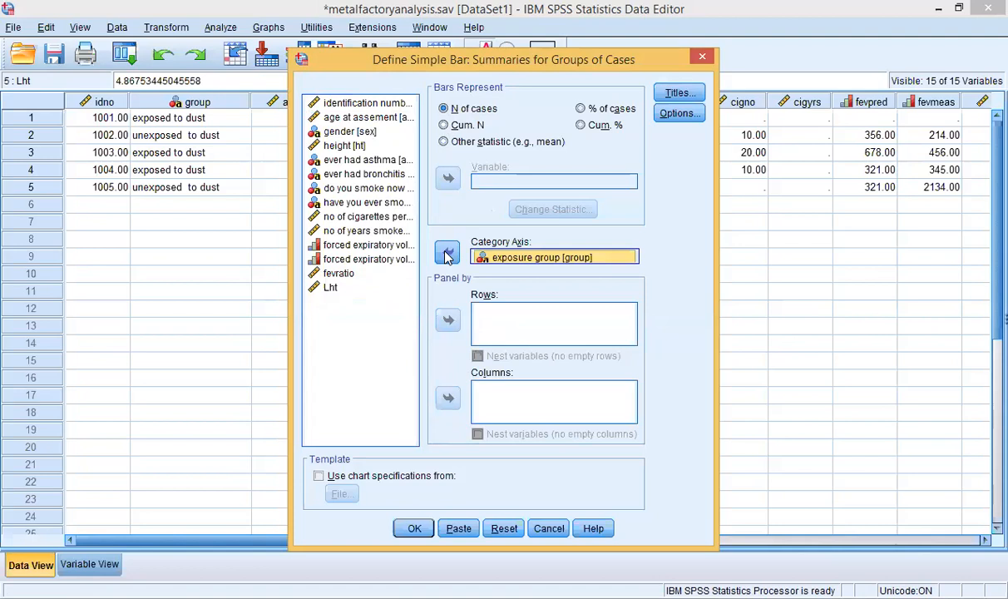
pyautogui.click(414, 529)
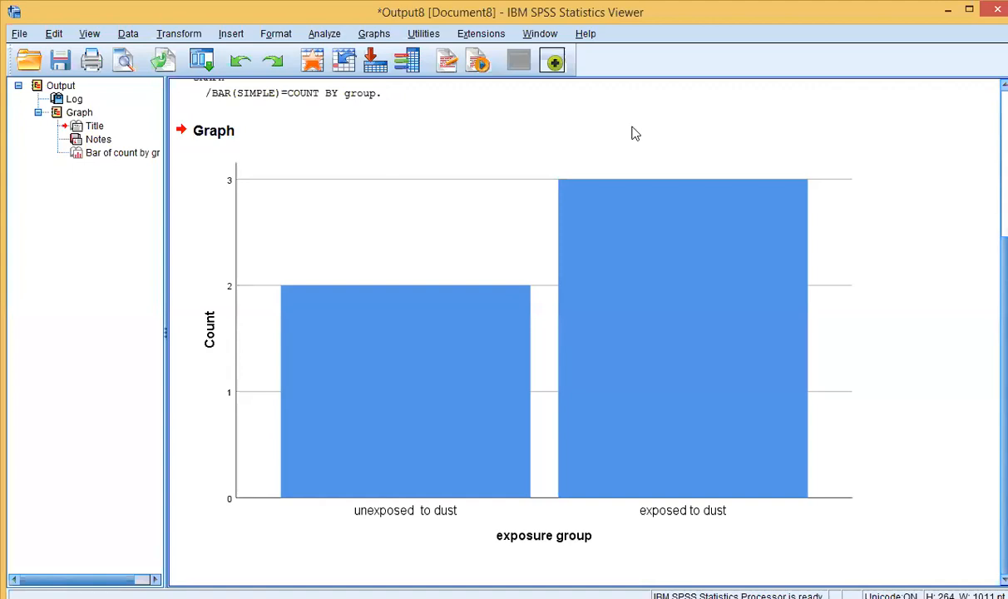
# Step: Review the bar chart (2 unexposed, 3 exposed to dust), then close the Viewer without saving
pyautogui.click(252, 167)
pyautogui.scroll(1, 984, 266)
pyautogui.scroll(-1, 985, 307)
pyautogui.scroll(5, 984, 218)
pyautogui.scroll(-5, 984, 401)
pyautogui.click(407, 223)
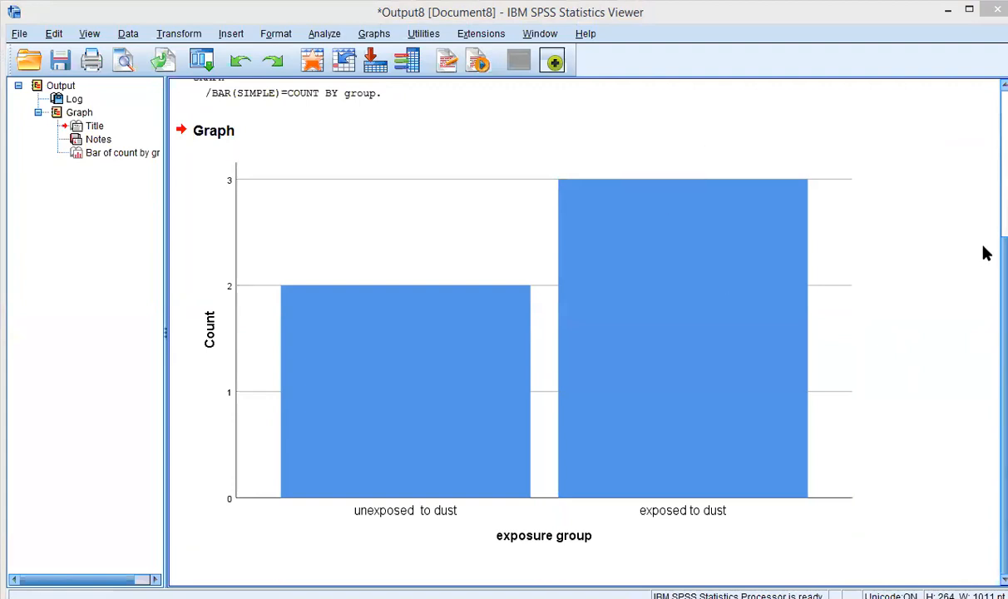
pyautogui.scroll(5, 983, 259)
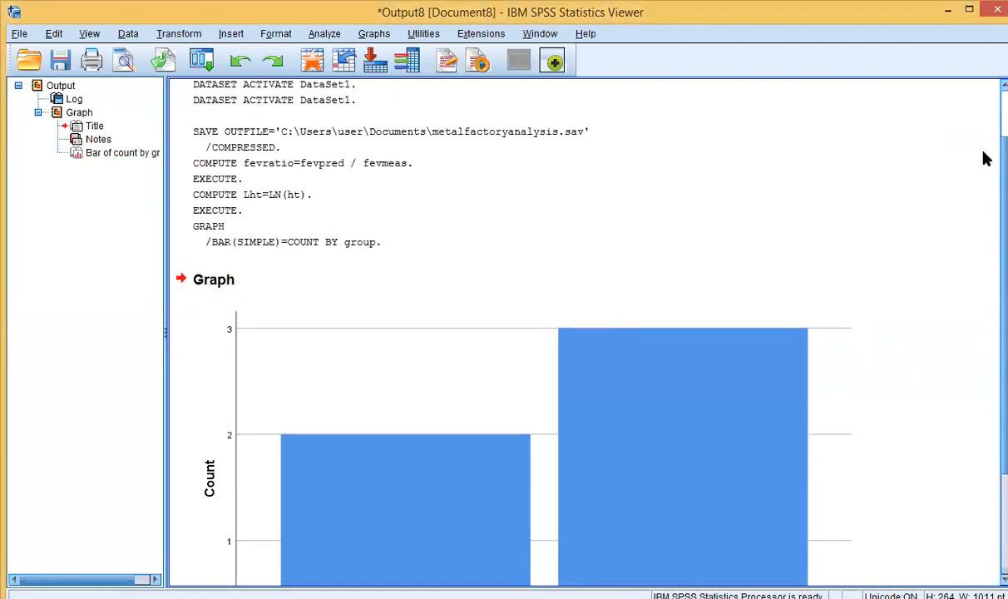
pyautogui.scroll(-1, 984, 116)
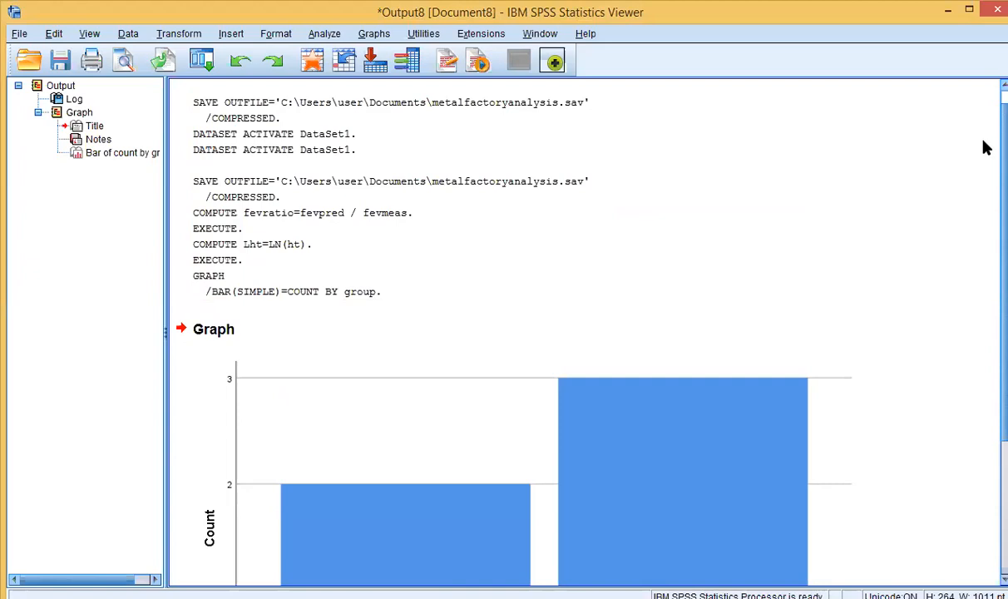
pyautogui.scroll(1, 983, 83)
pyautogui.scroll(-10, 983, 189)
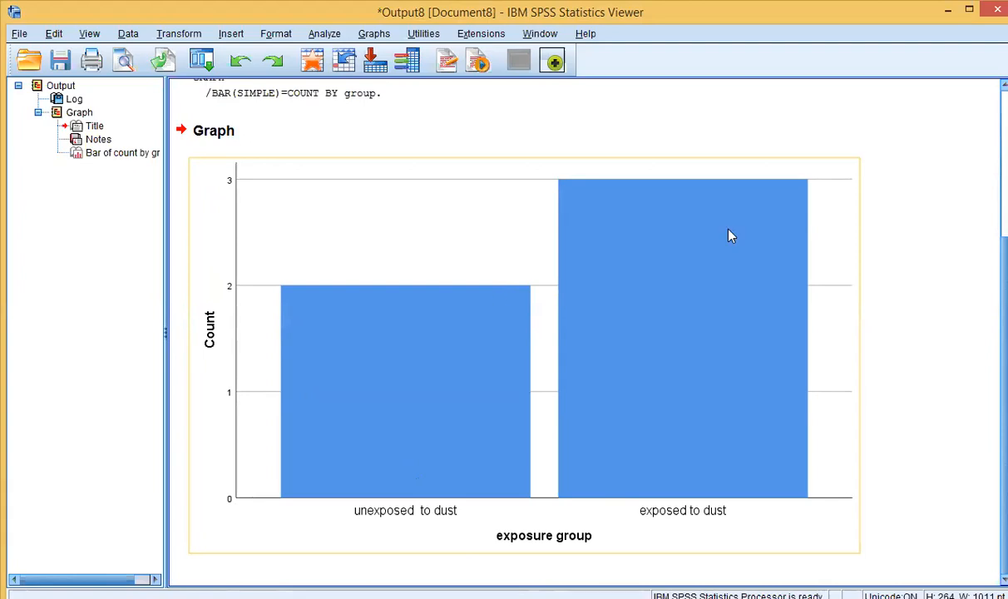
pyautogui.click(996, 9)
pyautogui.click(514, 336)
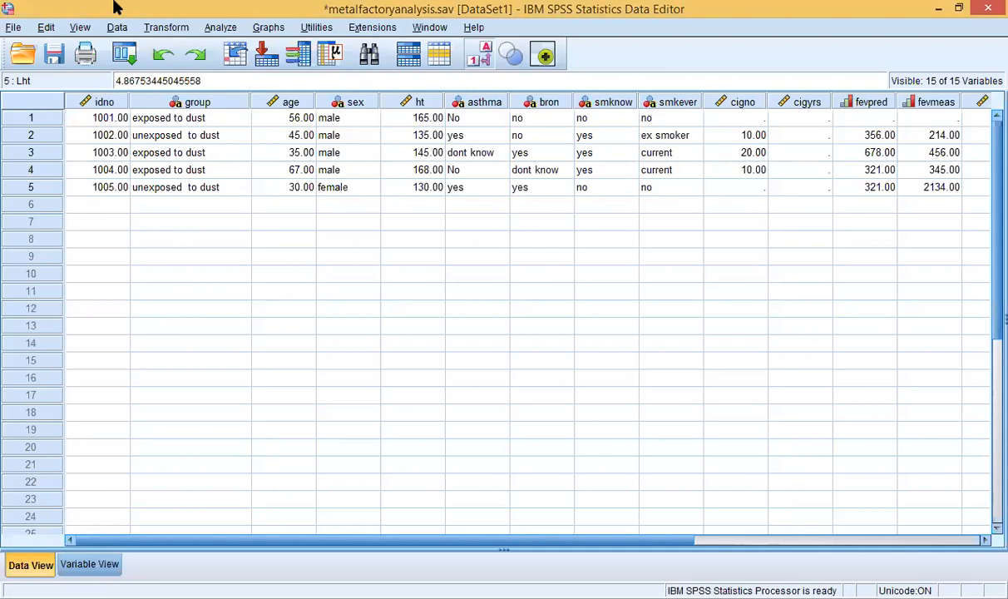
# Step: Plot a histogram of fevpred with a normal curve, leaving chart titles empty
pyautogui.click(268, 27)
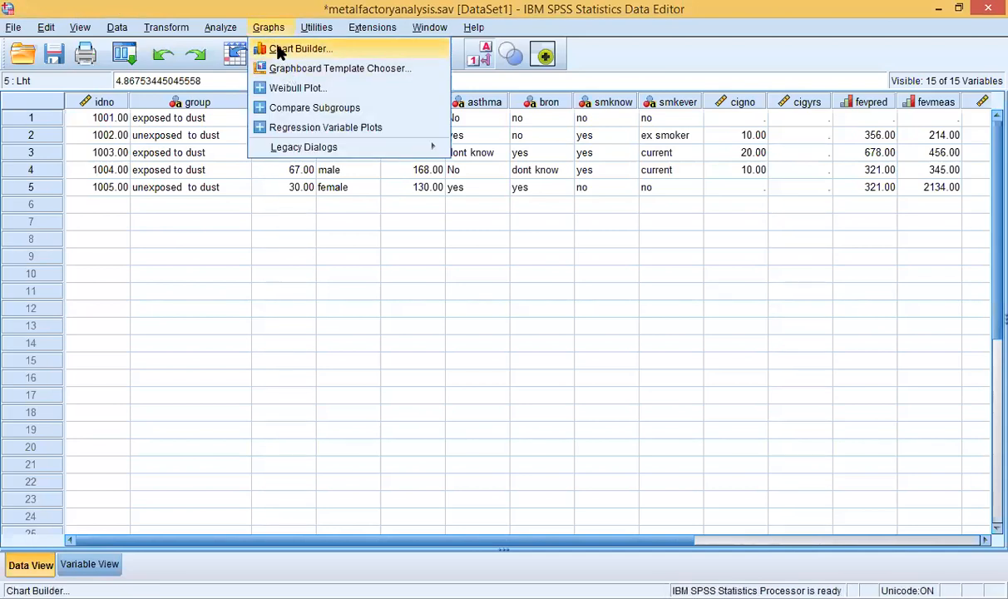
pyautogui.moveTo(298, 148)
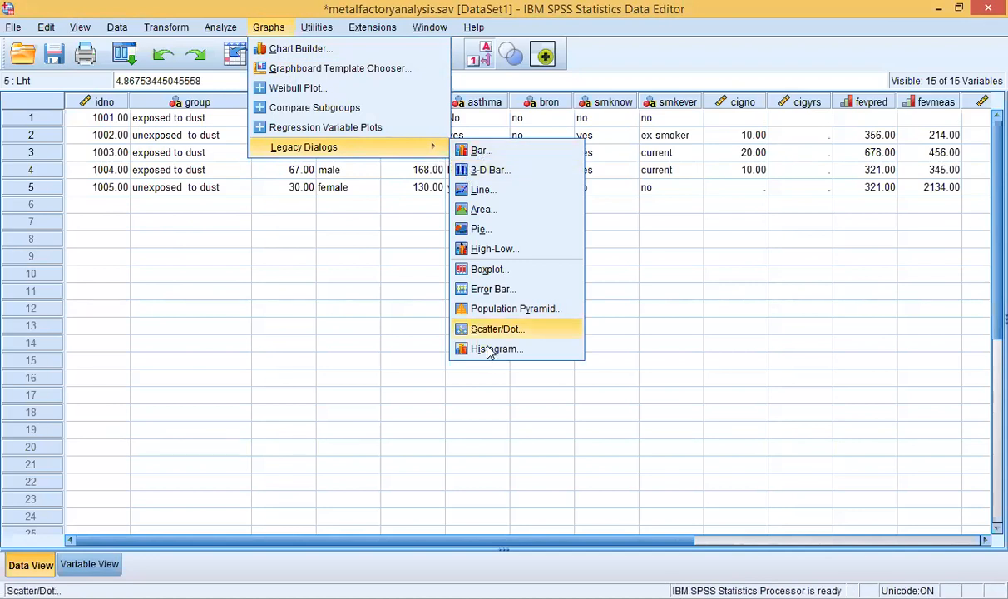
pyautogui.click(494, 348)
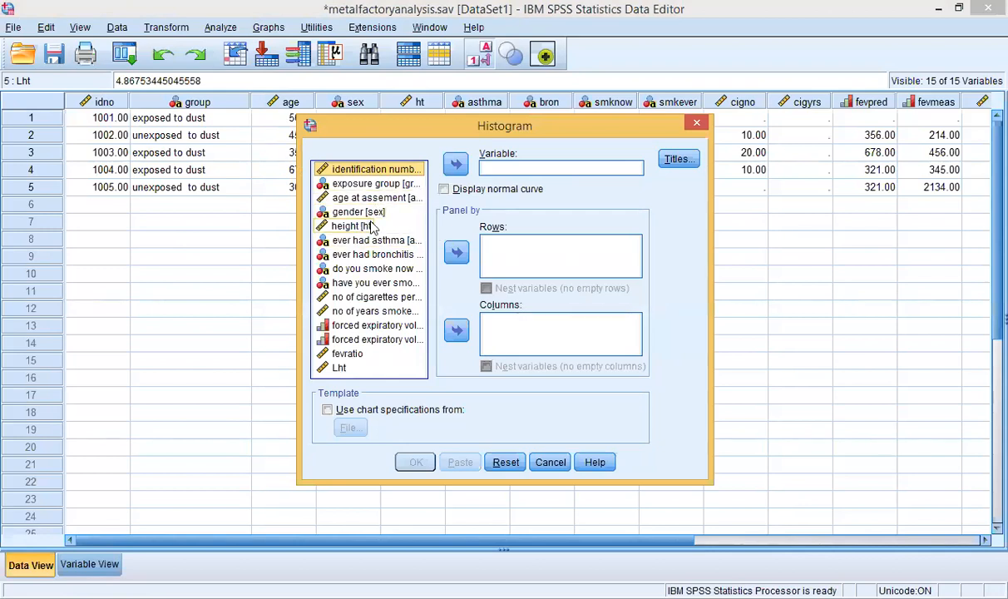
pyautogui.click(379, 325)
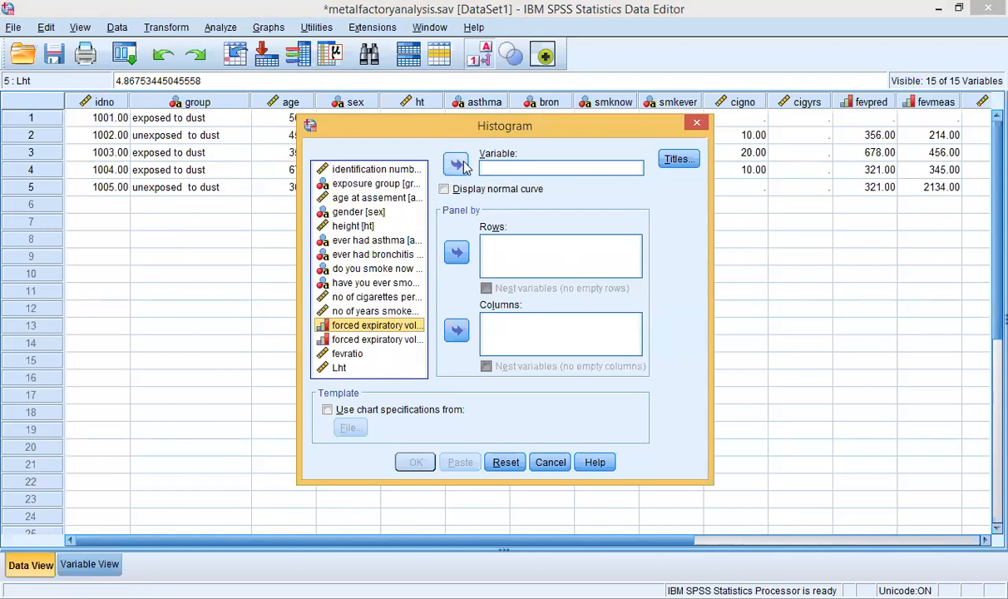
pyautogui.click(458, 165)
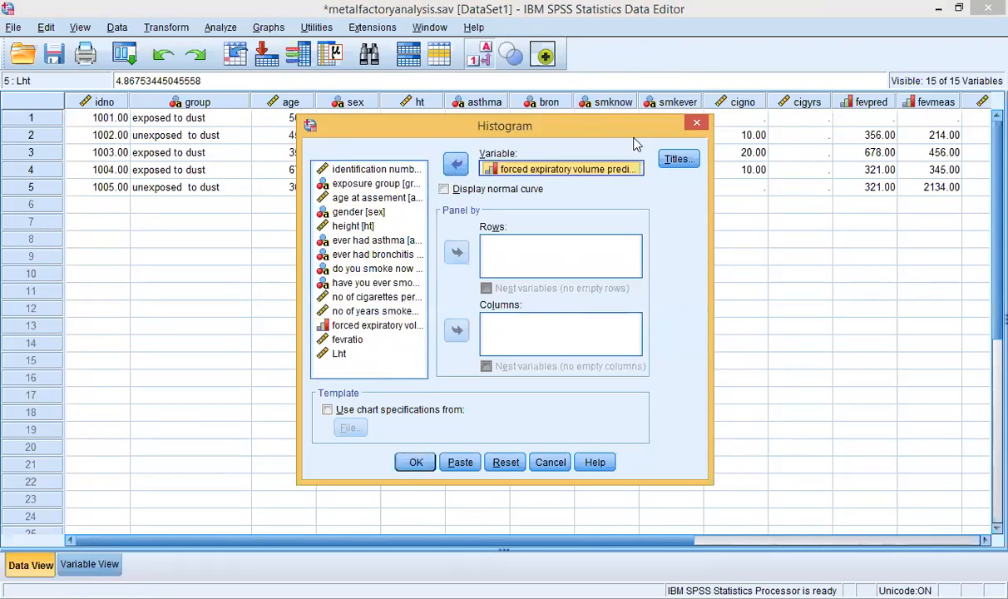
pyautogui.click(673, 160)
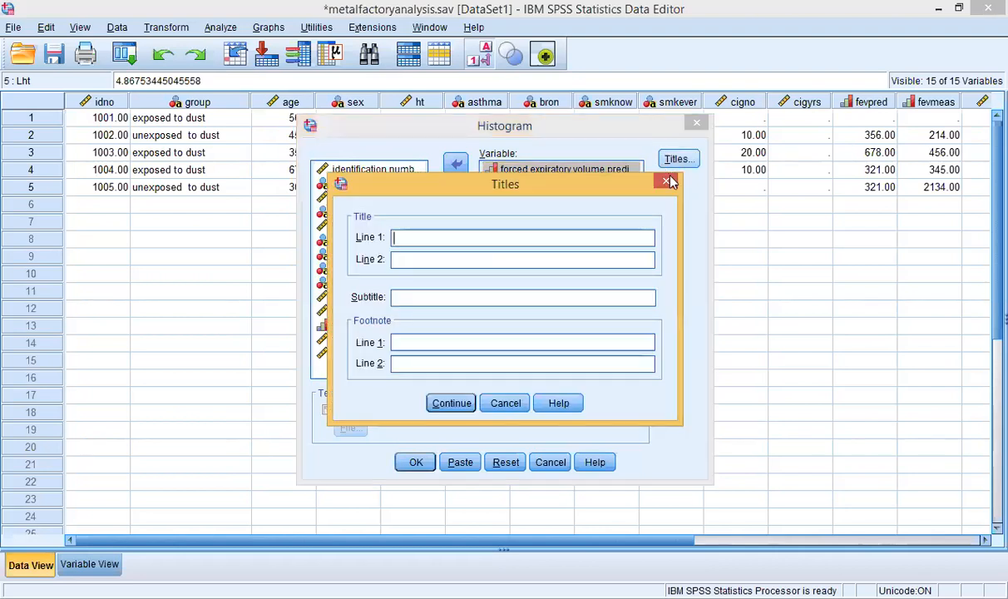
pyautogui.click(667, 182)
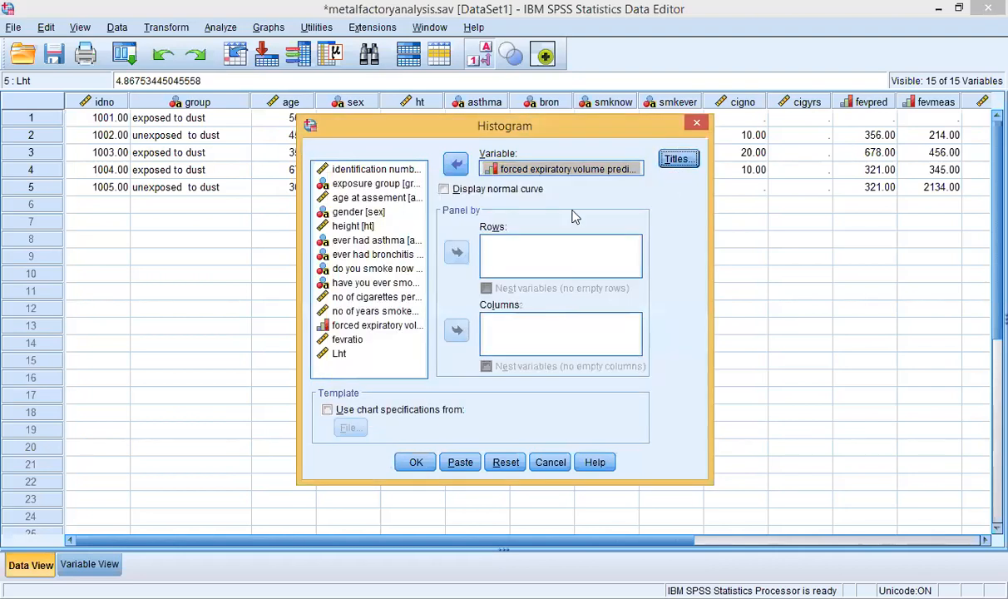
pyautogui.click(455, 191)
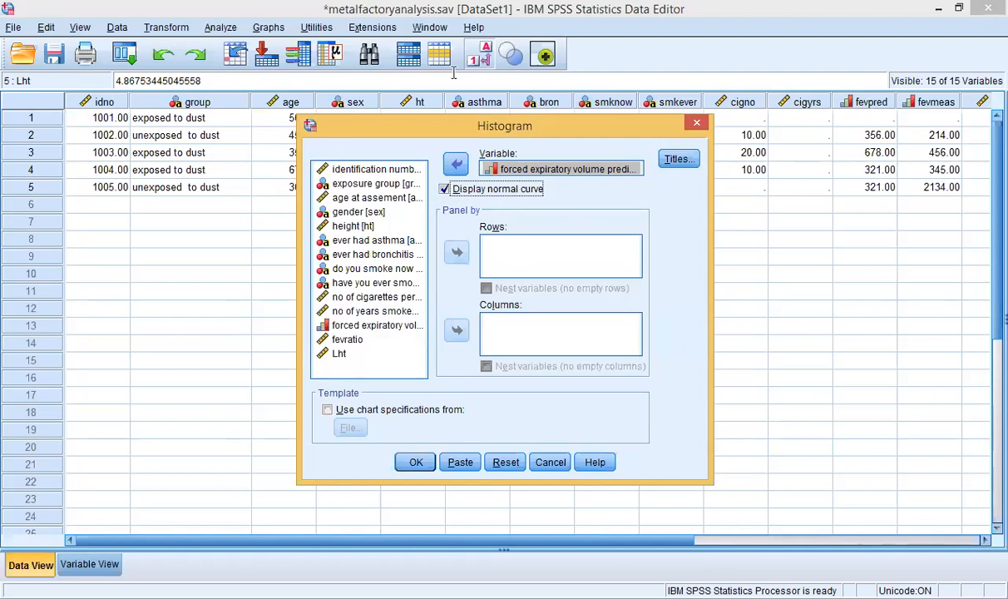
pyautogui.click(415, 462)
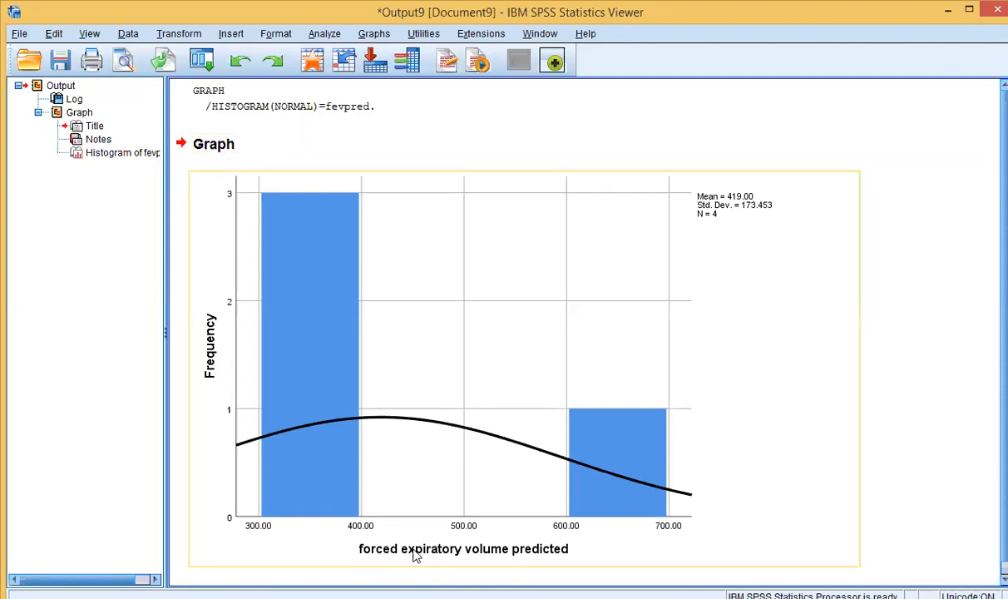
# Step: Select the histogram, then switch to the Data Editor and on to PowerPoint's END slide
pyautogui.click(470, 536)
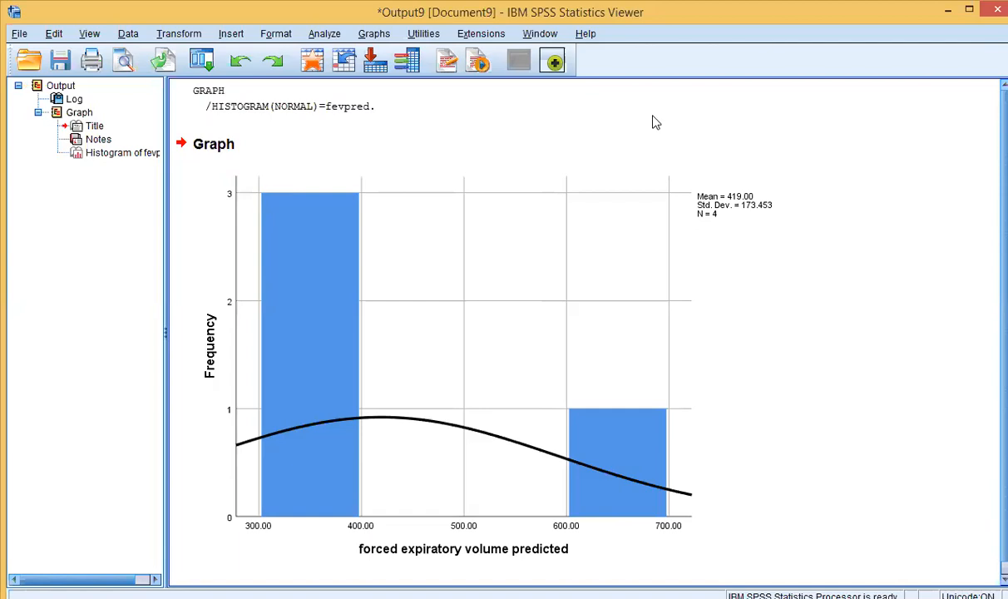
pyautogui.click(615, 204)
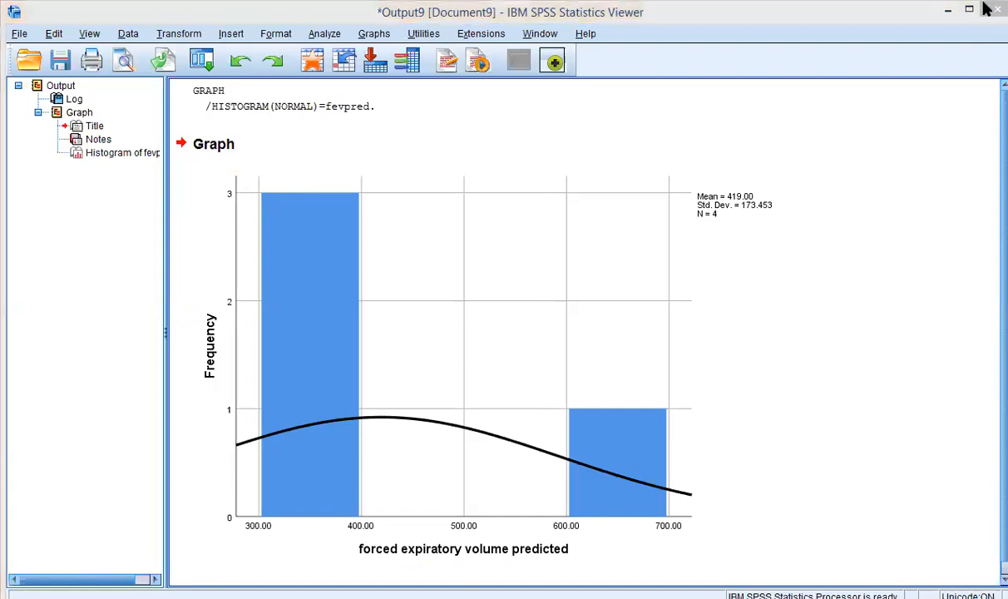
pyautogui.hotkey('alt', 'Tab')
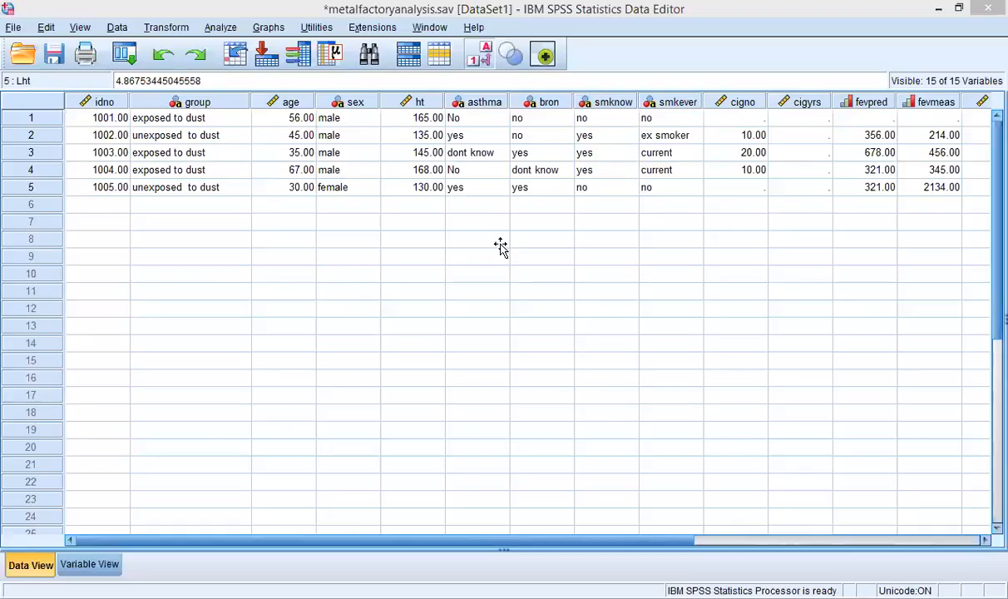
pyautogui.hotkey('alt', 'Tab')
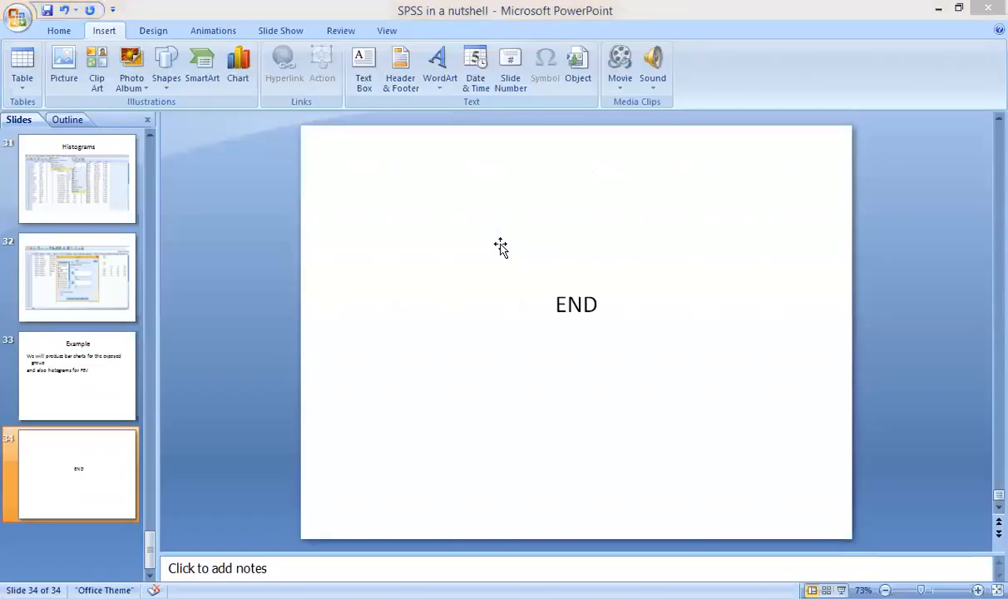